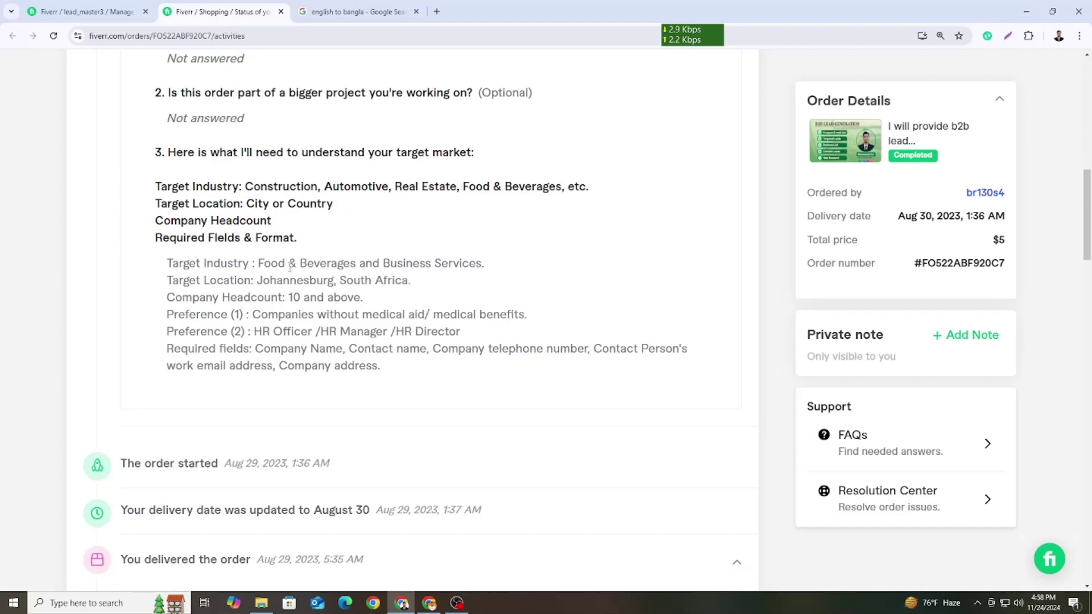
Enlarge the order page and examine the buyer's whole answer about the target market requirements.
key(ctrl+plus)
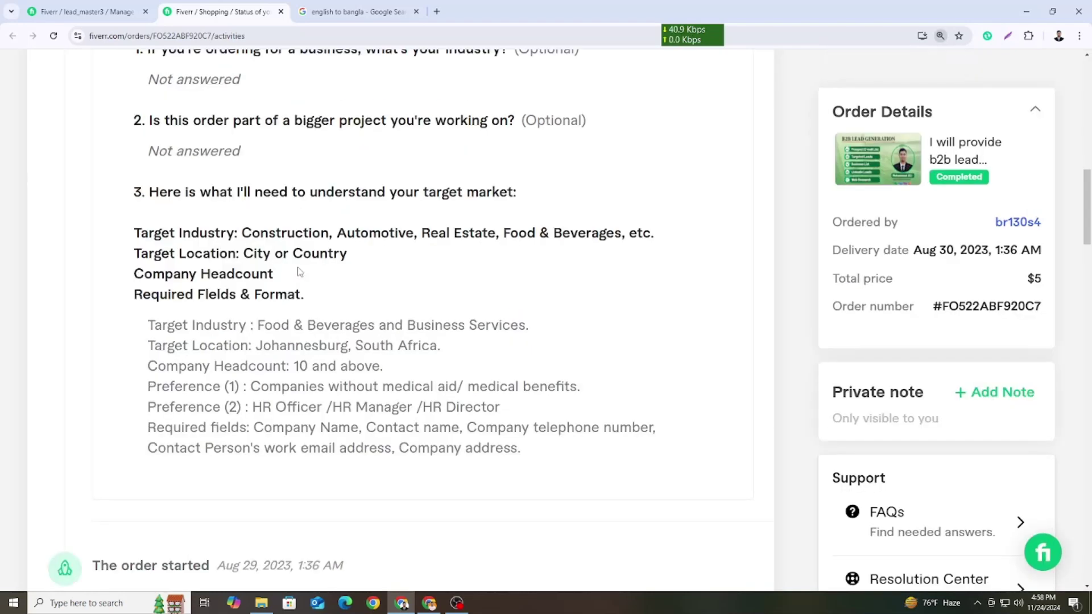
scroll(300, 272, down, 2)
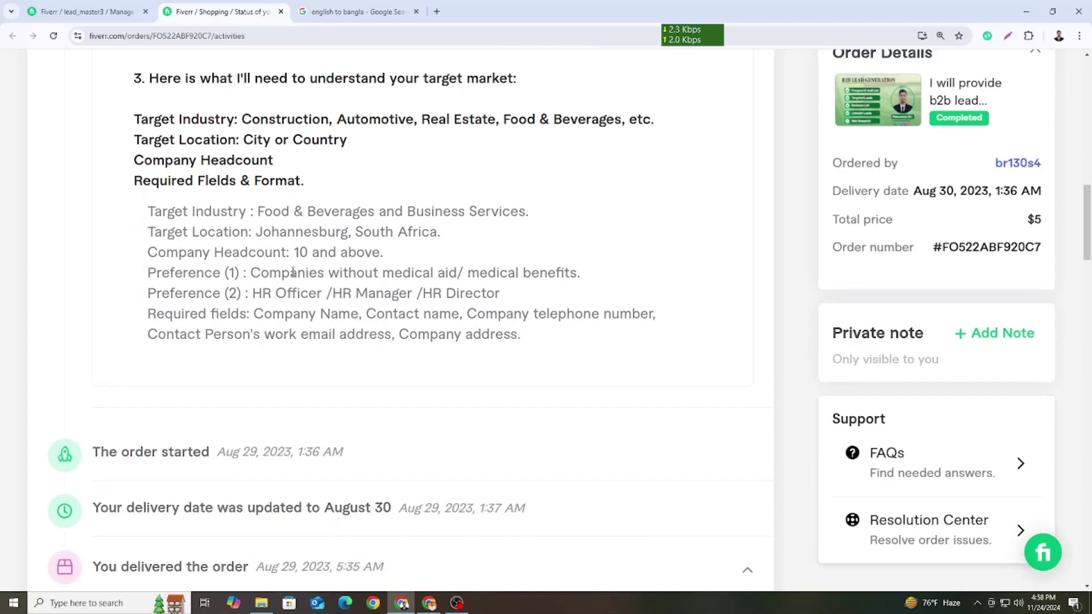
mouse_move(138, 211)
mouse_down()
mouse_move(463, 334)
mouse_move(531, 343)
mouse_move(149, 210)
mouse_up()
click(139, 211)
scroll(232, 253, up, 2)
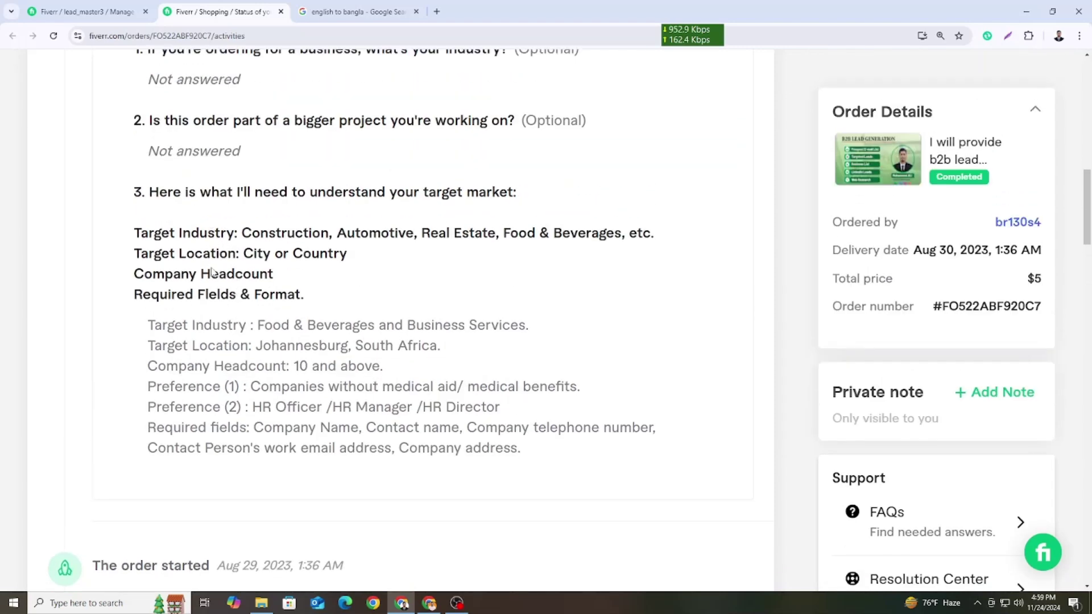
drag(117, 214, 533, 457)
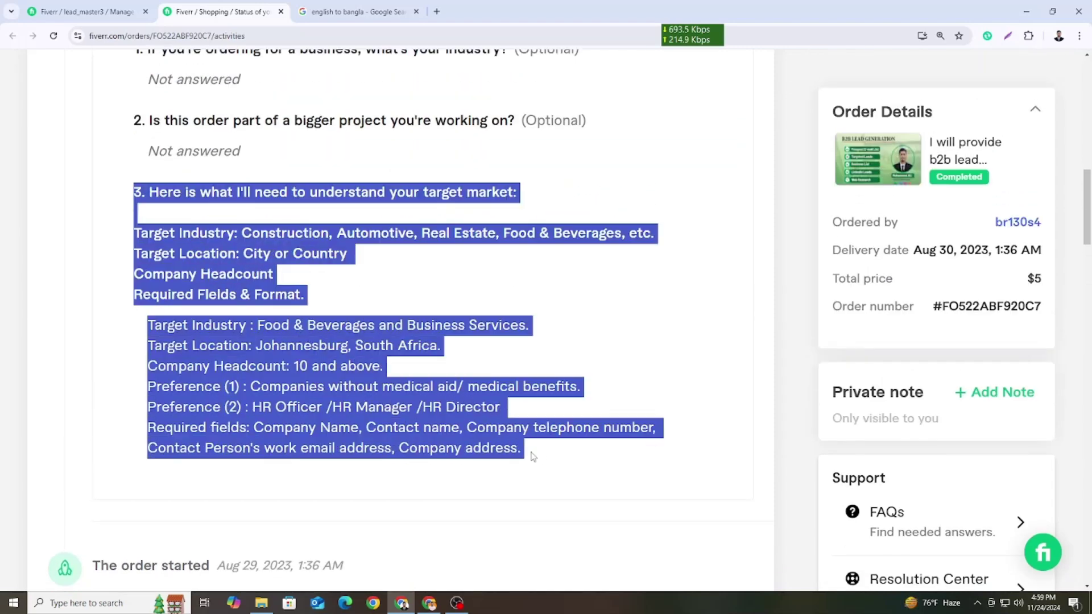
click(542, 457)
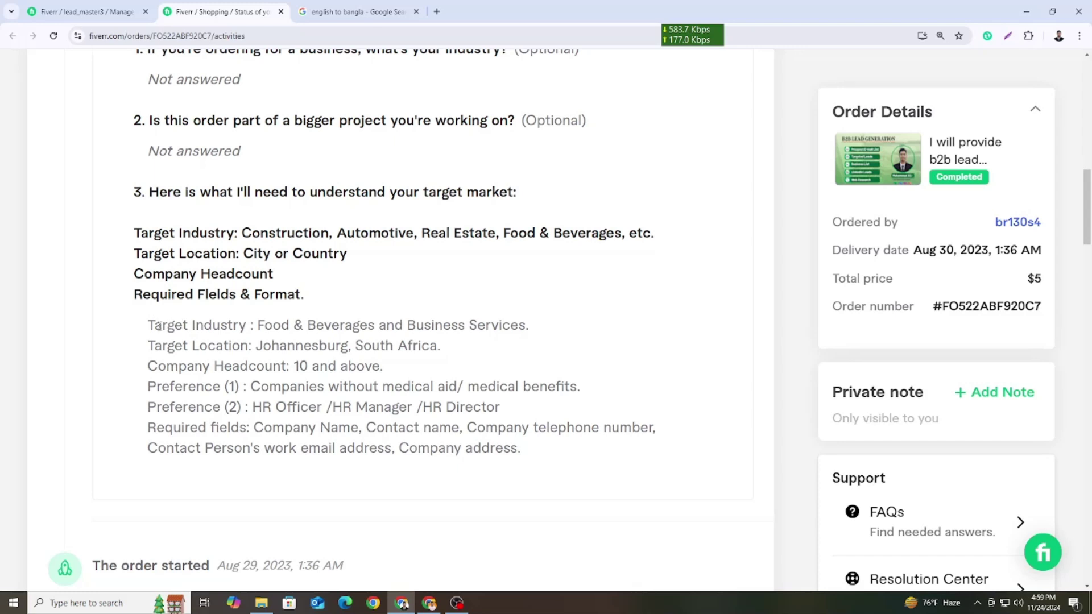
Examine the buyer's target industry, target location, company headcount and two preferences line by line.
drag(148, 325, 264, 322)
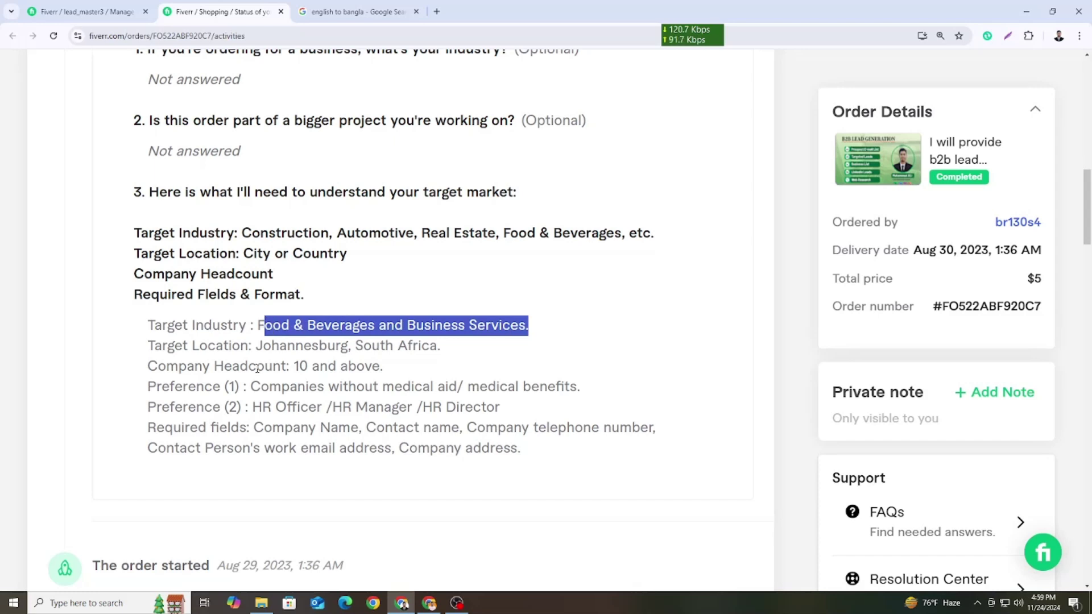
click(252, 325)
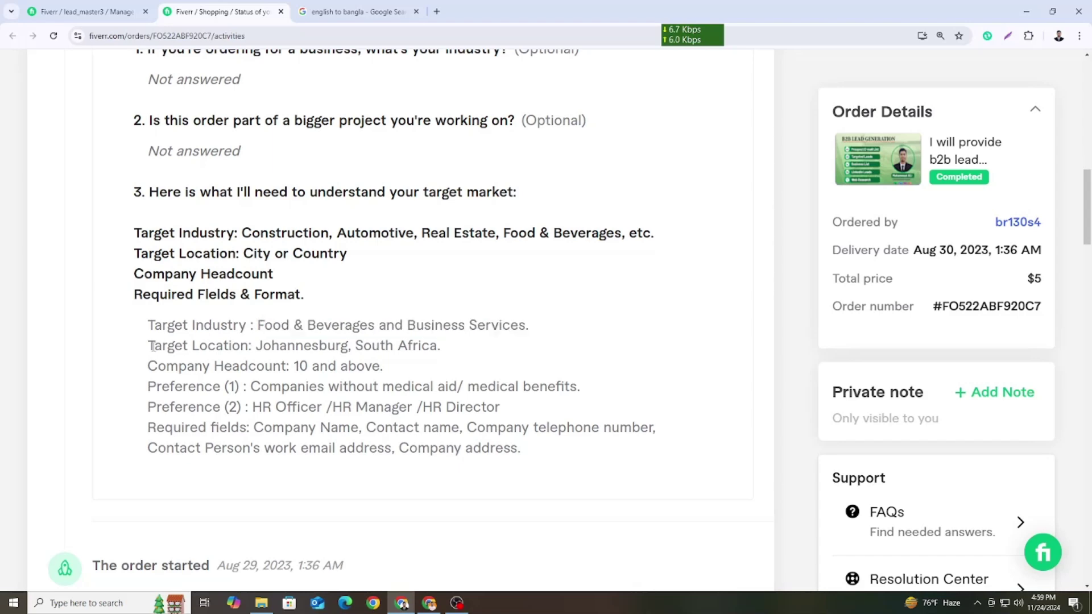
drag(152, 347, 256, 348)
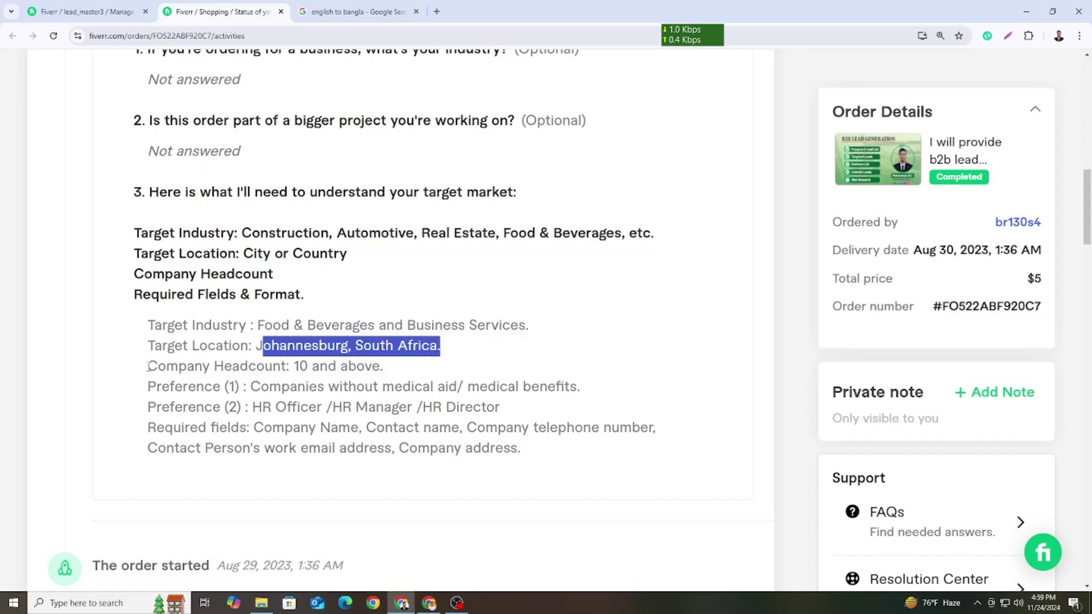
drag(149, 366, 385, 372)
click(394, 374)
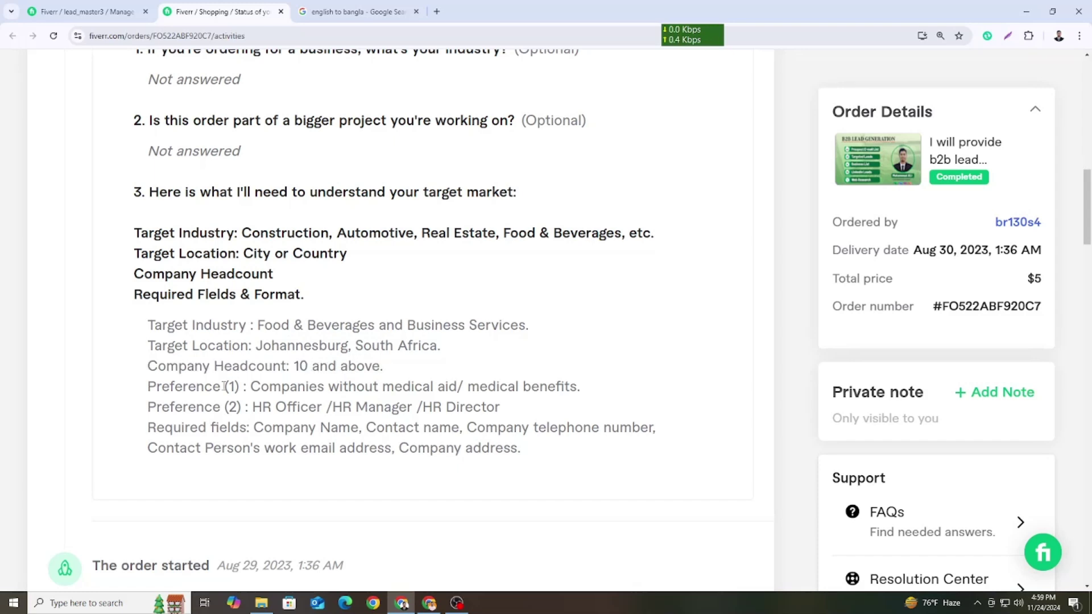
mouse_move(143, 391)
mouse_down()
mouse_move(582, 392)
mouse_move(147, 395)
mouse_up()
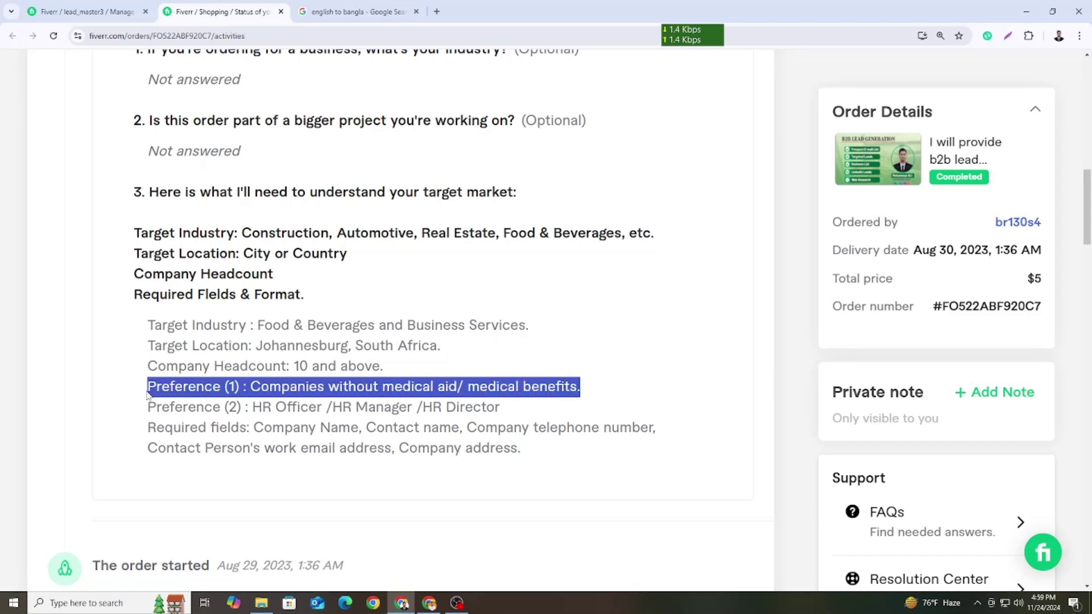
click(137, 395)
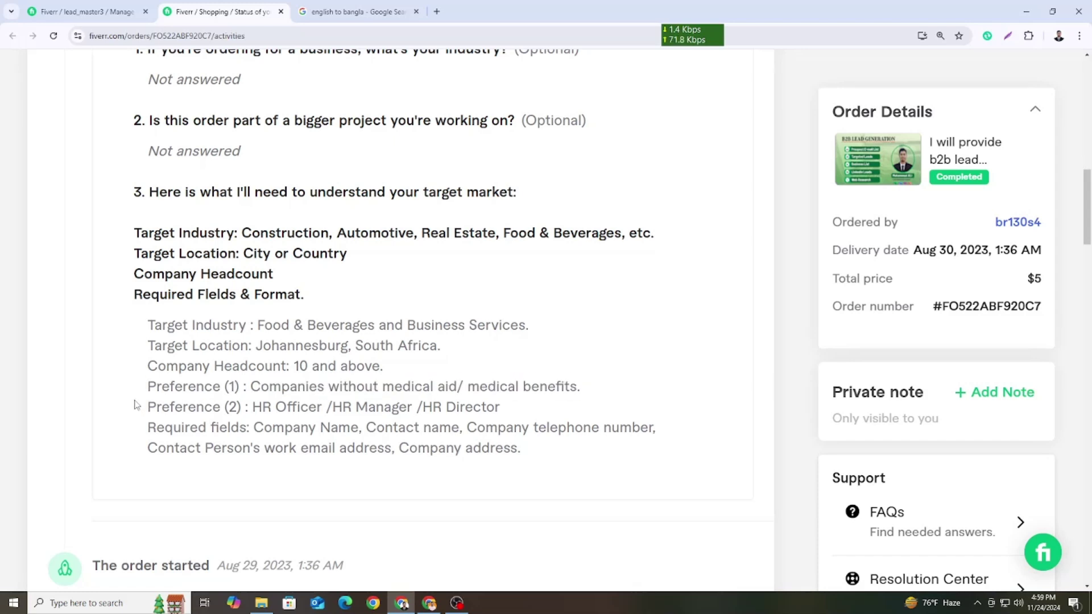
drag(142, 410, 502, 409)
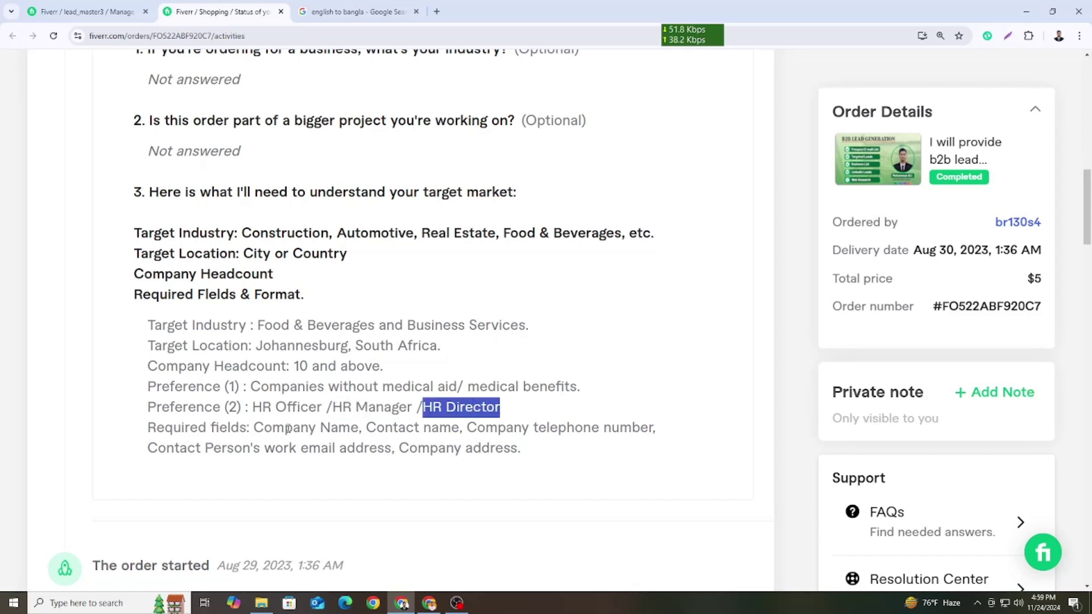
click(288, 430)
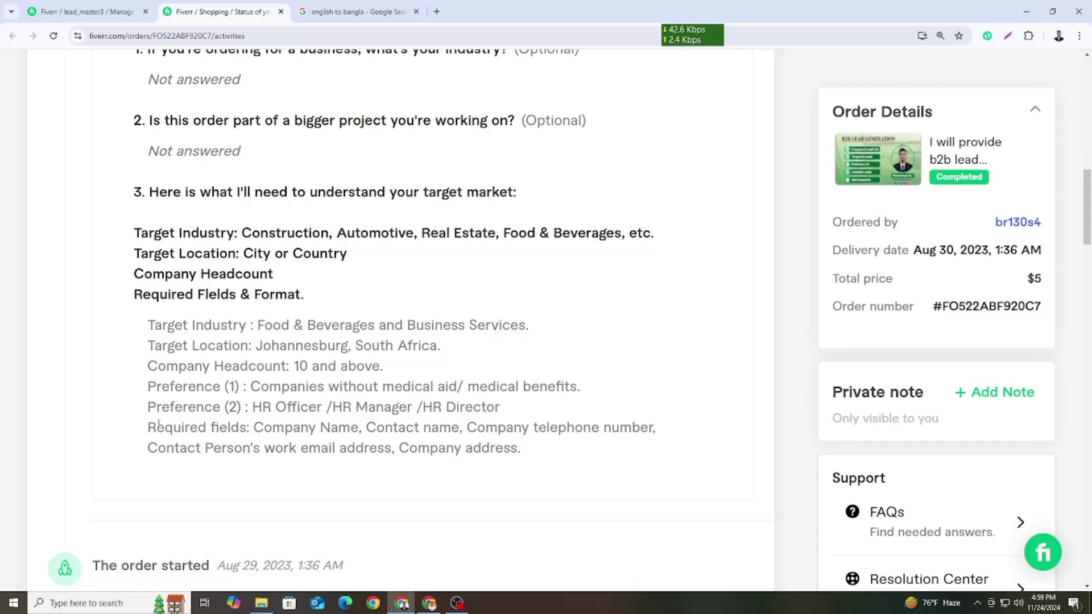
Examine the required fields the buyer lists for each lead, from company name to company address.
drag(147, 427, 523, 449)
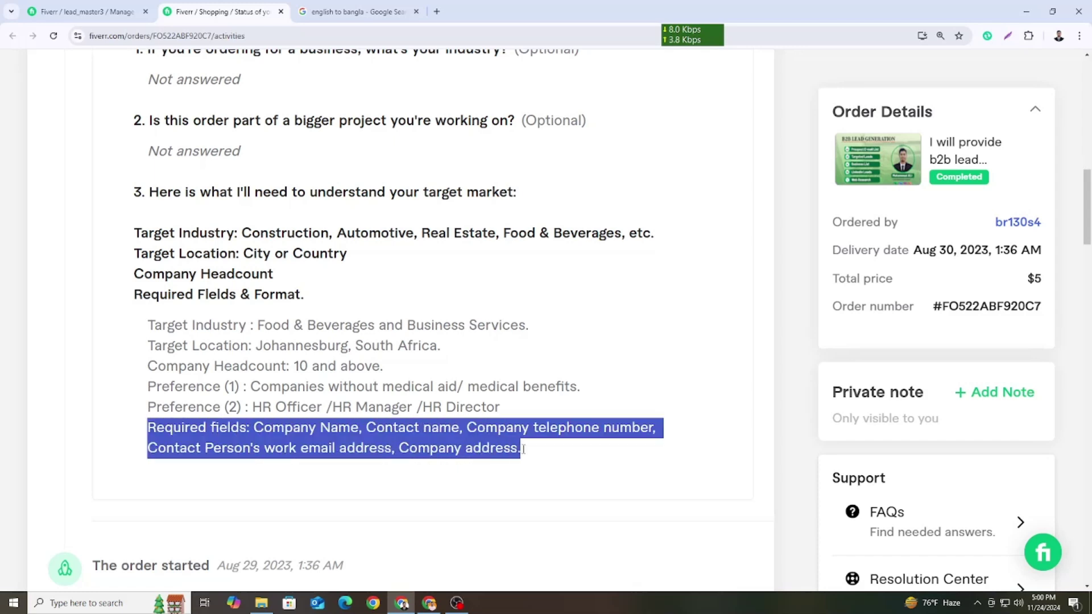
click(546, 457)
drag(366, 428, 256, 429)
drag(367, 428, 629, 430)
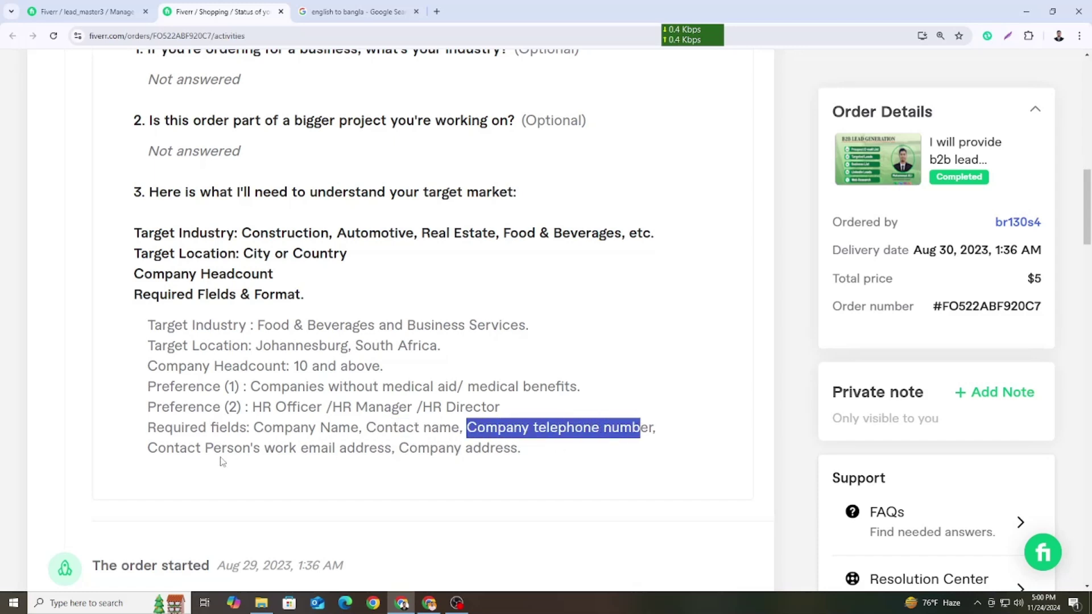
drag(151, 453, 516, 450)
click(333, 426)
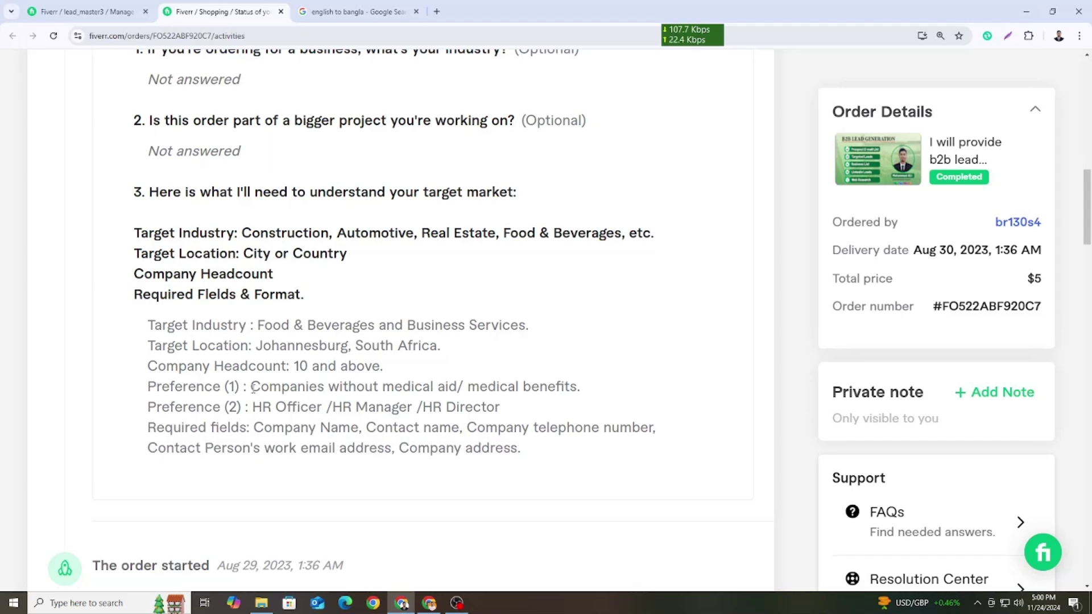
scroll(225, 356, down, 3)
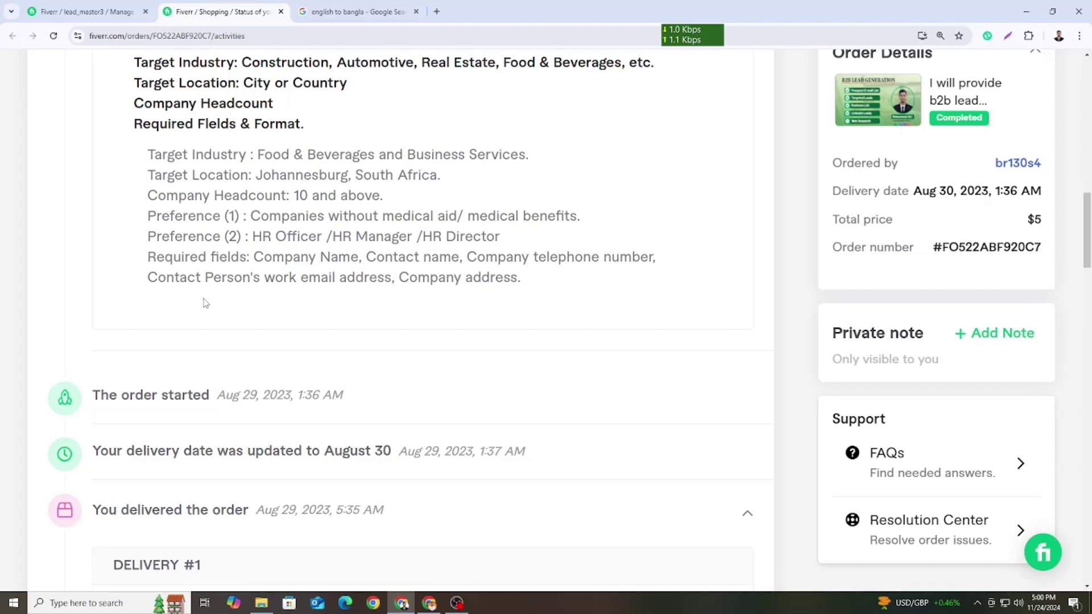
scroll(277, 302, up, 3)
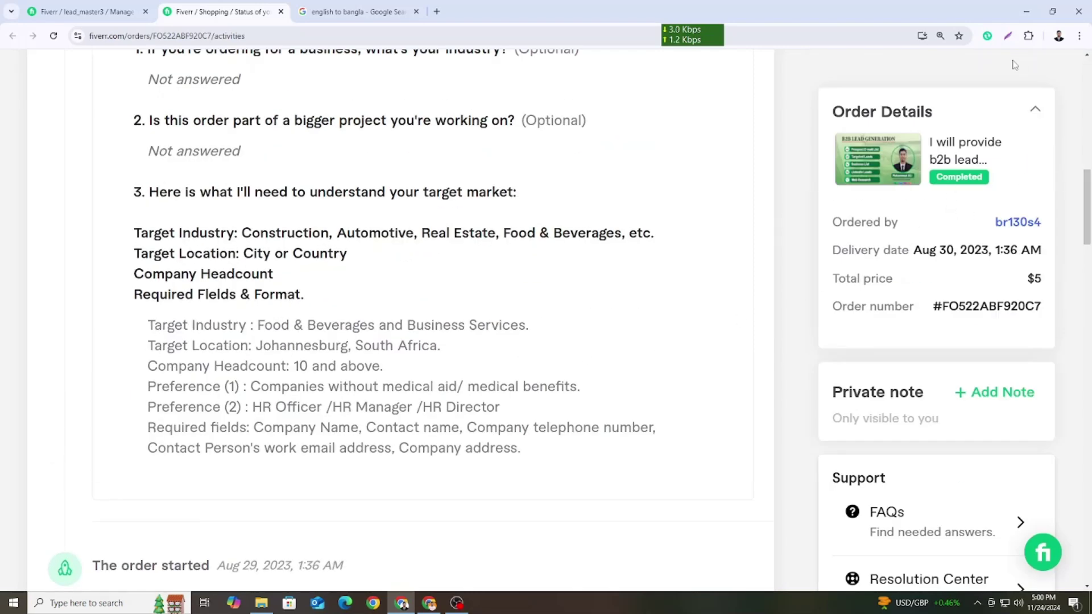
Capture the requirements and order details with Lightshot, point an arrow at the Completed badge, and discard the capture.
click(1010, 41)
drag(126, 104, 1063, 493)
mouse_move(707, 300)
mouse_down()
mouse_move(840, 225)
mouse_move(938, 193)
mouse_up()
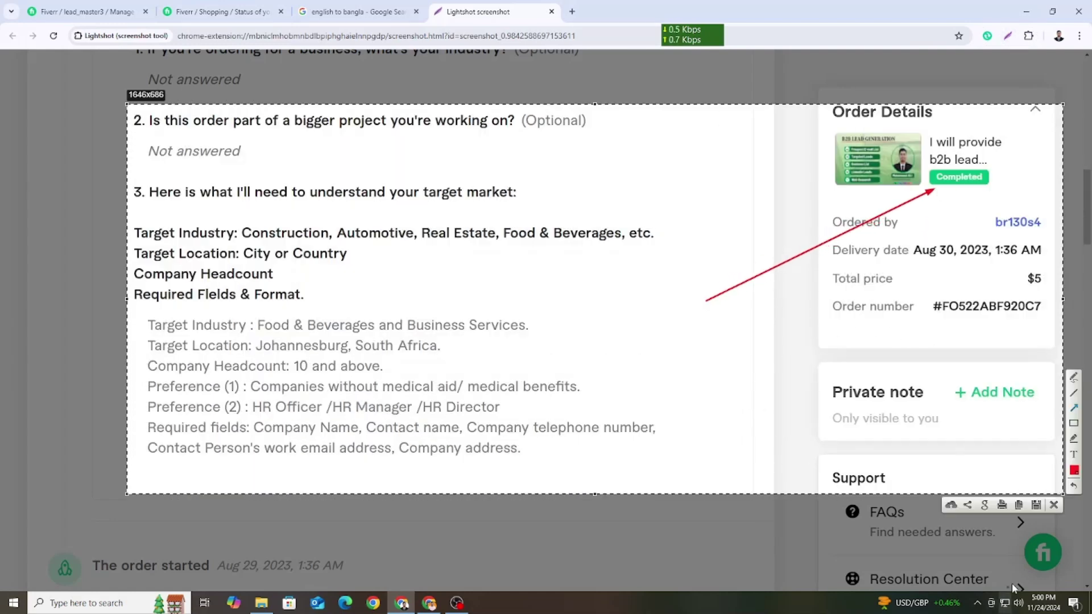
click(1054, 505)
Examine the delivery message and the buyer's review further down the order page.
click(83, 7)
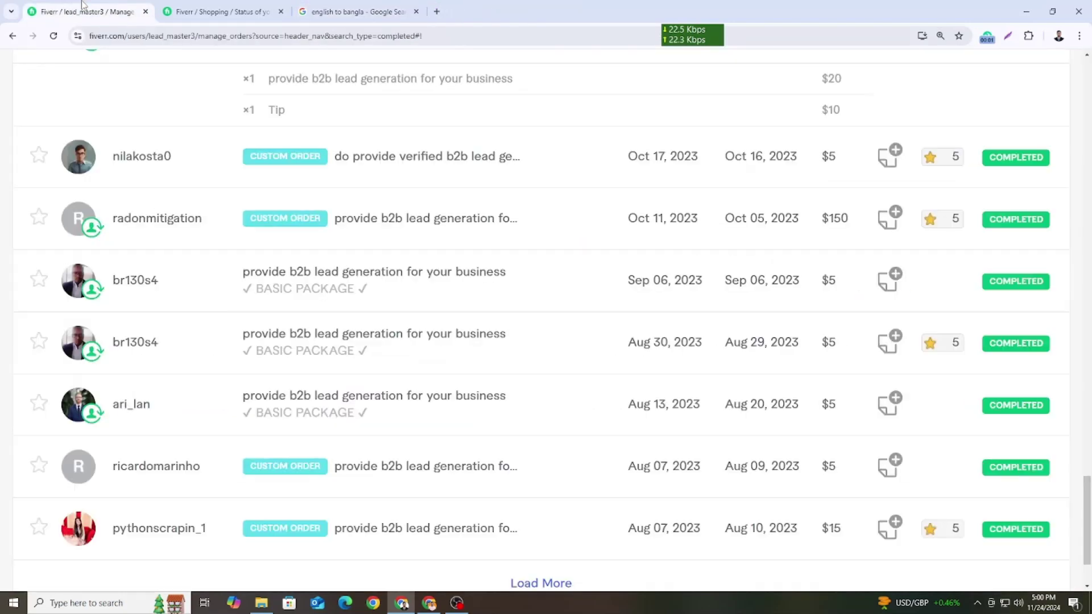
click(174, 8)
scroll(220, 375, down, 10)
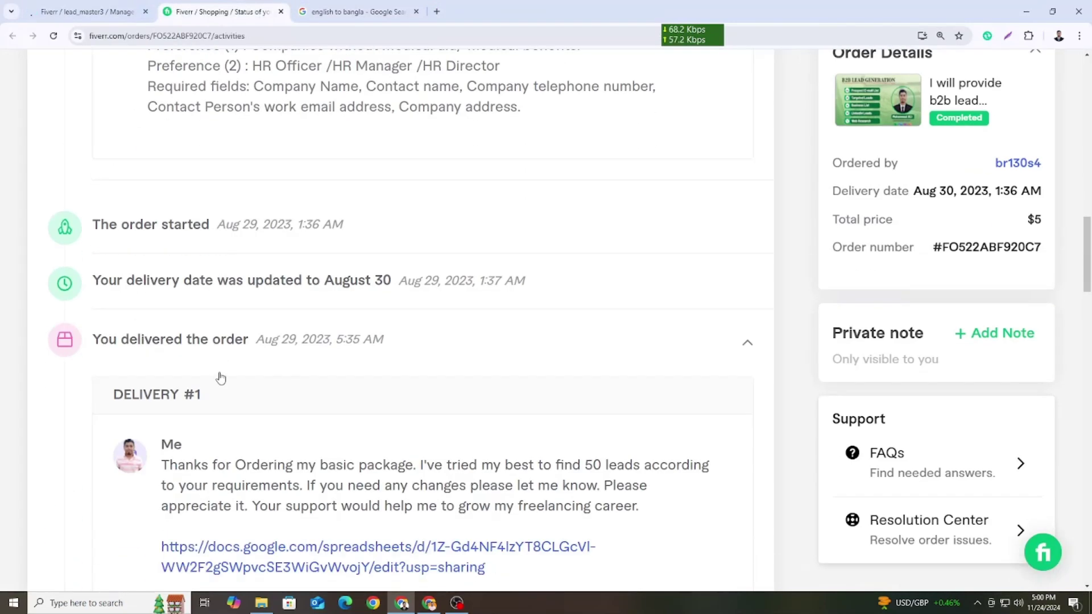
scroll(219, 367, down, 8)
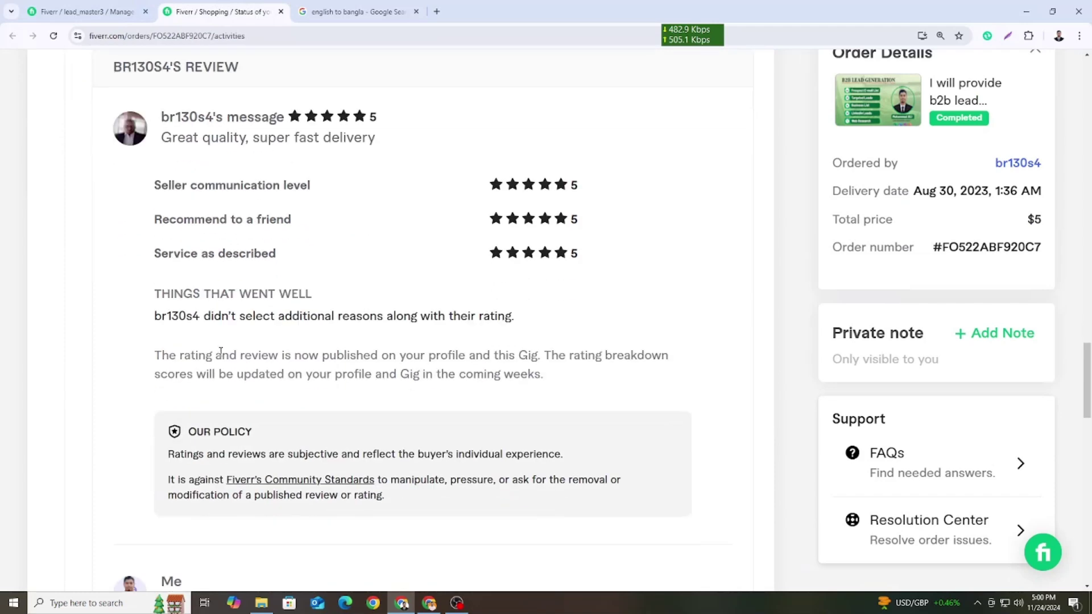
Capture the buyer's review with Lightshot, mark the message with an arrow and the ratings with a rectangle, and discard the capture.
click(1008, 35)
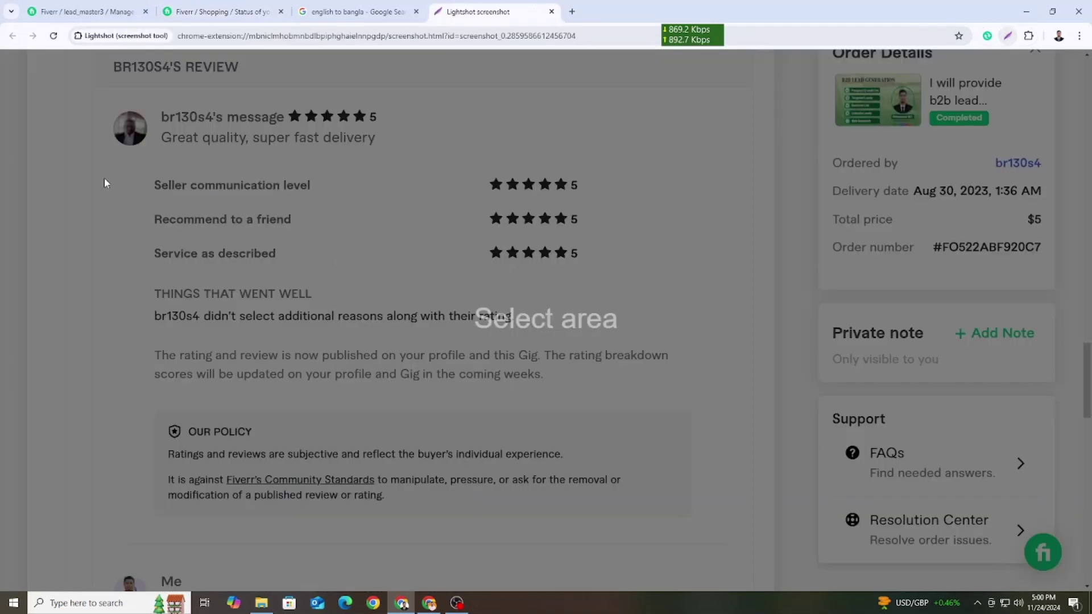
drag(34, 84, 1048, 572)
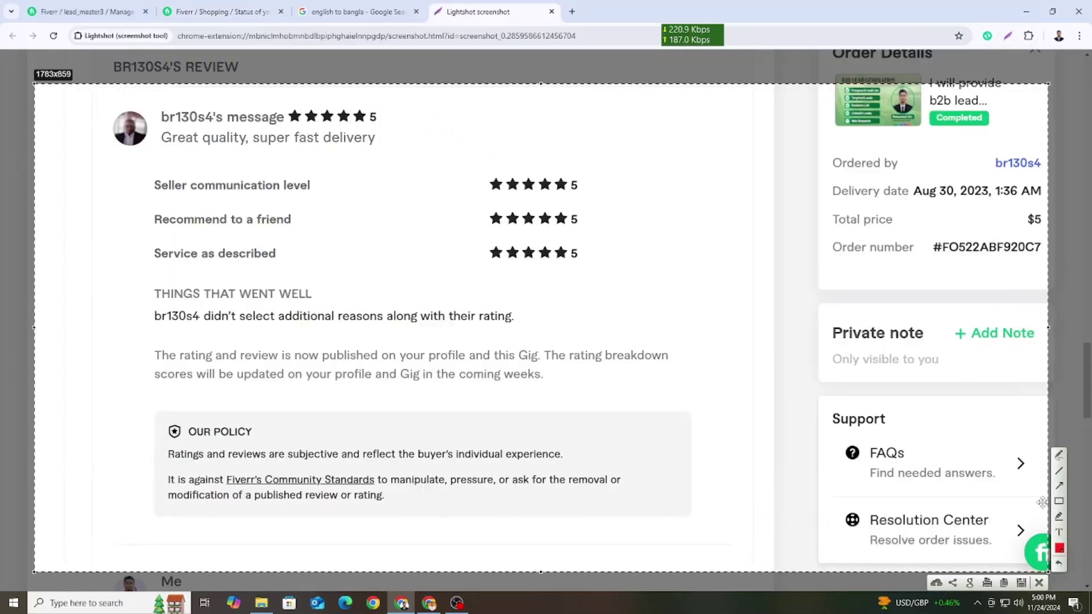
click(1060, 488)
drag(831, 469, 288, 152)
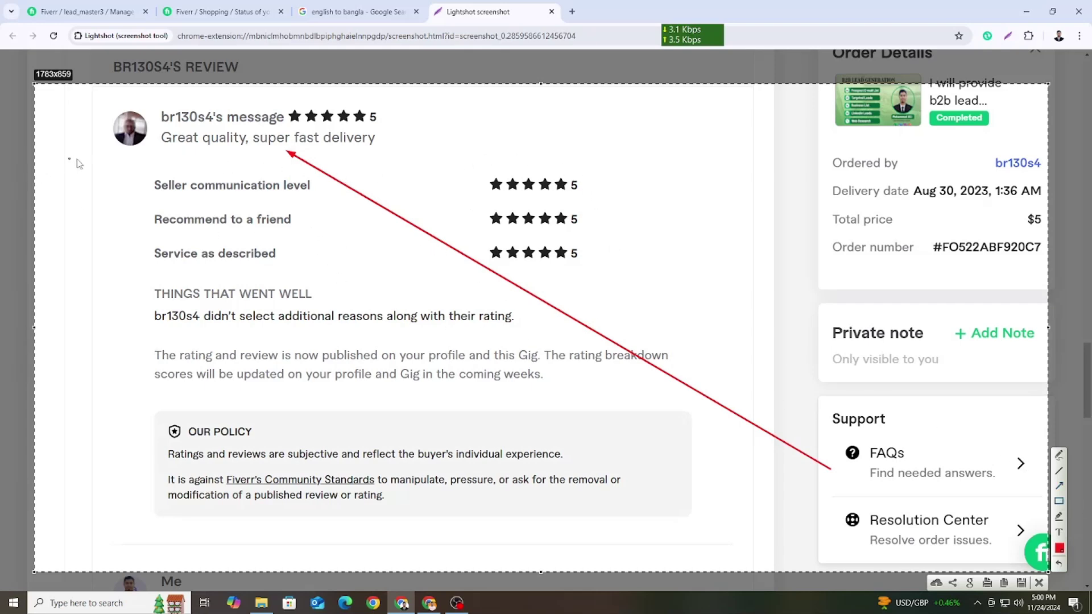
drag(125, 165, 664, 343)
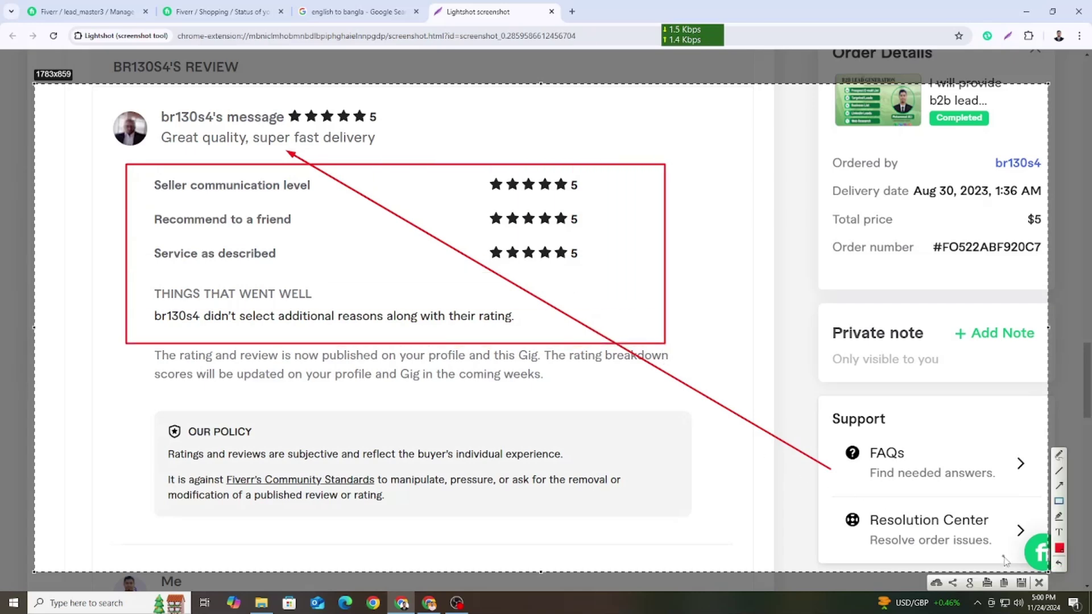
drag(1050, 589, 1018, 577)
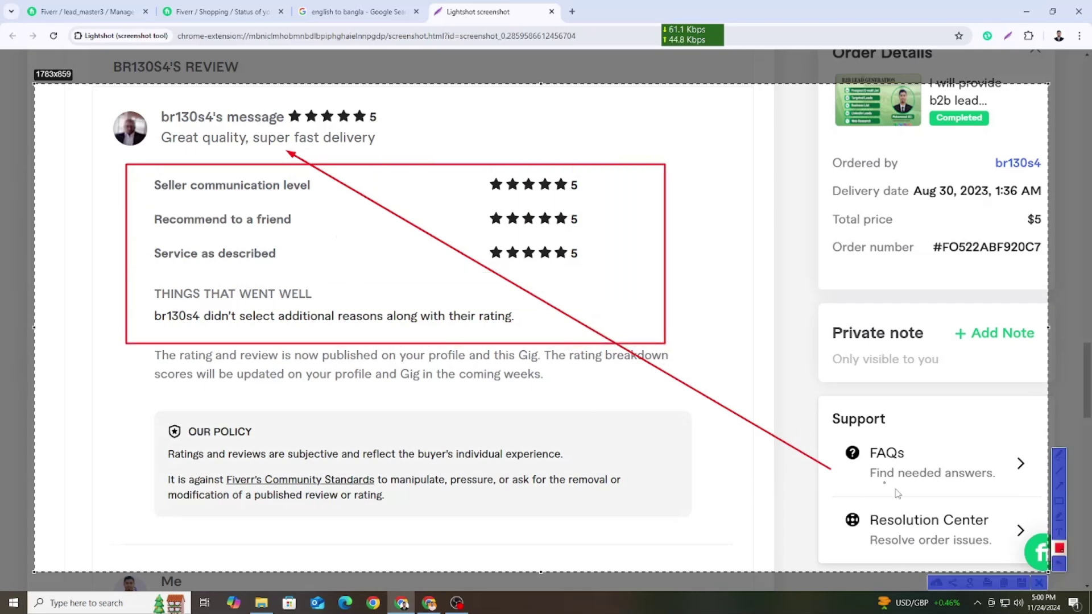
click(1039, 583)
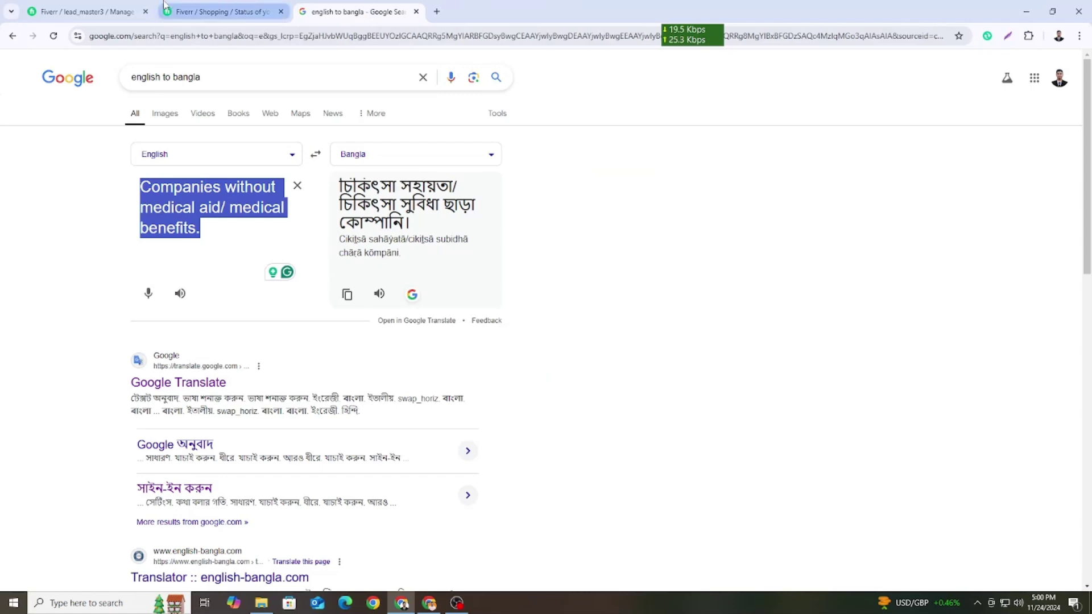
click(238, 12)
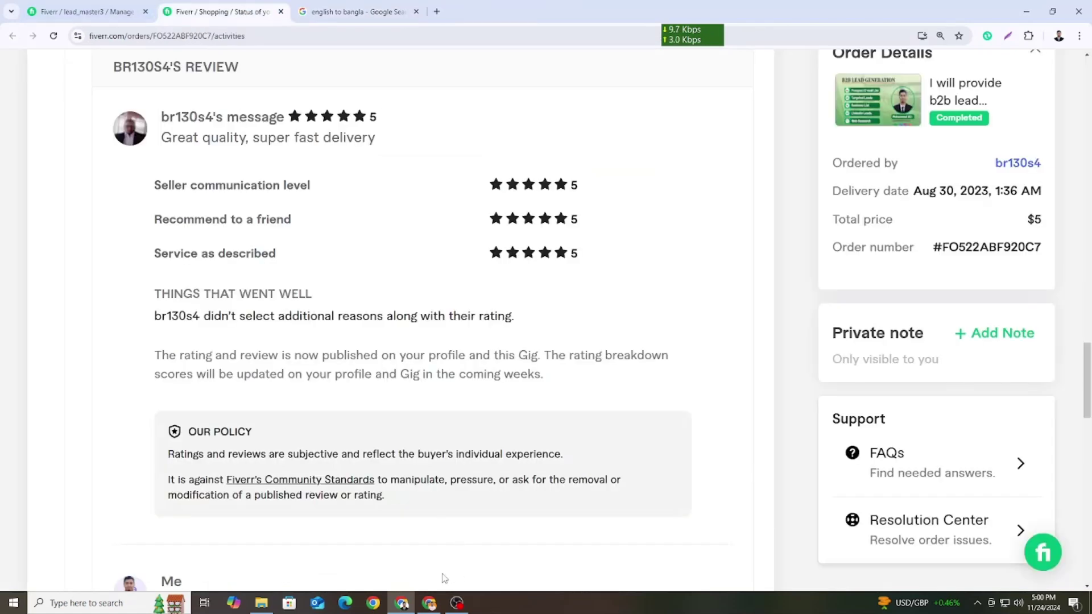
scroll(249, 370, up, 15)
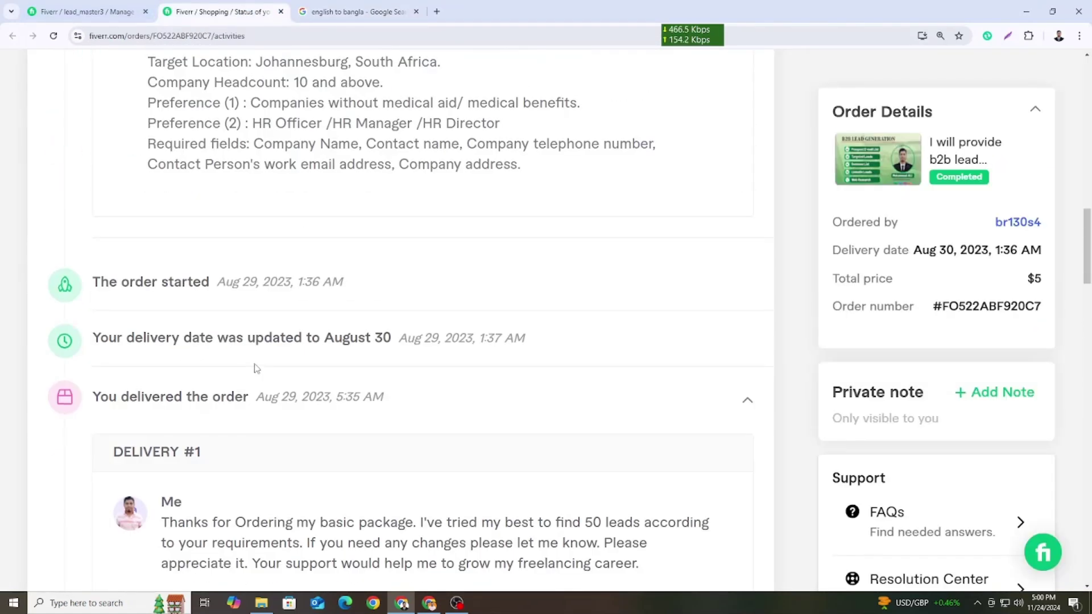
Switch to the Apollo window and open its Home page.
click(429, 603)
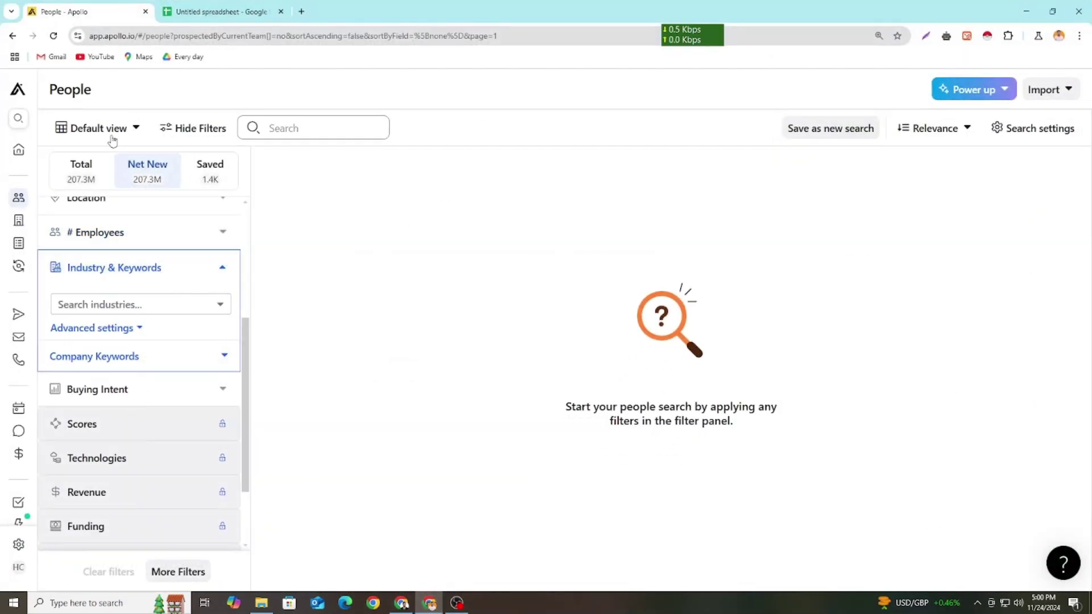
click(138, 36)
click(380, 252)
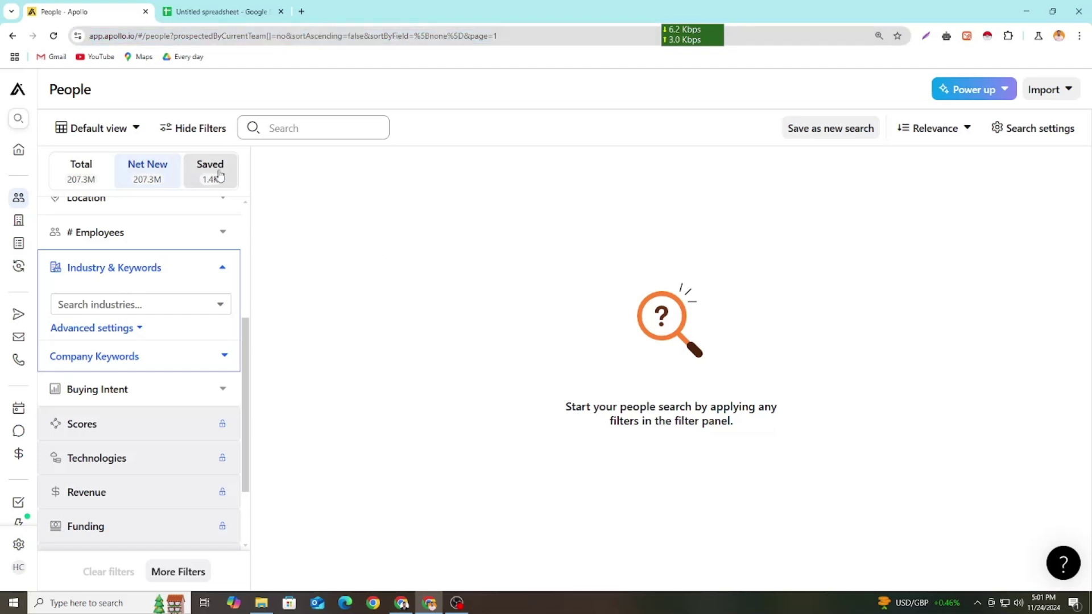
scroll(197, 267, up, 4)
mouse_move(19, 149)
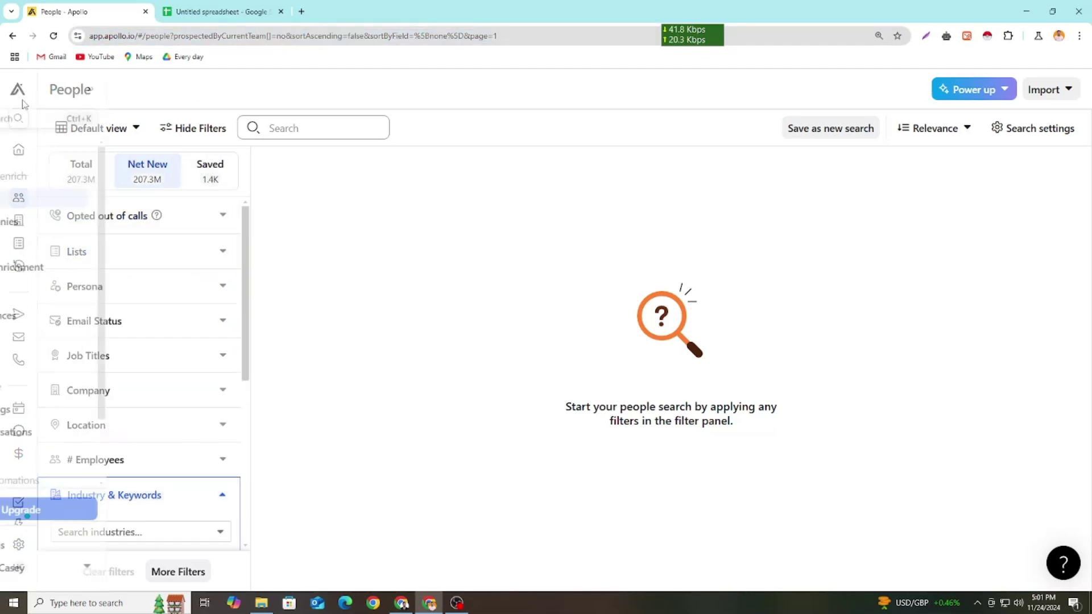
click(73, 154)
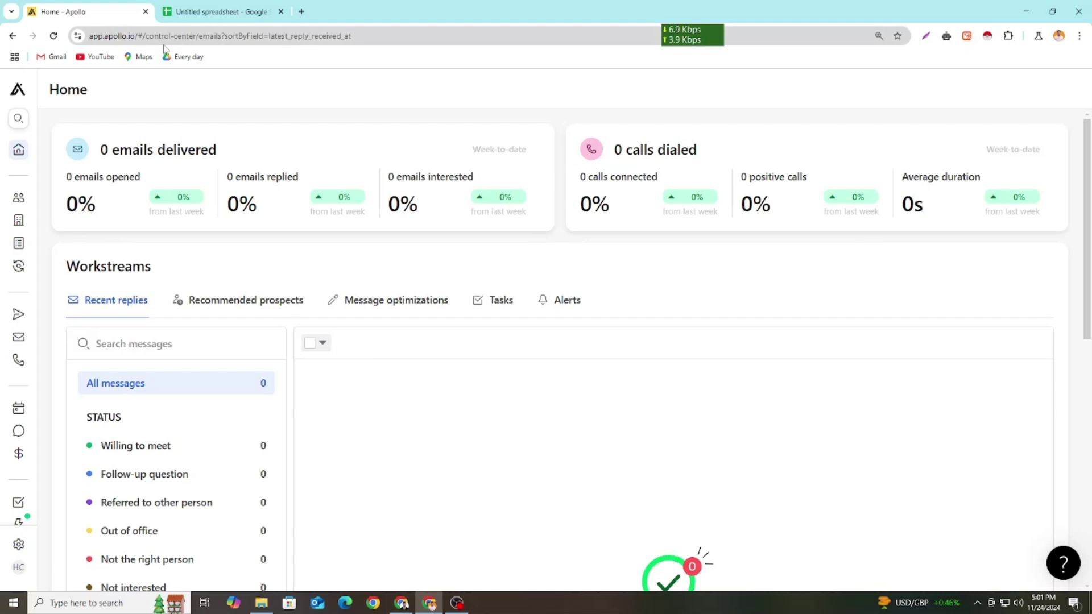
mouse_move(19, 149)
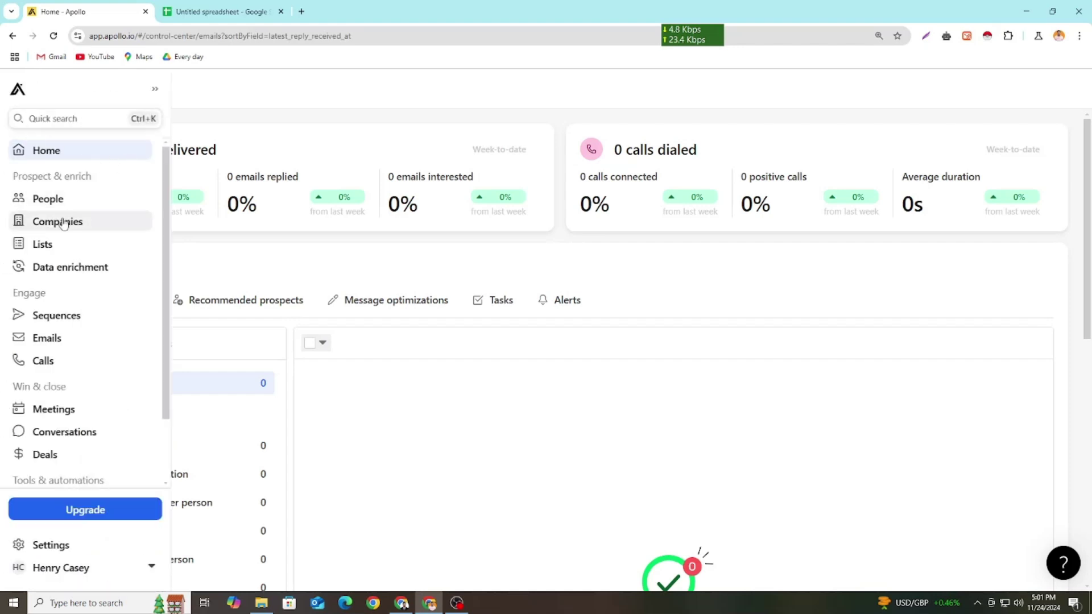
Open Apollo's People search and look through the available filter categories.
click(48, 206)
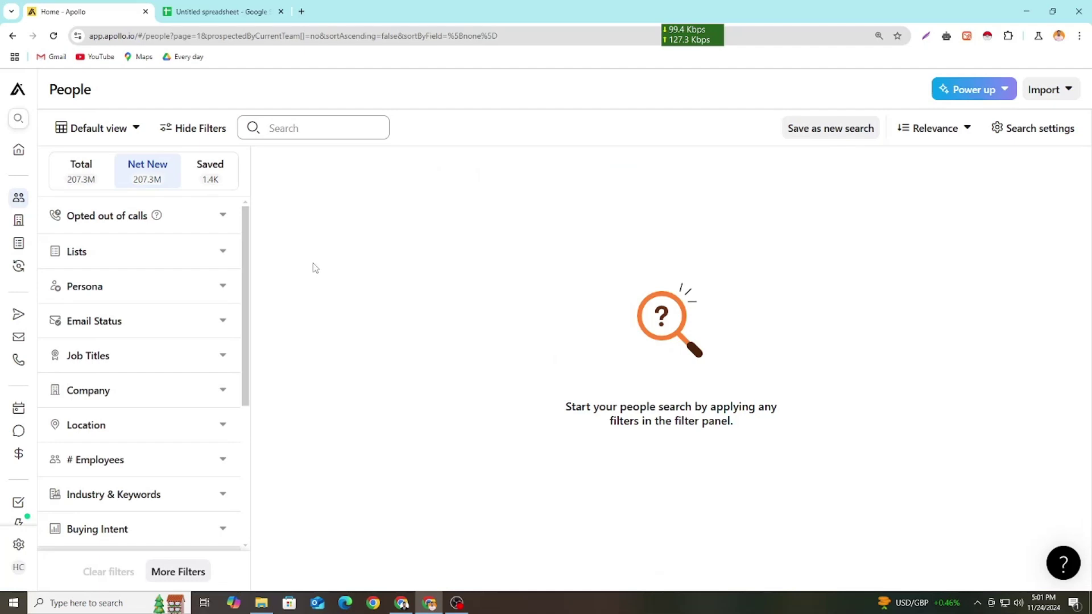
scroll(135, 313, down, 1)
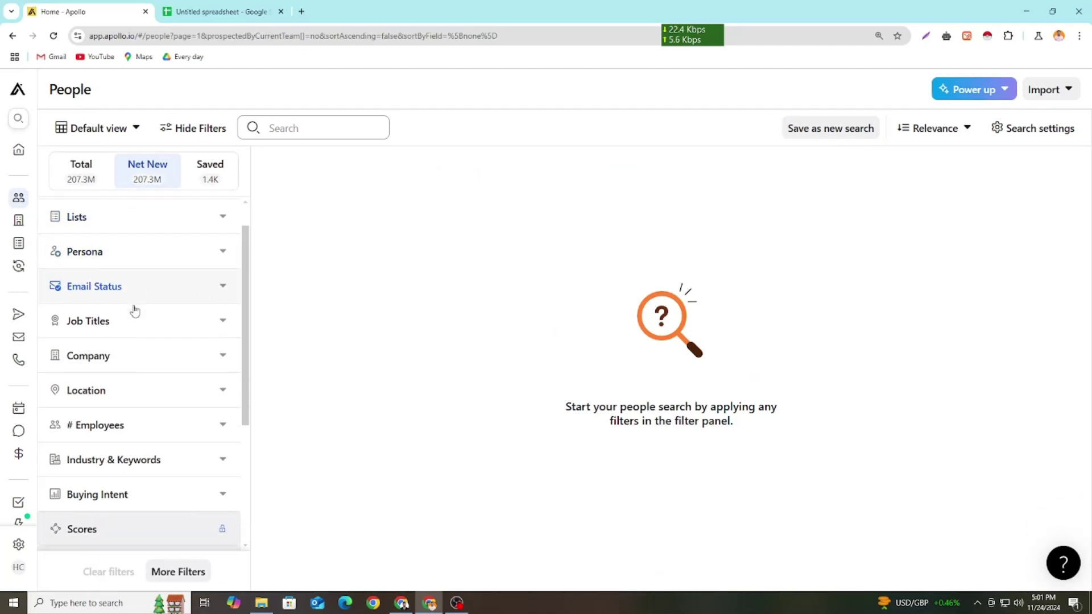
scroll(134, 311, down, 2)
scroll(134, 310, up, 3)
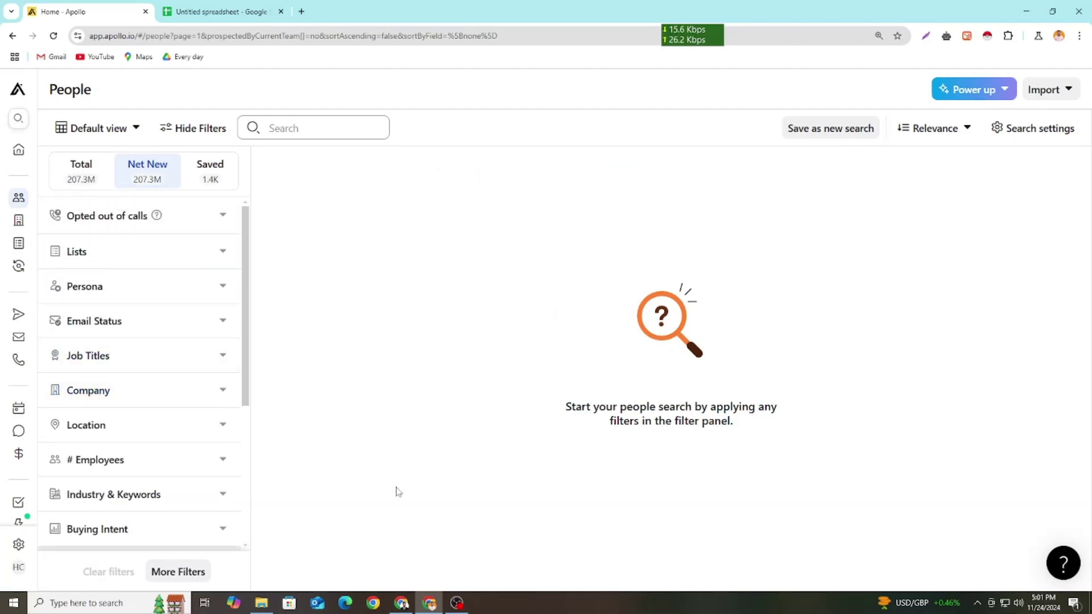
Switch to the Fiverr order page and copy "Food & Beverages" from the buyer's target industry line.
click(412, 604)
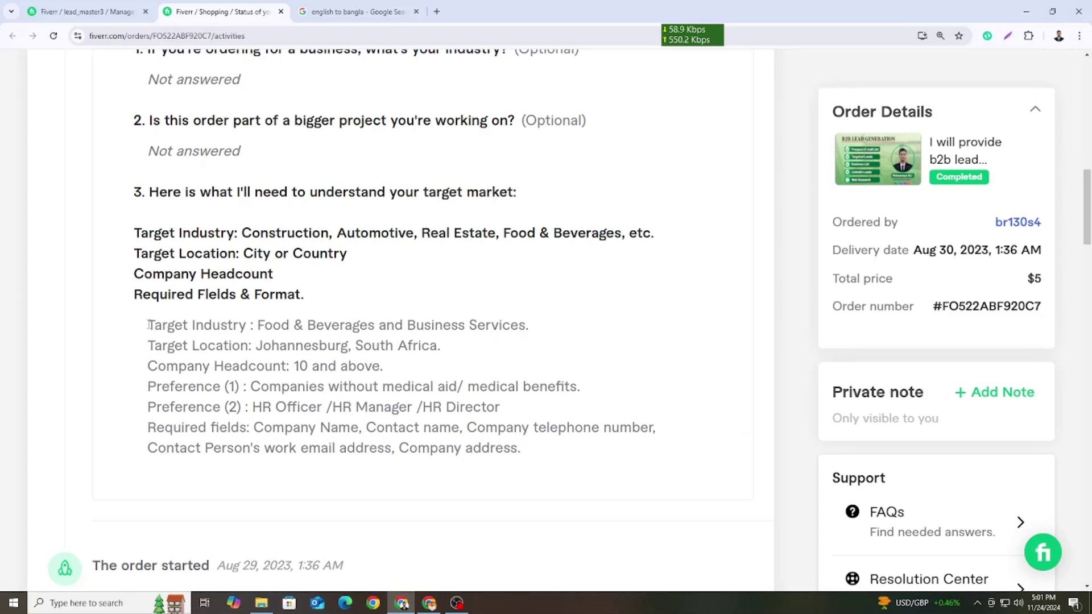
drag(149, 324, 378, 327)
key(ctrl+c)
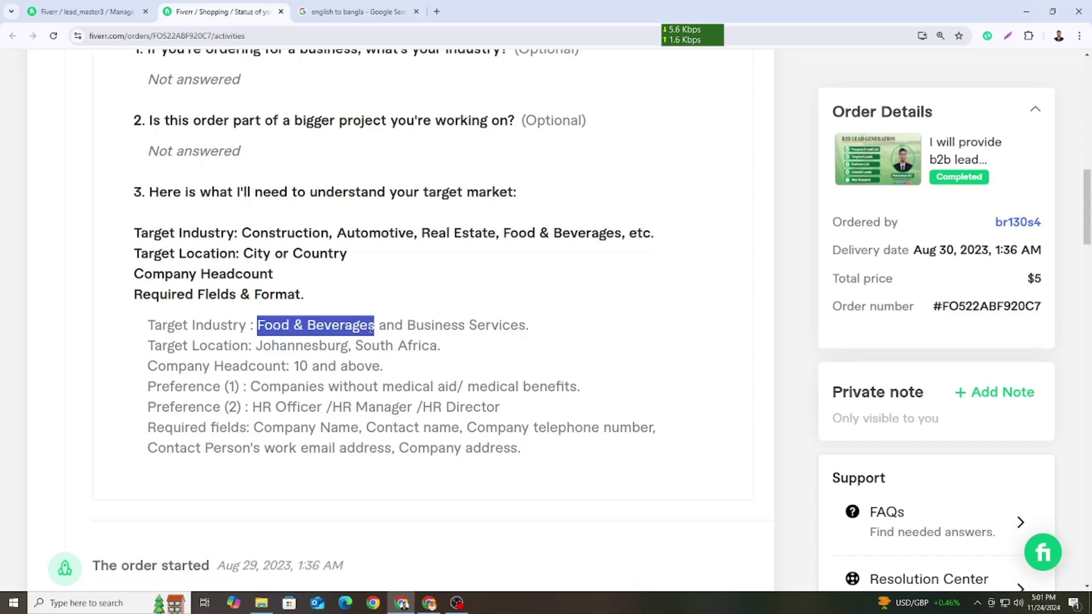
Return to Apollo and filter the people search by the food & beverages industry, using the copied text.
click(429, 603)
scroll(136, 319, down, 3)
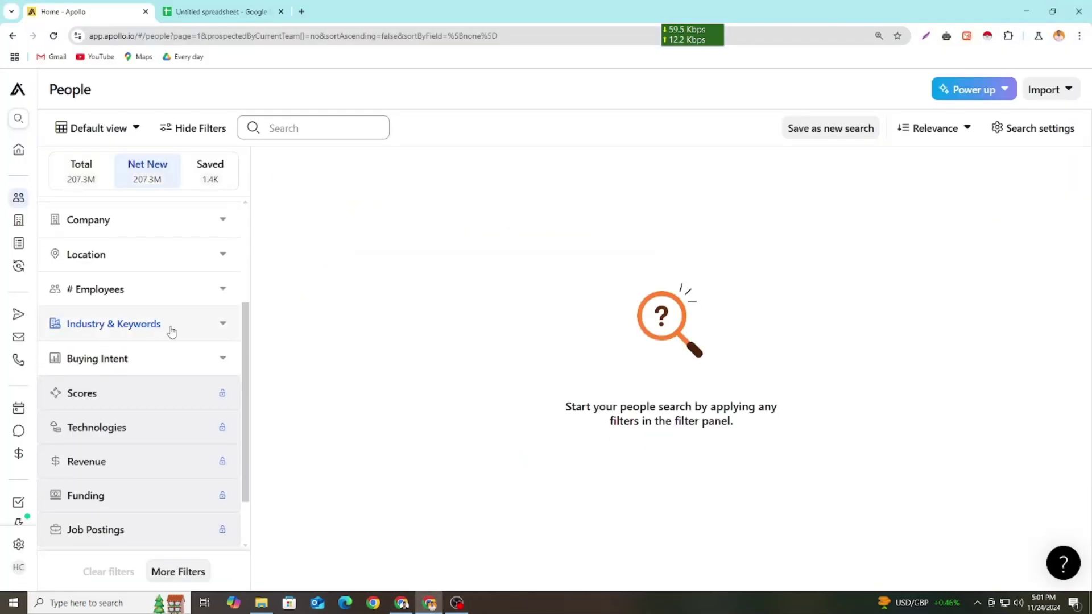
scroll(170, 329, up, 3)
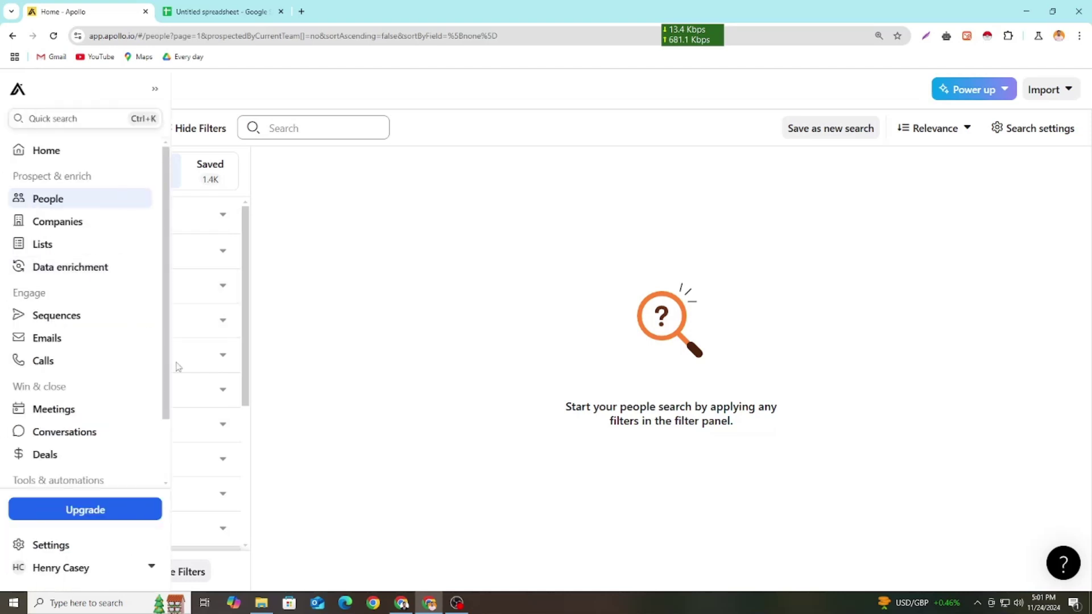
scroll(144, 322, down, 3)
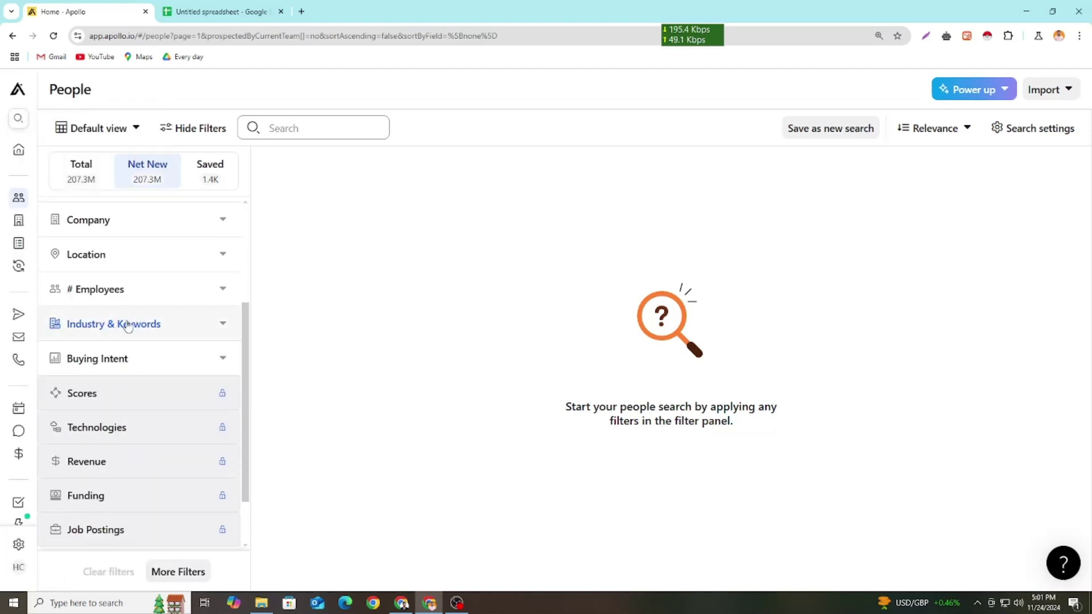
click(129, 325)
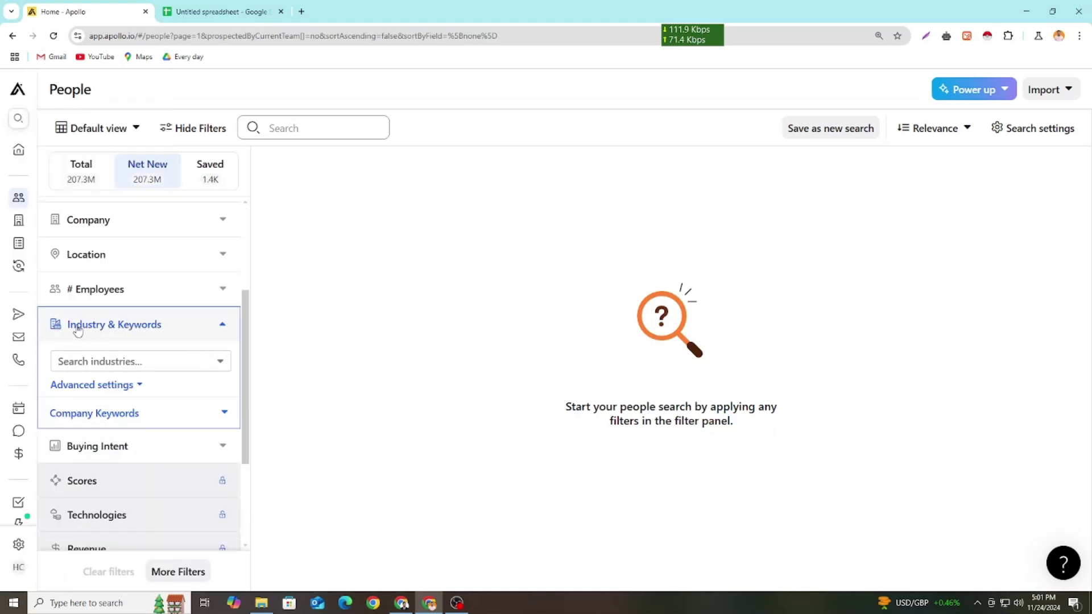
key(ctrl+plus)
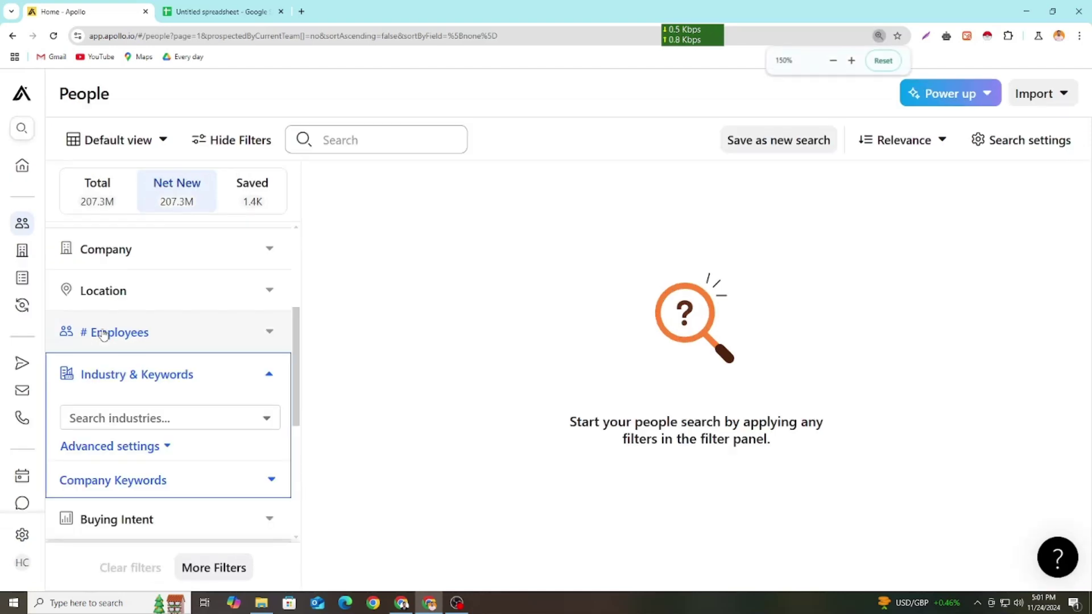
scroll(113, 327, down, 2)
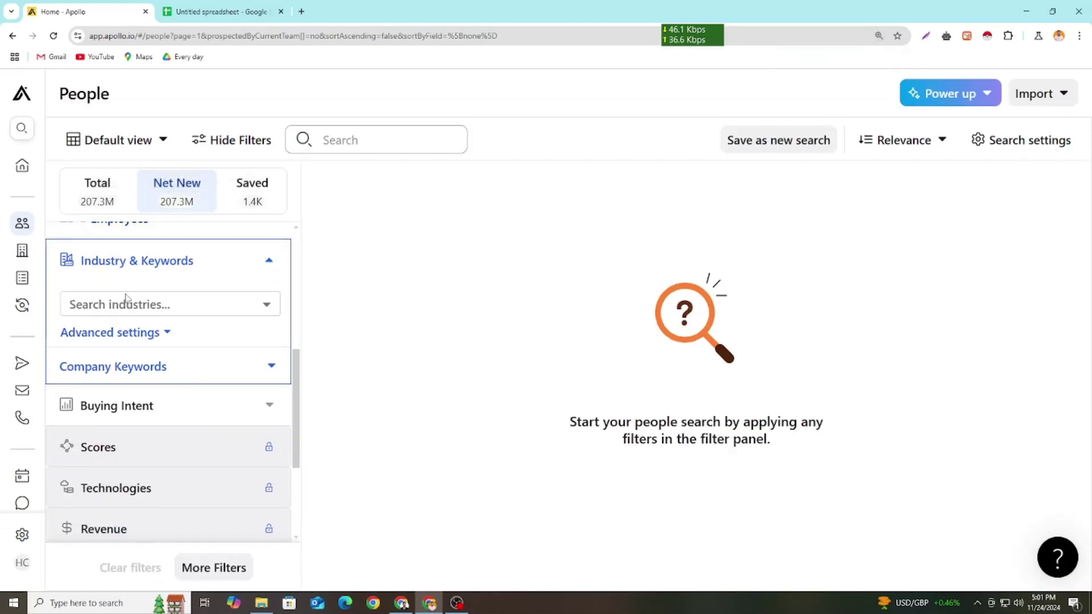
click(154, 304)
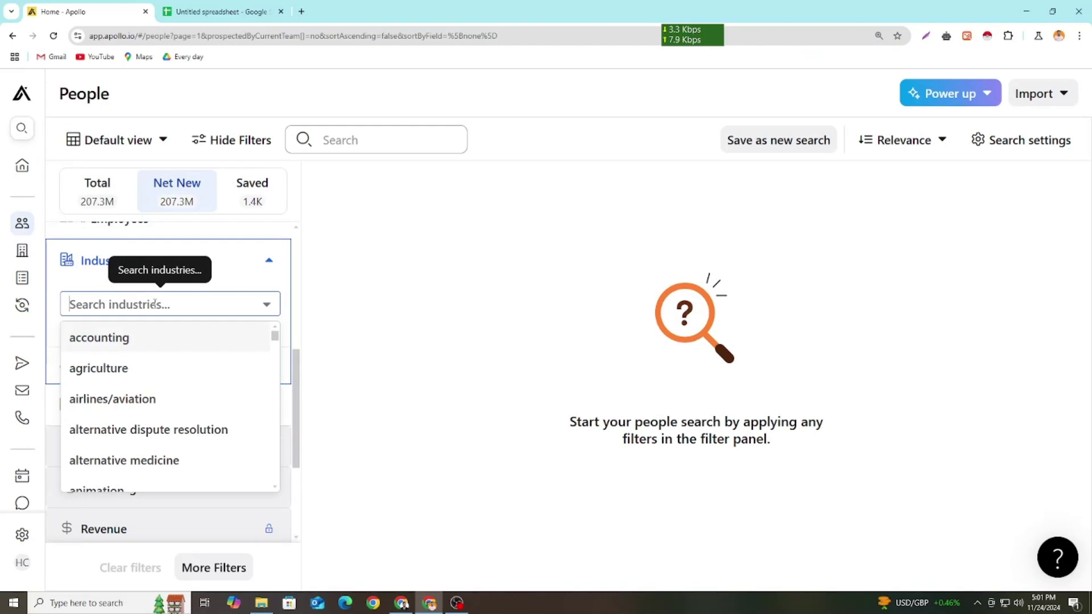
key(ctrl+v)
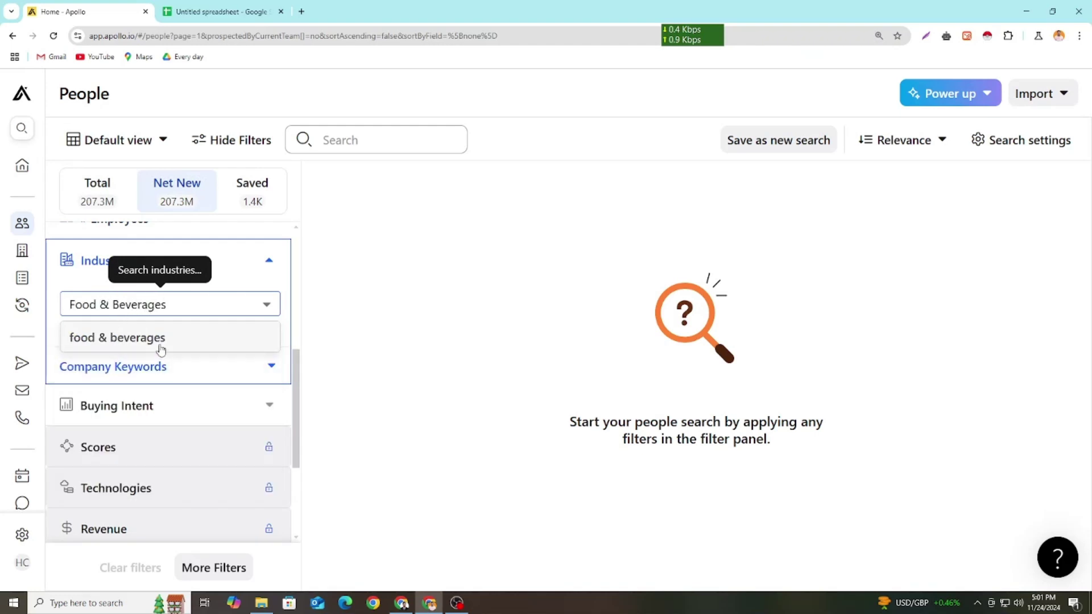
click(143, 342)
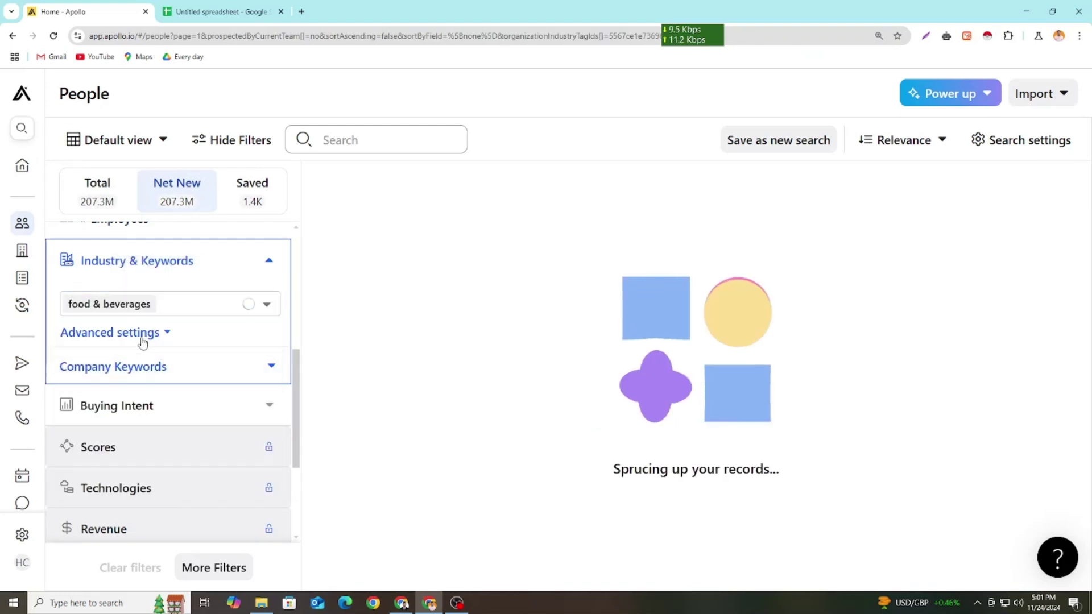
Highlight Business Services in the Fiverr requirements, look for it among Apollo's industry options, and collapse the industry filter.
click(401, 604)
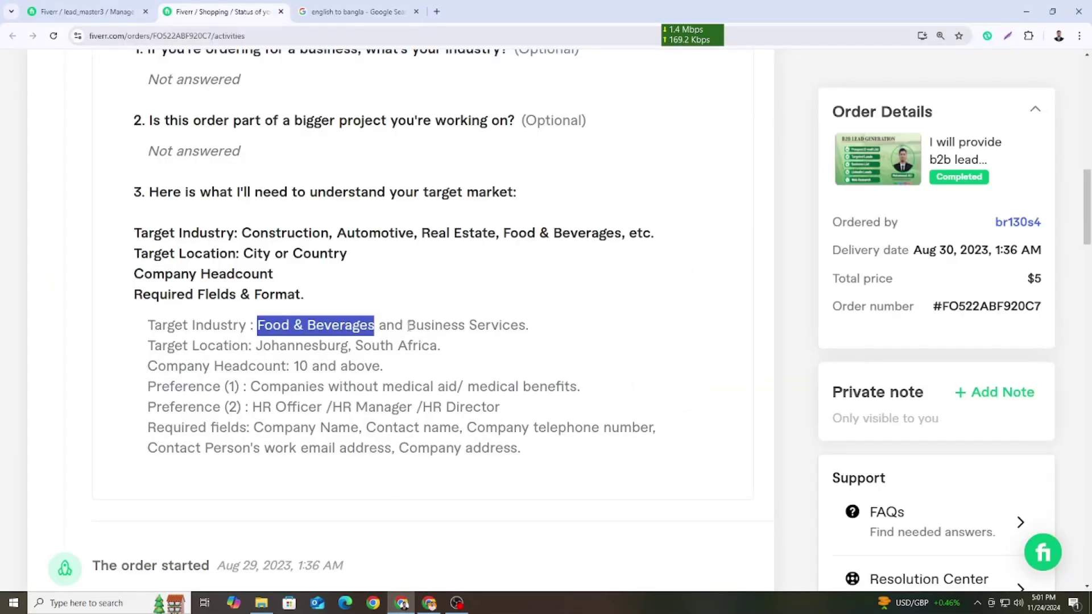
drag(407, 326, 527, 326)
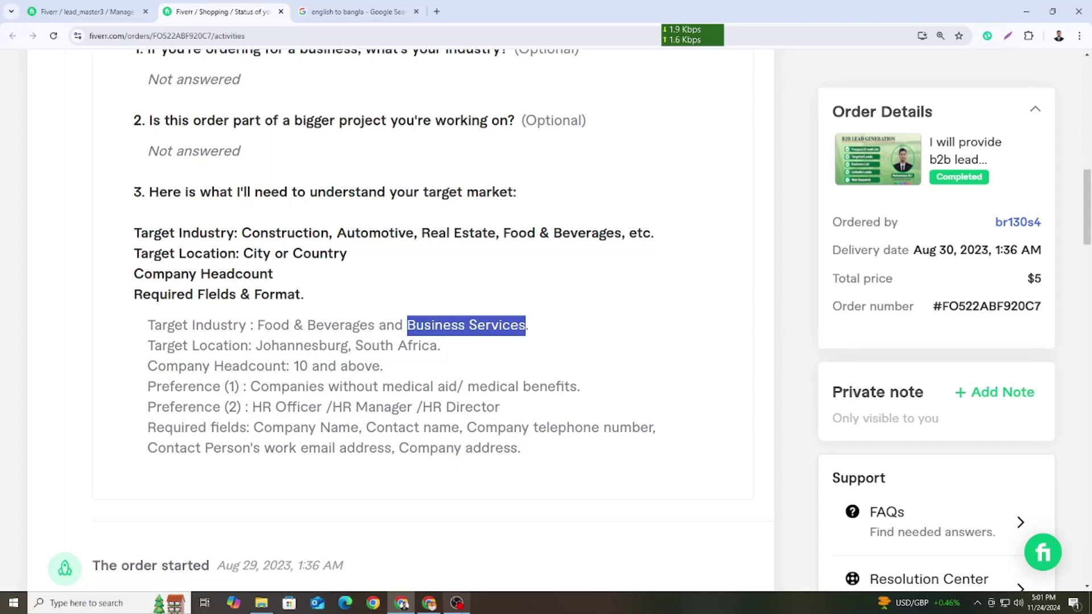
click(429, 604)
click(191, 310)
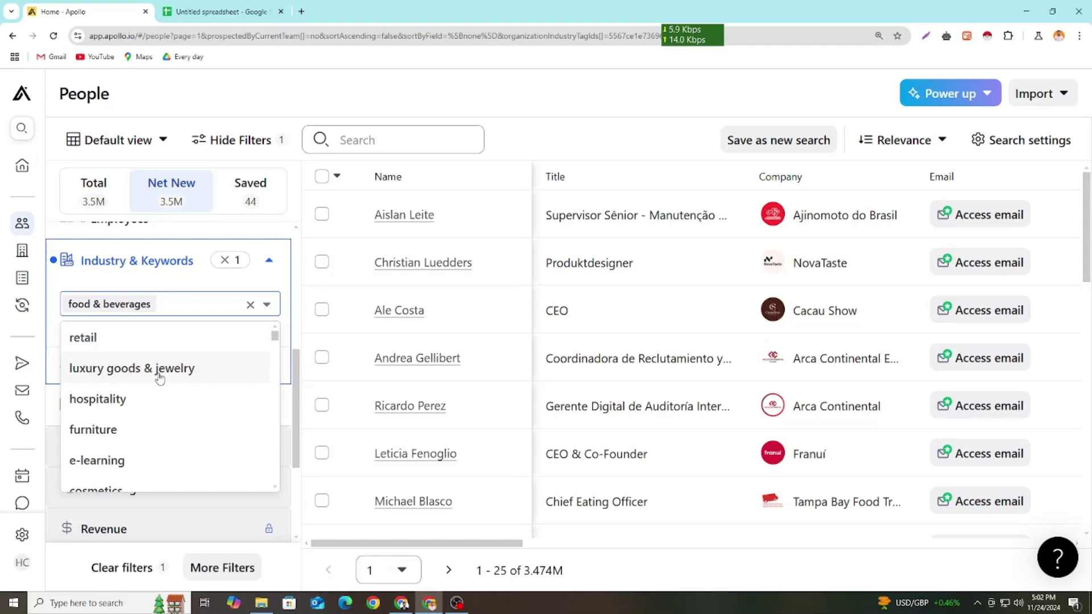
scroll(150, 393, down, 2)
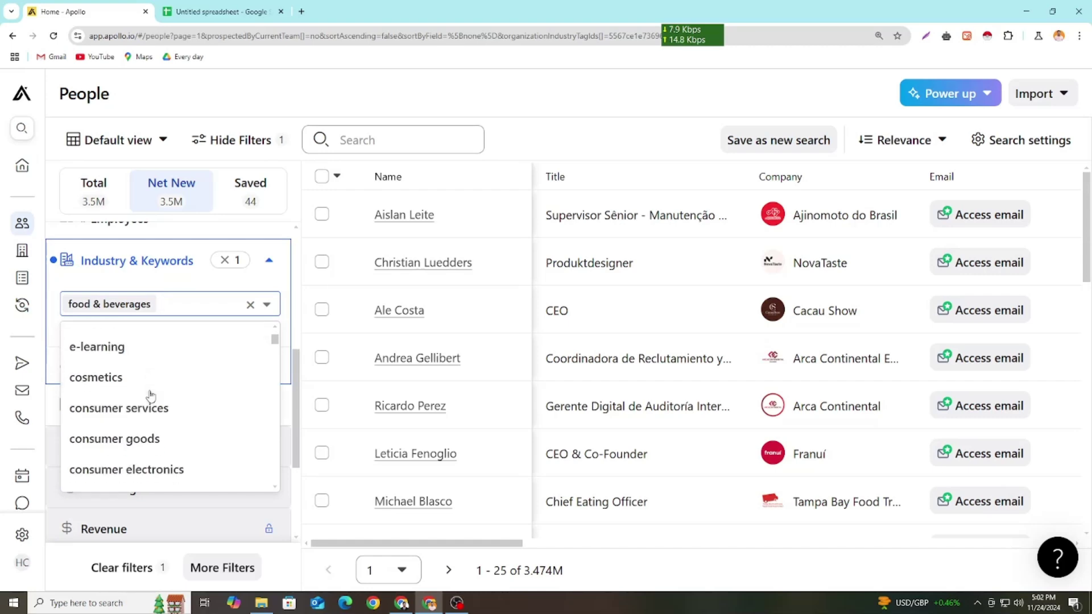
scroll(145, 427, down, 3)
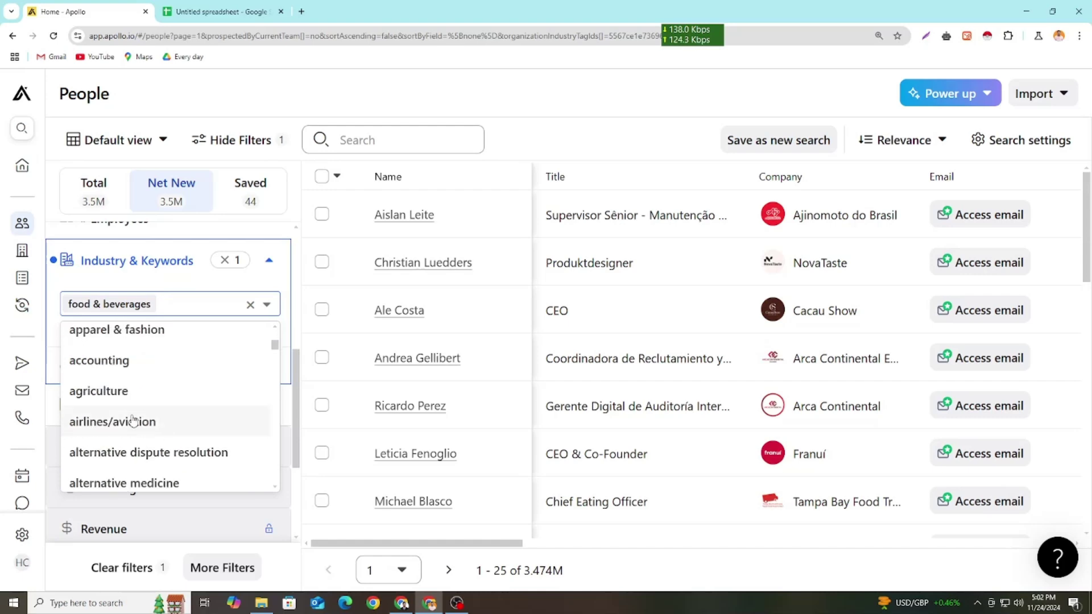
scroll(133, 421, down, 2)
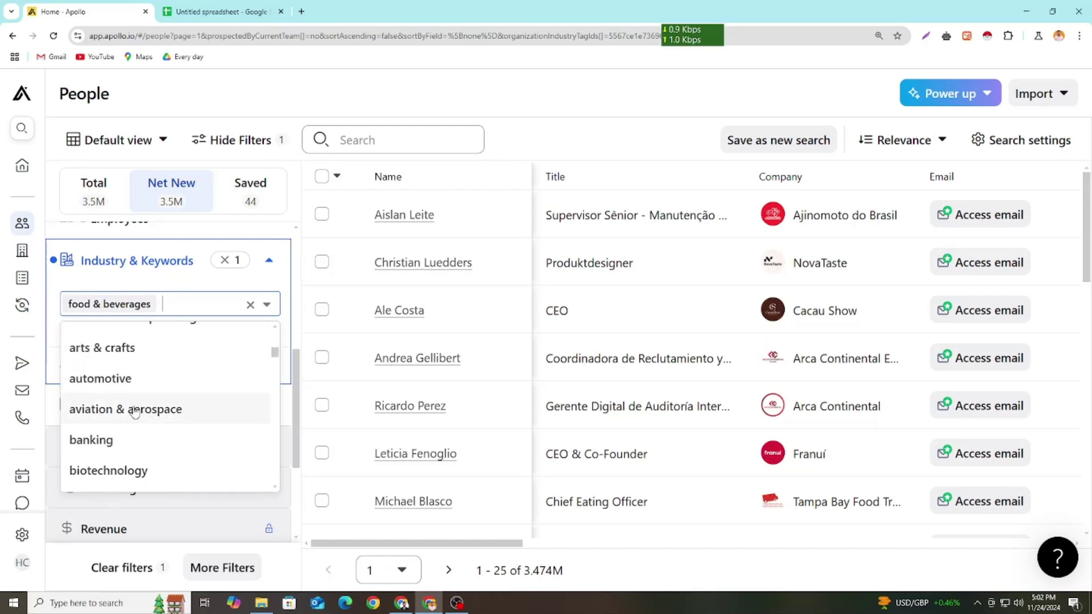
scroll(131, 413, down, 2)
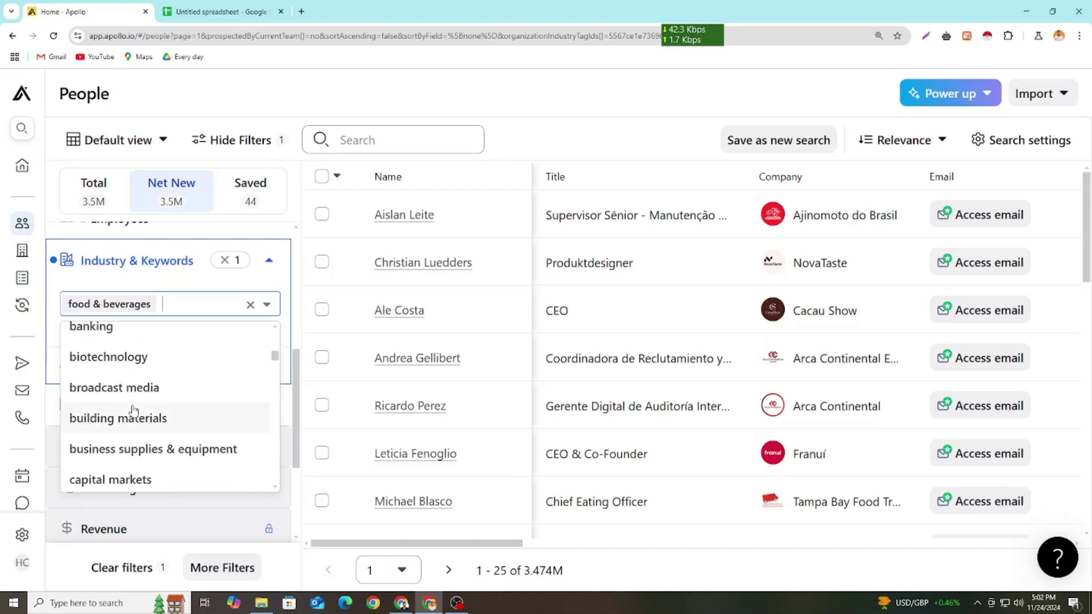
click(271, 263)
click(269, 261)
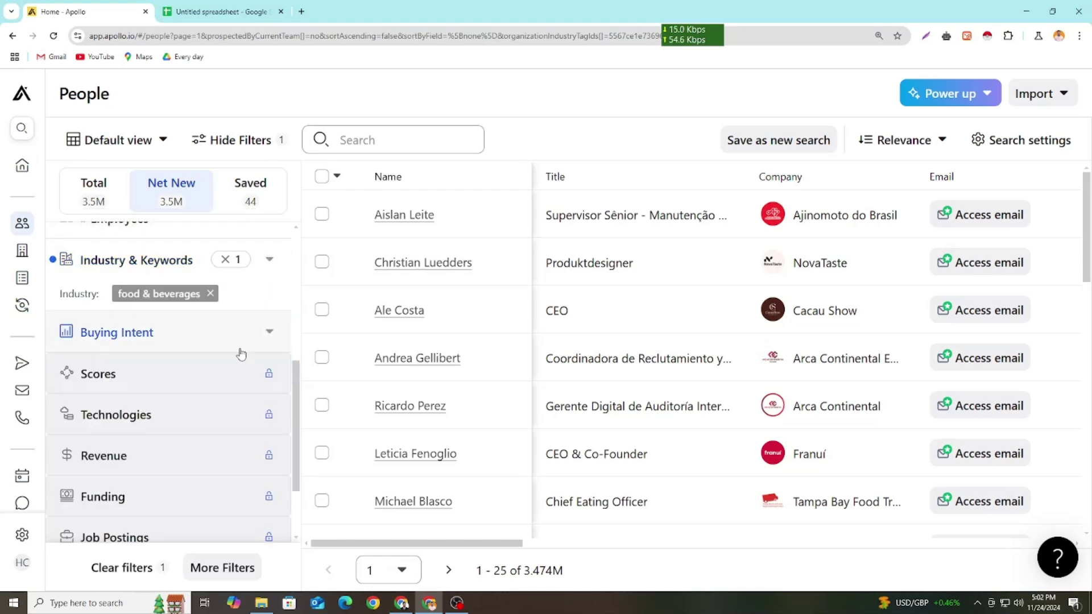
Switch to the Fiverr order page, review the target location line, and copy "Johannesburg" from it.
key(alt+Tab)
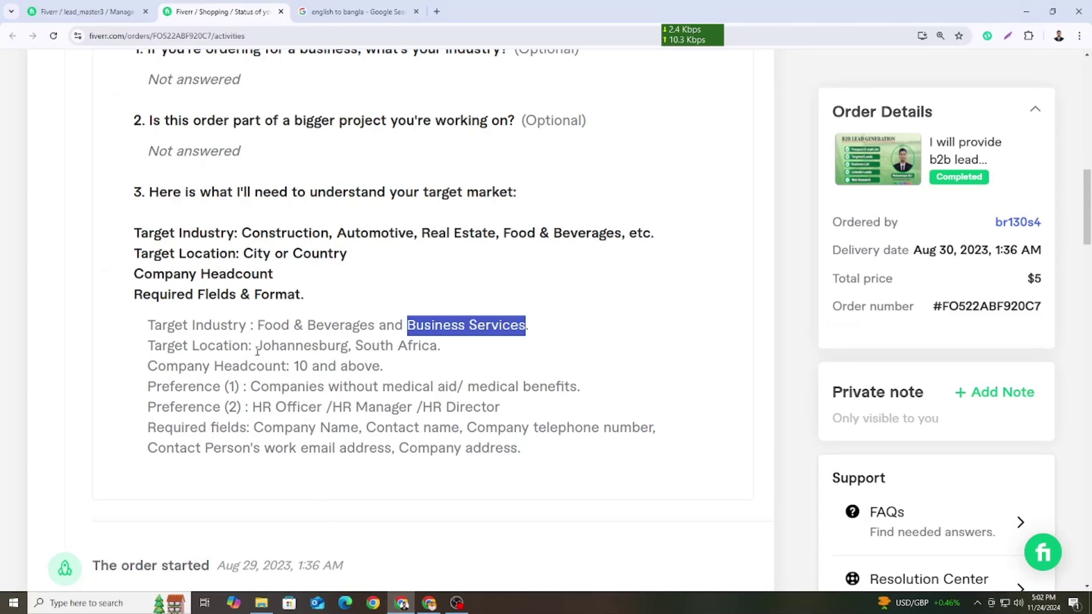
click(263, 344)
drag(151, 345, 441, 345)
click(439, 365)
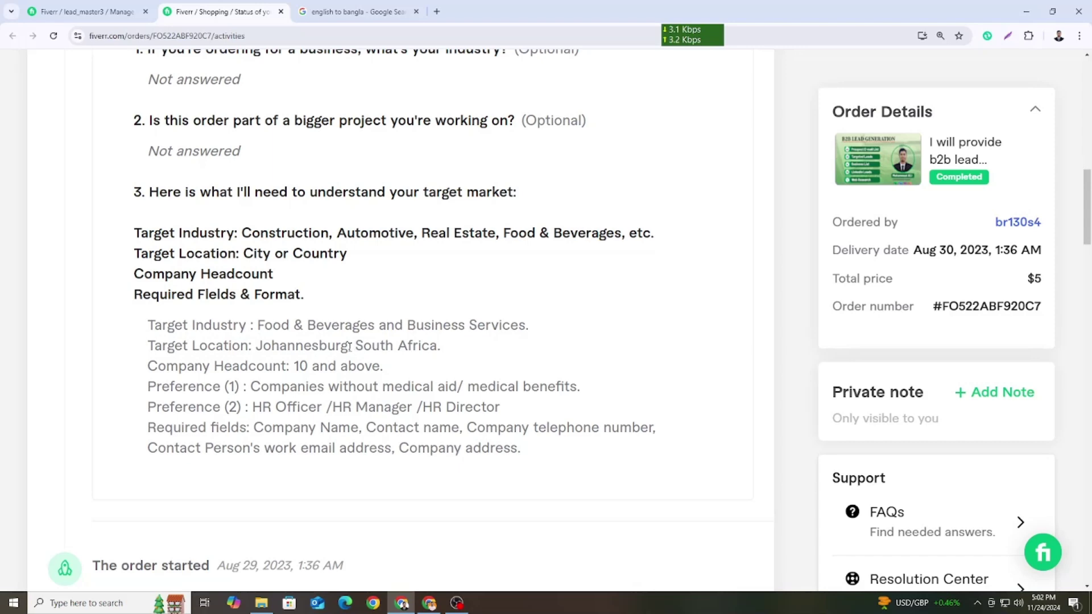
drag(350, 346, 256, 345)
key(ctrl+c)
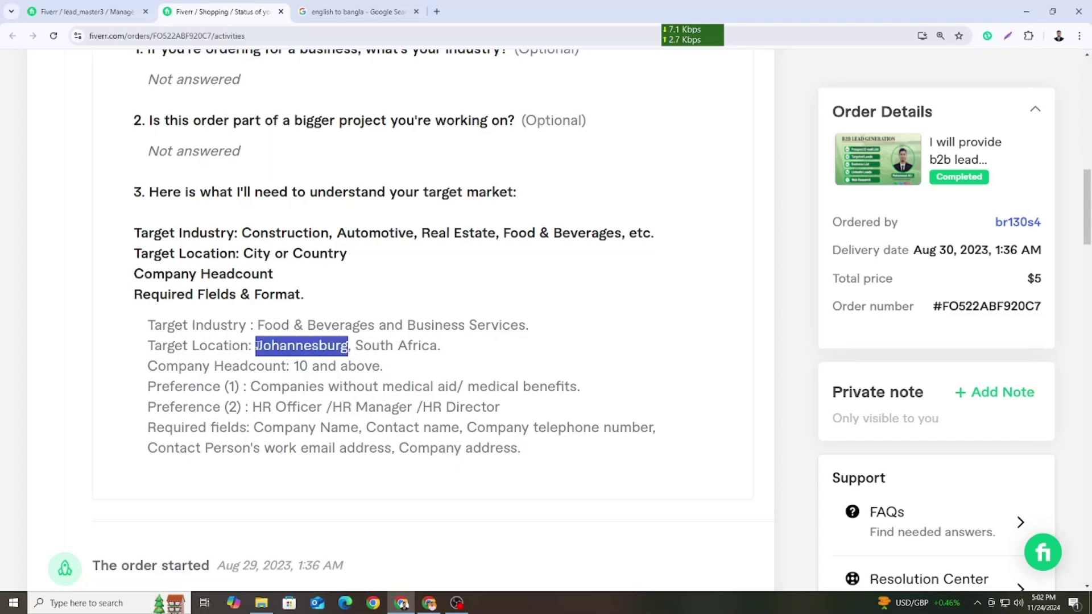
Return to Apollo and set the Account HQ location filter to Johannesburg, South Africa.
key(alt+Tab)
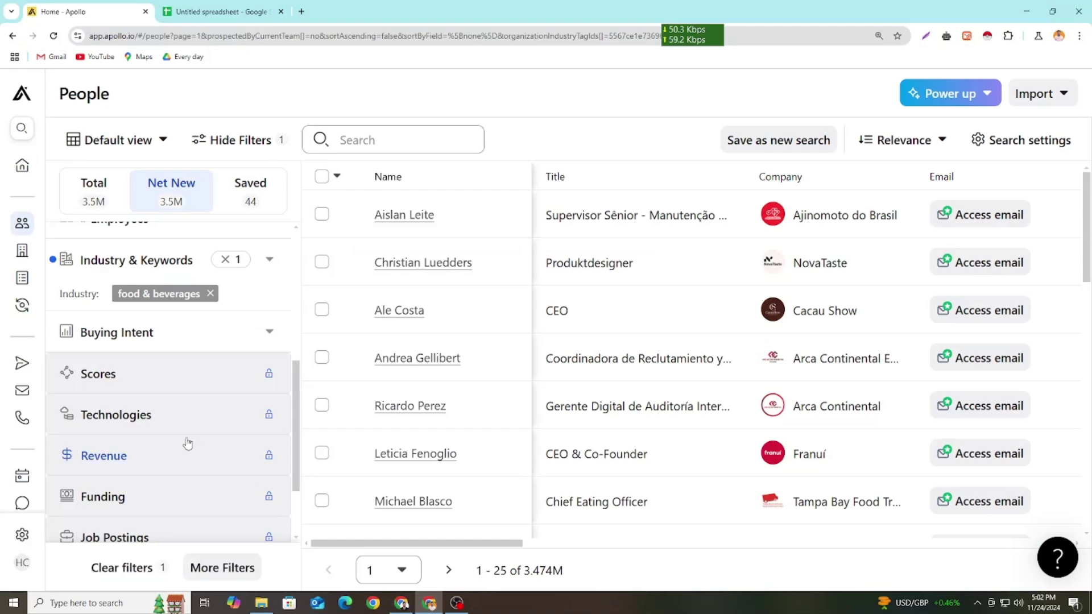
scroll(165, 433, up, 2)
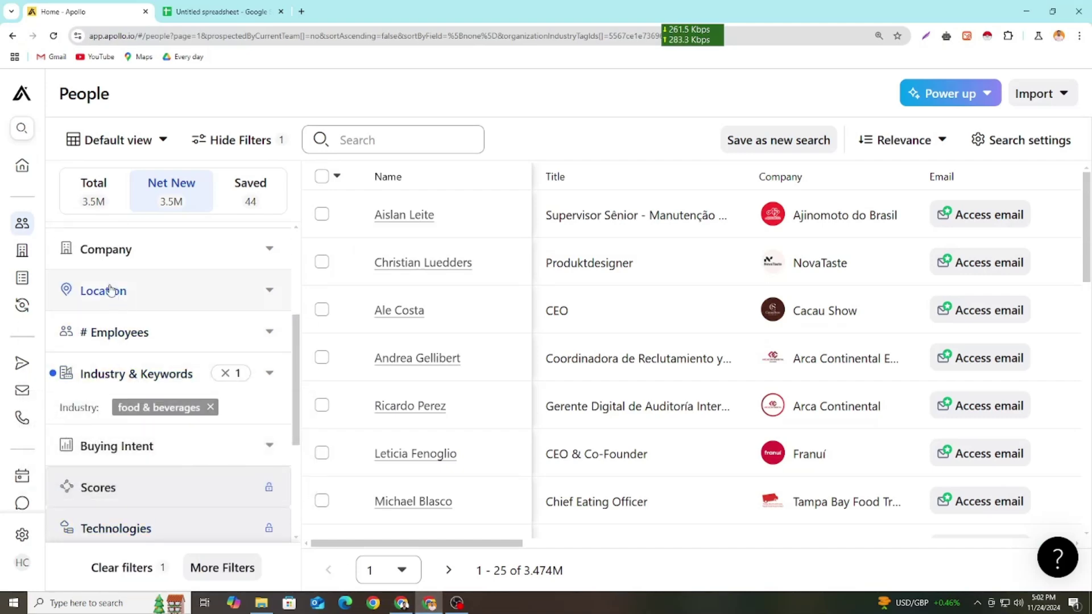
click(181, 298)
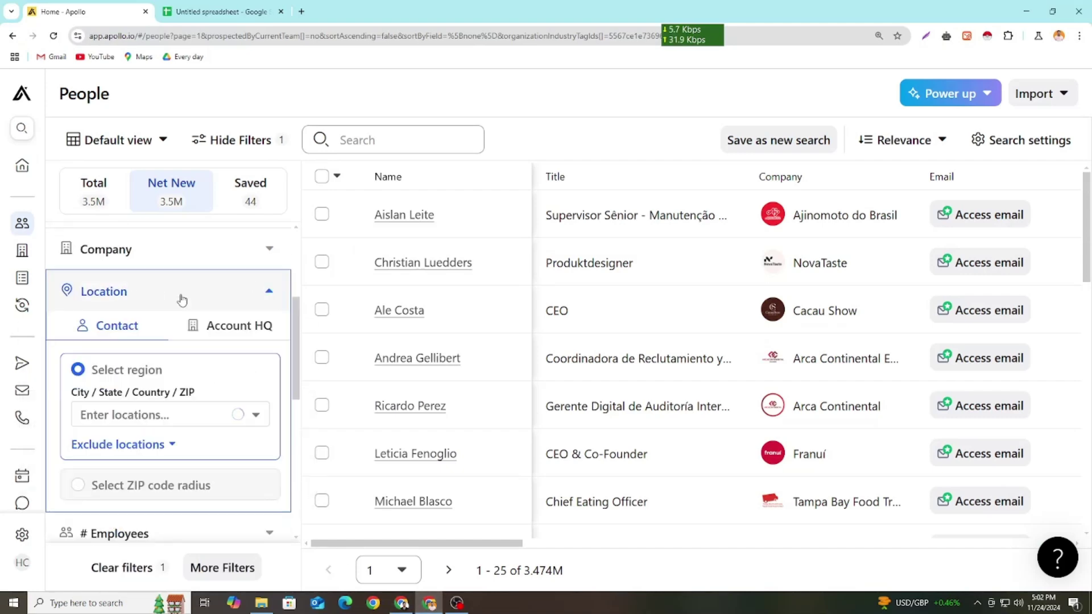
click(237, 329)
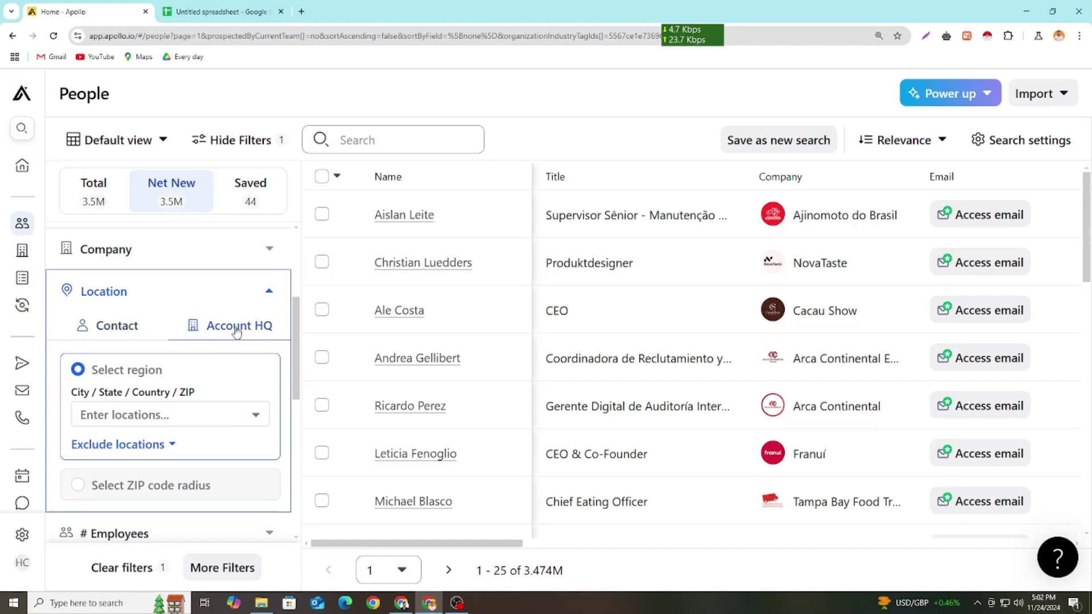
click(230, 414)
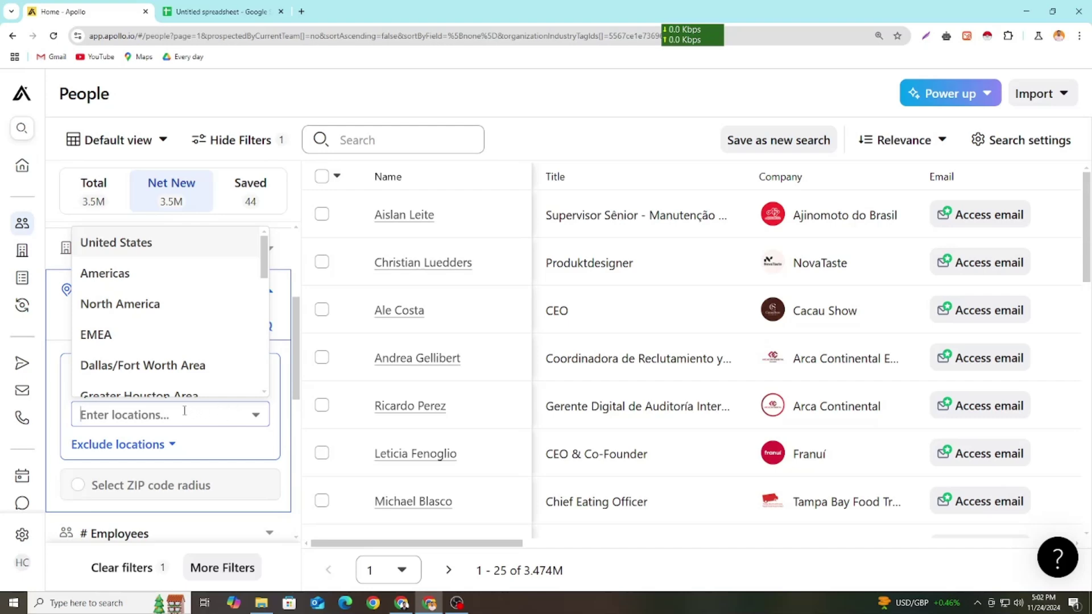
key(ctrl+v)
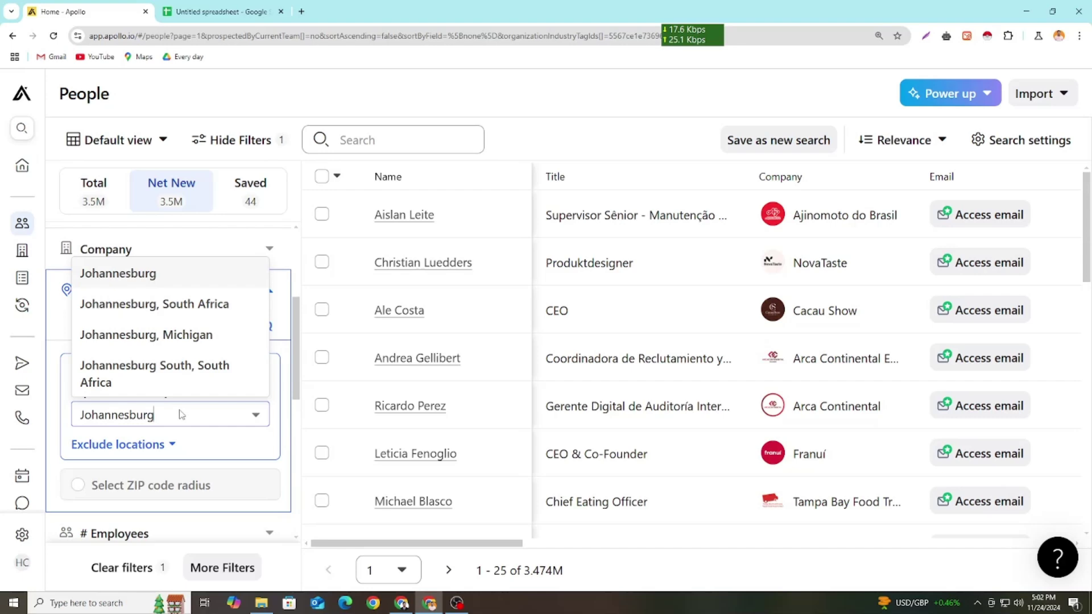
click(170, 307)
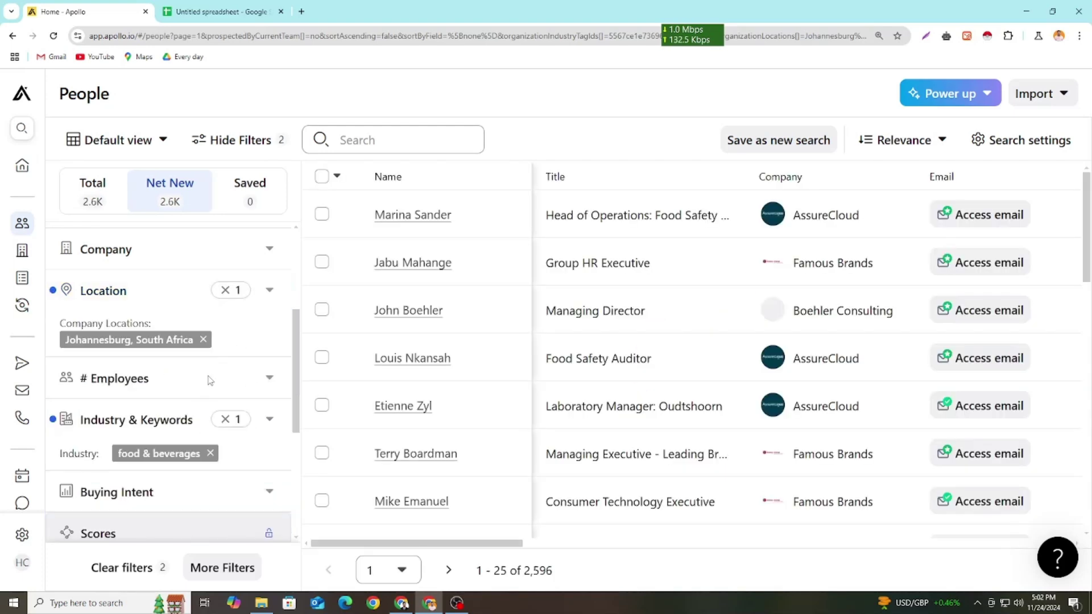
Switch to the Fiverr order page, highlight the "10 and above" company headcount requirement, and return to Apollo's filters.
scroll(199, 401, up, 2)
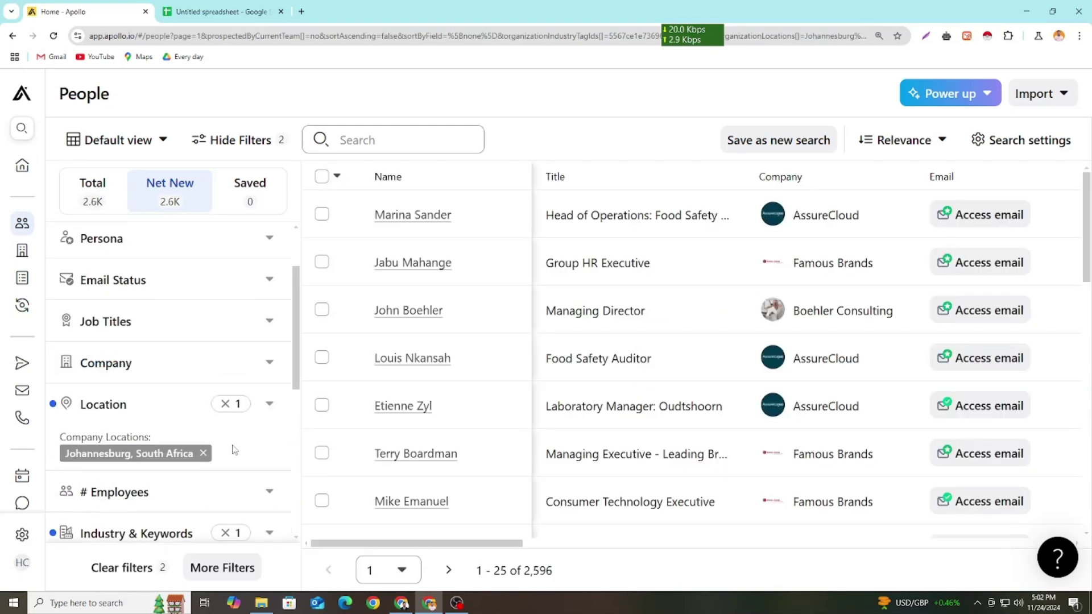
click(402, 603)
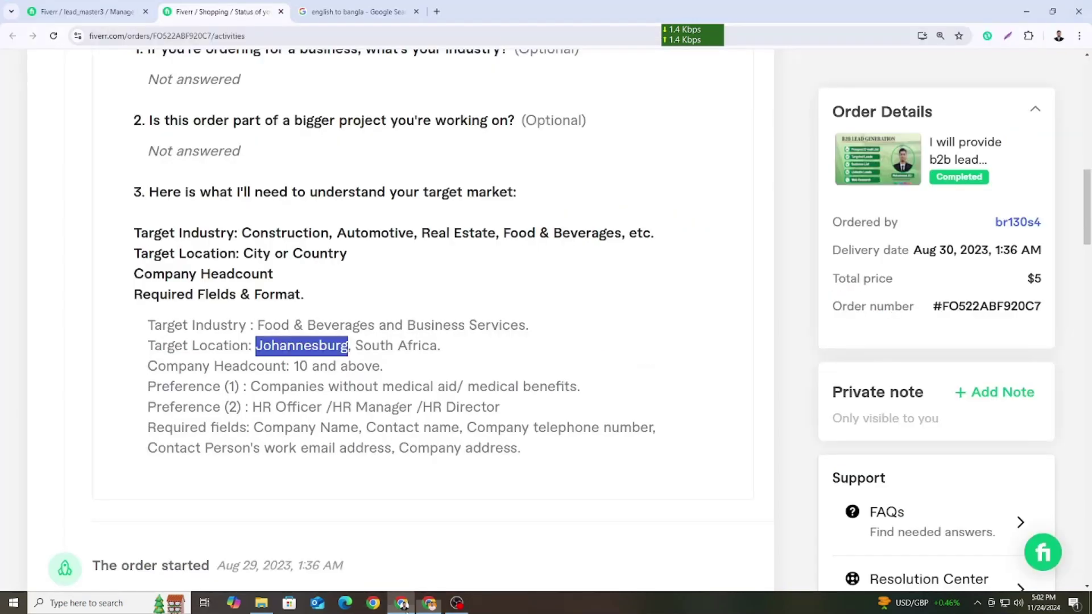
click(329, 373)
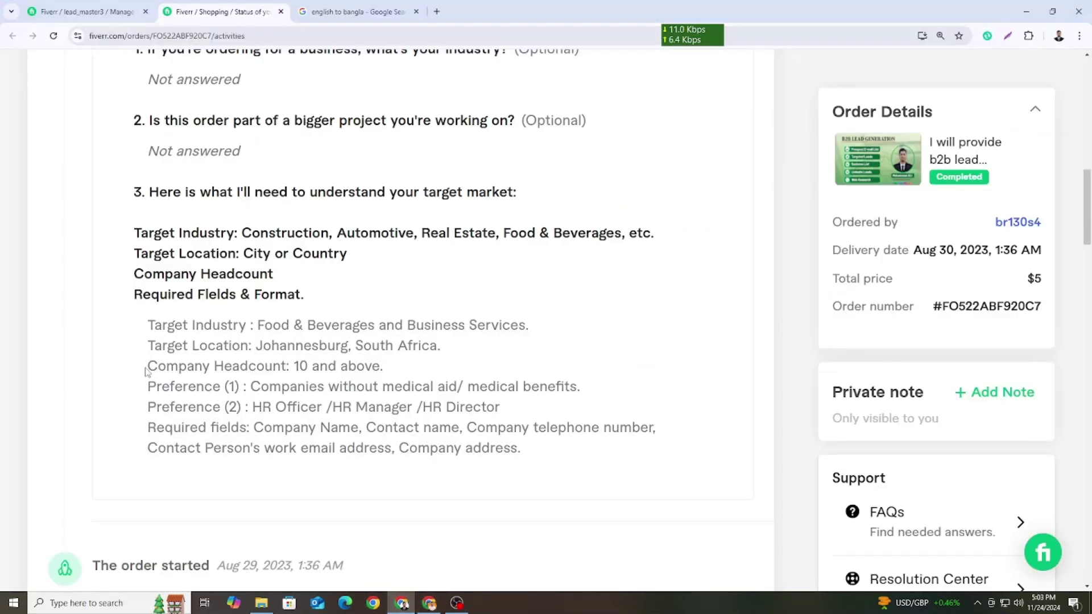
drag(147, 367, 300, 365)
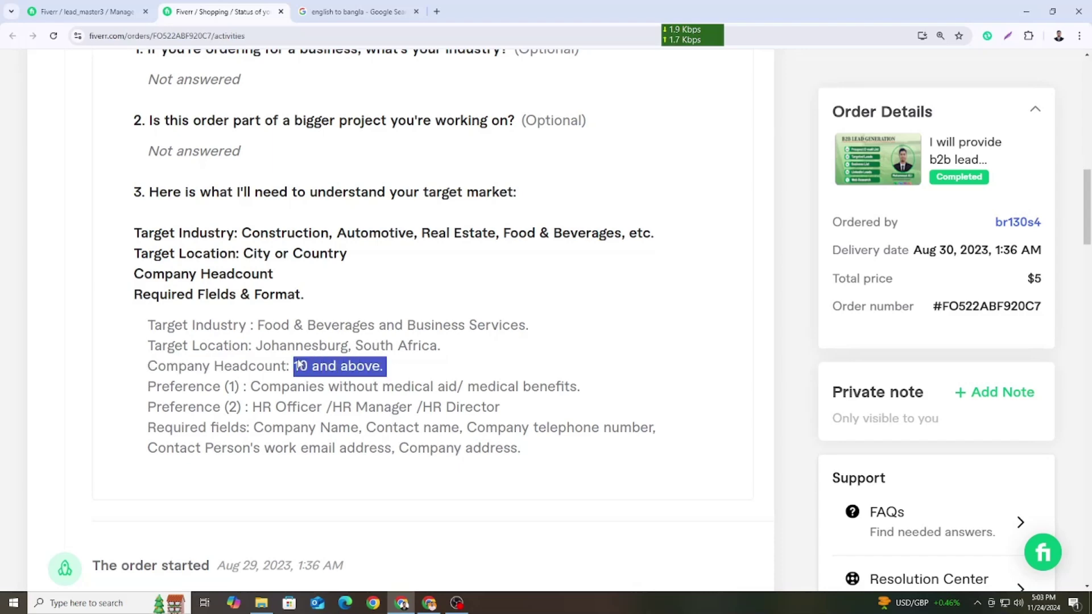
click(429, 604)
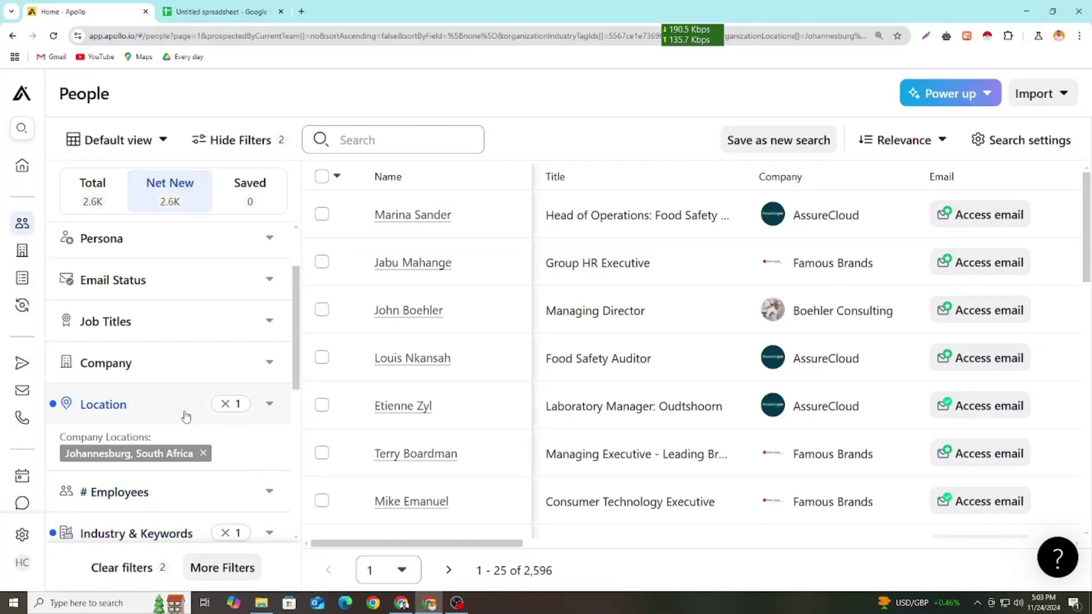
scroll(171, 398, up, 2)
On the Fiverr order page, review the job titles in Preference (2), copy "HR Officer", and return to Apollo.
click(402, 604)
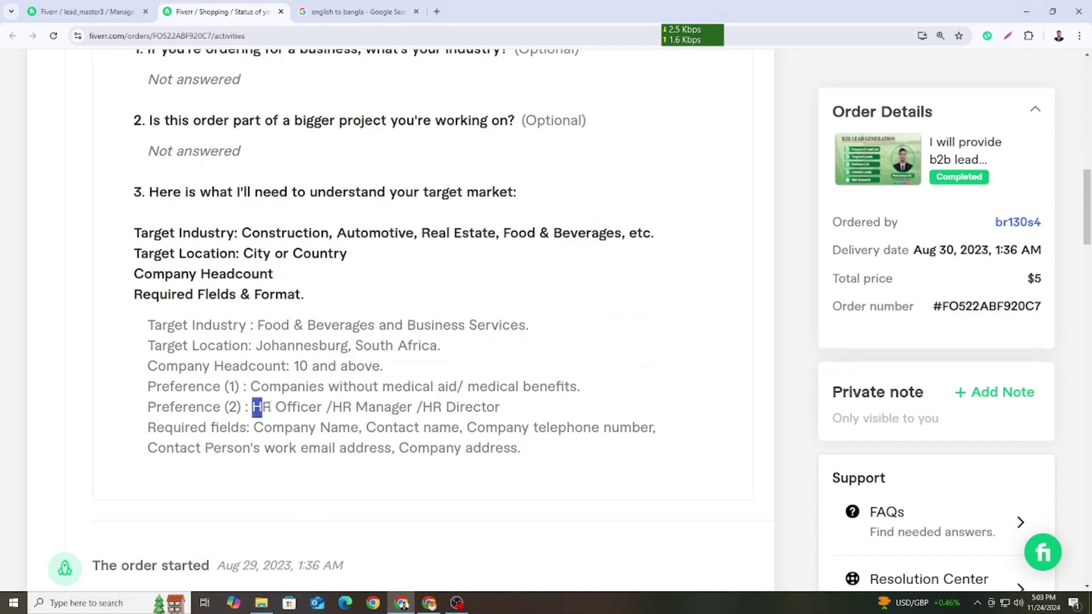
drag(268, 406, 409, 407)
drag(423, 407, 500, 406)
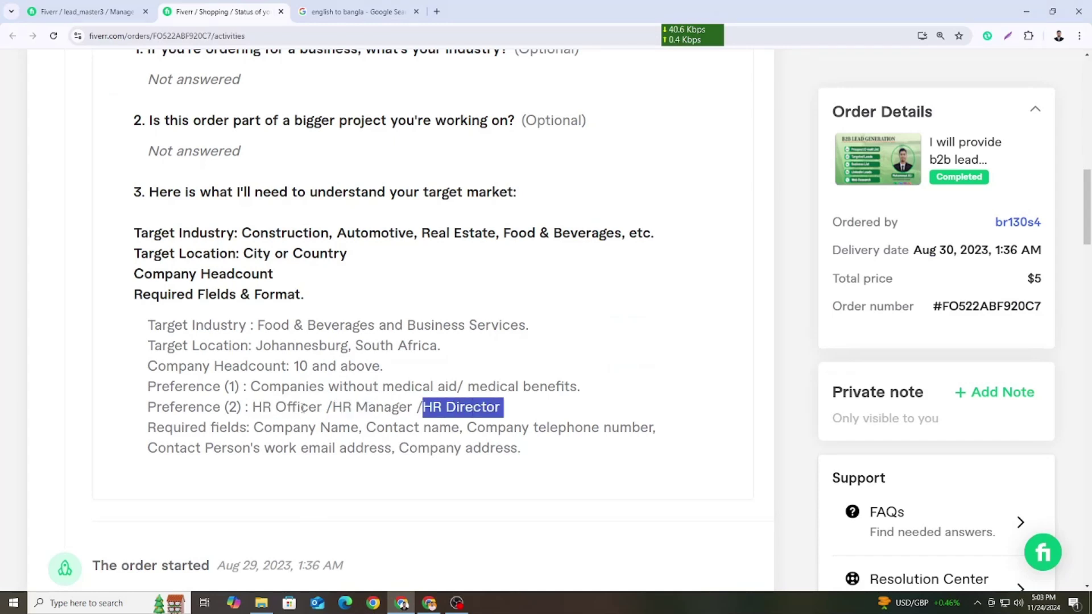
drag(322, 406, 263, 408)
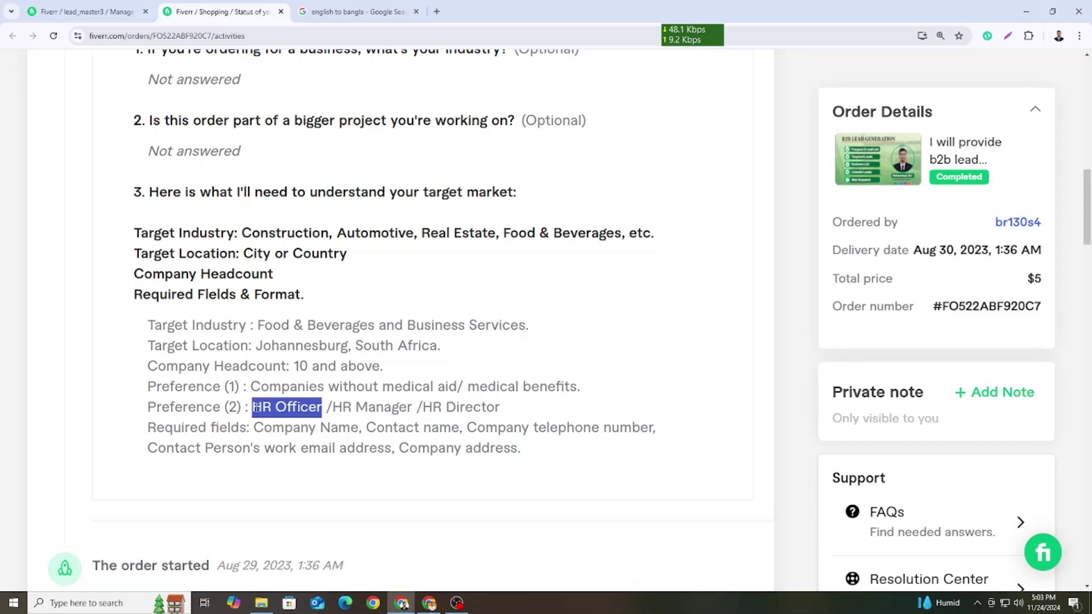
key(alt+Tab)
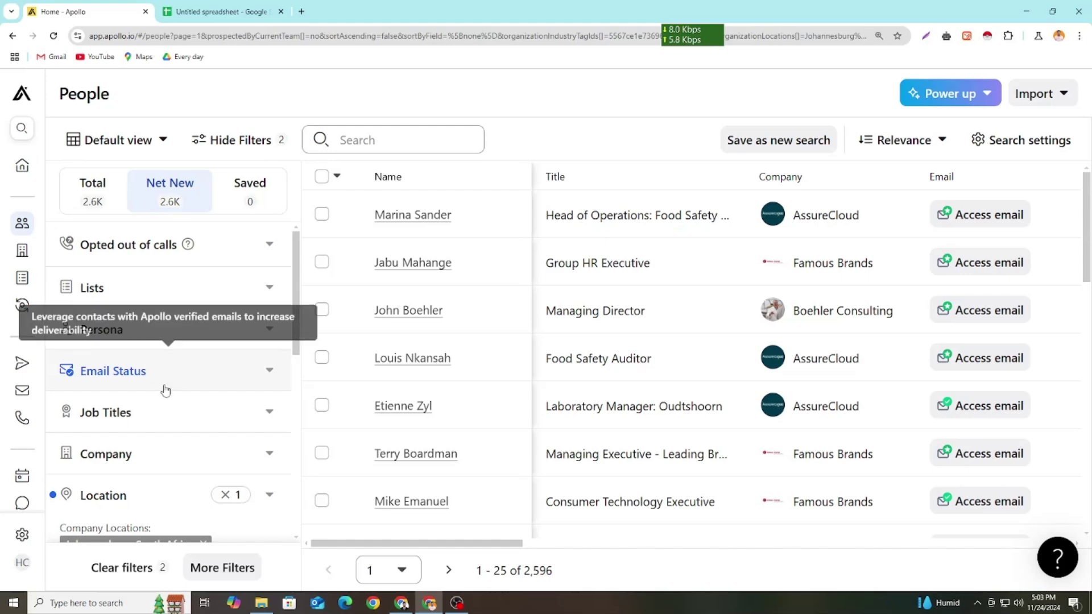
Mark the Job Titles filter with a red arrow in a Lightshot capture of the page and discard the capture.
click(927, 36)
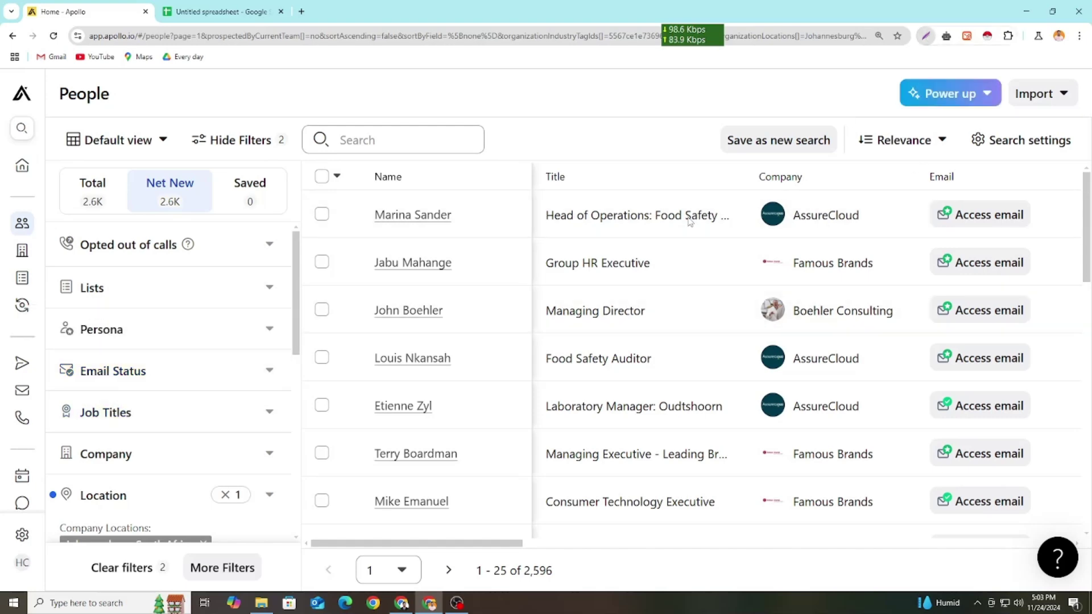
drag(0, 142, 1005, 547)
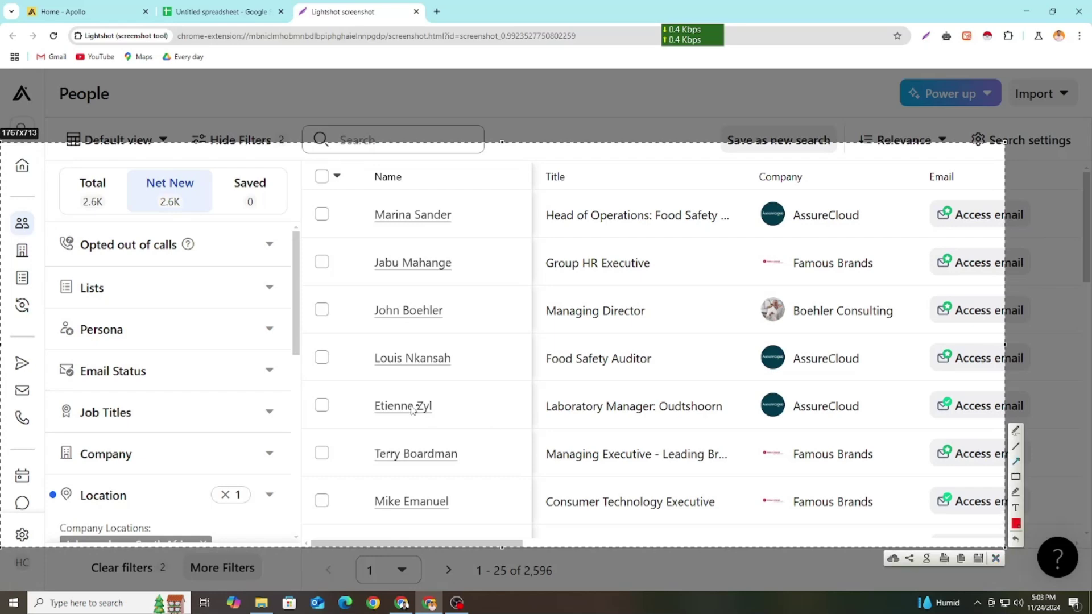
drag(439, 410, 171, 404)
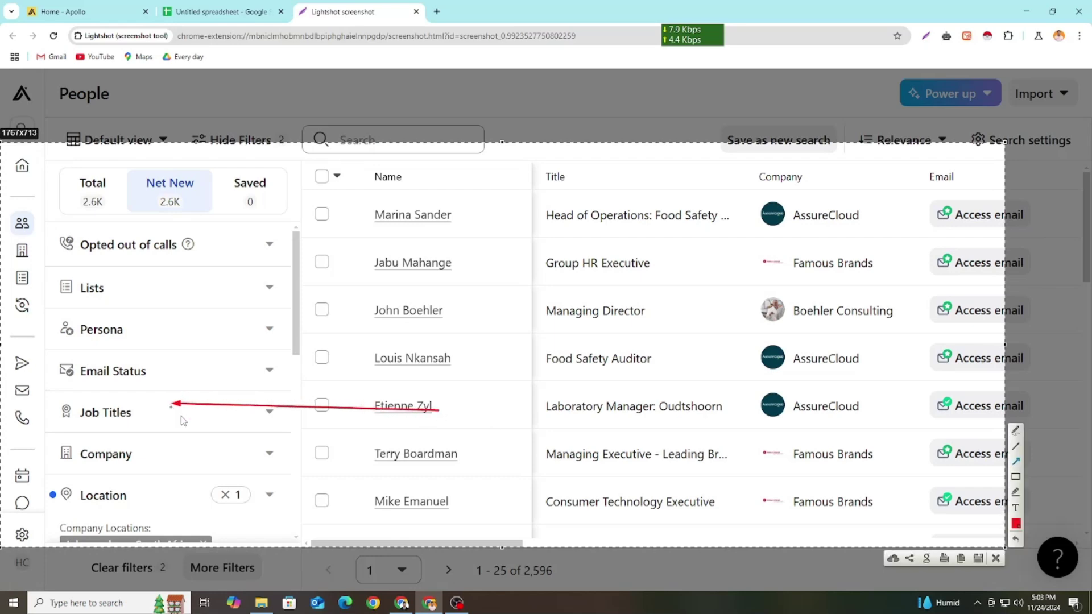
click(999, 560)
key(ctrl+shift+Tab)
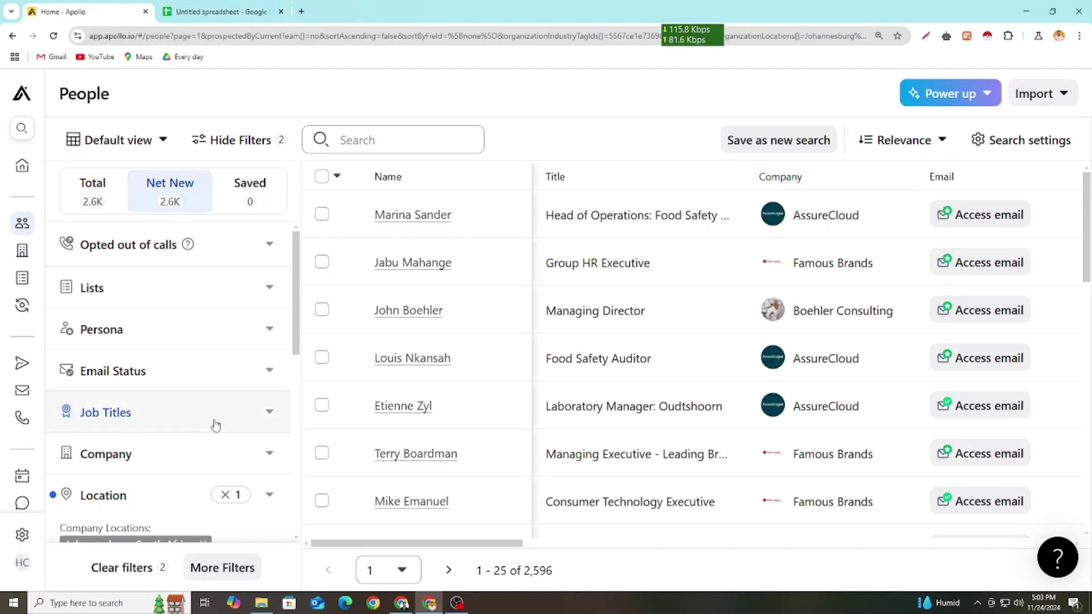
Filter the people search by the job title HR Officer, using the copied text.
click(124, 412)
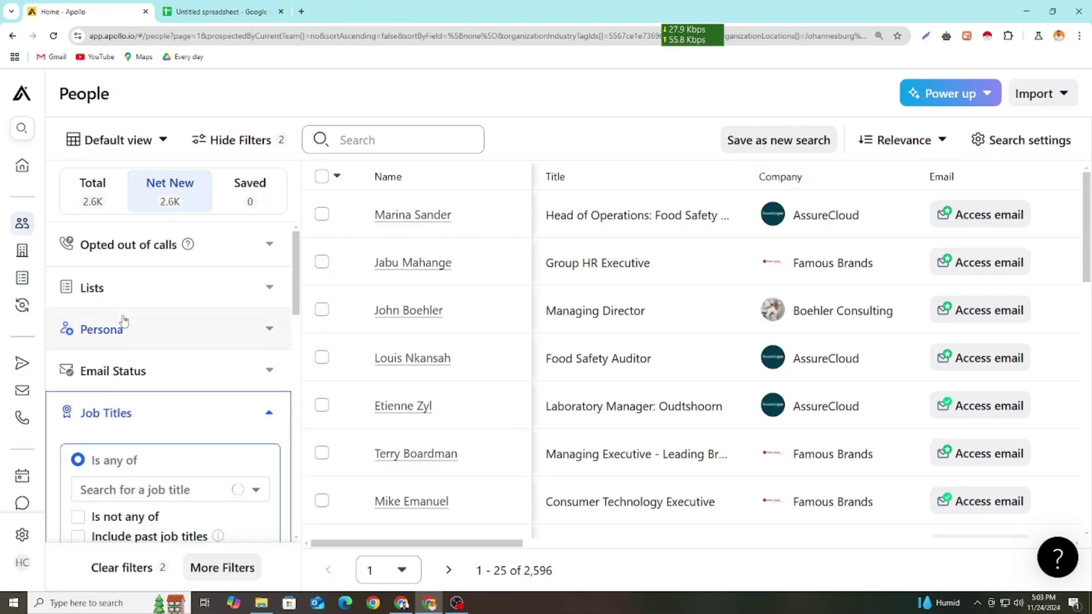
scroll(124, 321, down, 2)
click(167, 378)
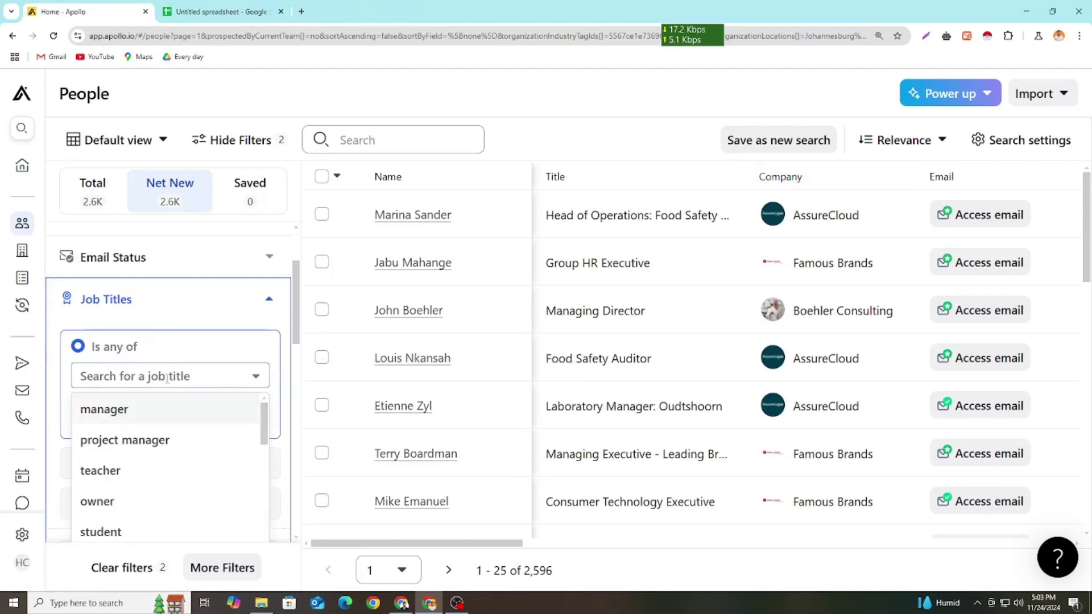
text(HR Officer)
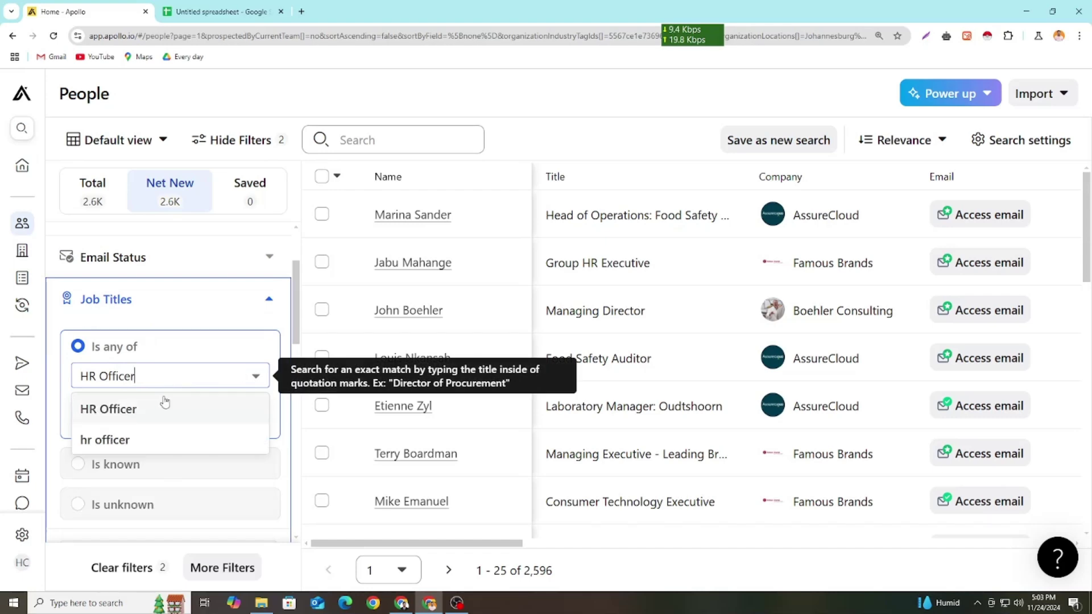
click(109, 409)
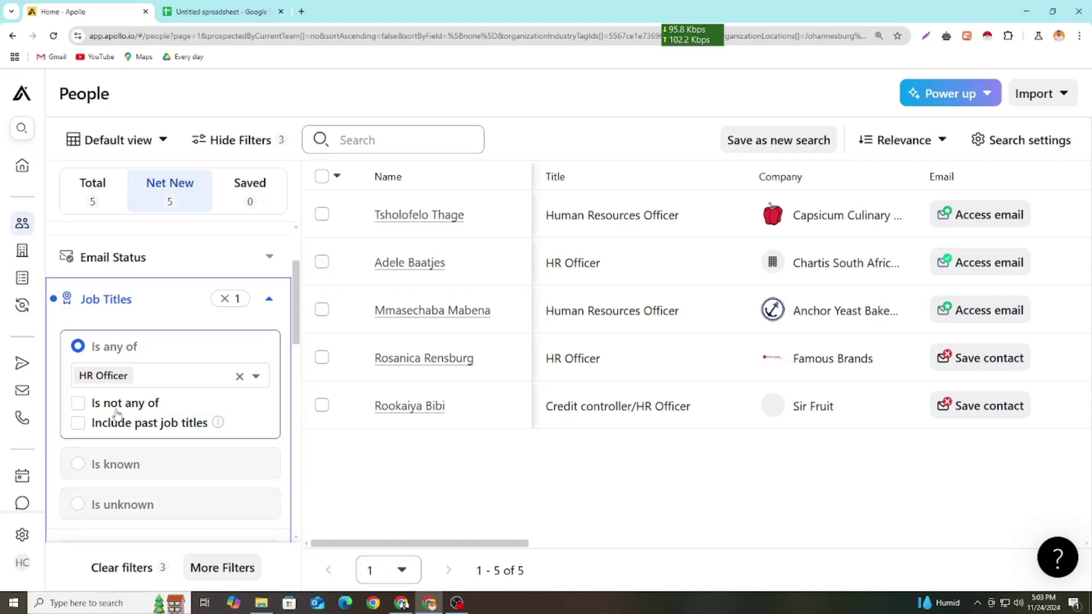
Copy "HR Manager" from the Fiverr order page and add it to Apollo's job title filter.
click(401, 603)
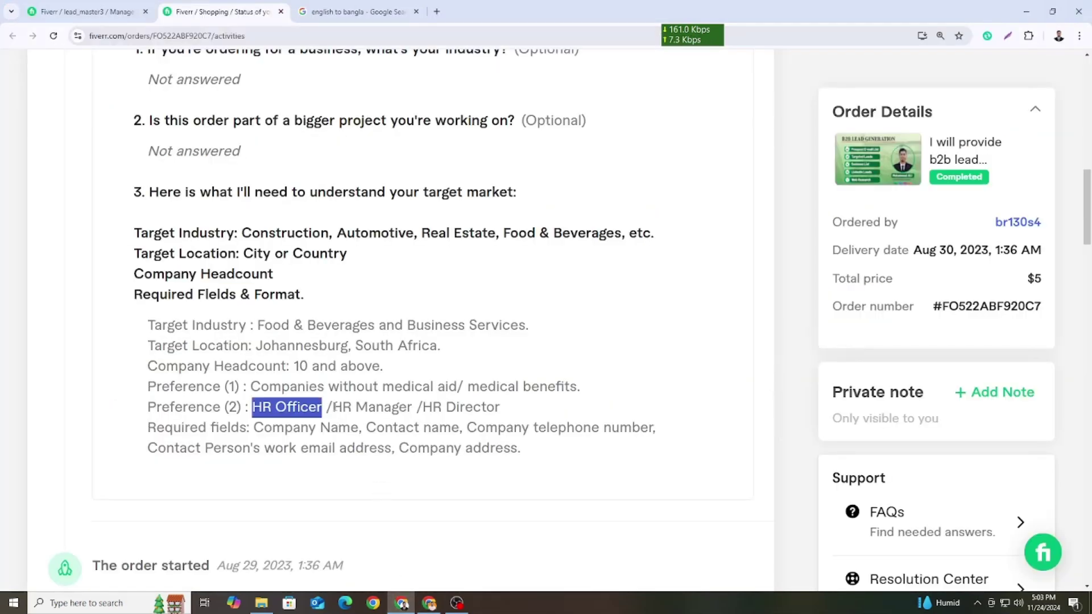
drag(332, 407, 417, 420)
key(ctrl+c)
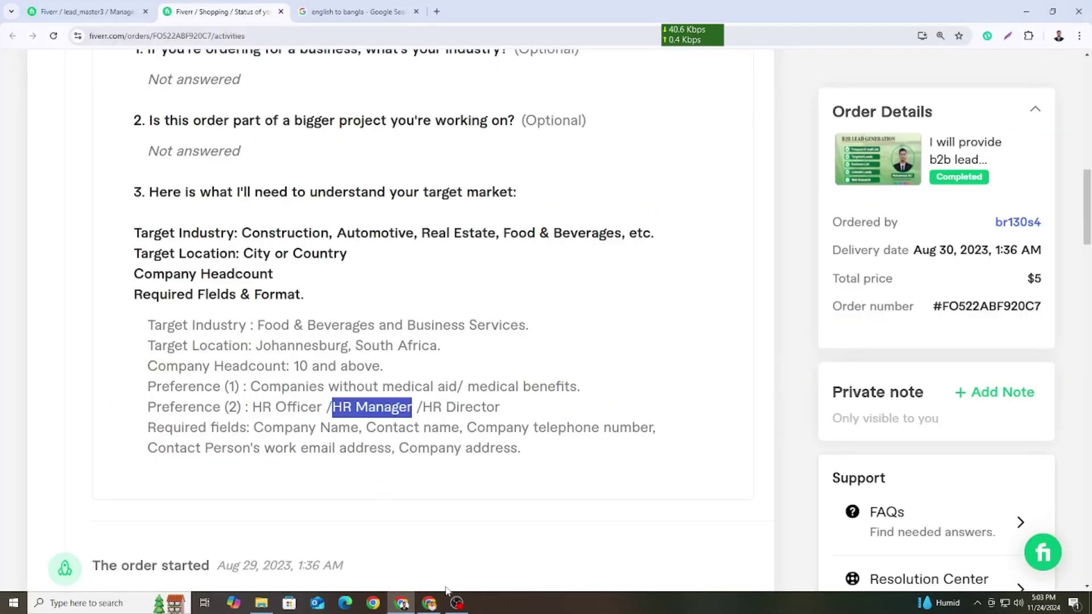
click(433, 601)
click(160, 382)
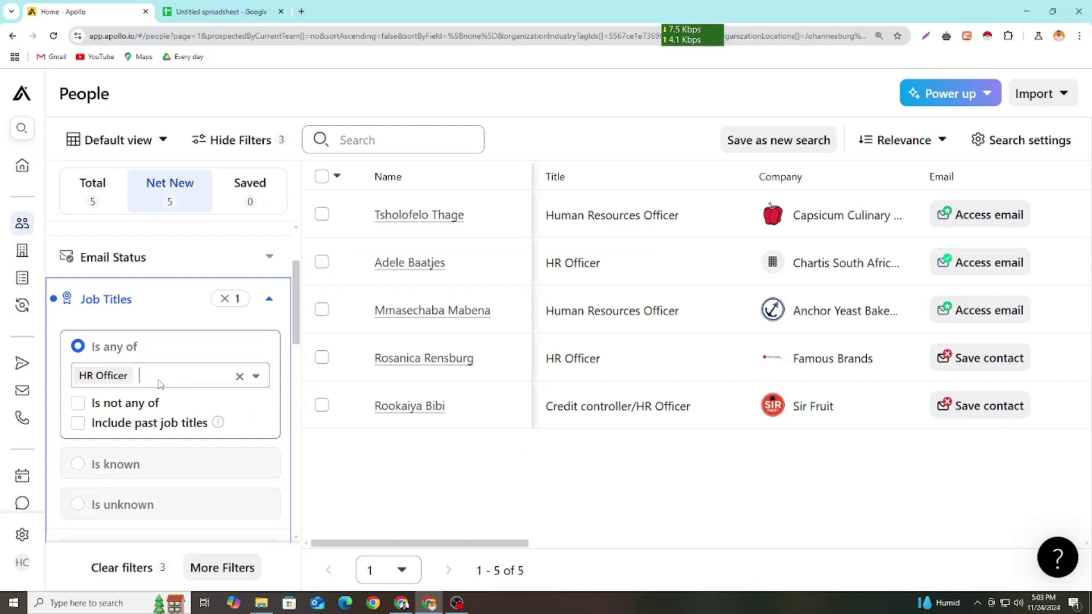
key(ctrl+v)
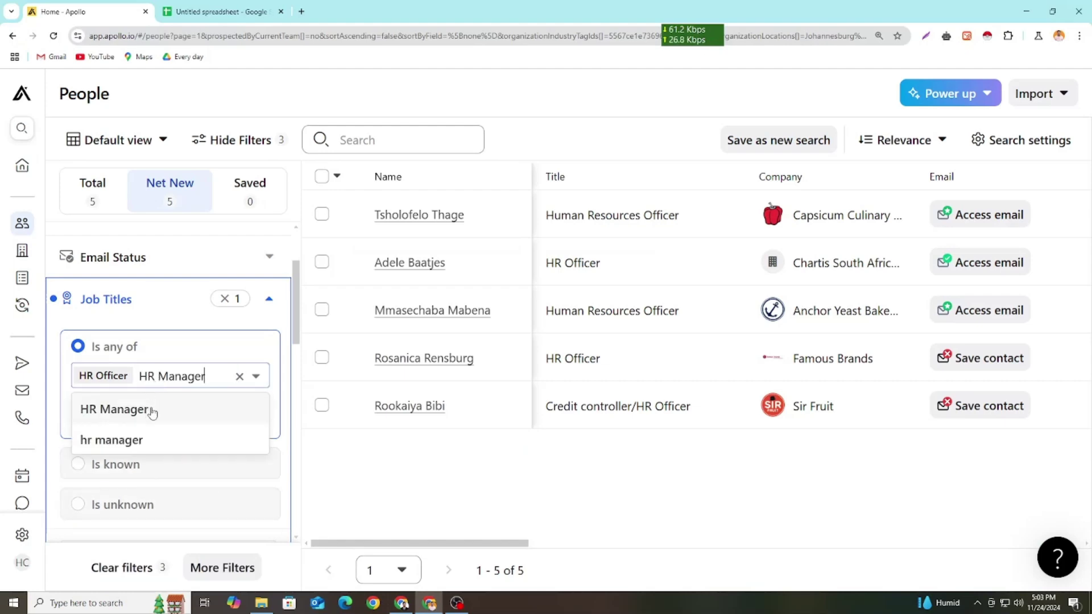
click(153, 411)
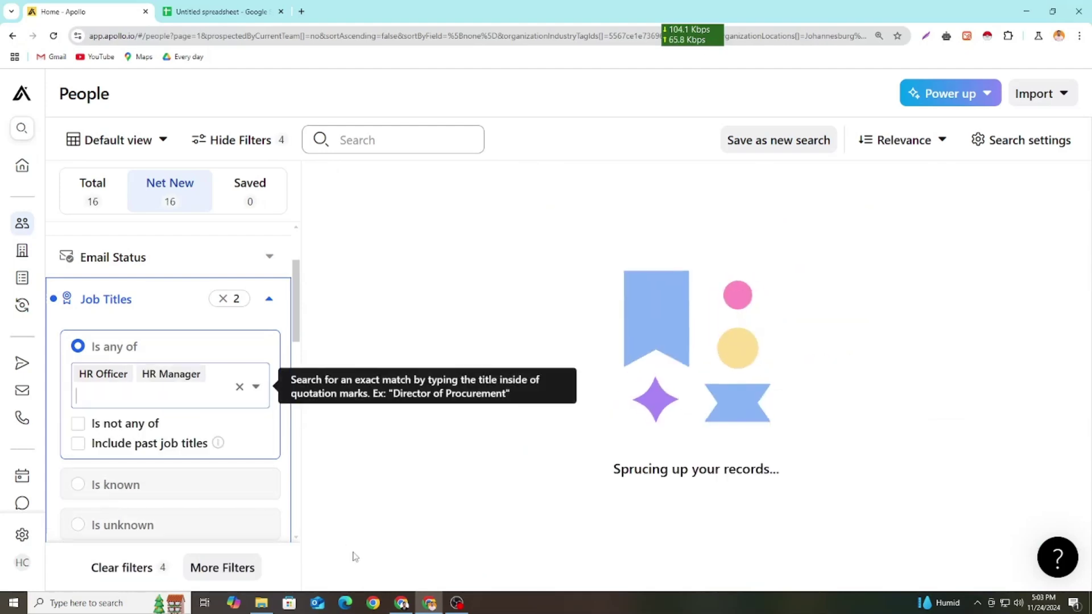
Copy "HR Director" from the Fiverr order page, add it to Apollo's job title filter, and collapse that filter.
click(401, 603)
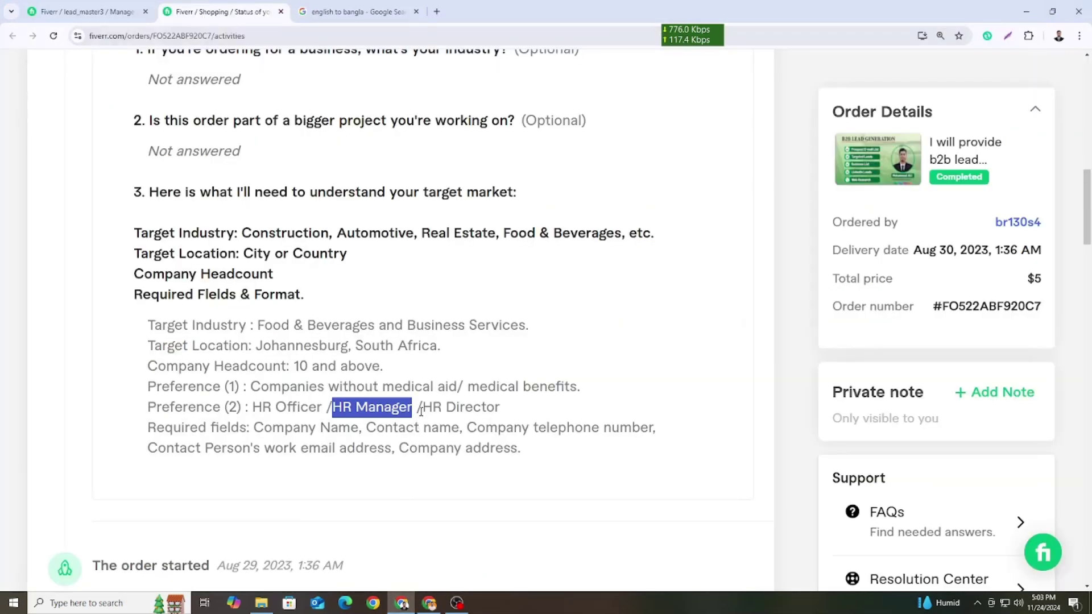
drag(422, 408, 497, 409)
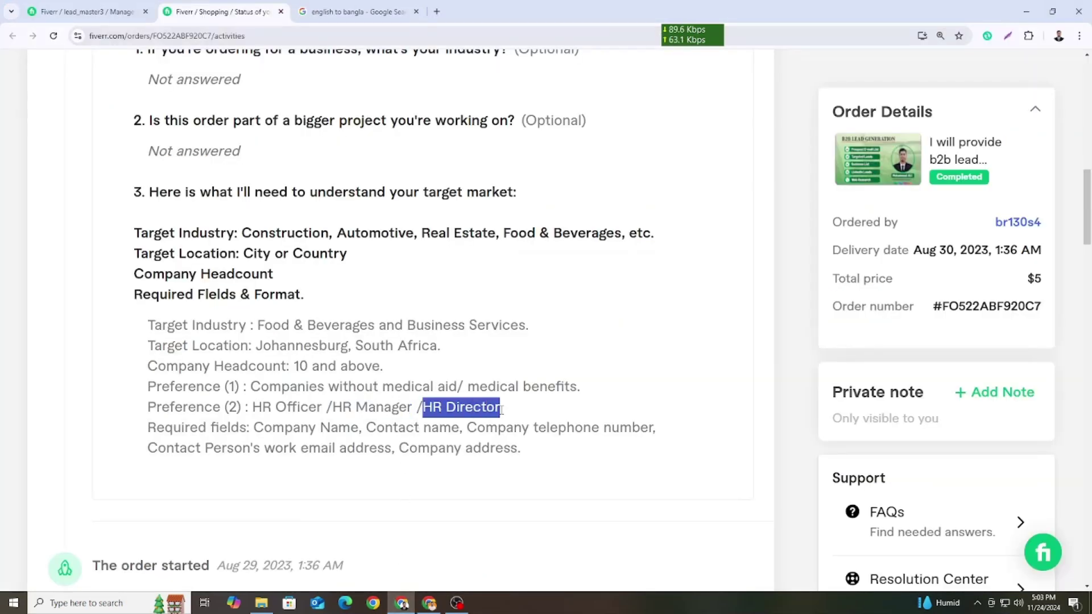
click(429, 603)
click(185, 405)
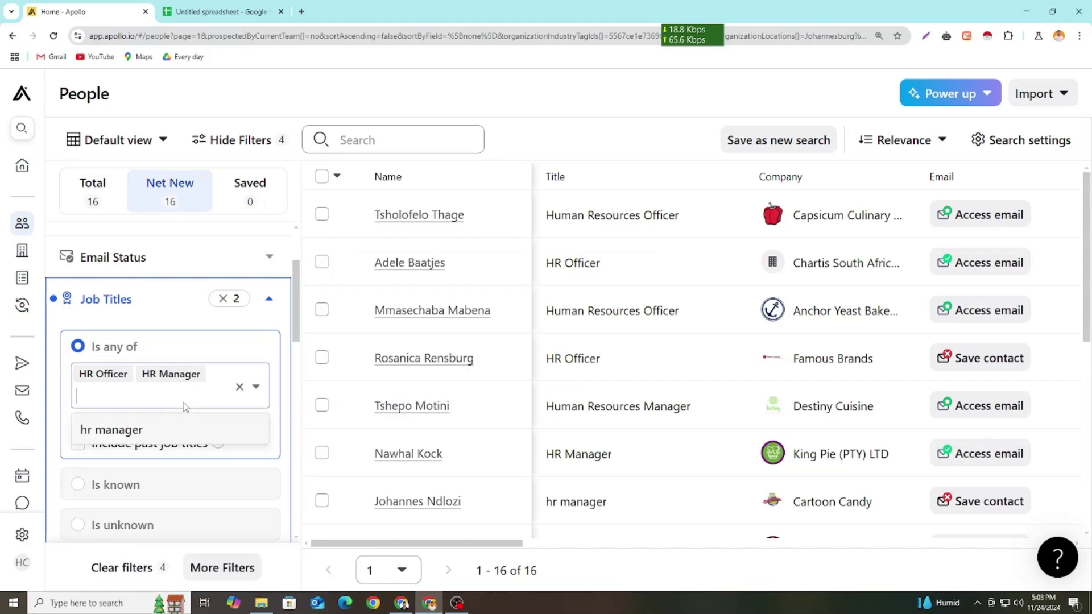
text(HR Director)
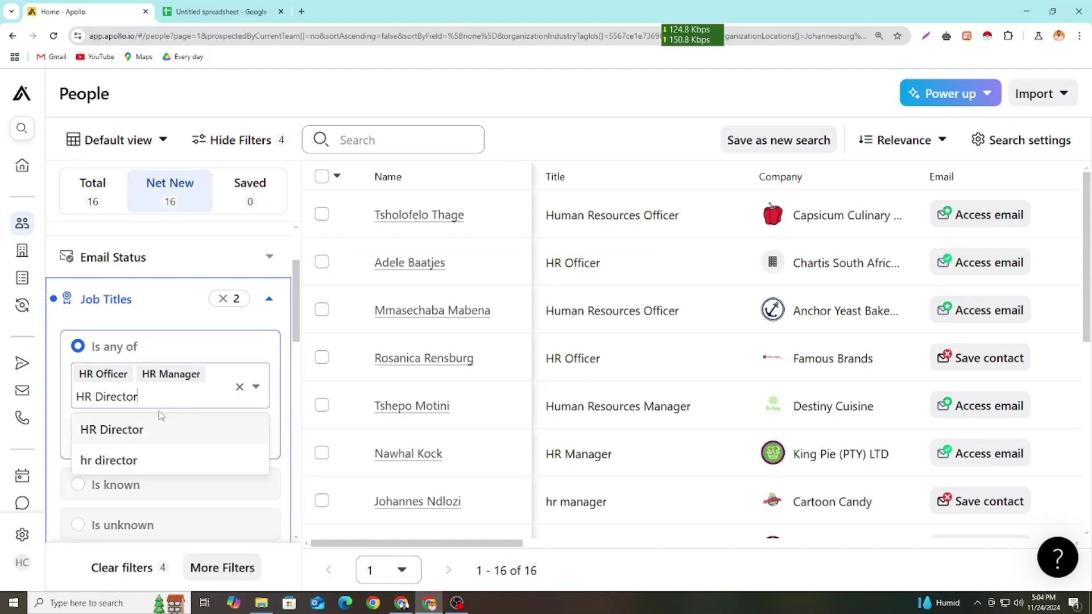
click(143, 432)
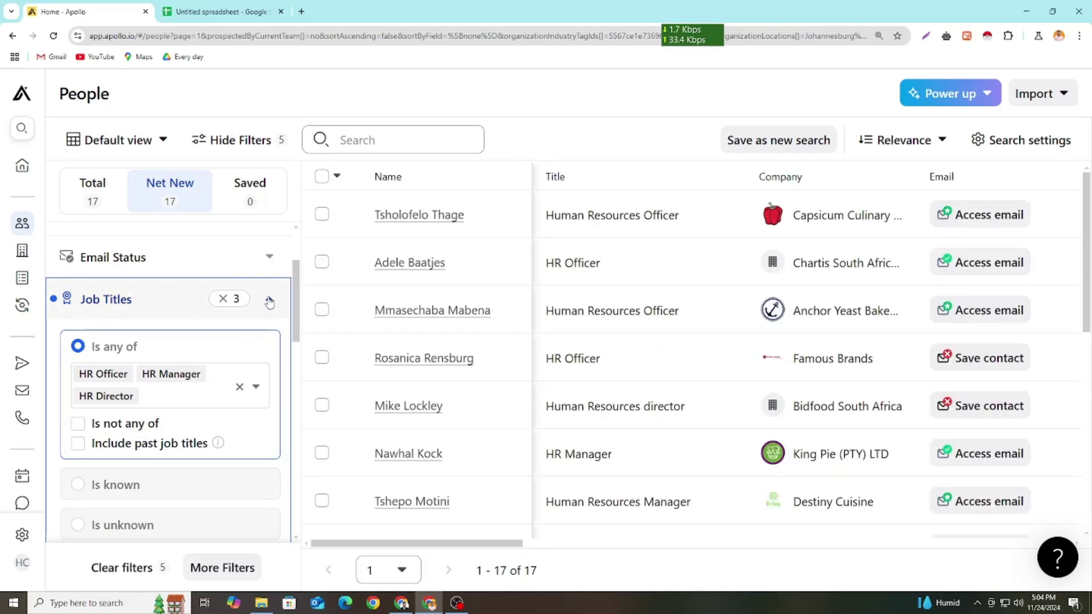
click(269, 299)
Switch to the Fiverr order page and highlight Business Services in the target industry line while reviewing the requirements.
click(407, 597)
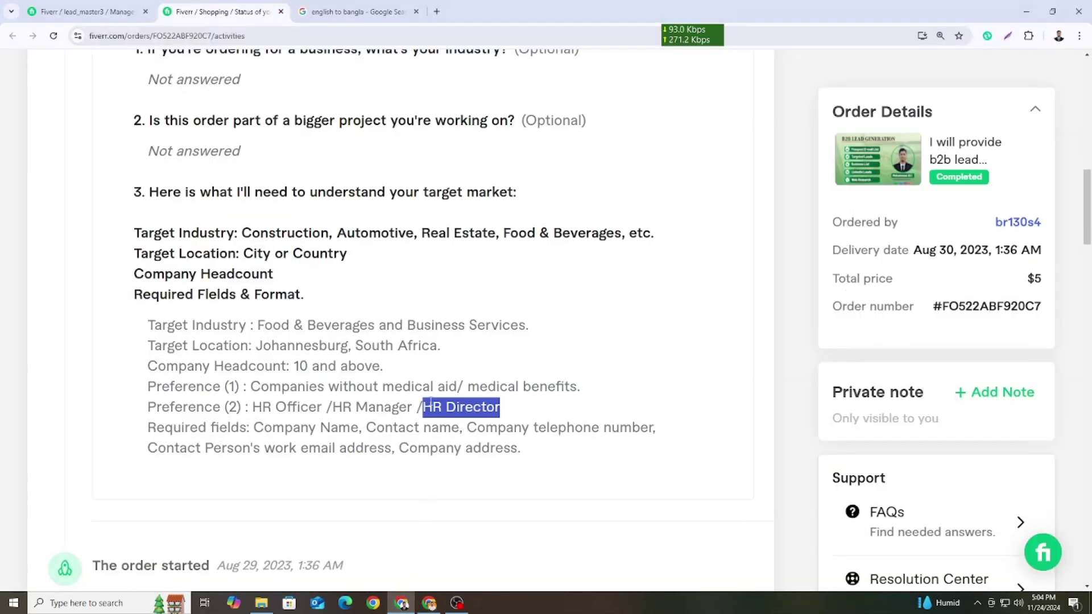
drag(407, 331, 526, 331)
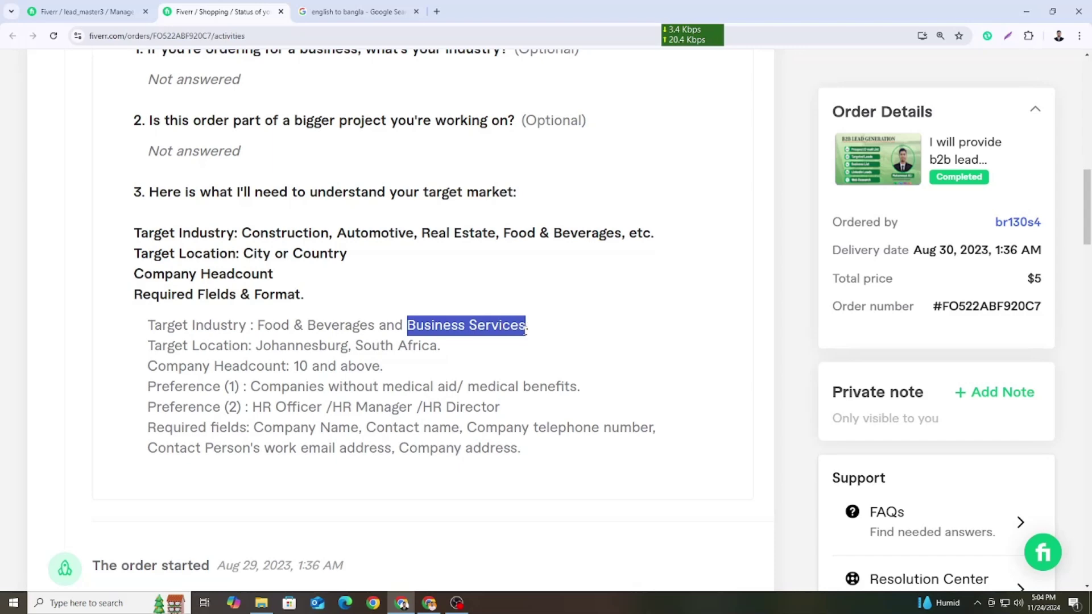
mouse_move(436, 603)
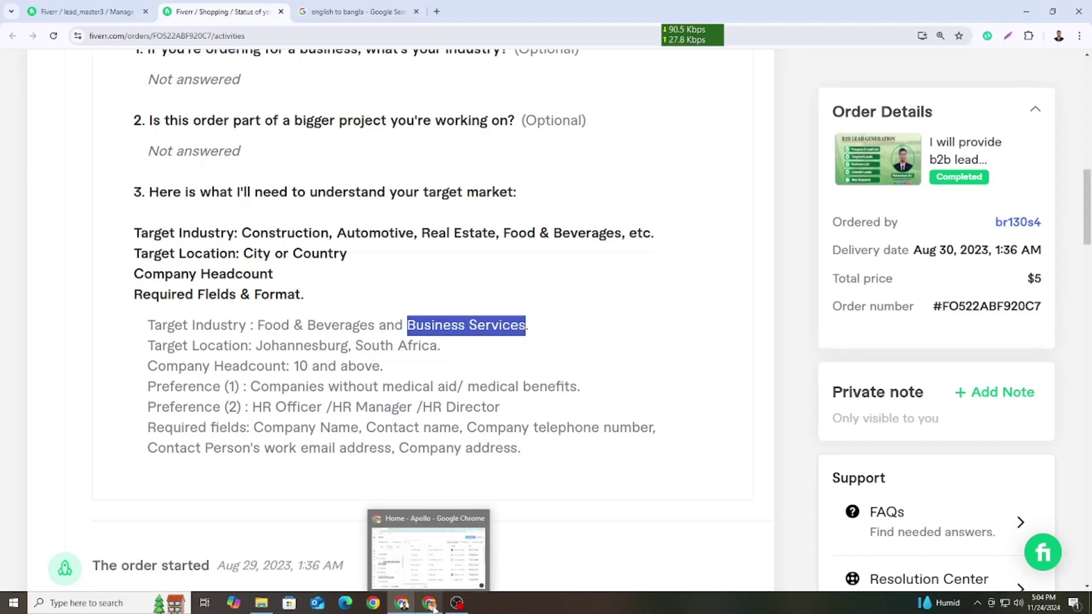
click(463, 580)
scroll(398, 284, down, 2)
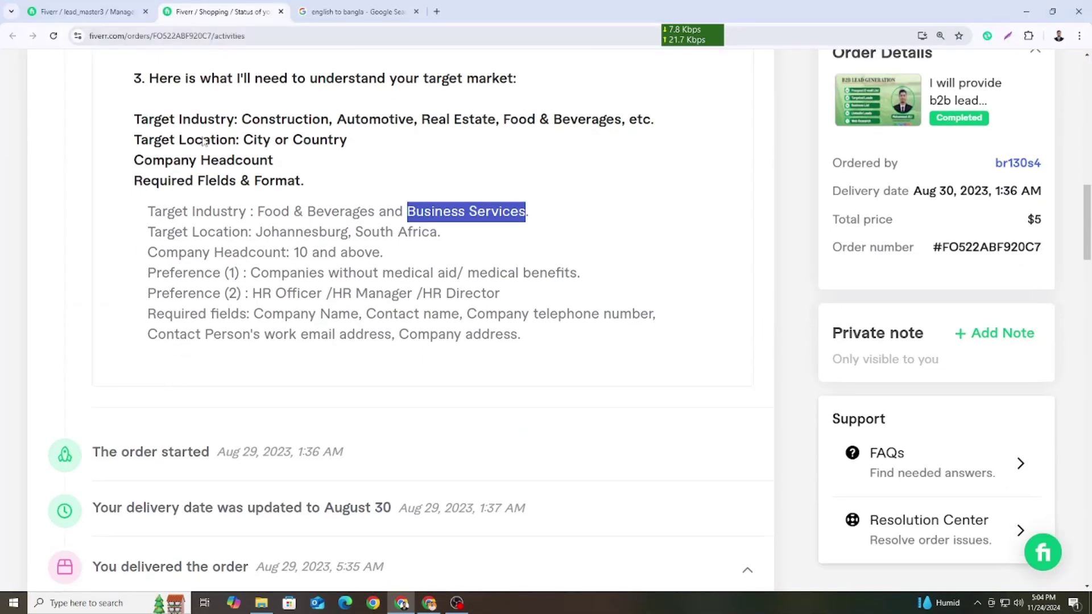
Return to Apollo and add retail to the industry filter alongside food & beverages.
click(430, 602)
scroll(148, 370, down, 3)
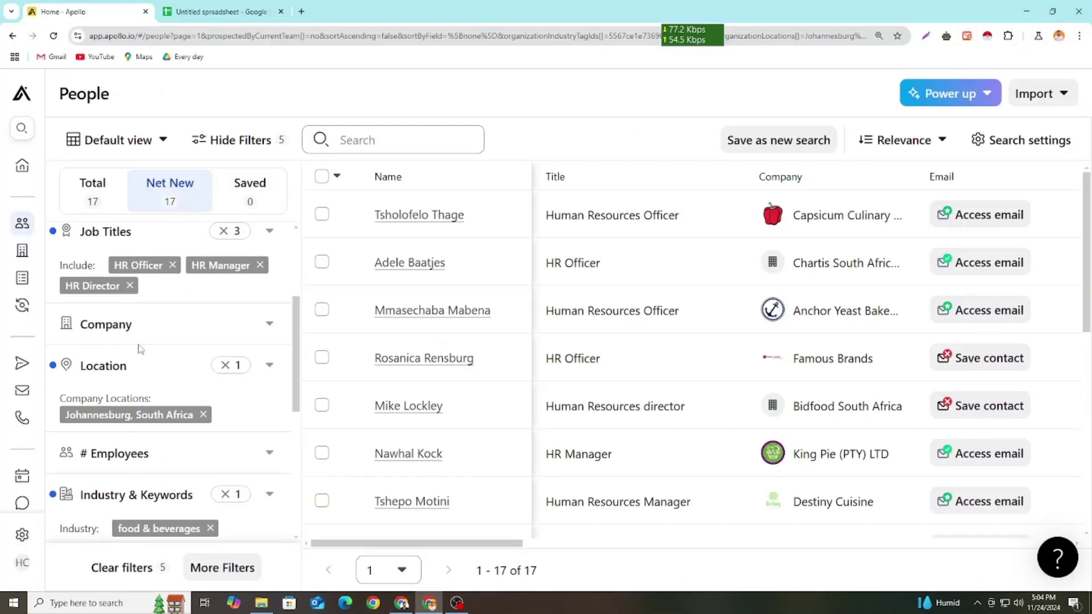
click(270, 390)
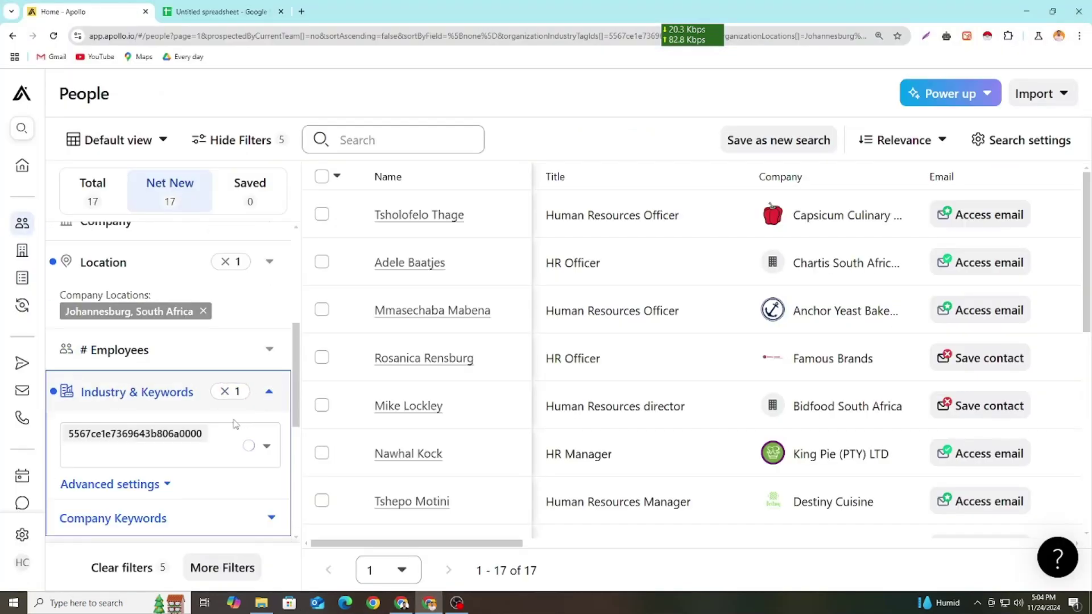
scroll(148, 364, down, 1)
click(175, 328)
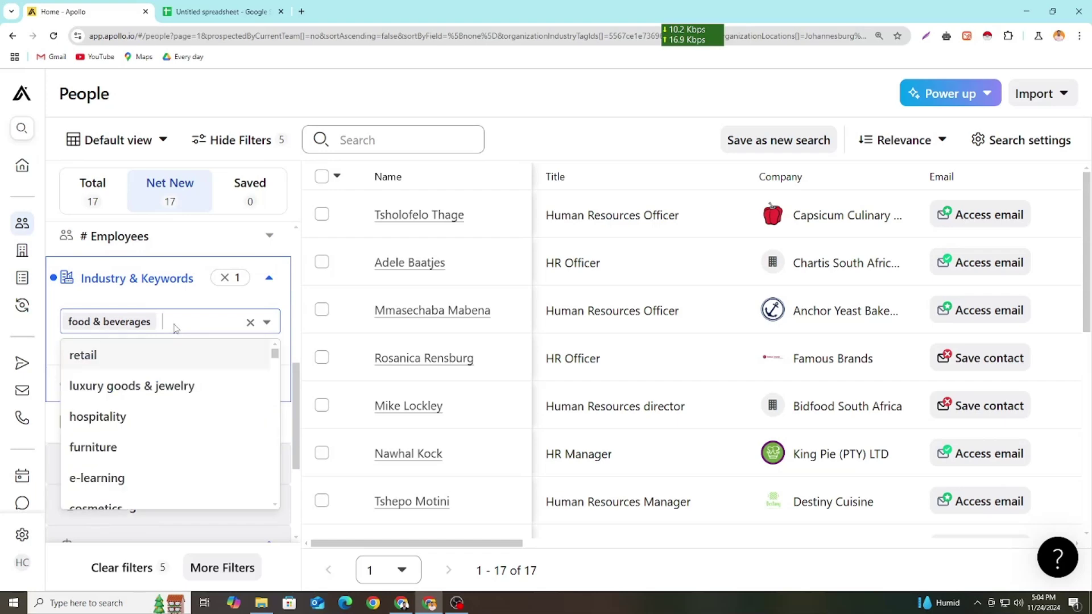
click(110, 357)
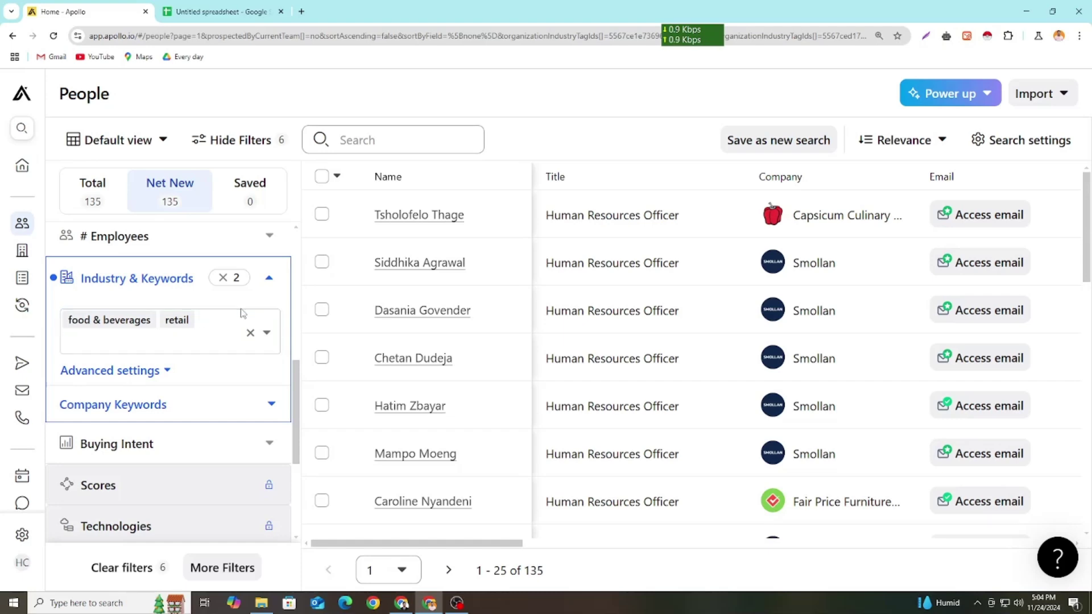
Filter the people by email status Verified and collapse that filter.
scroll(293, 400, up, 2)
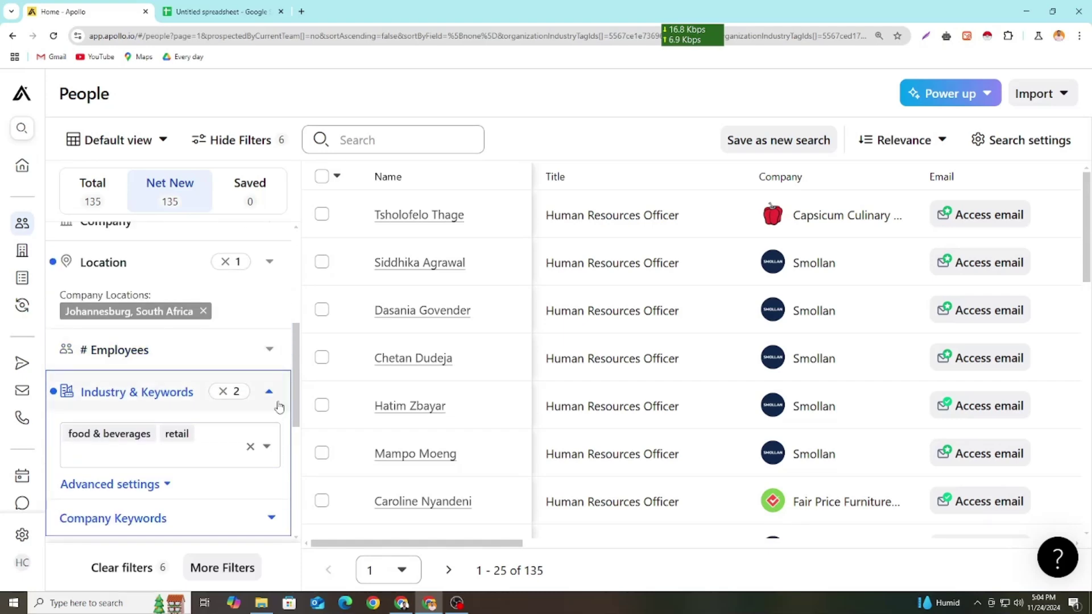
scroll(268, 351, up, 4)
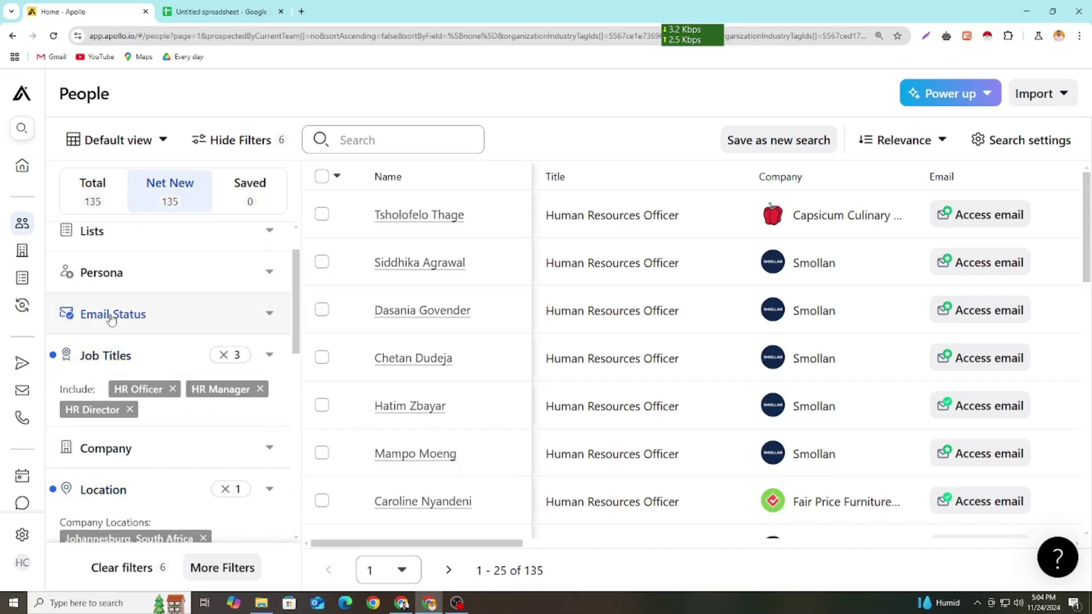
click(151, 340)
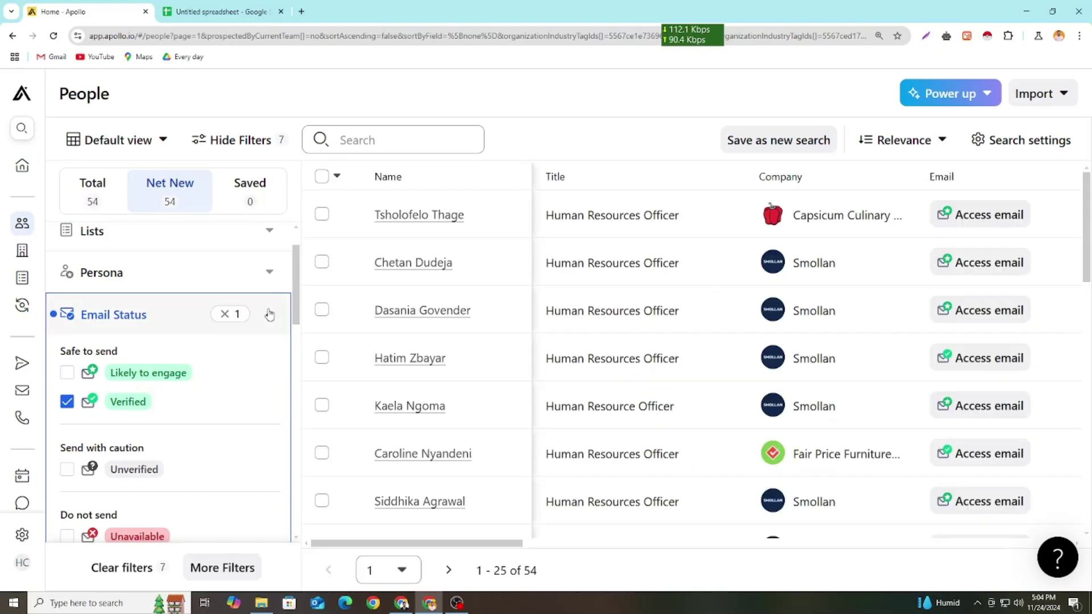
click(270, 315)
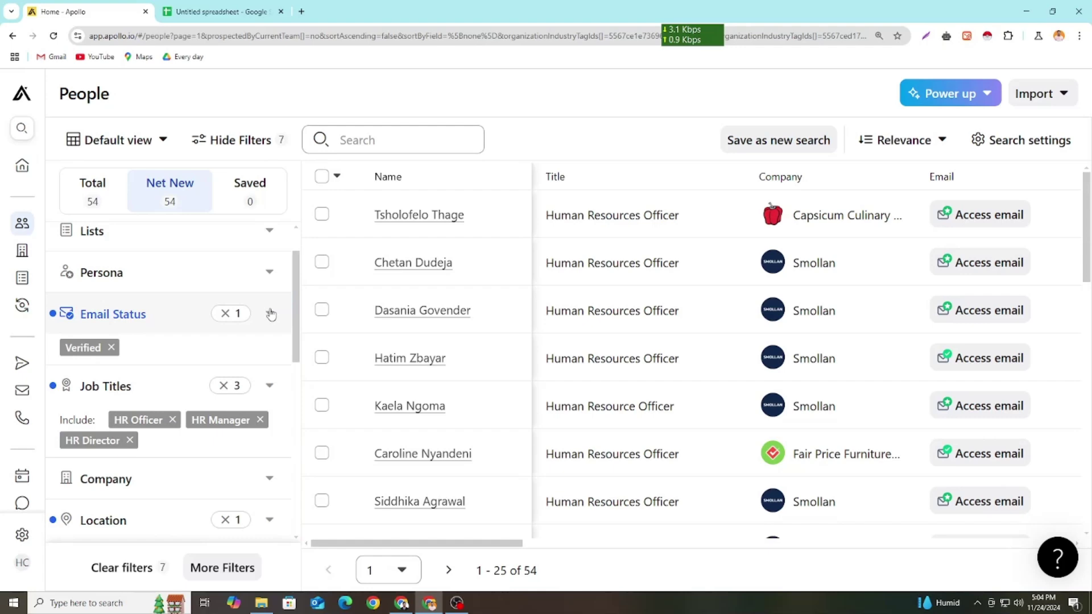
Zoom the page out slightly and review the active email status, job title, location and industry filters.
key(ctrl+plus)
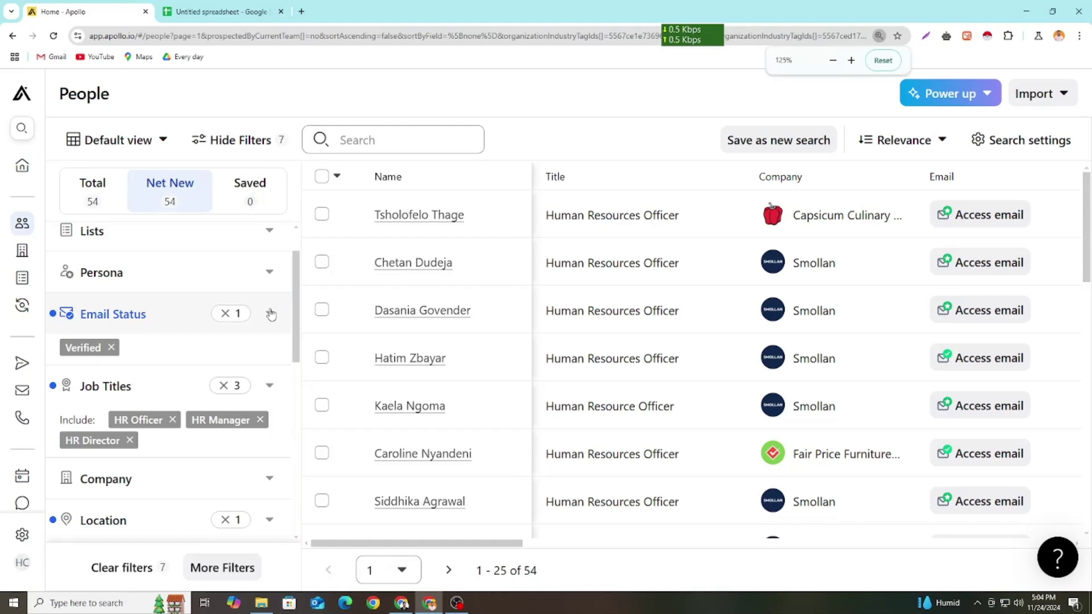
key(ctrl+minus)
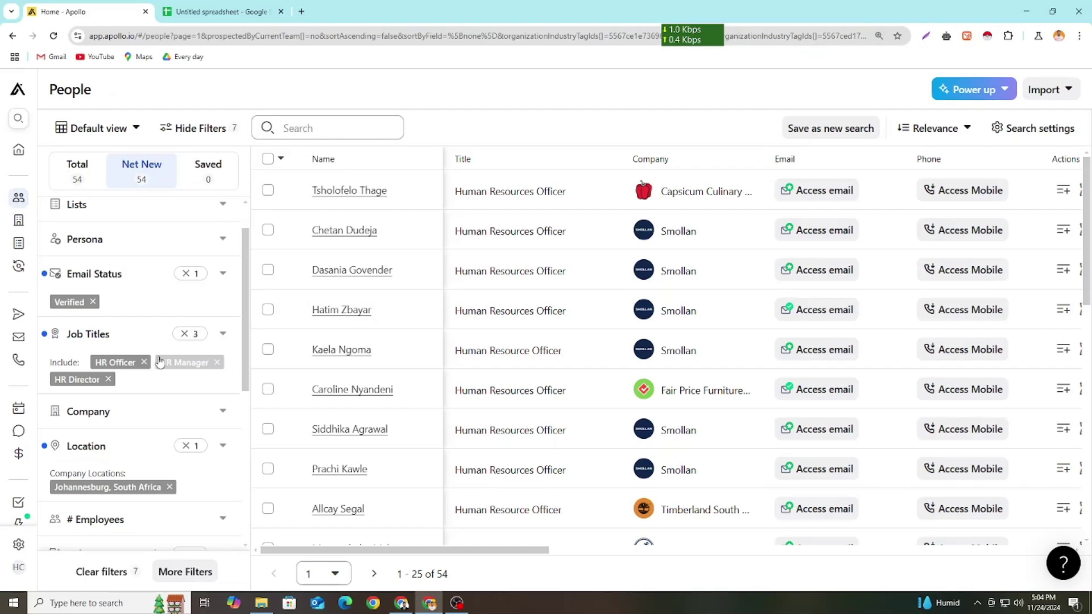
scroll(136, 362, down, 2)
scroll(98, 340, down, 3)
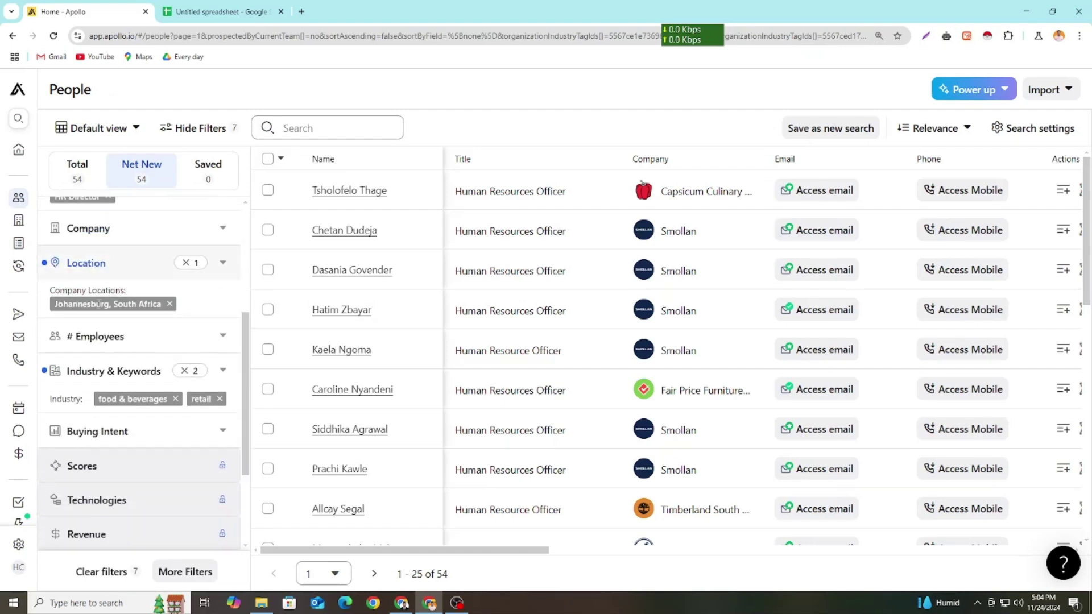
scroll(158, 433, up, 2)
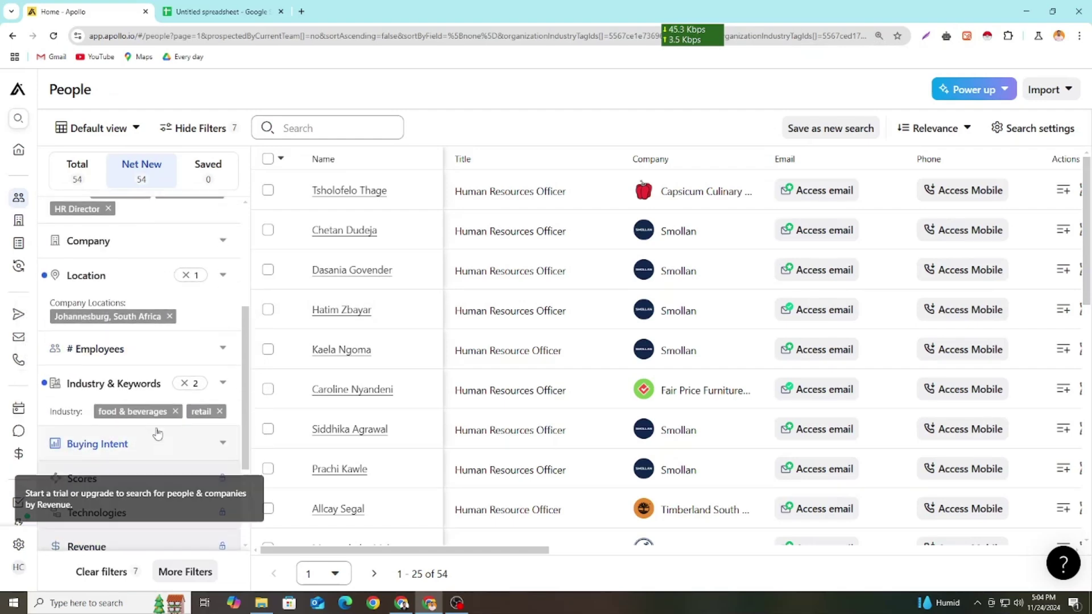
scroll(96, 366, up, 4)
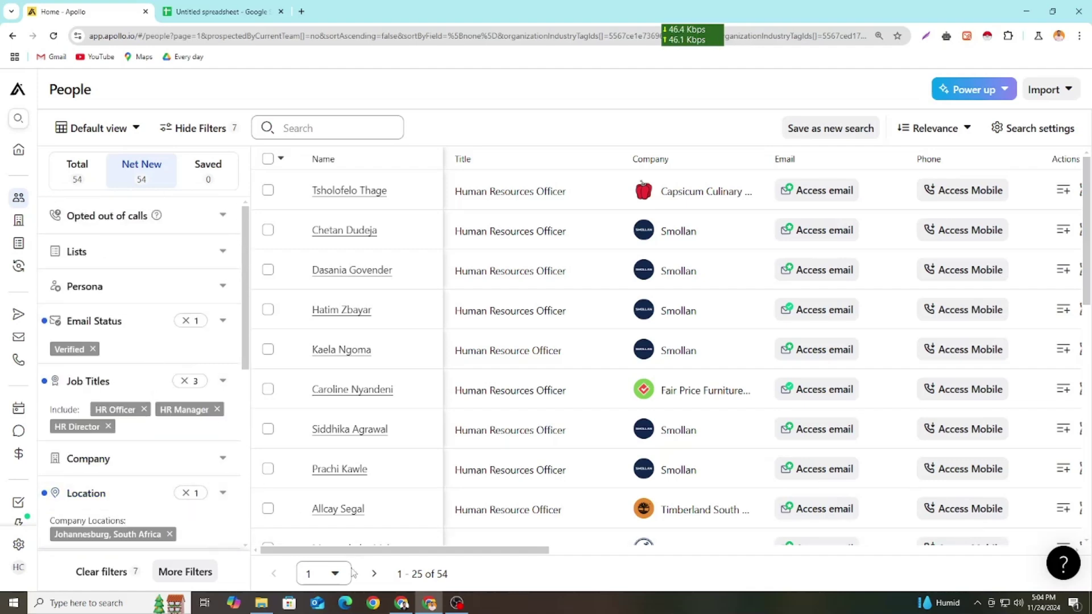
Switch to the Fiverr order page, highlight the company headcount requirement, and return to the employee count filter in Apollo.
click(403, 603)
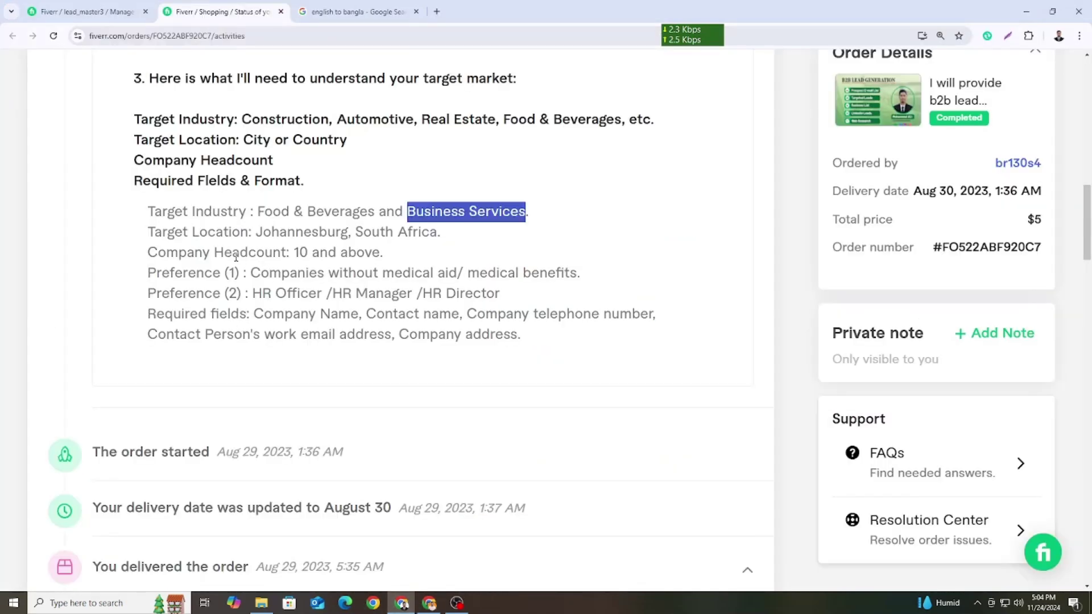
drag(147, 252, 380, 252)
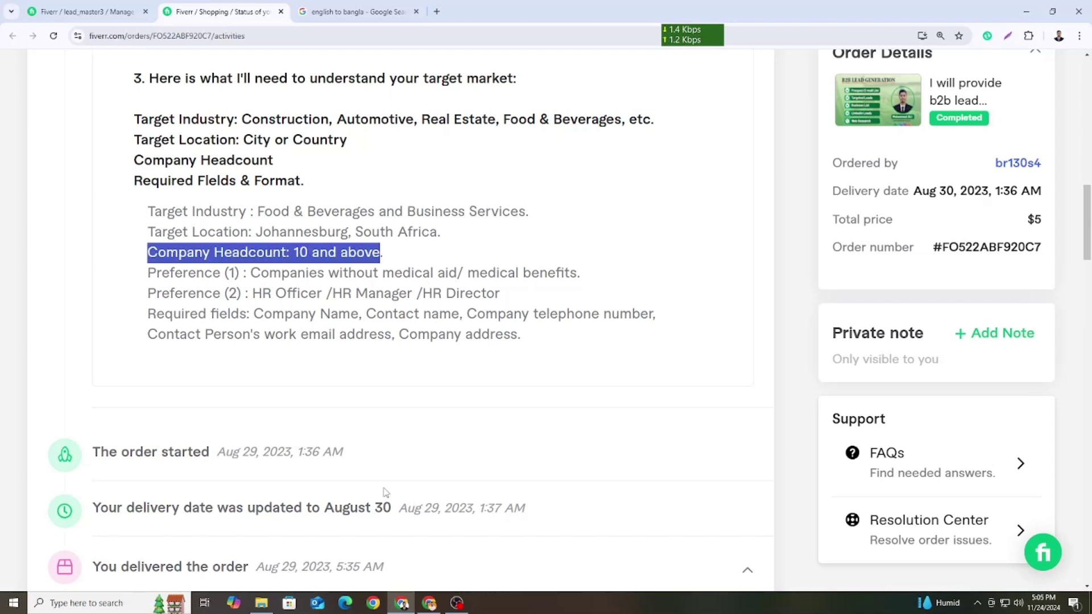
click(430, 604)
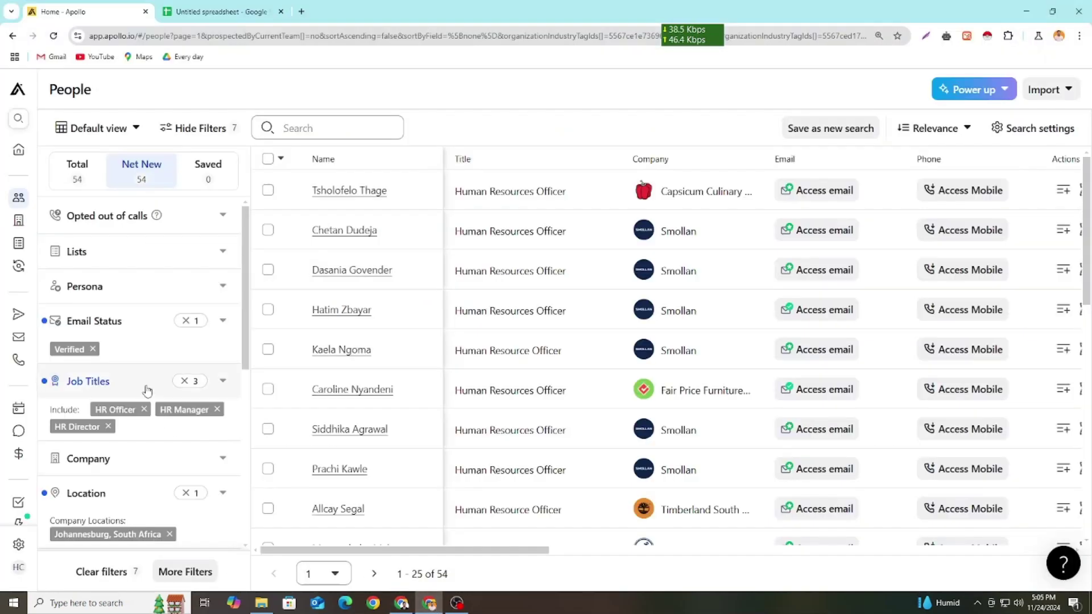
scroll(113, 352, down, 4)
scroll(102, 313, down, 1)
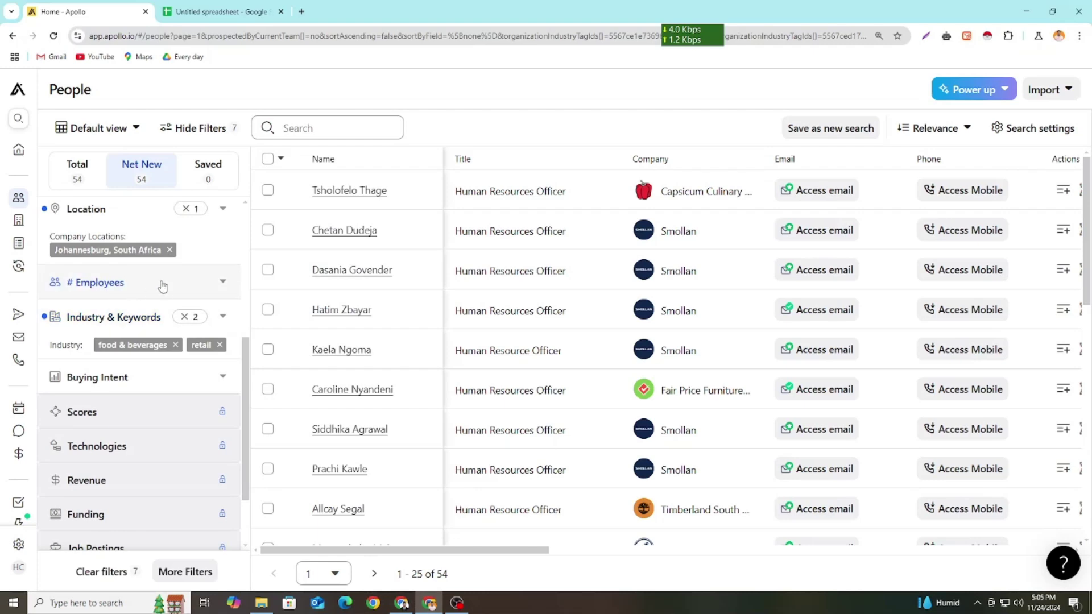
Capture the filters and results with Lightshot, draw a red arrow to # Employees, and discard the capture to return to Apollo.
click(927, 37)
mouse_move(3, 129)
mouse_down()
mouse_move(82, 191)
mouse_move(800, 535)
mouse_up()
mouse_move(586, 485)
mouse_down()
mouse_move(98, 341)
mouse_move(113, 294)
mouse_up()
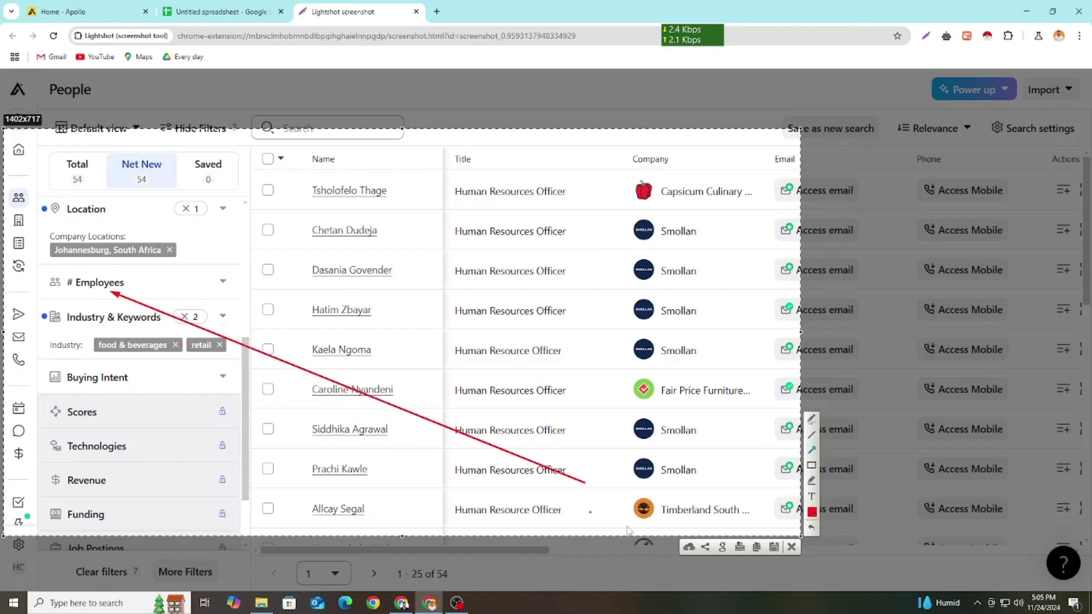
click(791, 547)
click(76, 8)
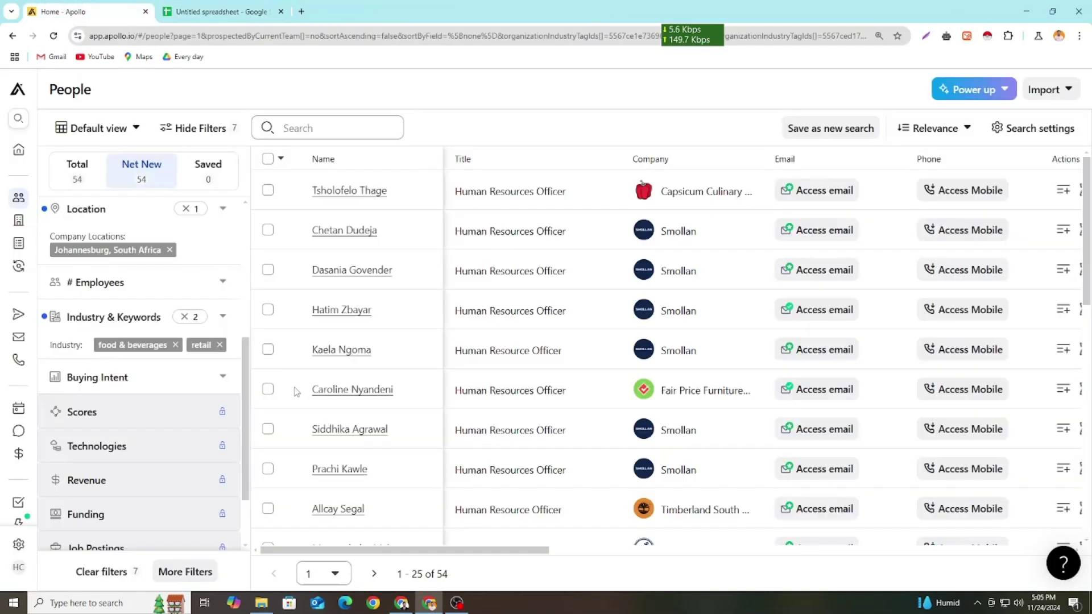
Filter the employee count by the ranges 21-50, 51-100, 101-200, 201-500 and 5001-10000, and collapse that filter.
click(106, 285)
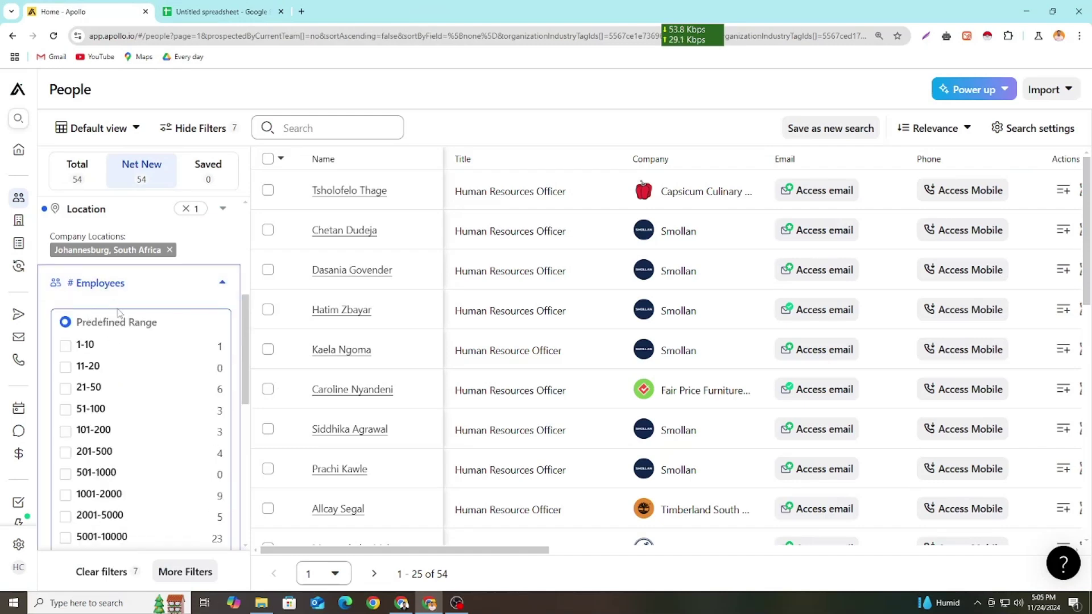
scroll(127, 397, down, 2)
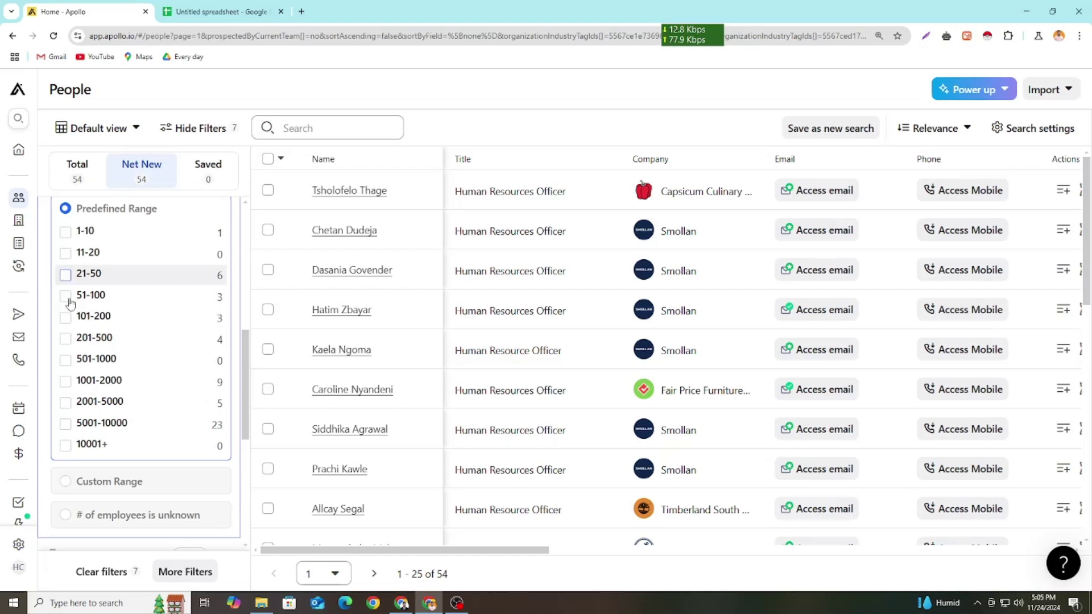
click(67, 298)
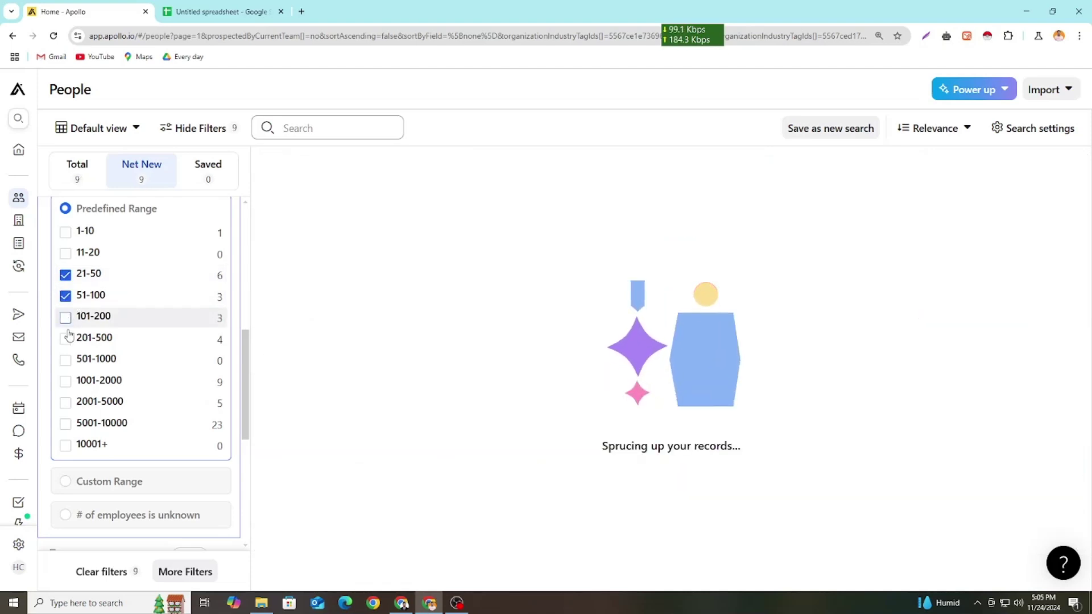
click(67, 325)
click(67, 339)
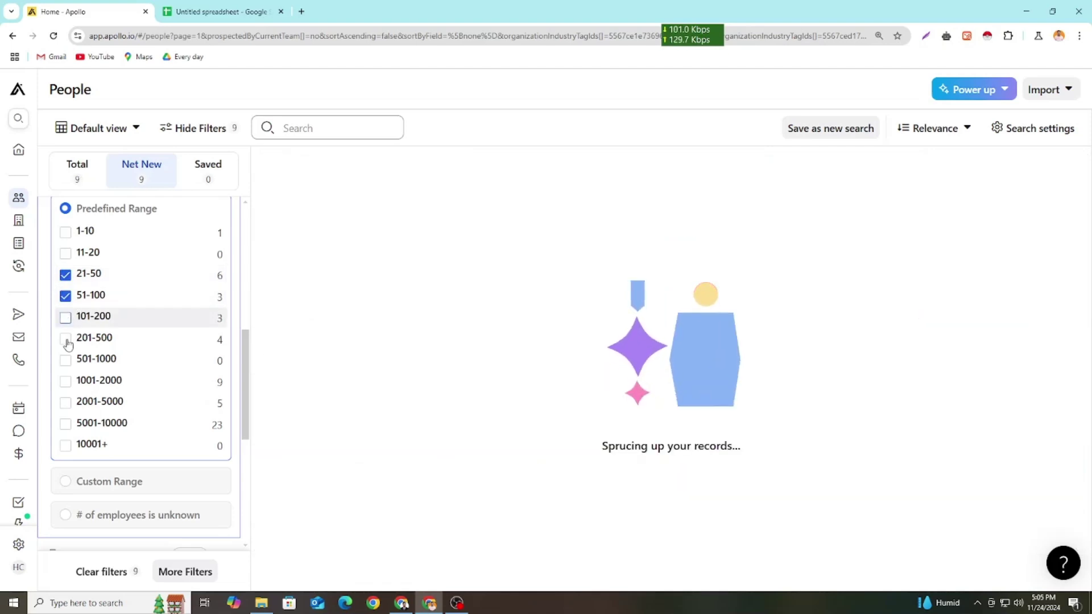
click(65, 423)
scroll(170, 346, up, 3)
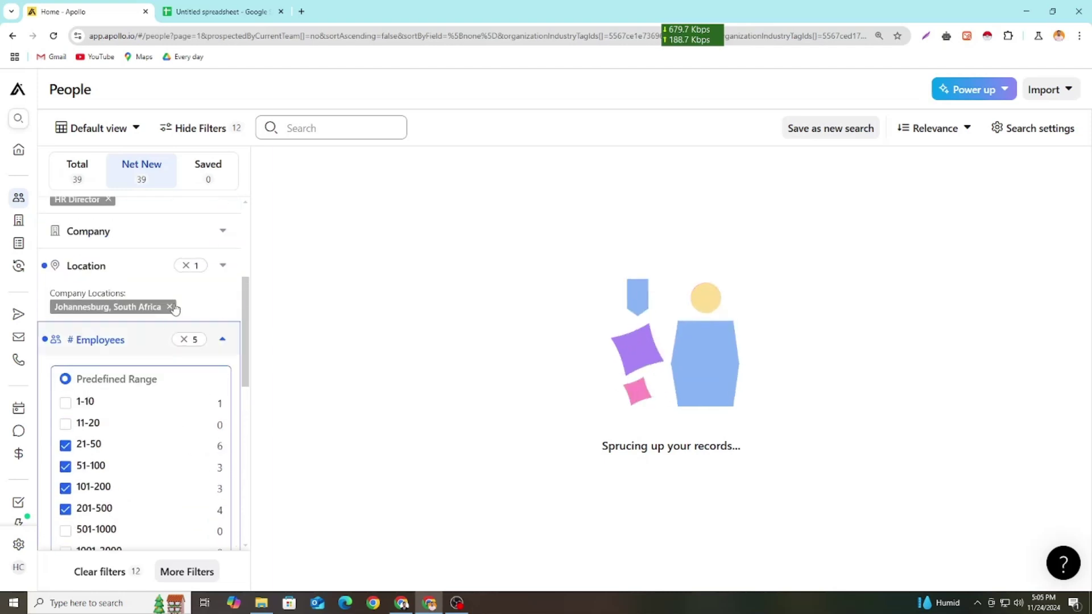
click(223, 341)
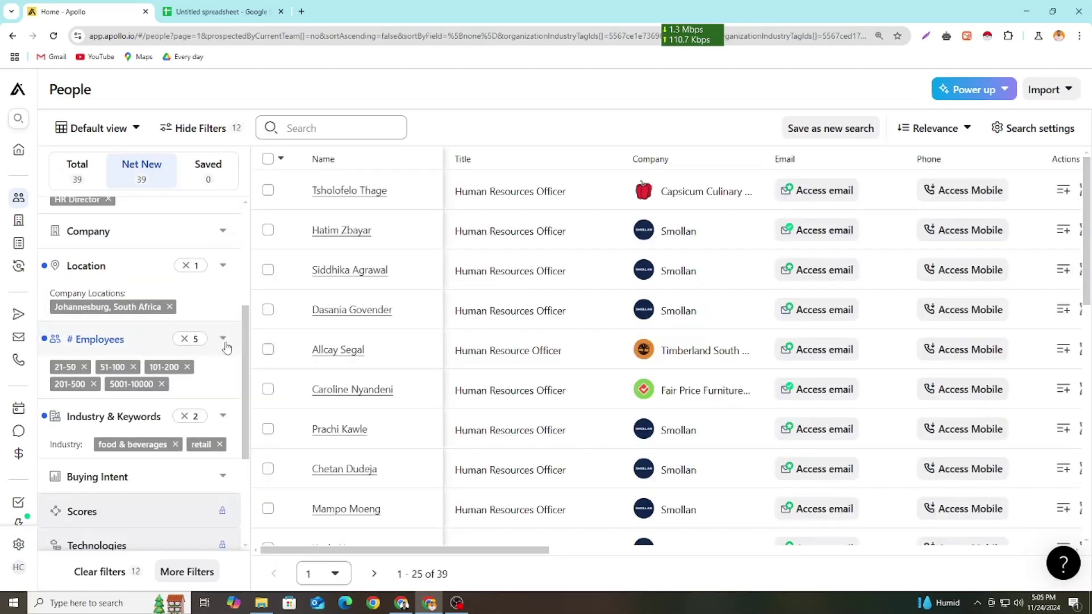
Review the active filters and add restaurants to the industry filter.
scroll(199, 477, up, 4)
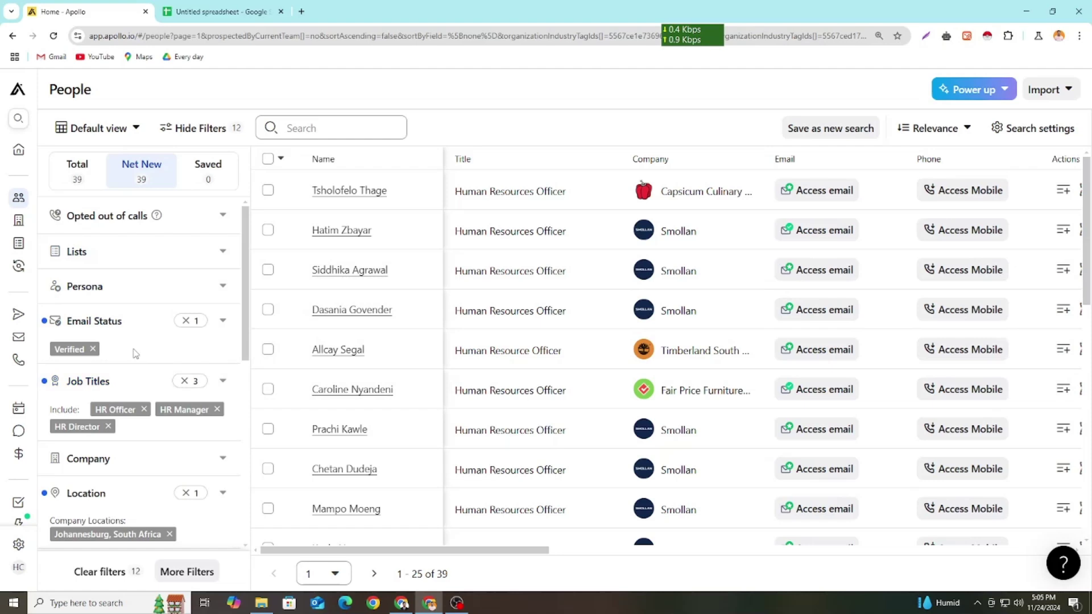
scroll(134, 354, down, 2)
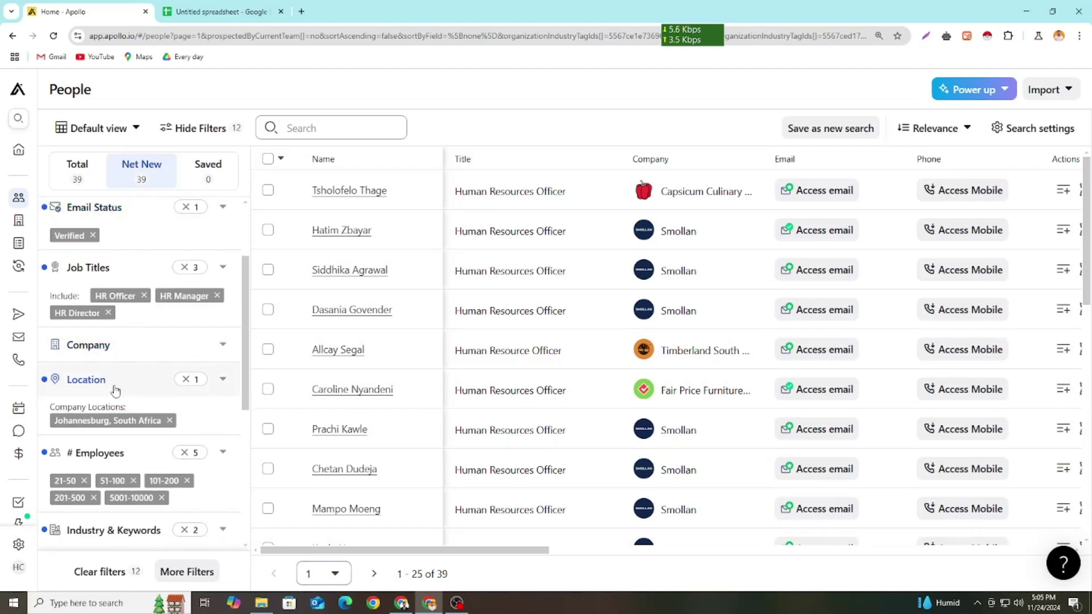
scroll(112, 390, down, 2)
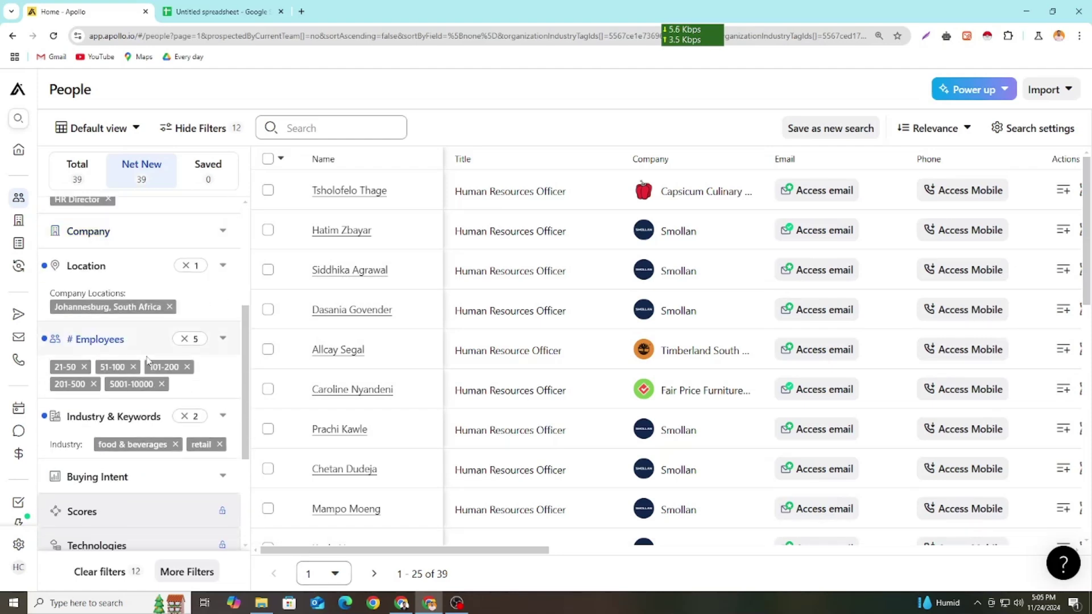
click(220, 419)
click(153, 475)
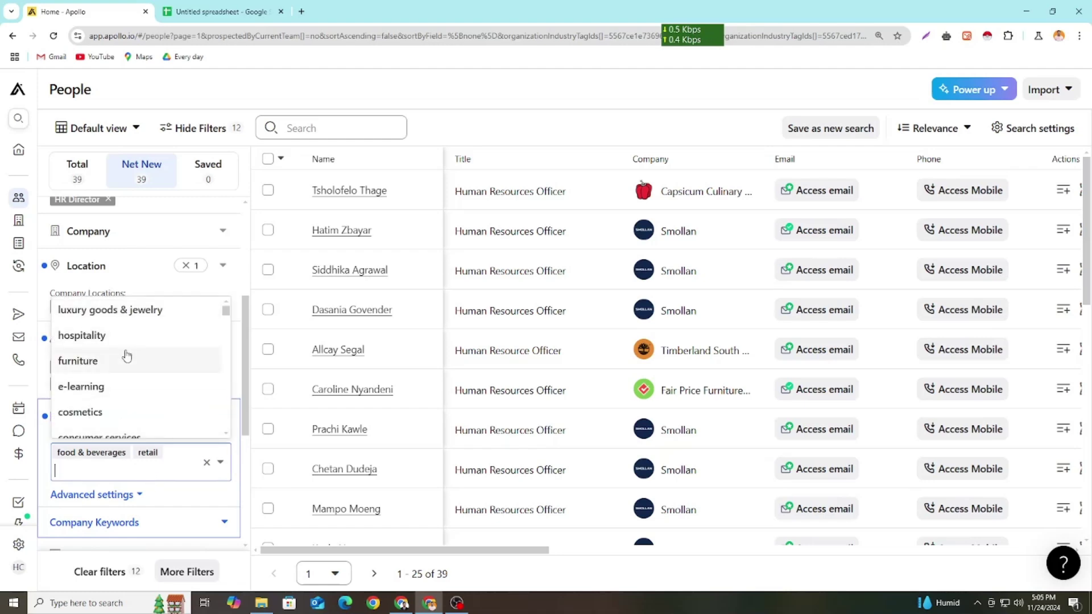
text(re)
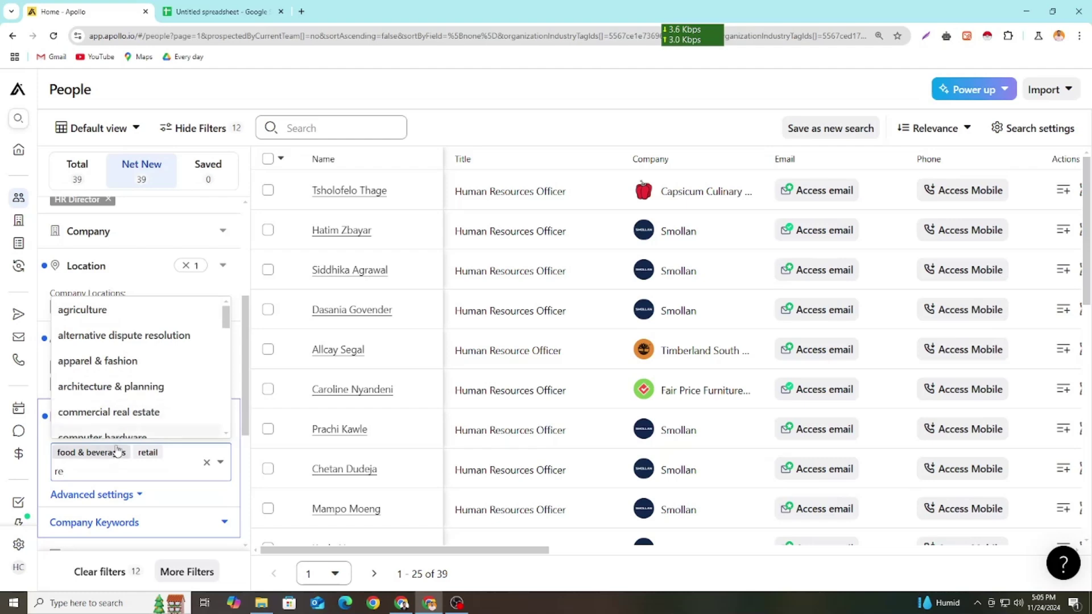
text(st)
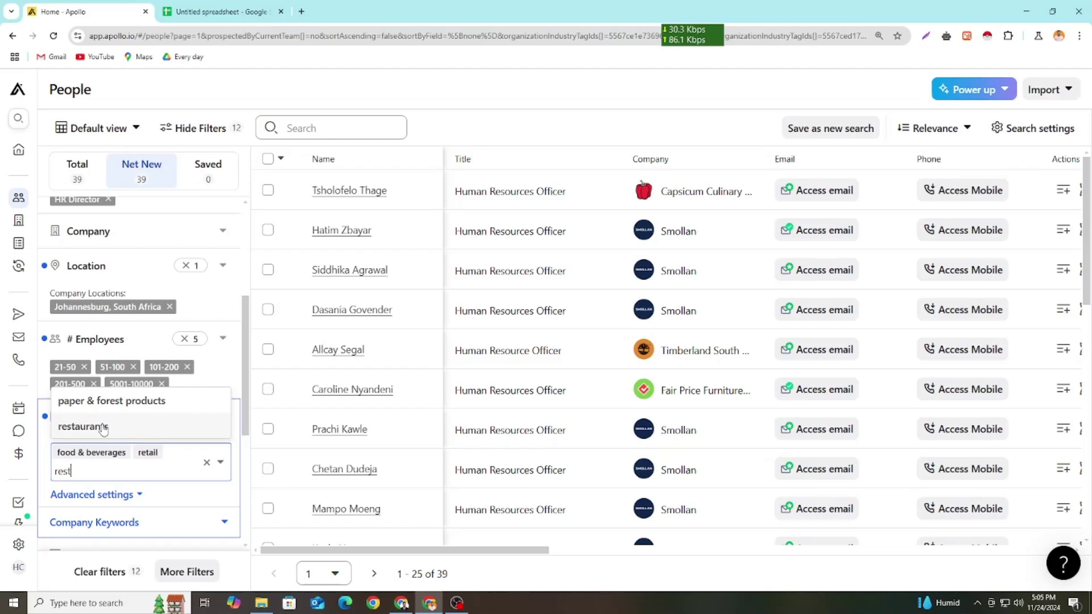
click(103, 428)
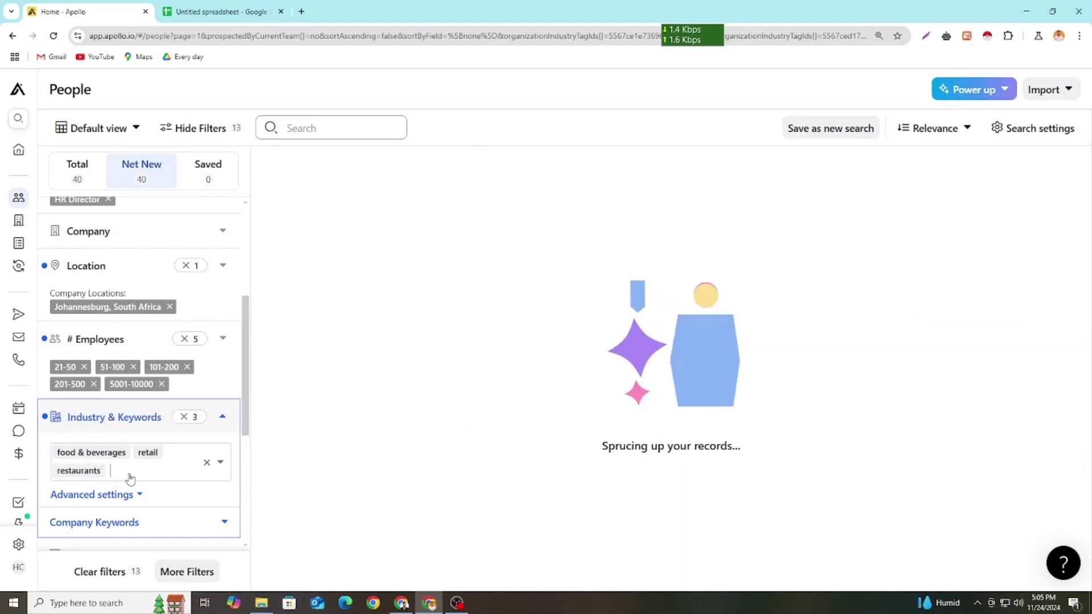
Add accounting and apparel & fashion to the industry filter.
click(135, 446)
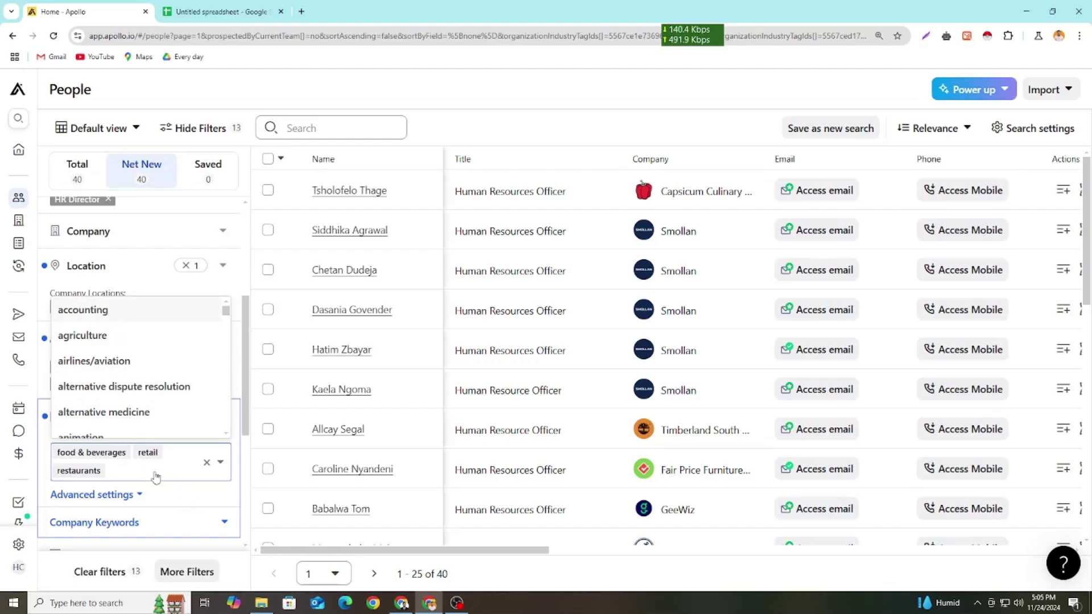
key(Return)
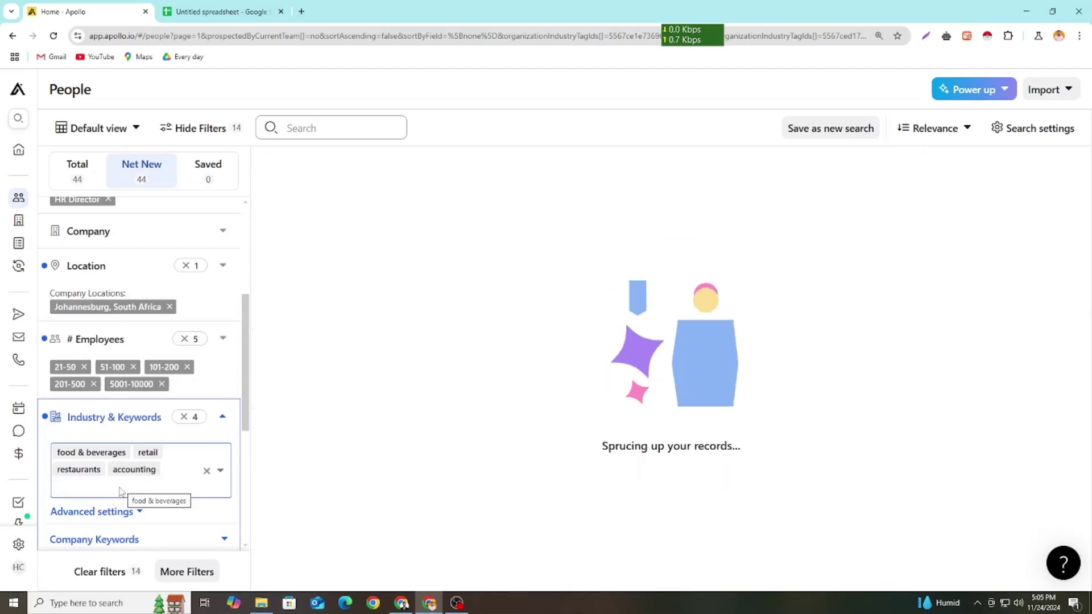
click(120, 493)
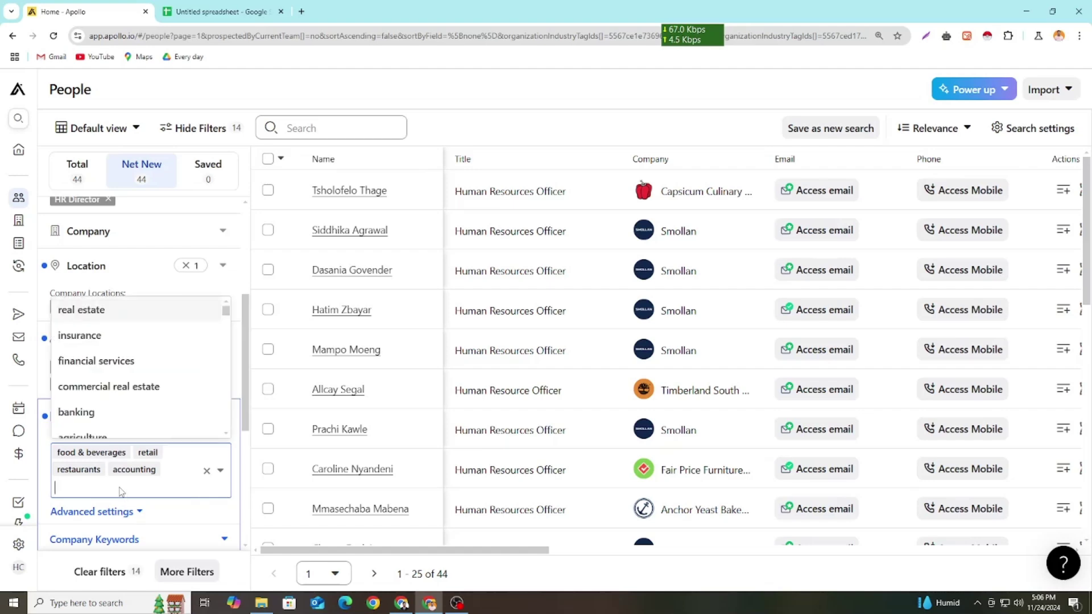
scroll(108, 393, down, 2)
scroll(109, 347, down, 3)
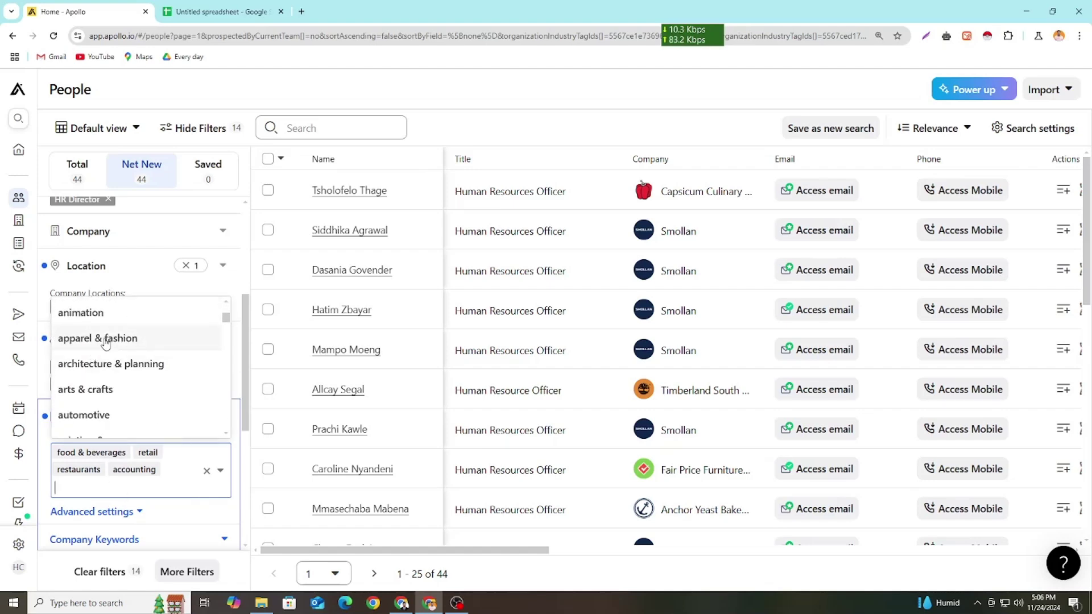
click(106, 343)
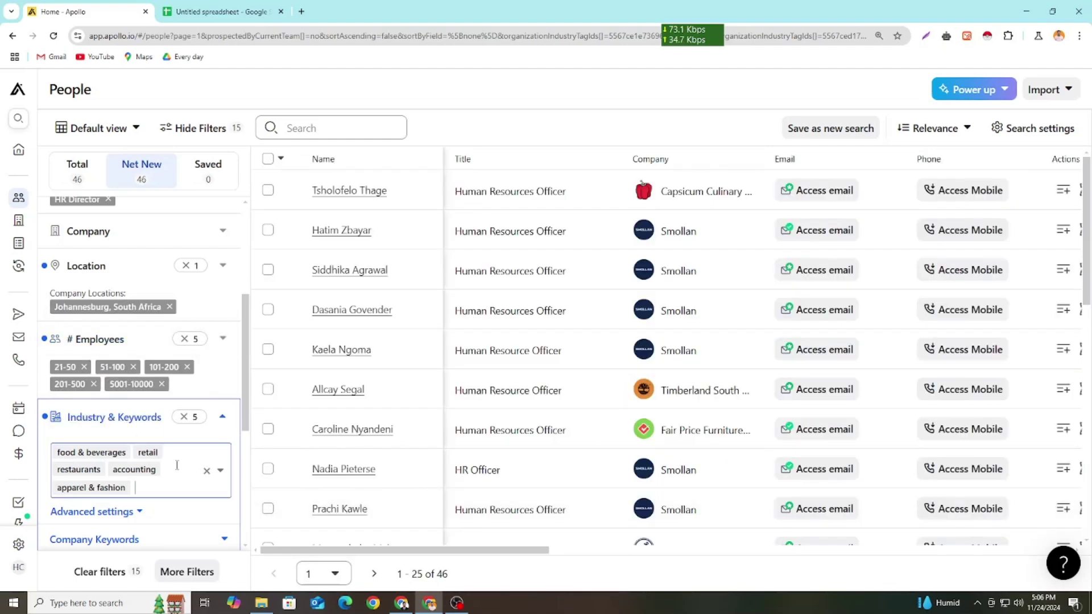
Switch to the Fiverr order and review the buyer's target industry and required fields.
scroll(147, 319, up, 4)
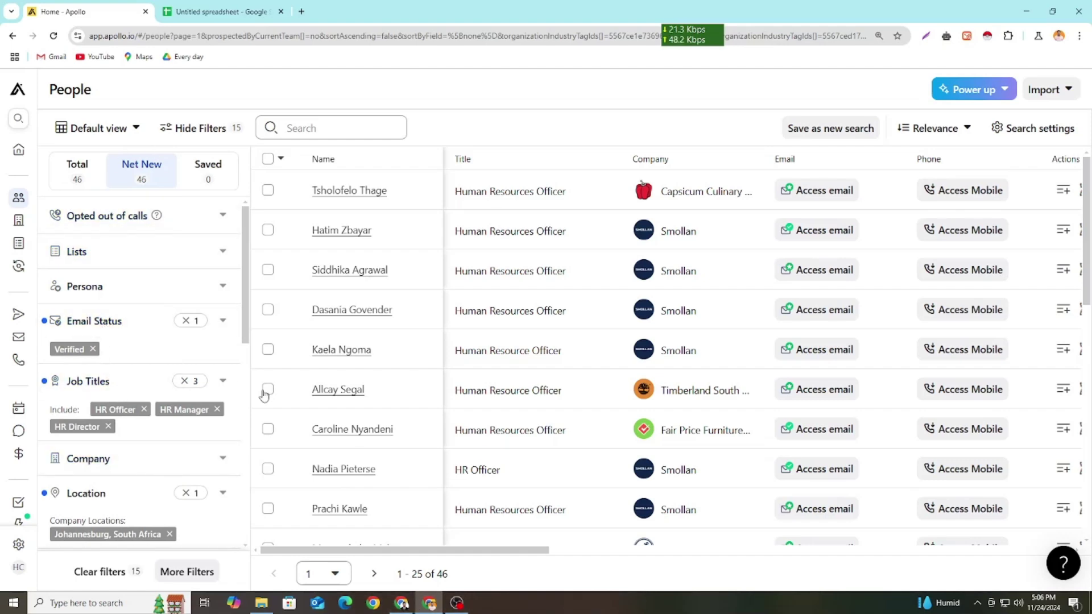
click(402, 603)
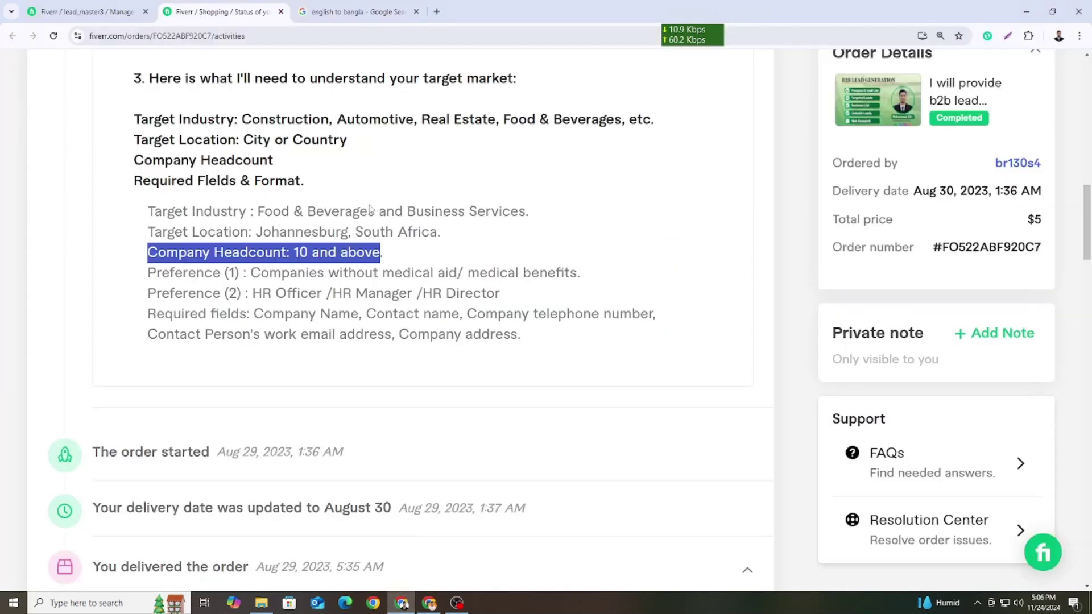
drag(257, 211, 534, 212)
click(533, 228)
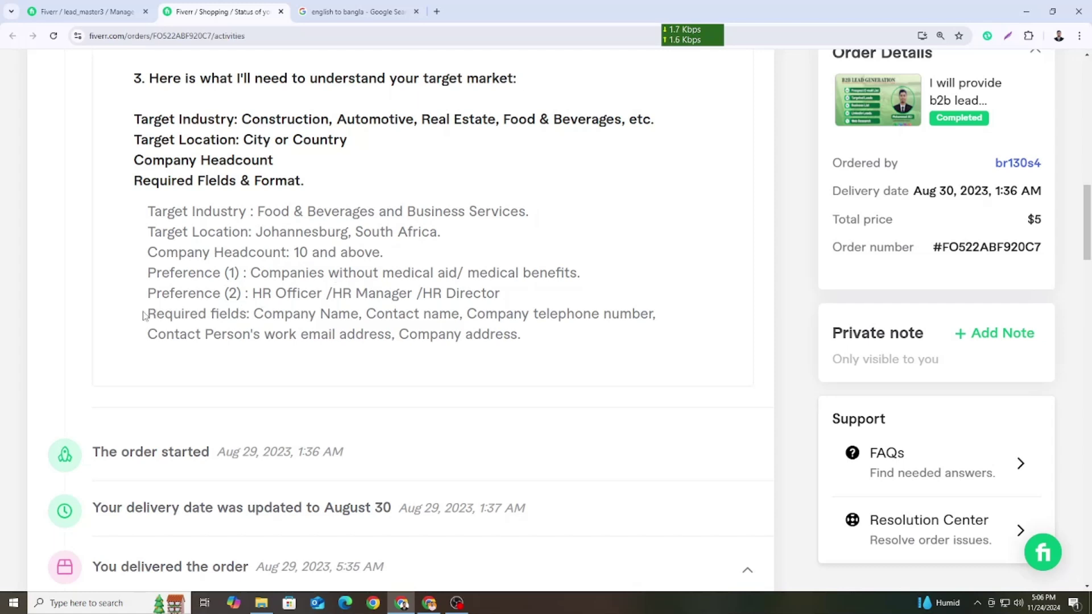
drag(143, 316, 526, 338)
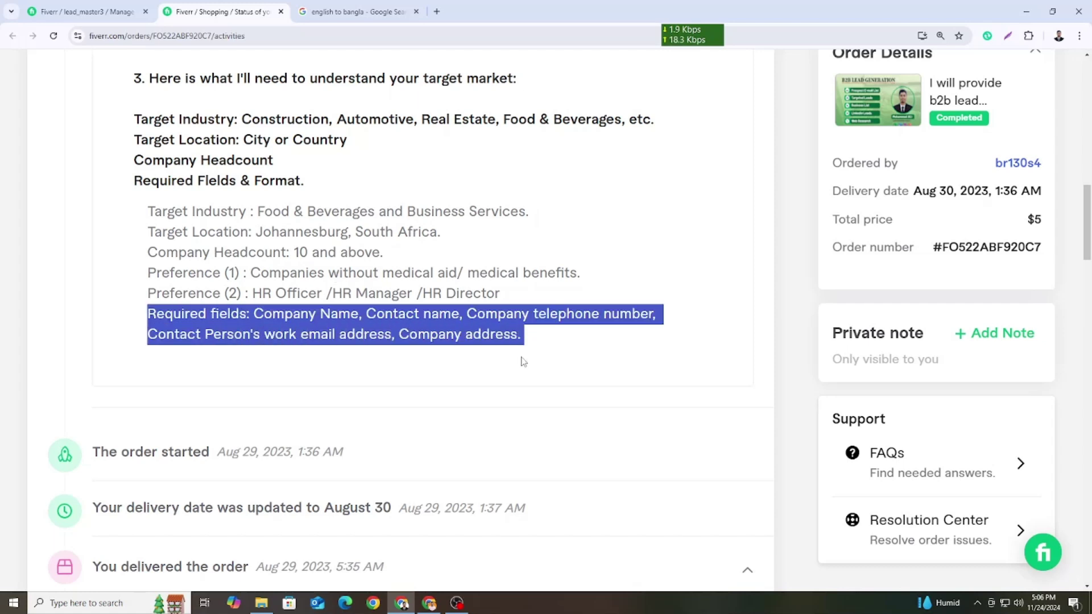
click(215, 336)
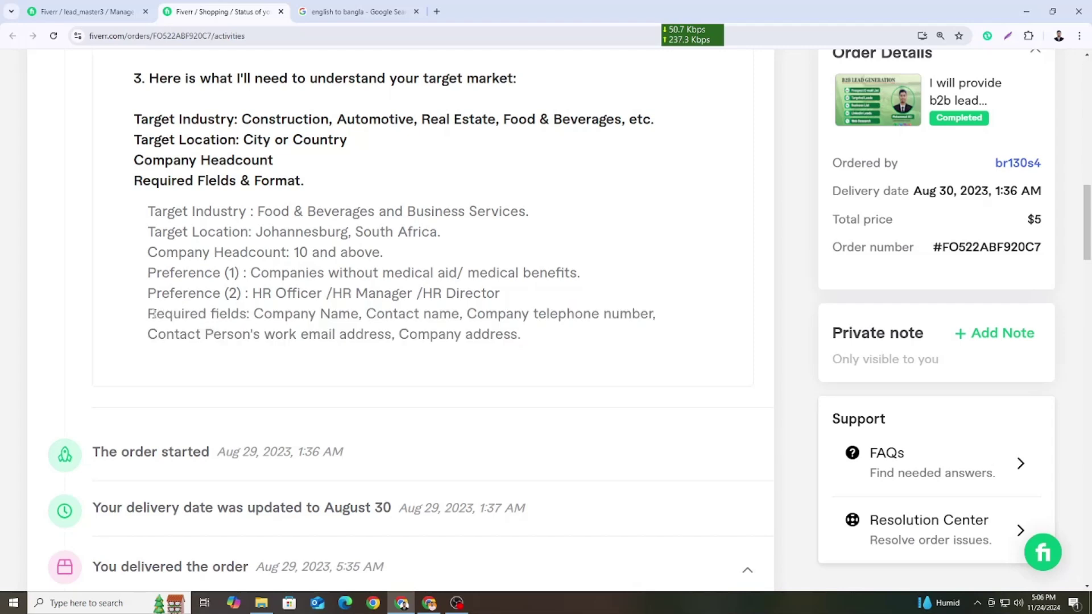
drag(149, 314, 530, 342)
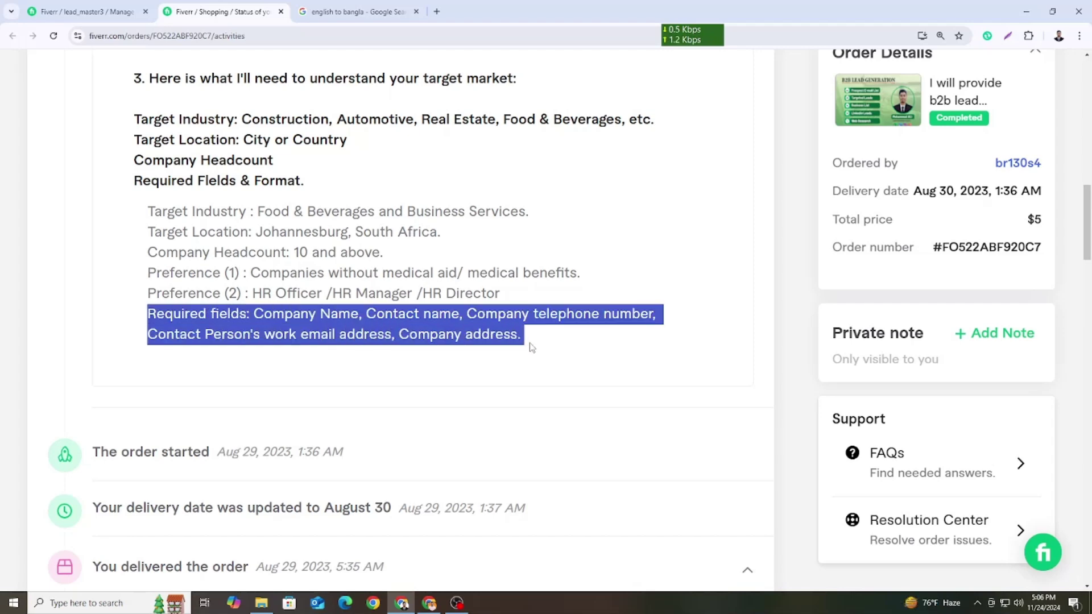
click(533, 352)
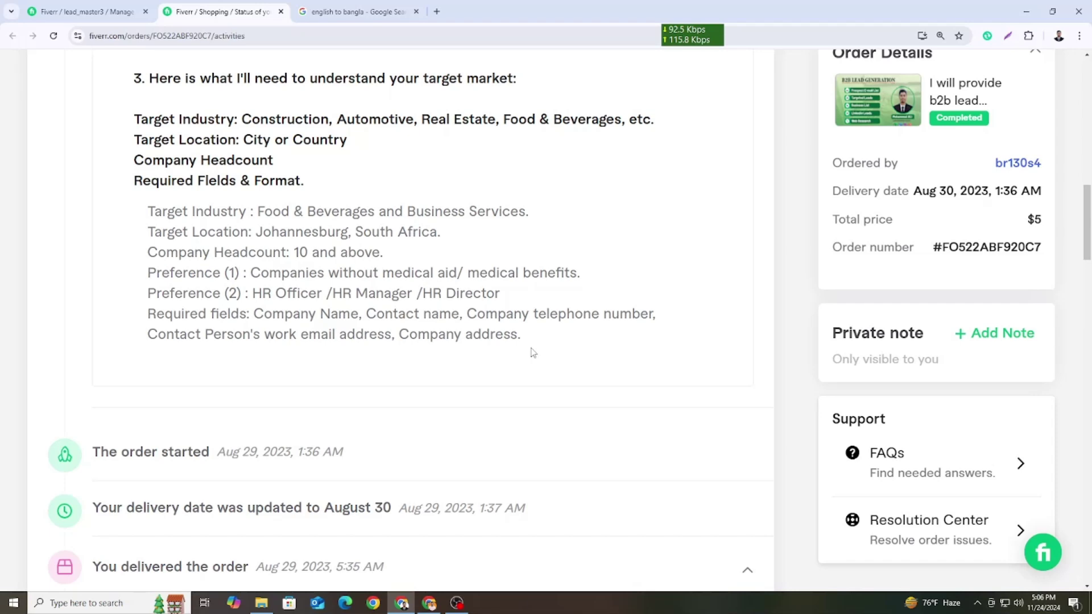
drag(360, 317, 254, 314)
Switch to the untitled Google Sheets spreadsheet and apply all borders to every cell of Sheet1.
click(429, 603)
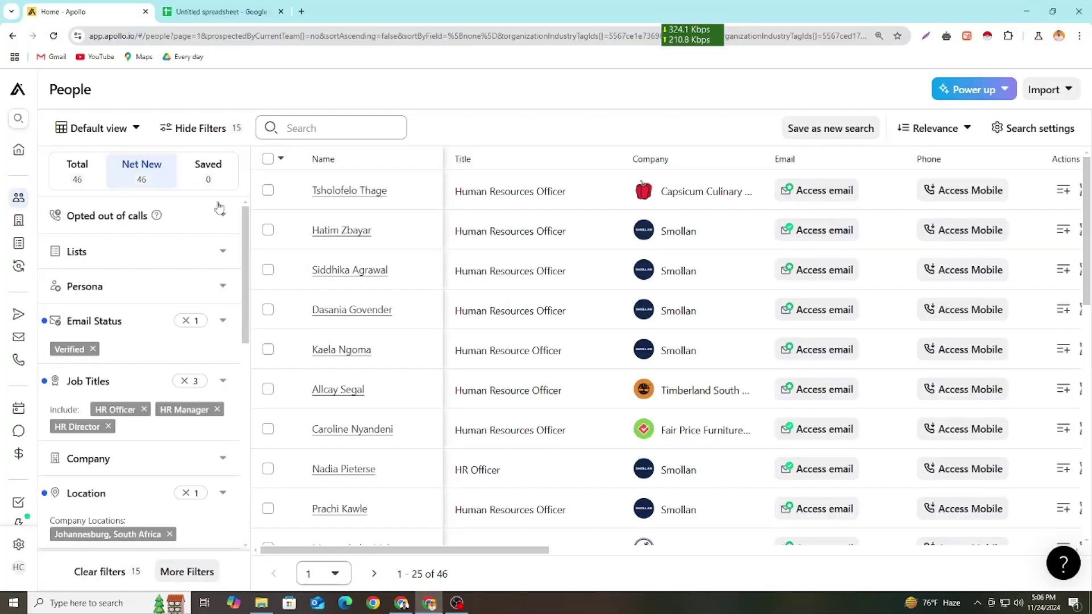
click(197, 7)
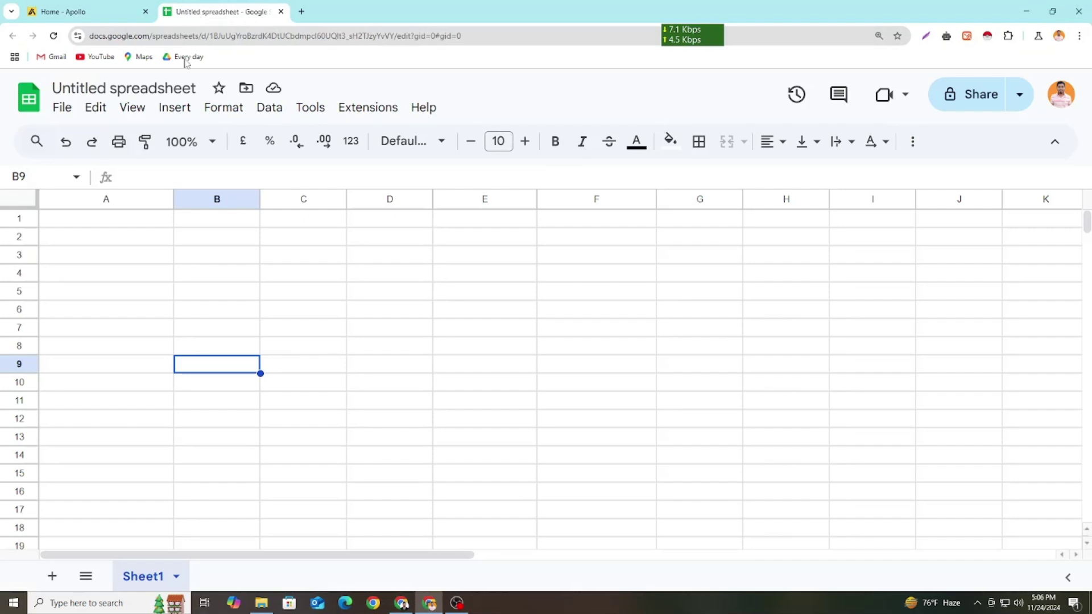
click(300, 276)
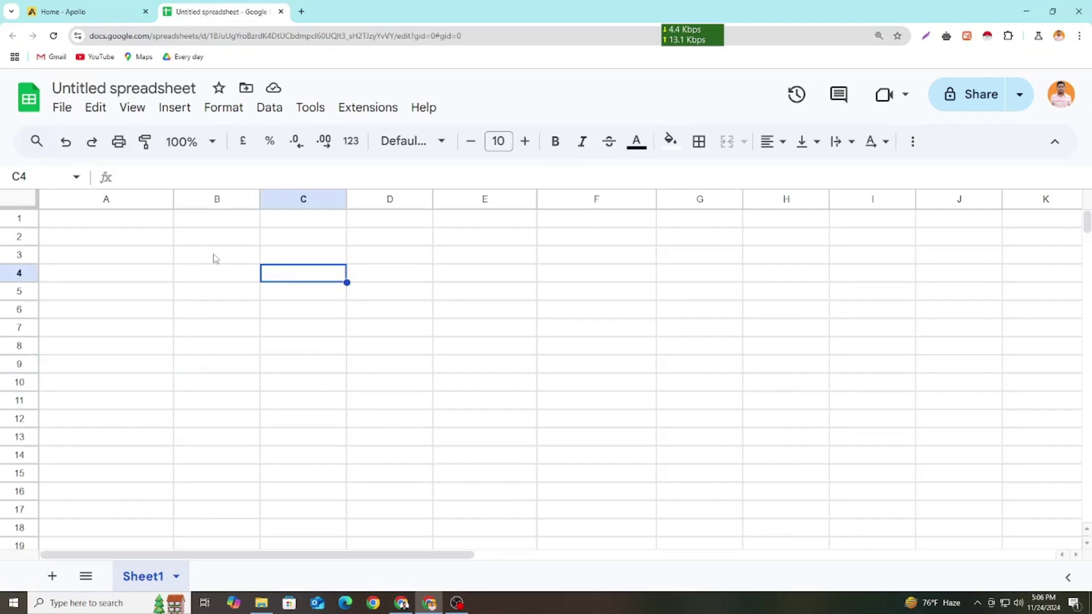
click(130, 225)
double_click(131, 222)
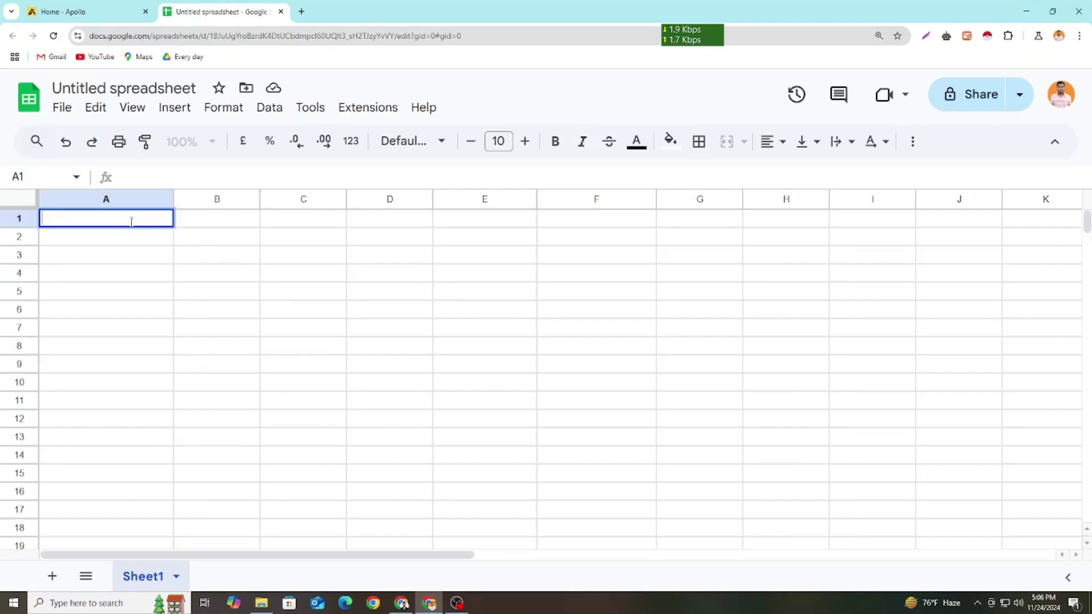
click(181, 276)
click(18, 199)
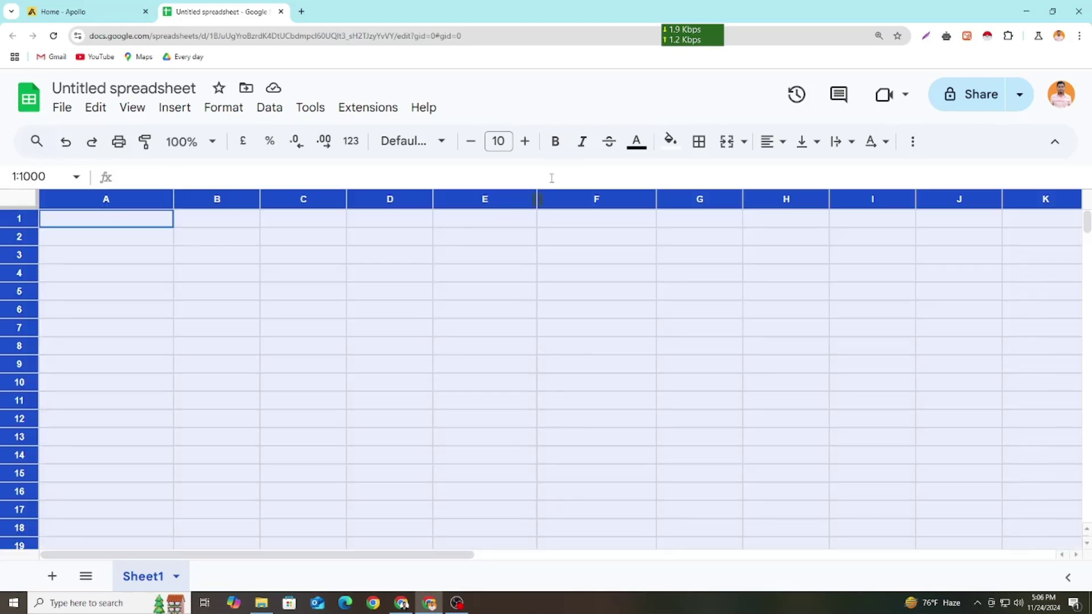
click(694, 141)
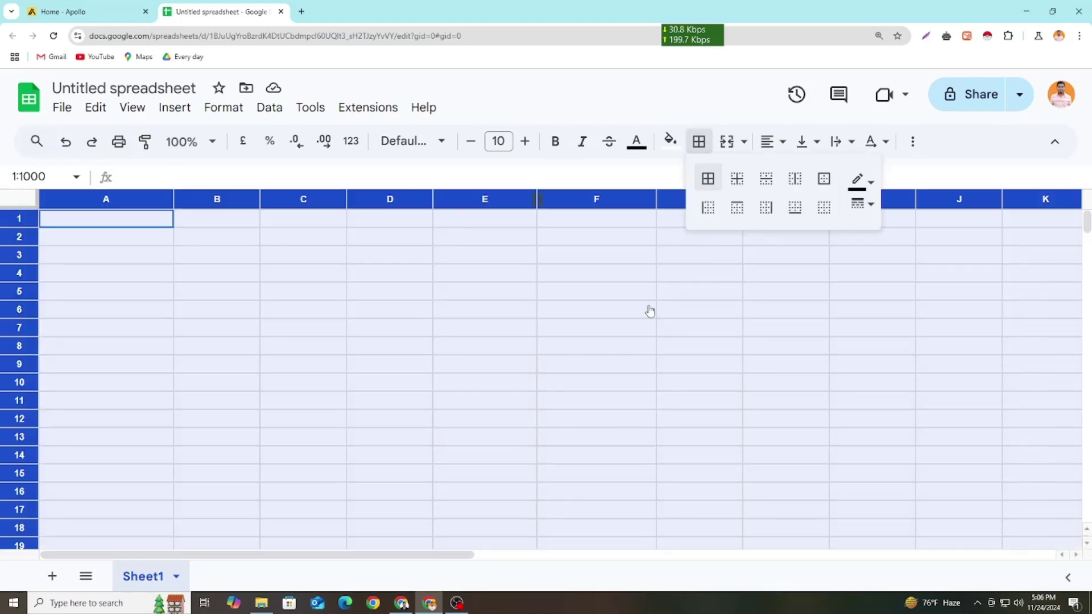
click(550, 348)
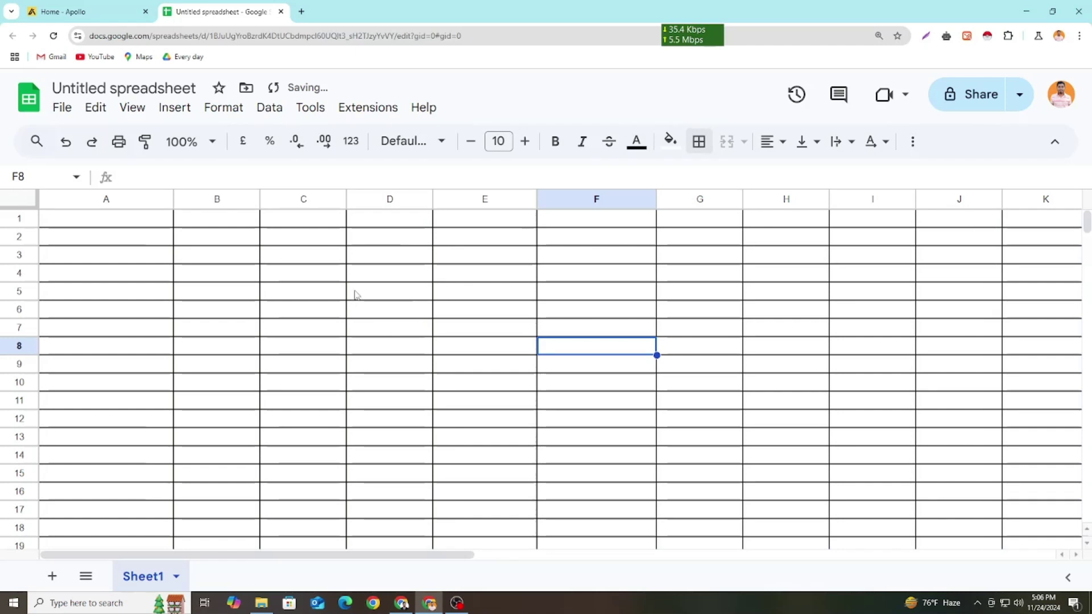
key(ctrl+minus)
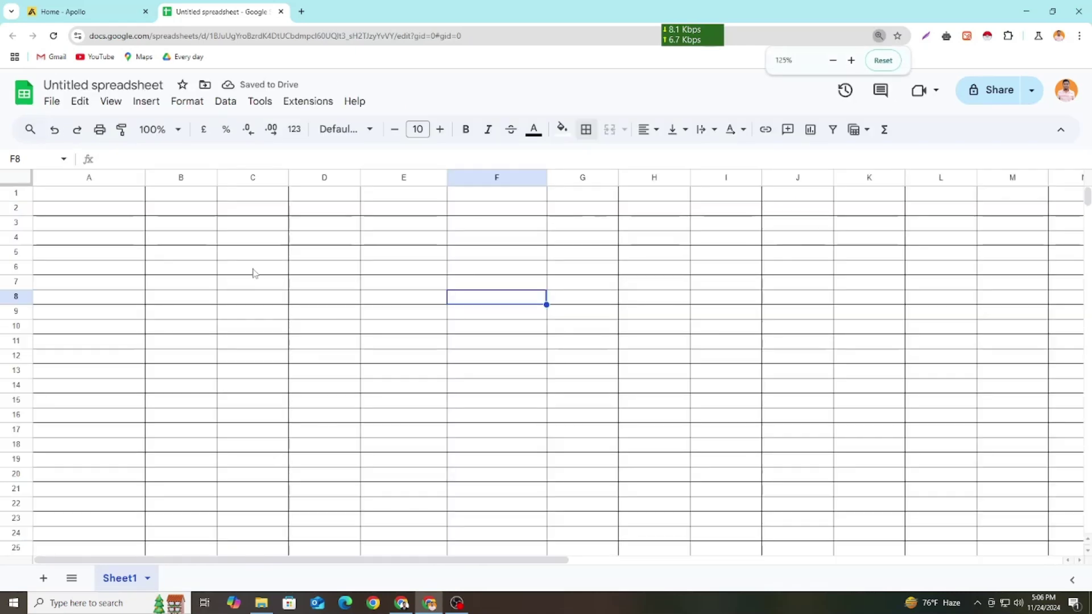
click(253, 272)
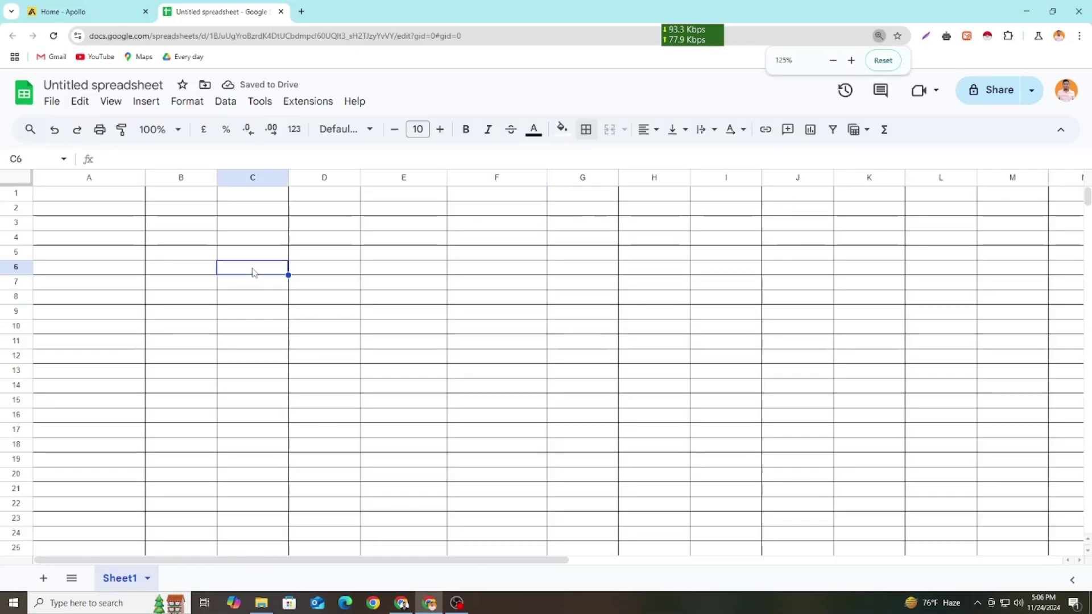
Check the first required field in the Fiverr order and enter "Company Name" as the header in cell A1 of the spreadsheet.
click(392, 607)
click(354, 320)
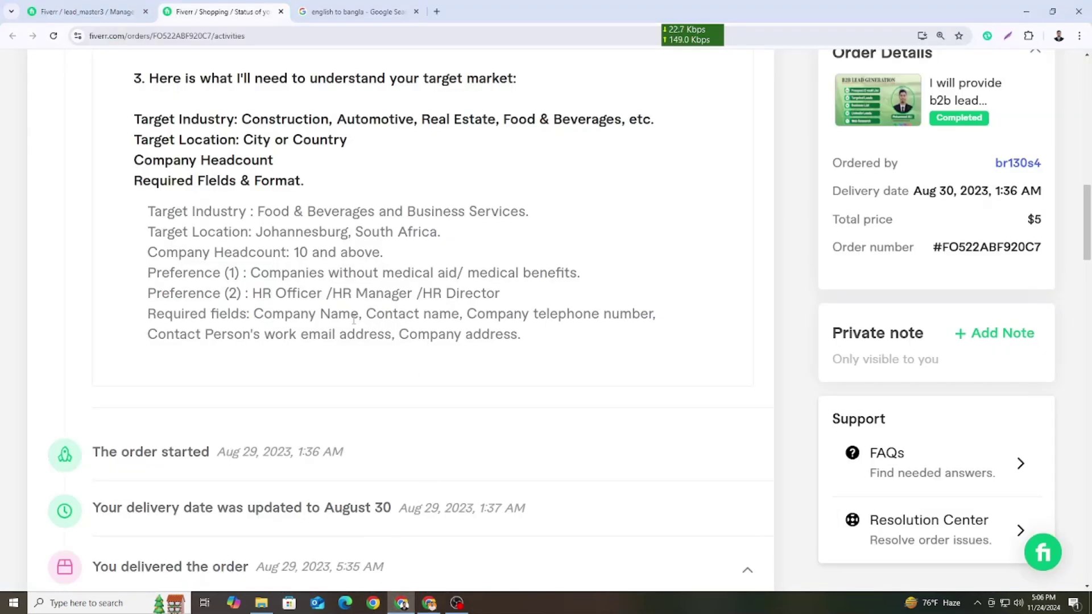
drag(267, 314, 340, 314)
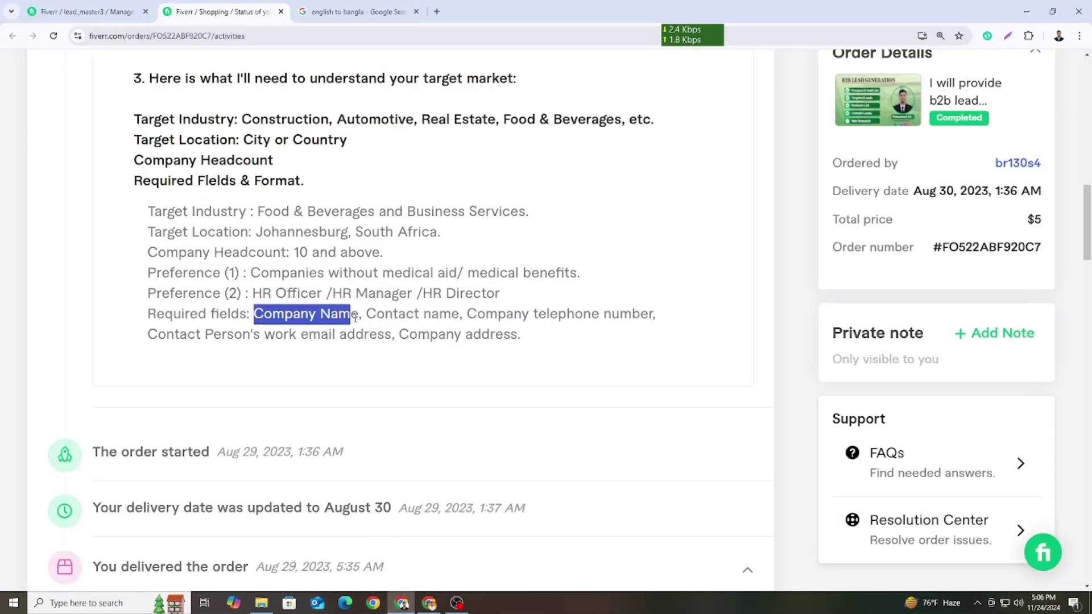
click(429, 604)
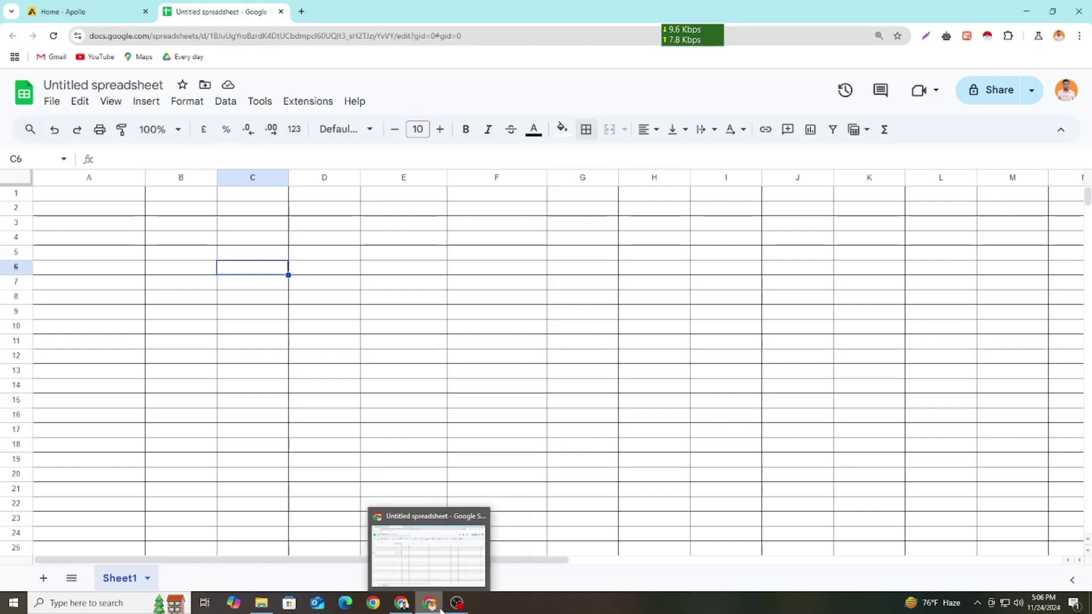
click(441, 607)
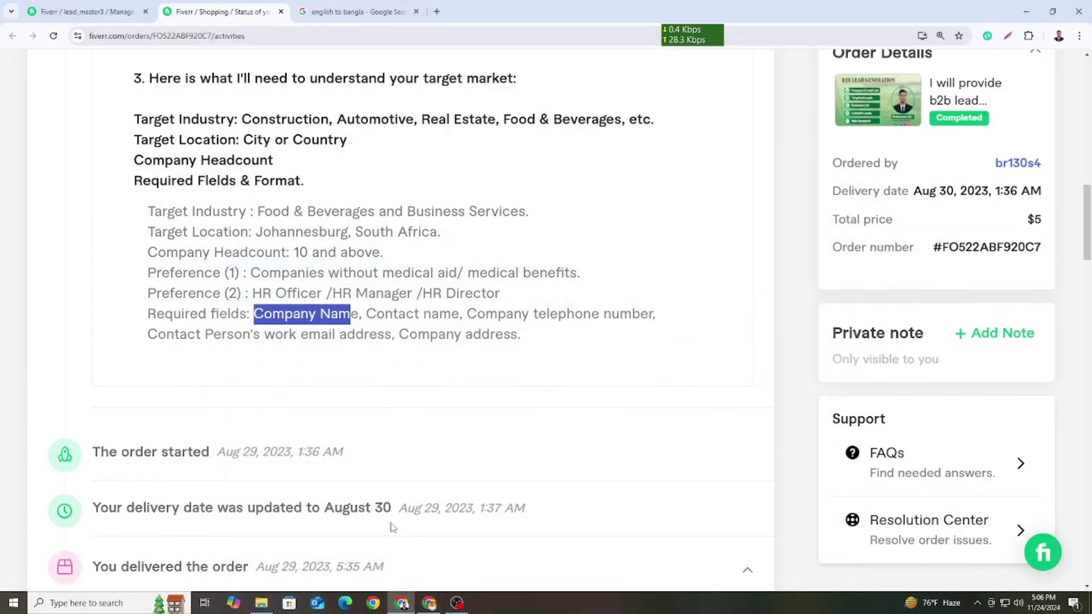
click(429, 604)
click(100, 199)
text(Company Name)
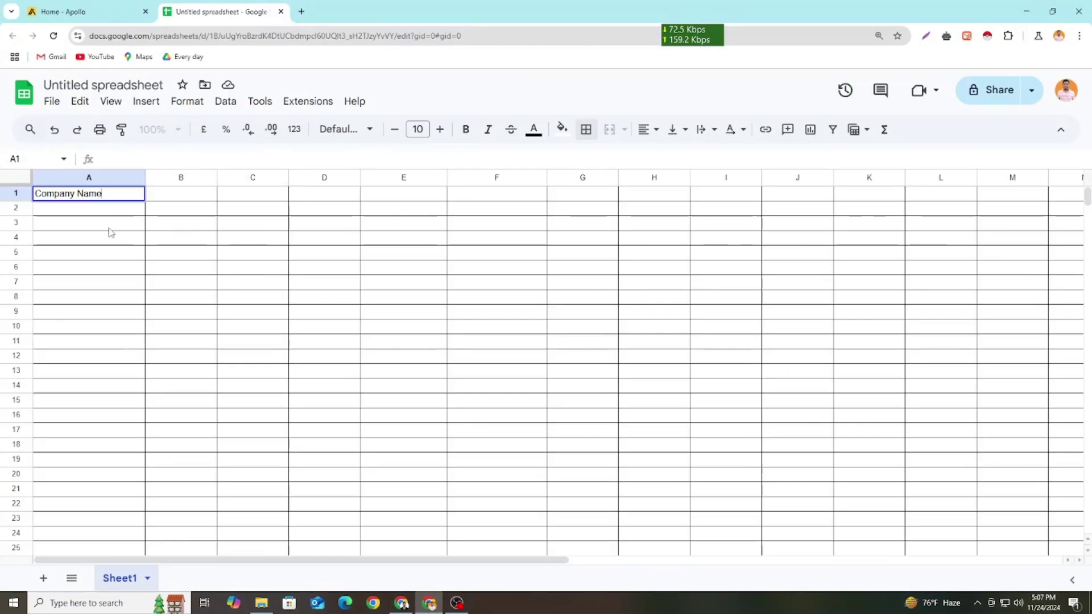
click(117, 269)
Copy "Contact name" from the Fiverr order's required fields into cell B1 of the spreadsheet and widen column B slightly.
click(402, 604)
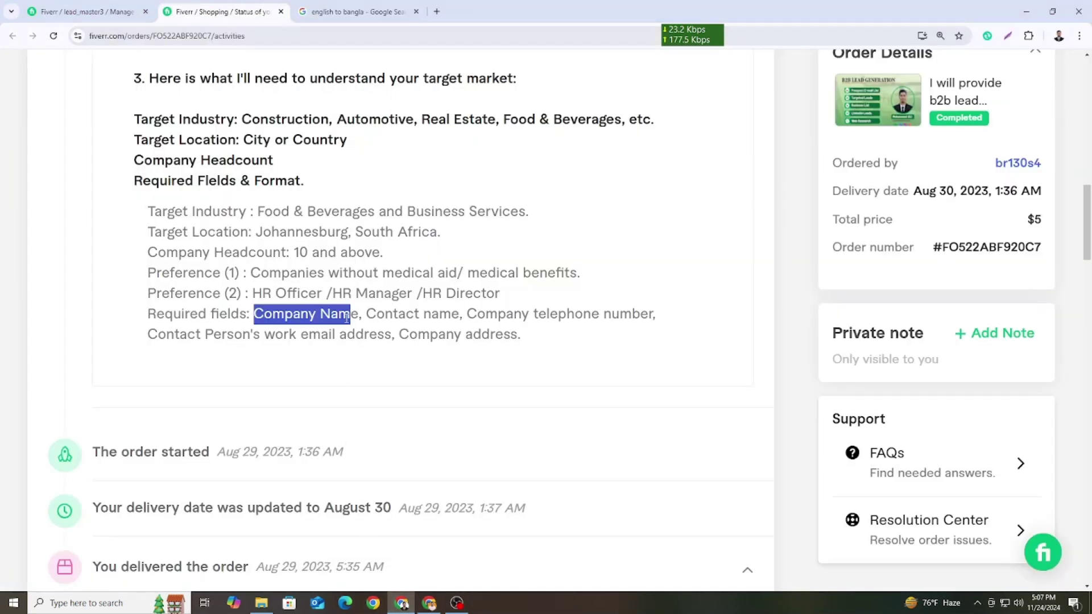
click(371, 315)
drag(366, 314, 460, 319)
key(ctrl+c)
click(430, 604)
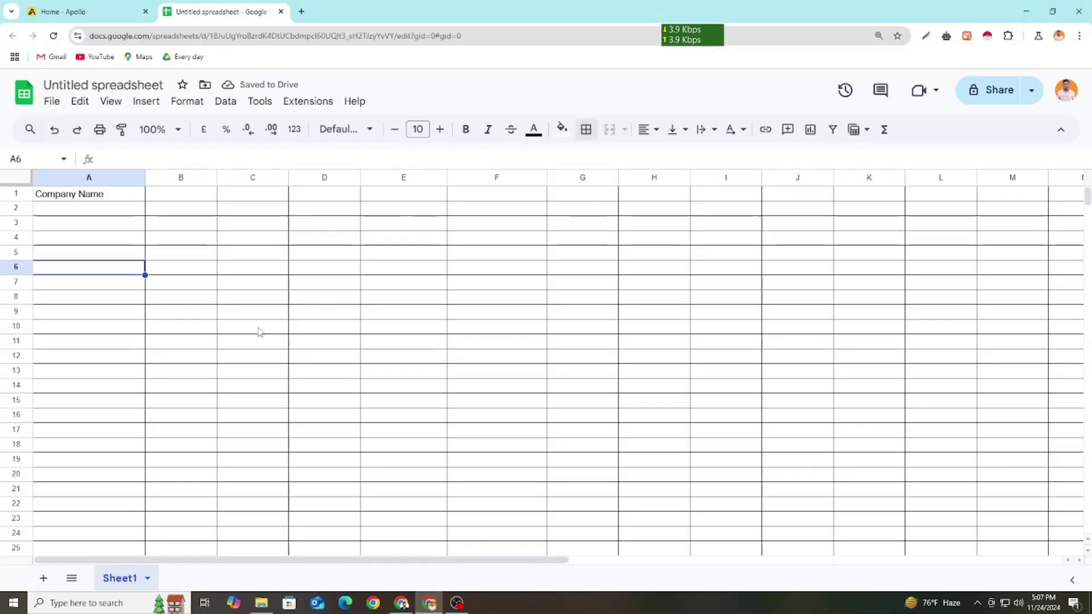
double_click(182, 195)
key(ctrl+v)
click(190, 273)
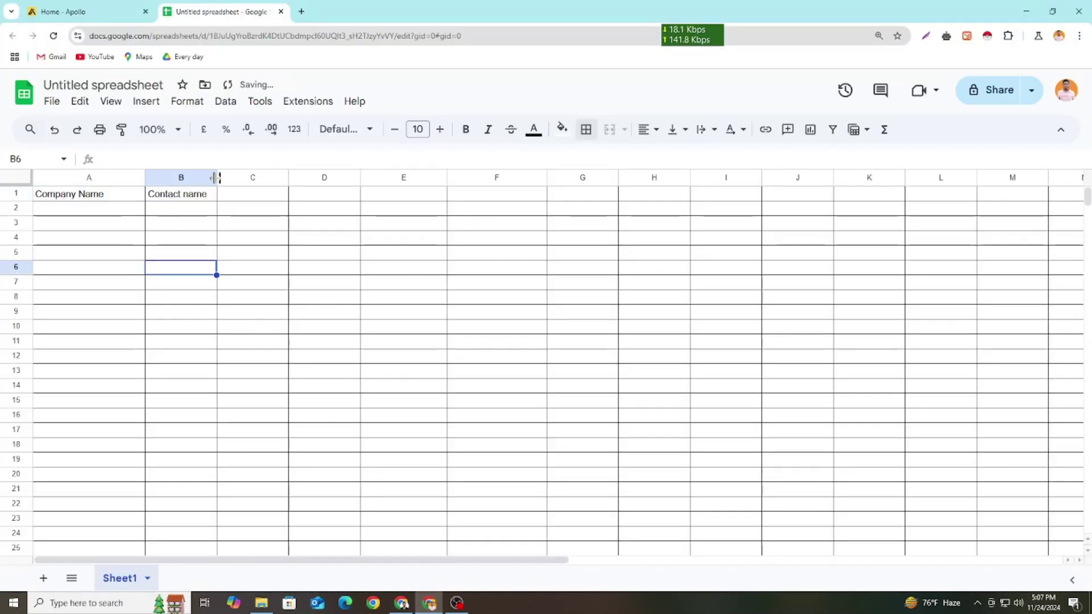
drag(216, 178, 233, 176)
key(ctrl+plus)
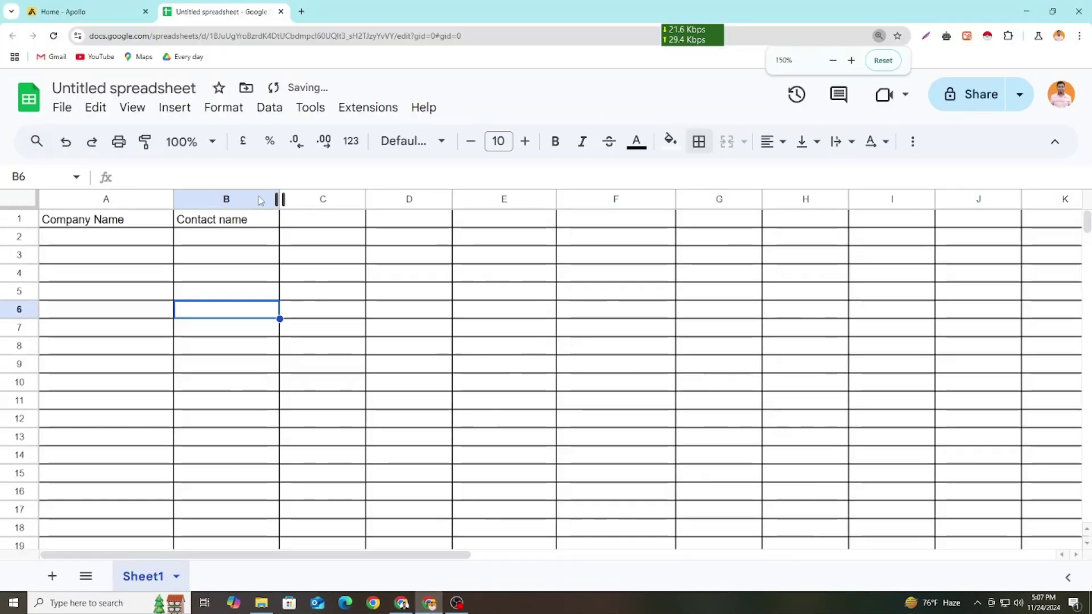
click(329, 295)
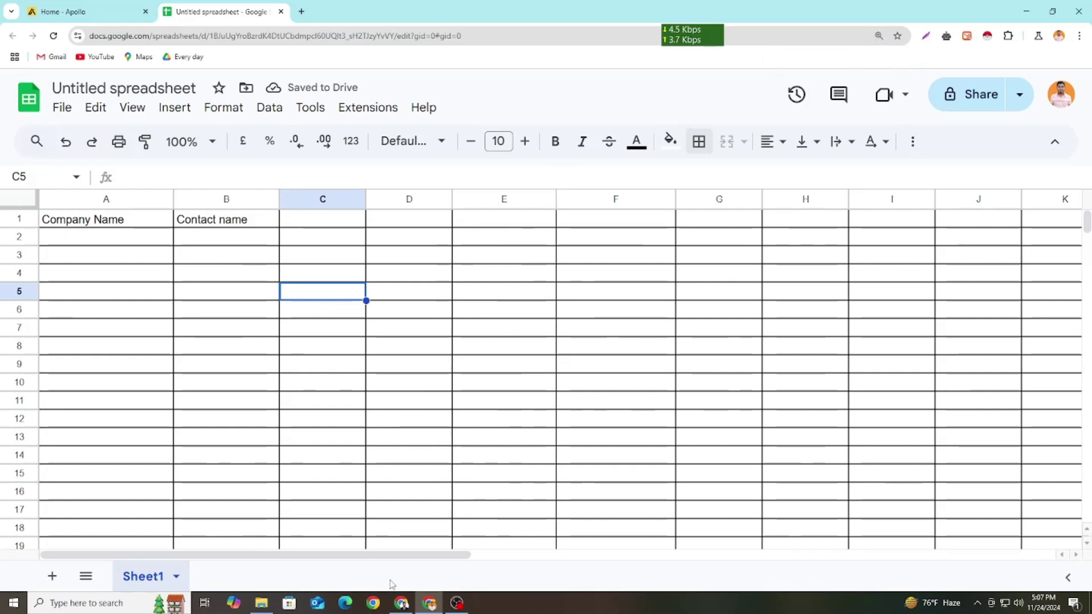
Copy "Company telephone" from the Fiverr order's required fields into cell C1 of the spreadsheet.
click(401, 603)
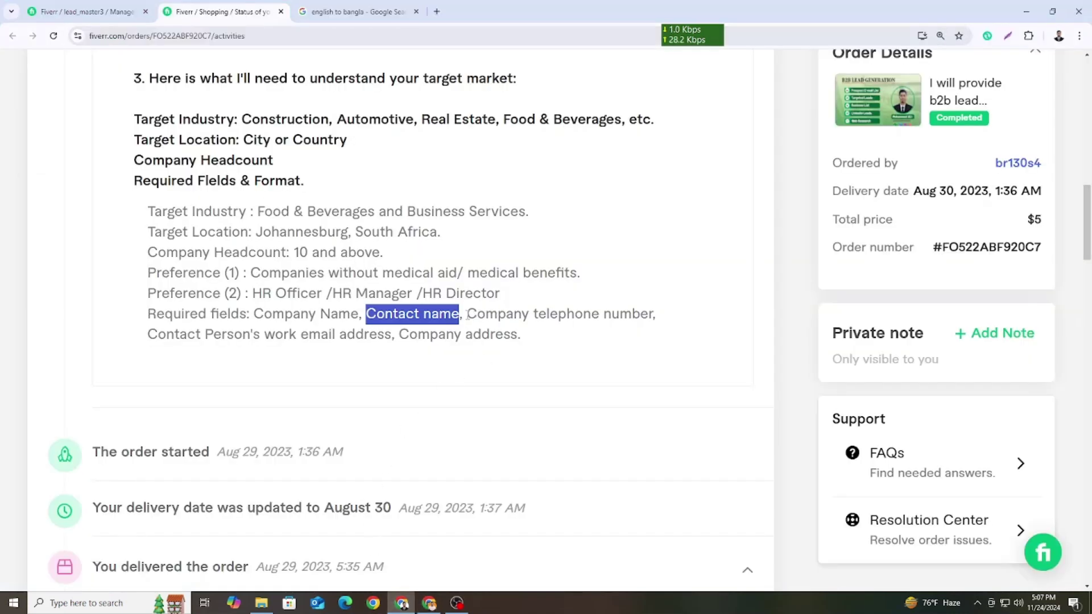
drag(467, 315, 599, 313)
key(ctrl+c)
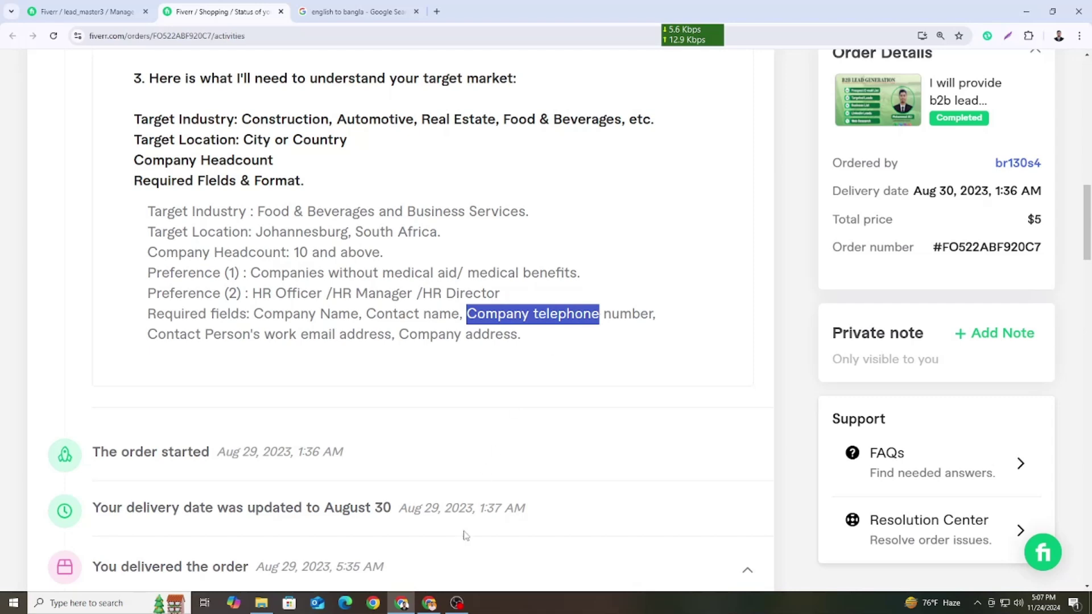
click(429, 603)
double_click(302, 220)
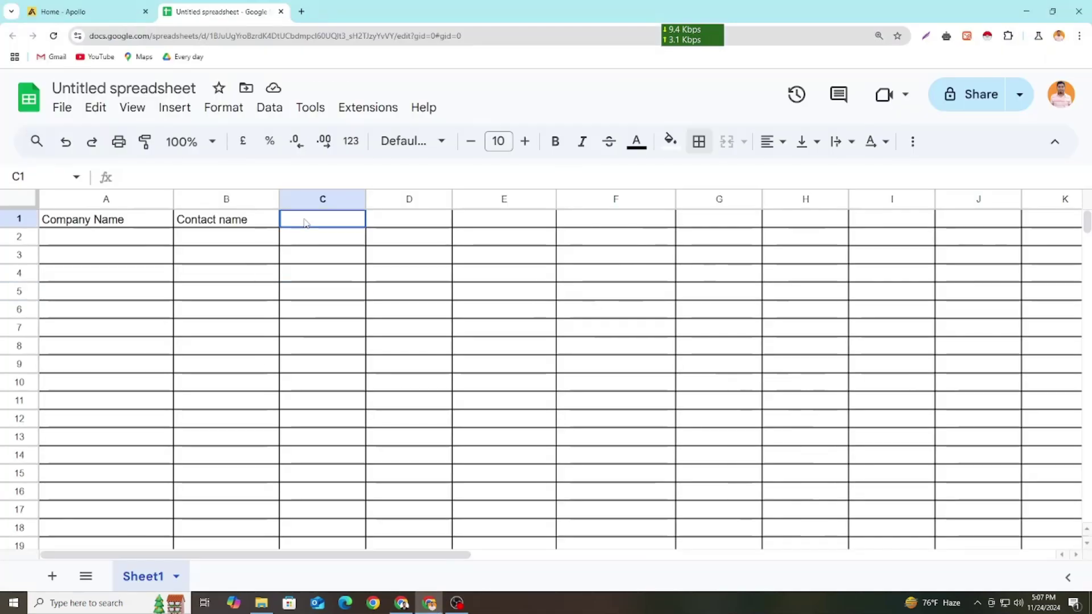
key(ctrl+v)
click(320, 295)
Increase the font size of header row 1 by one and widen column C to fit its header.
click(19, 219)
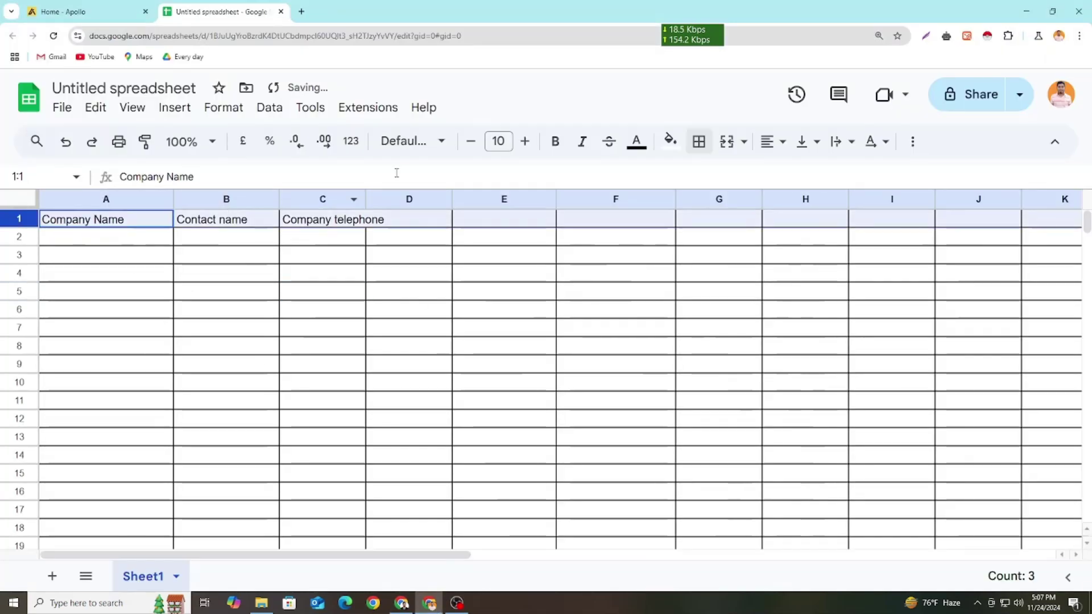
click(524, 141)
click(517, 370)
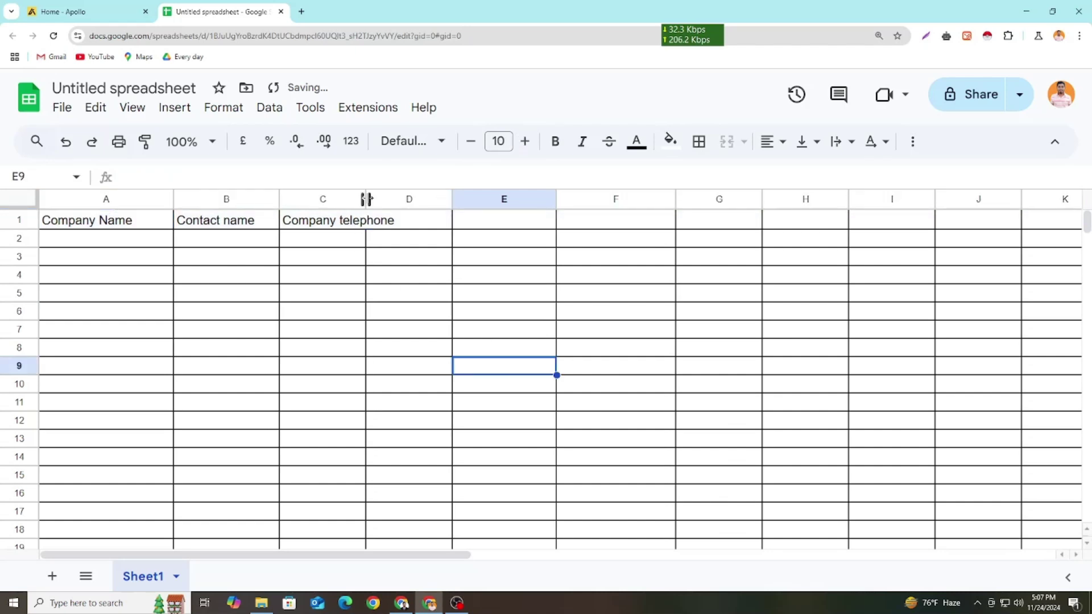
drag(367, 199, 395, 199)
click(441, 402)
Check the work email requirement in the Fiverr order and enter "email" as the header in cell D1 of the spreadsheet.
click(402, 603)
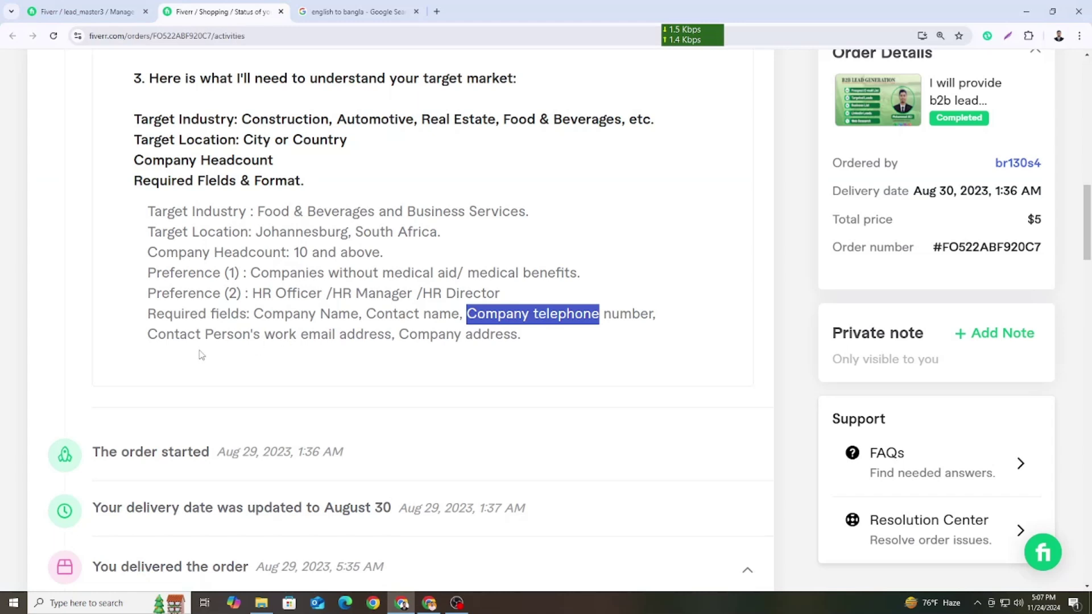
drag(152, 334, 329, 335)
click(340, 334)
click(336, 337)
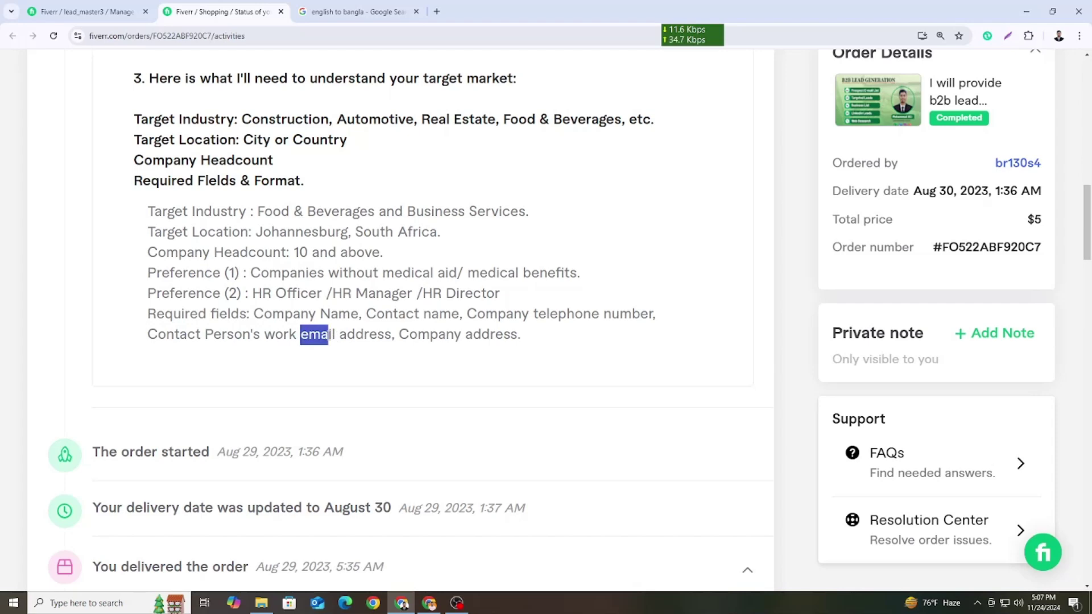
click(428, 602)
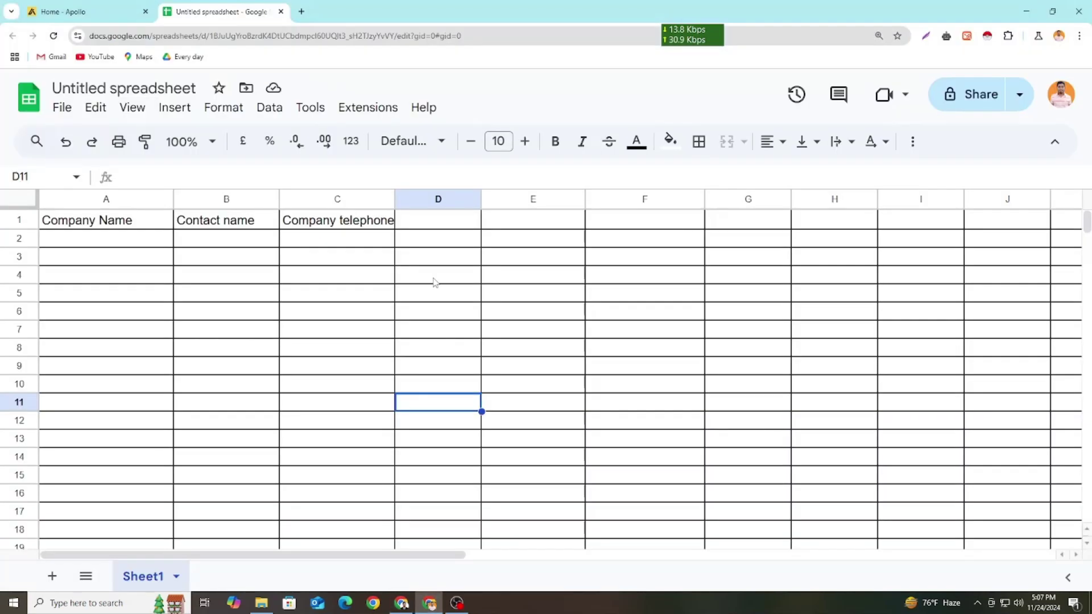
click(443, 228)
text(email)
click(438, 311)
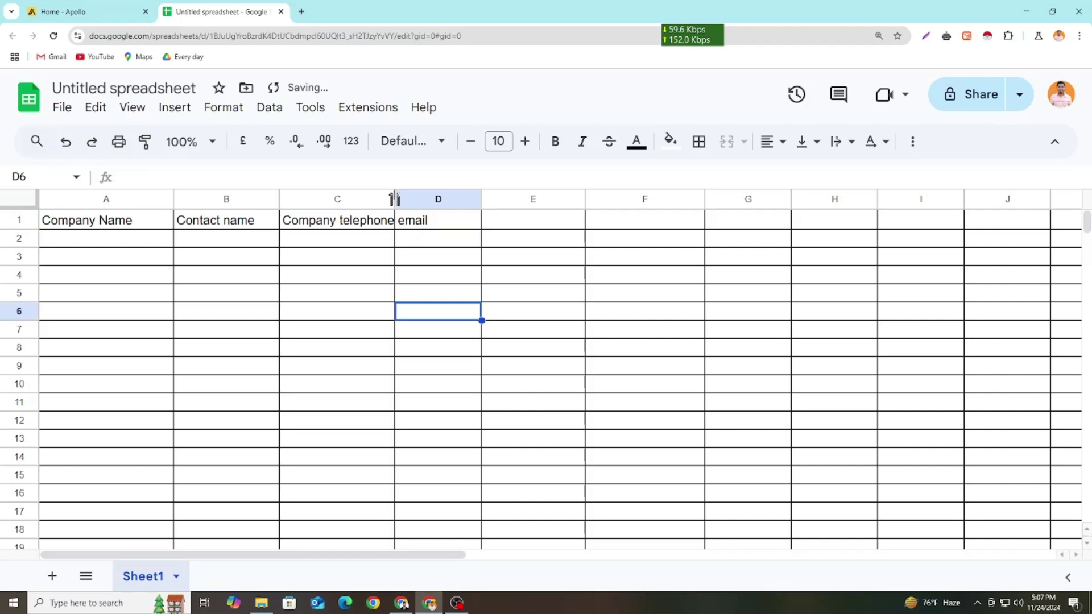
Widen the Company telephone column slightly in the spreadsheet.
drag(395, 199, 419, 199)
click(439, 329)
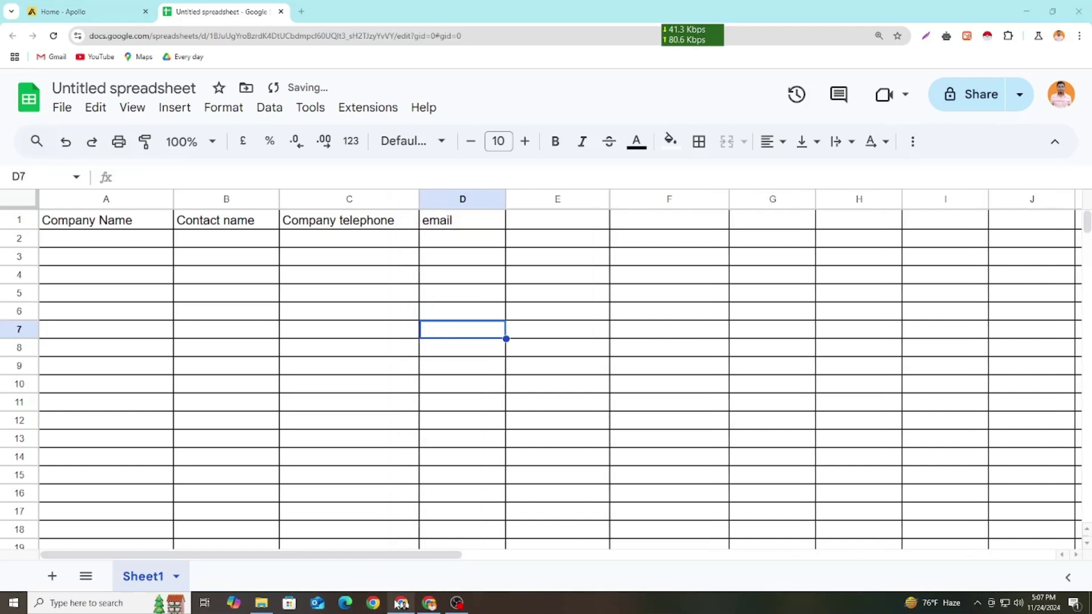
Copy "Company address" from the Fiverr order's required fields into cell E1 of the spreadsheet and widen column A slightly.
click(402, 603)
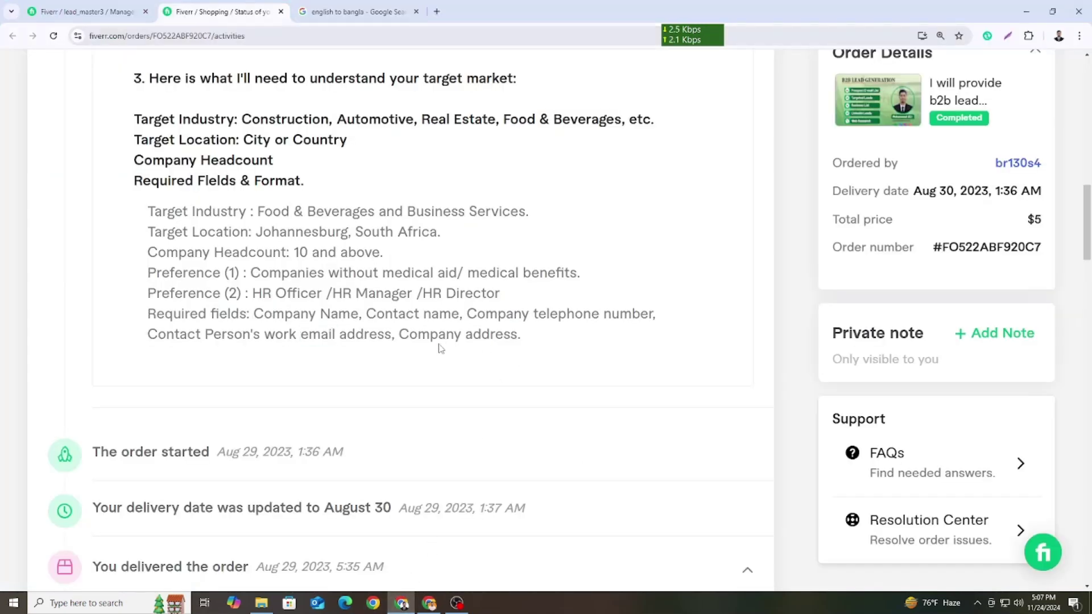
drag(406, 335, 514, 331)
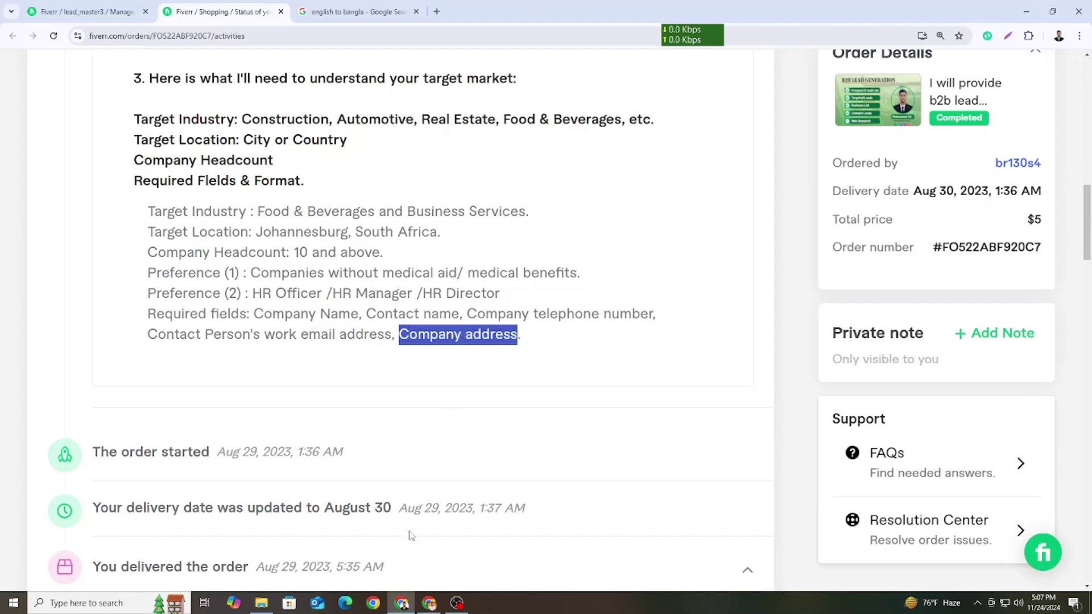
click(429, 603)
double_click(541, 224)
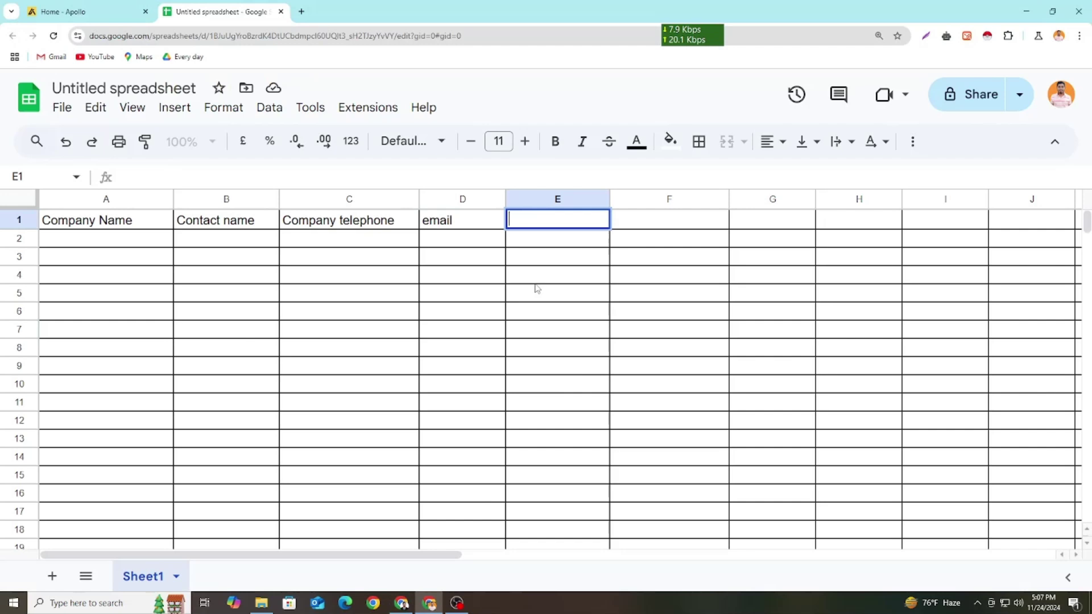
text(Company address)
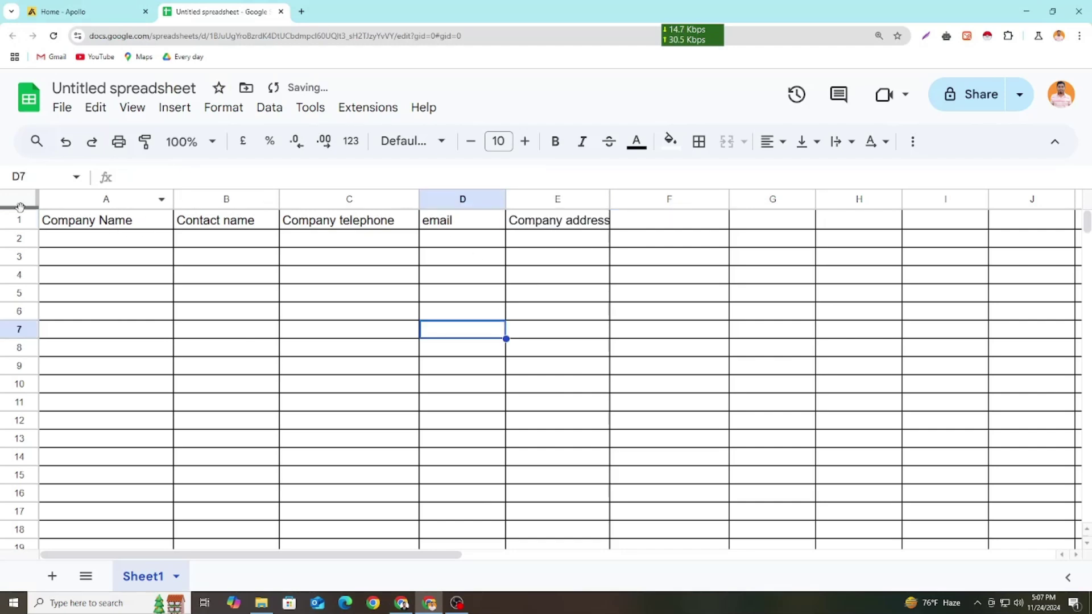
drag(173, 198, 186, 198)
click(226, 310)
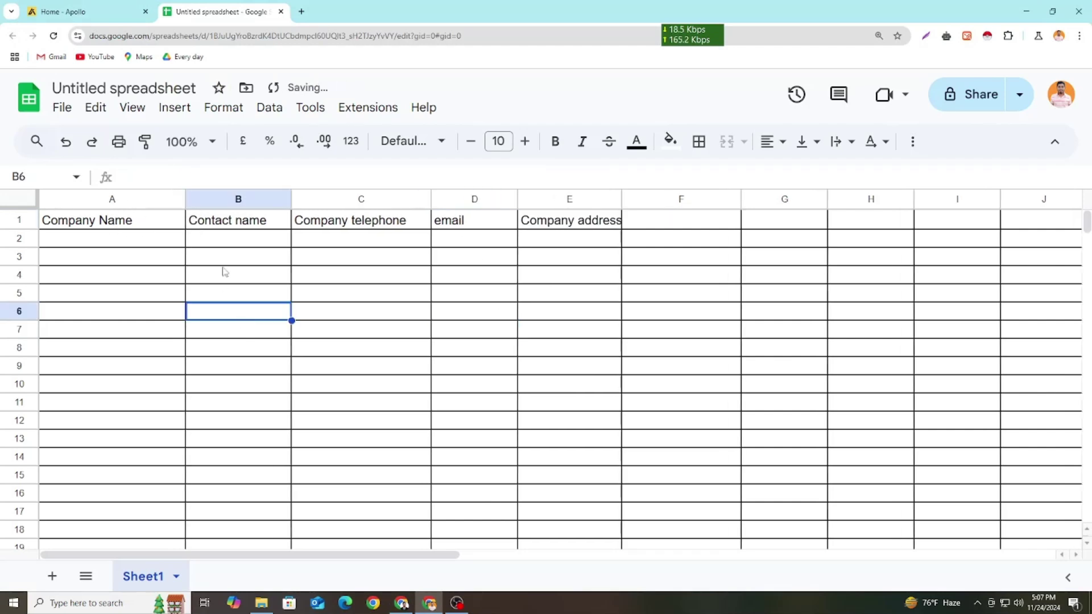
Switch to the Apollo people list and reveal the work email of the first listed Human Resources Officer.
click(91, 12)
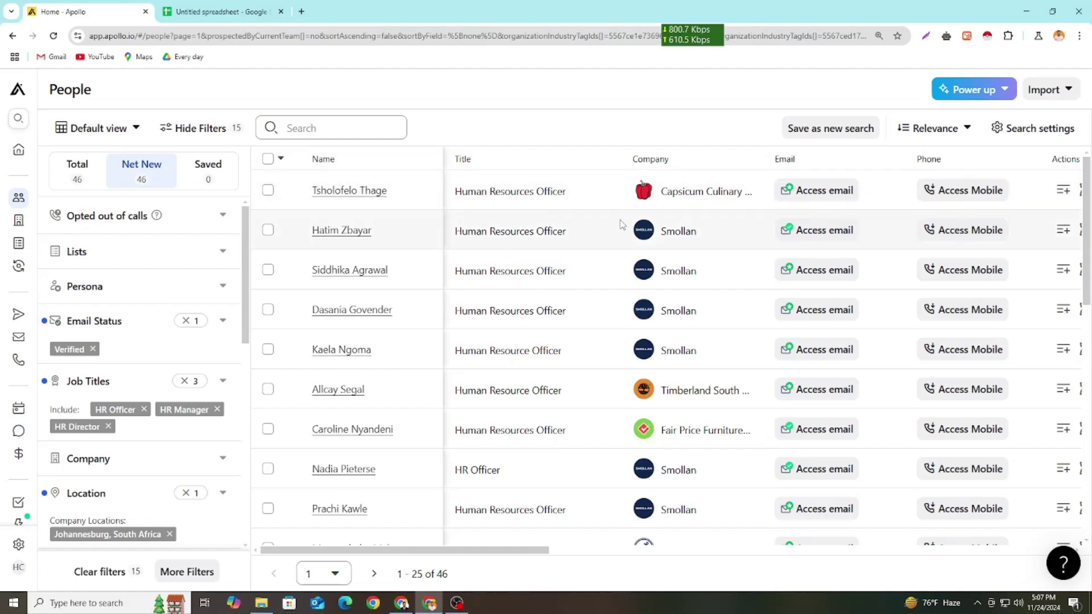
mouse_move(464, 550)
mouse_down()
mouse_move(663, 550)
mouse_move(457, 550)
mouse_up()
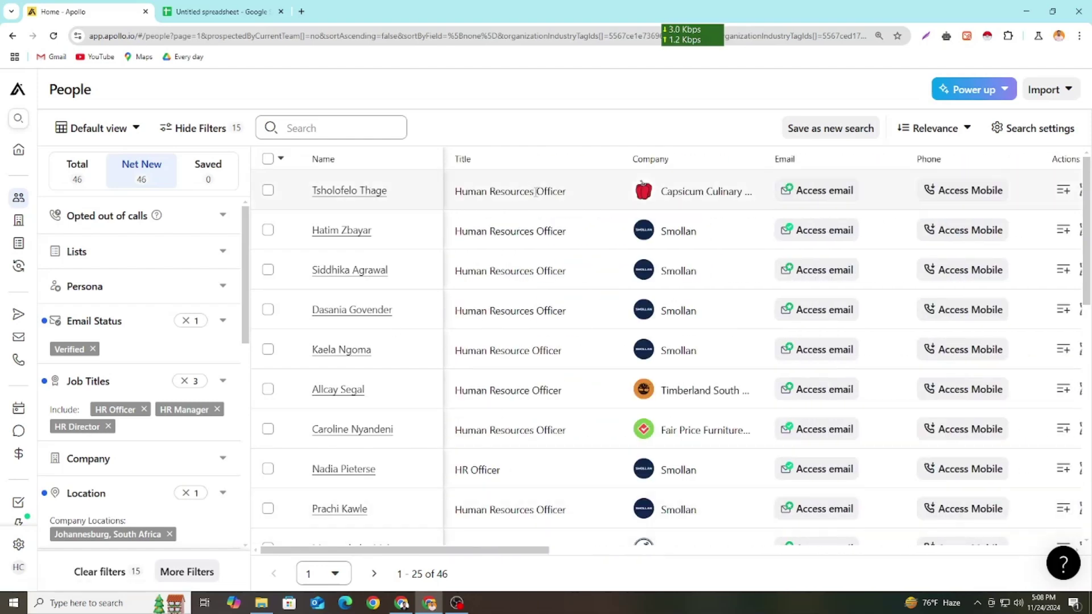
click(826, 193)
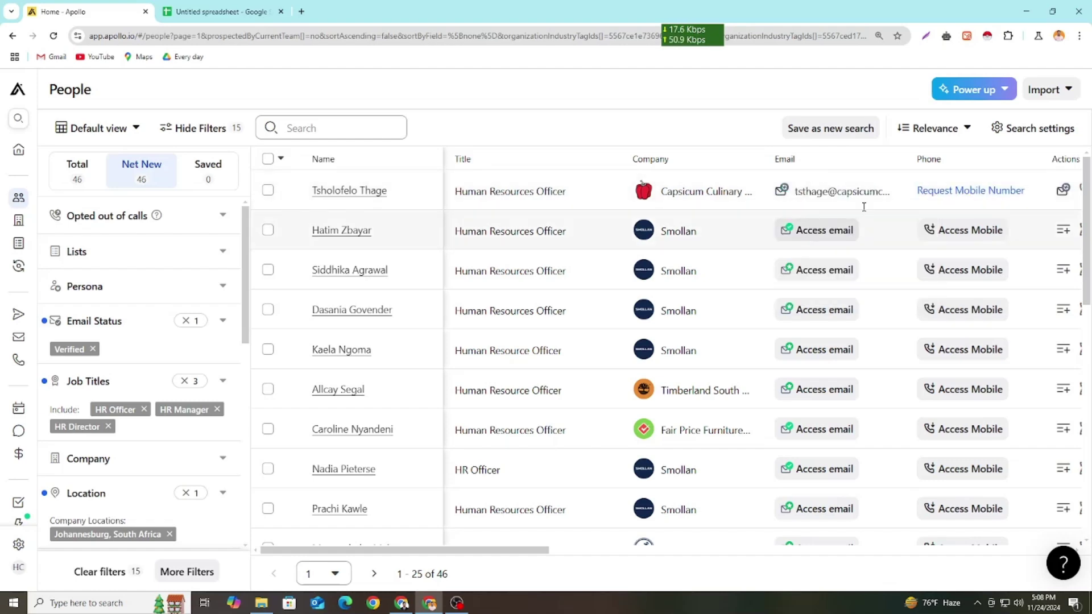
mouse_move(850, 195)
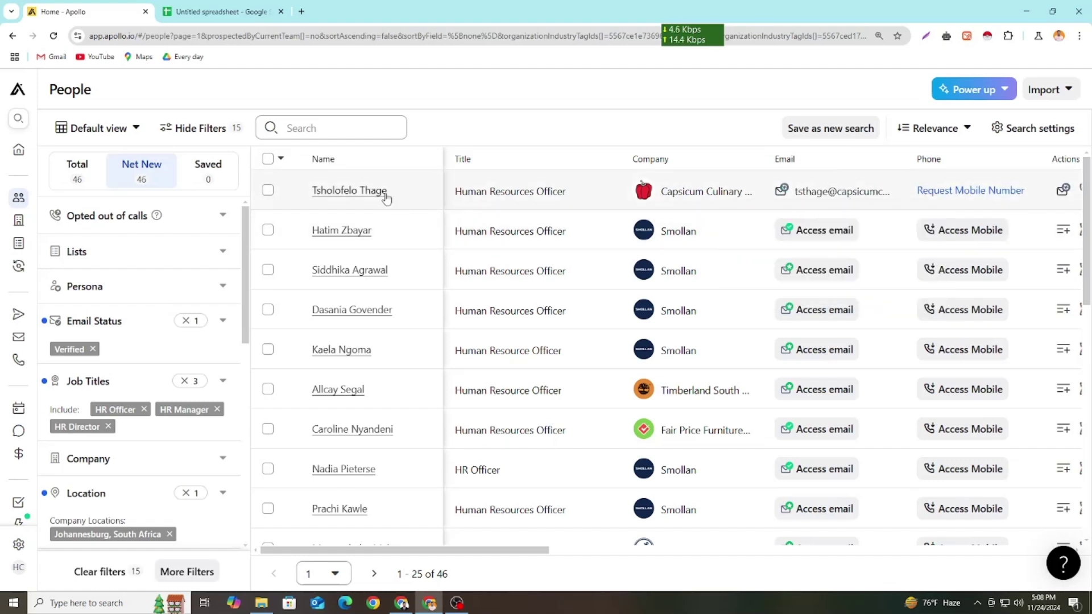
Try to copy the first contact's name from Apollo into cell B2 of the spreadsheet, and widen column B slightly.
drag(404, 195, 313, 189)
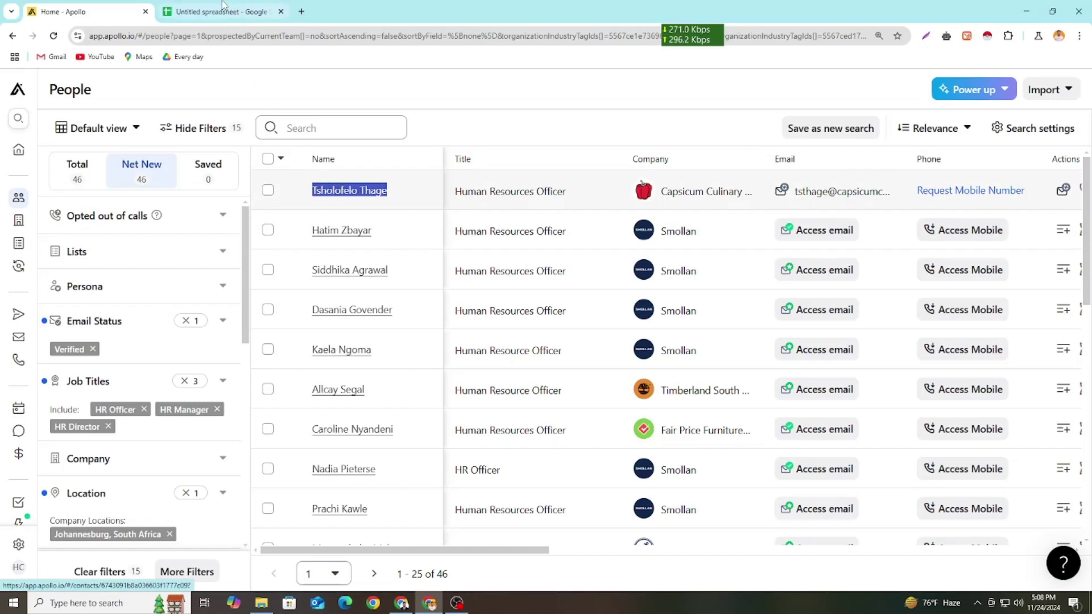
click(250, 11)
double_click(234, 234)
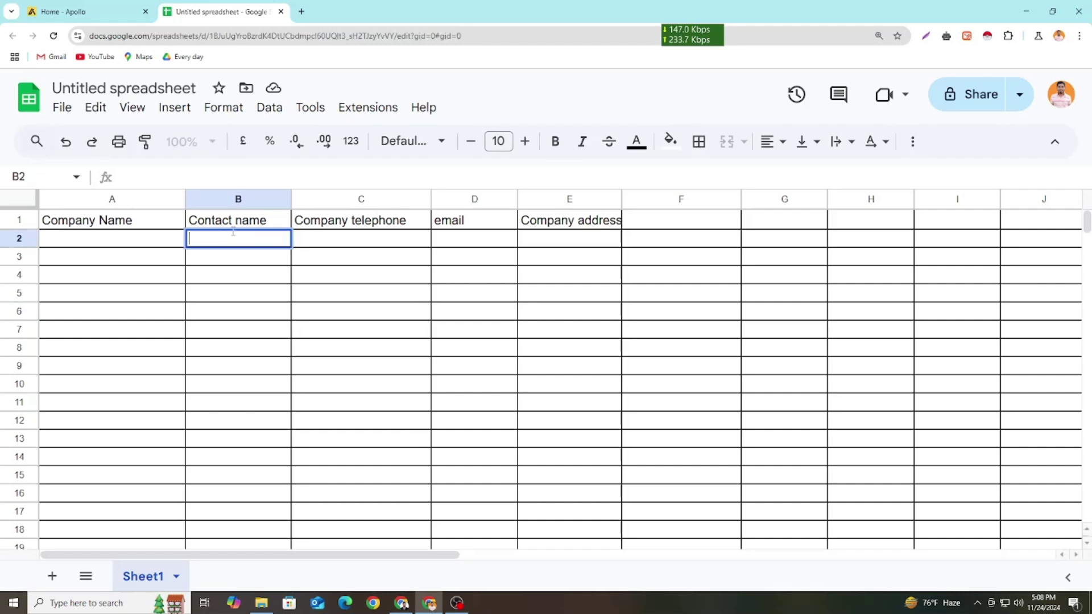
drag(294, 204, 301, 199)
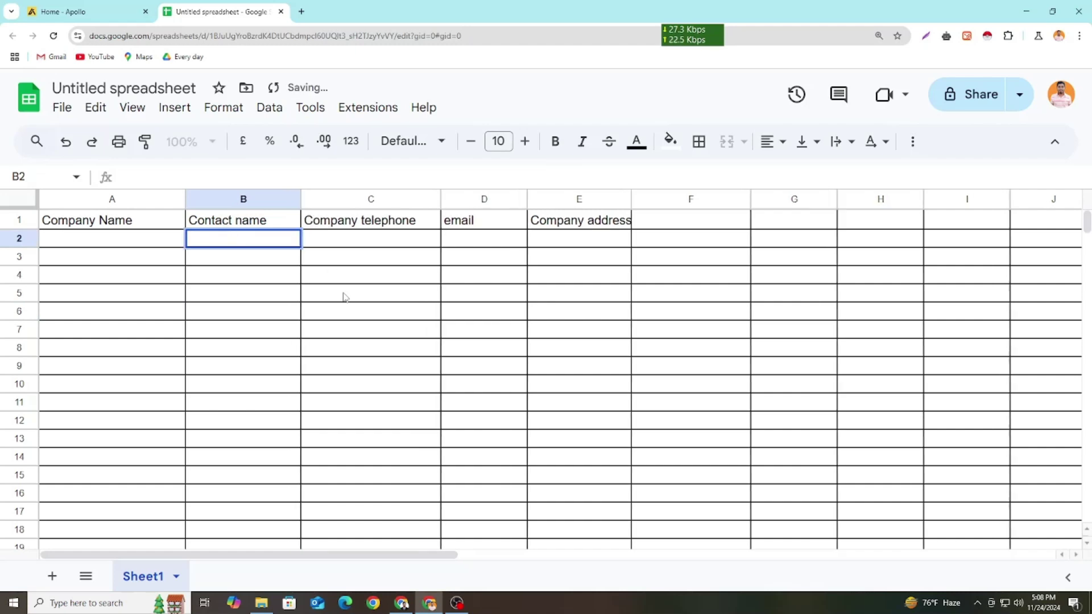
click(344, 295)
click(249, 239)
text(Company address)
click(248, 313)
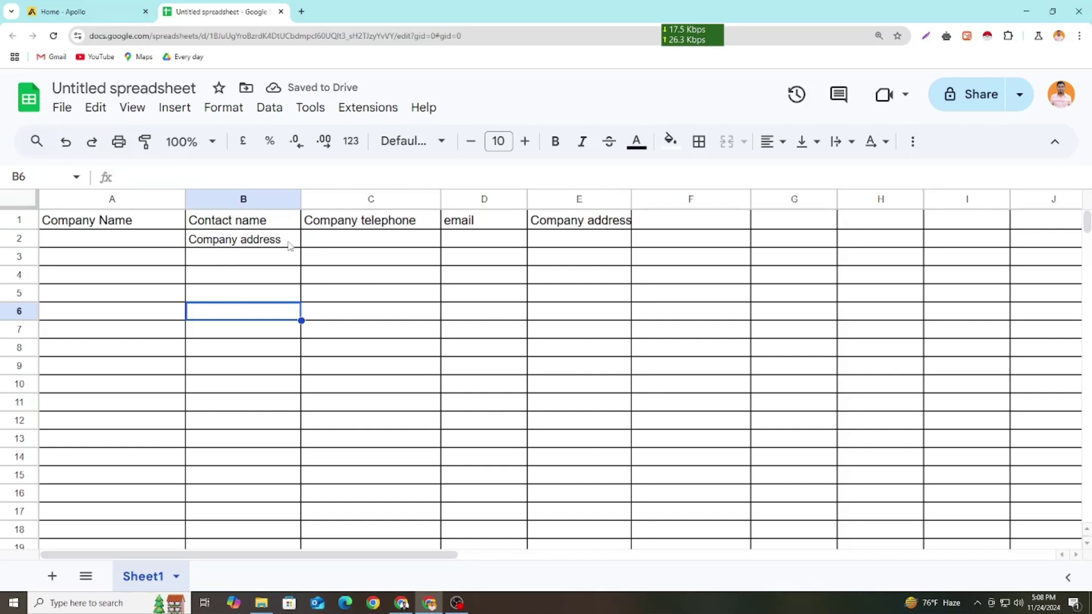
key(ctrl+minus)
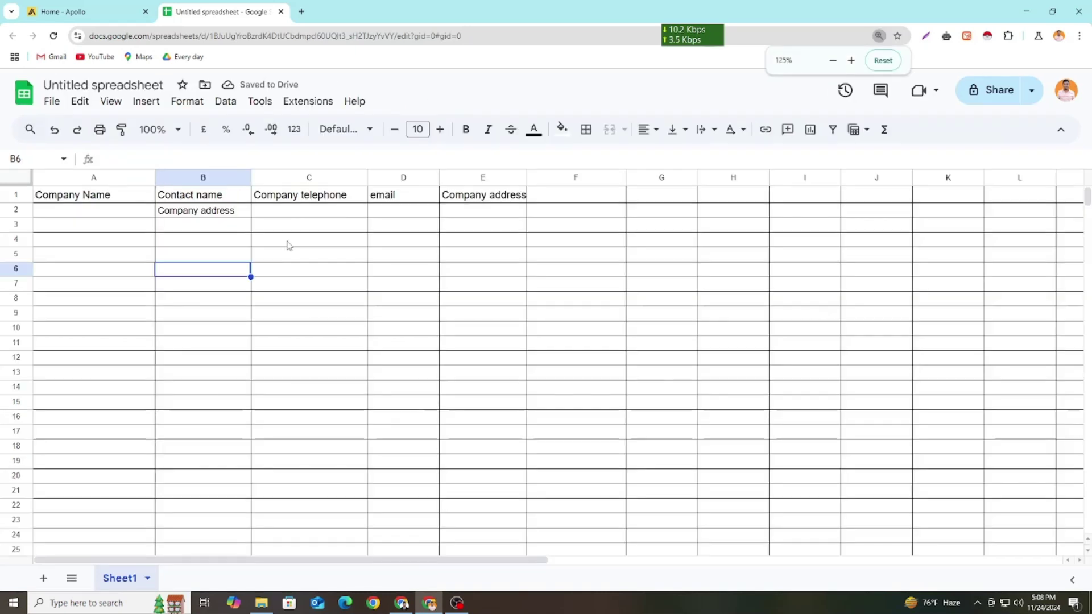
Switch back to Apollo and close the first contact's detail panel.
click(85, 12)
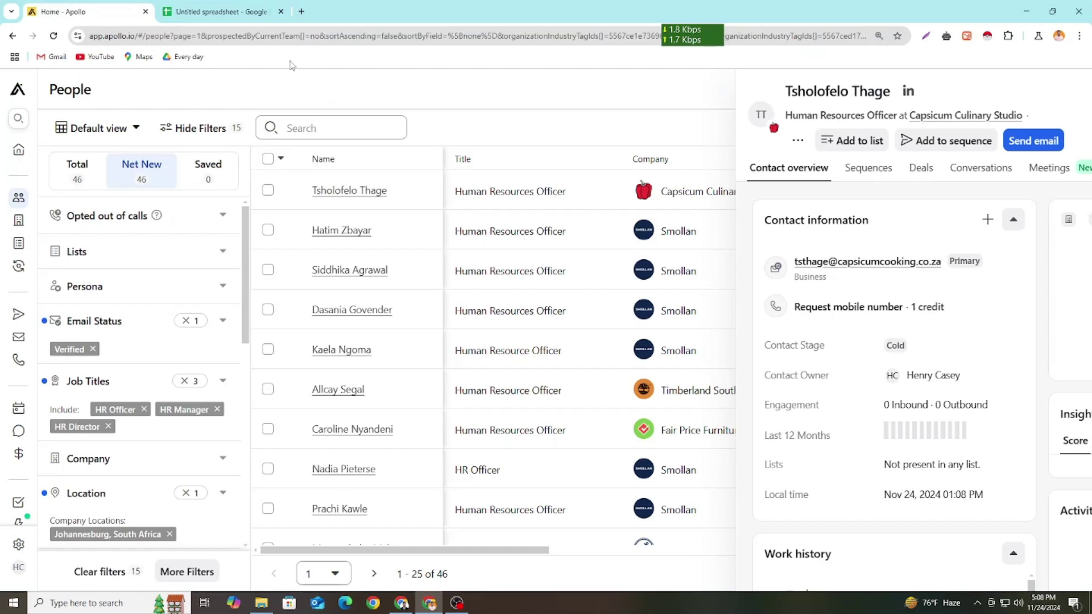
key(ctrl+Tab)
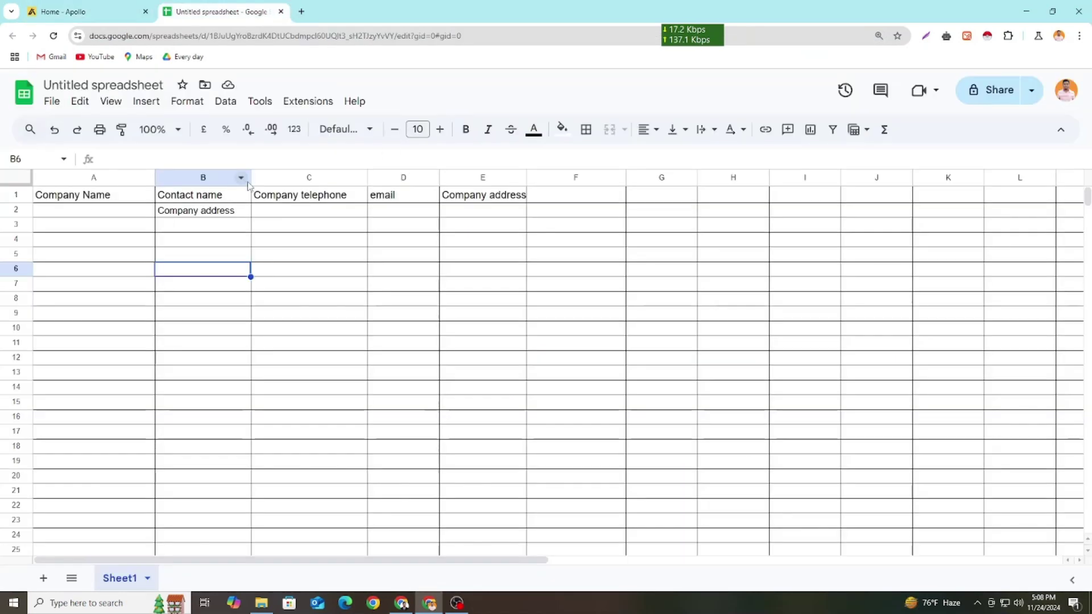
click(86, 12)
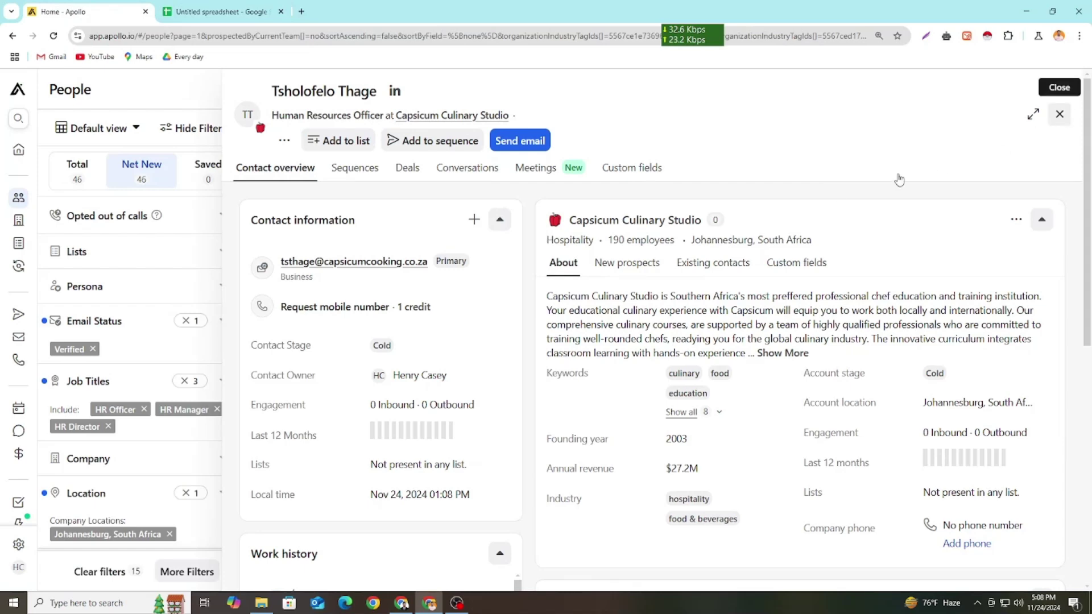
key(Escape)
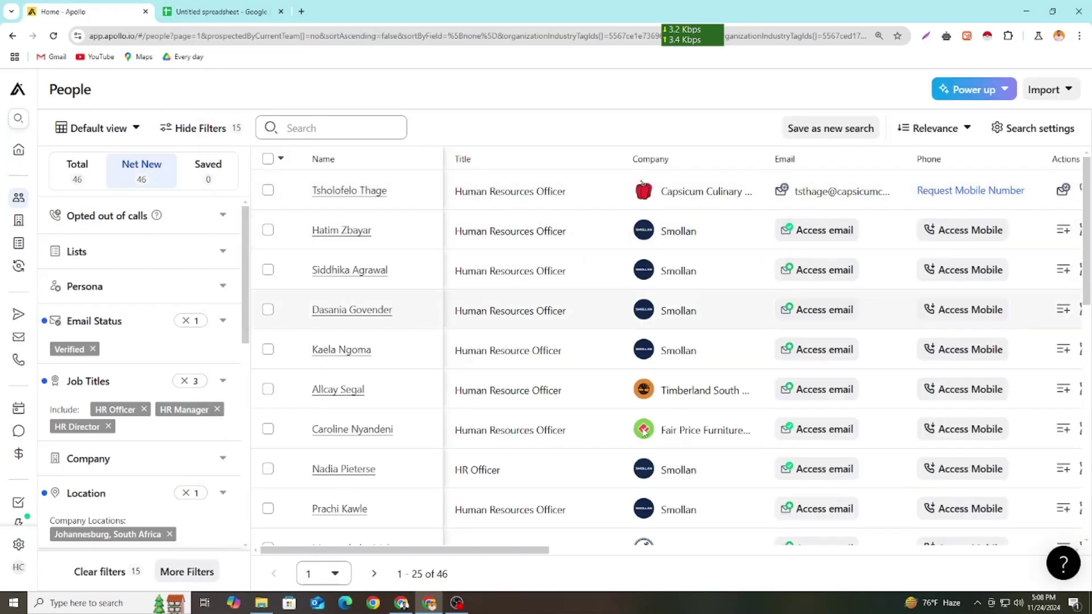
Capture the Apollo list with Lightshot, mark the first contact's company with an arrow and a rectangle, and discard the capture.
drag(397, 555, 428, 552)
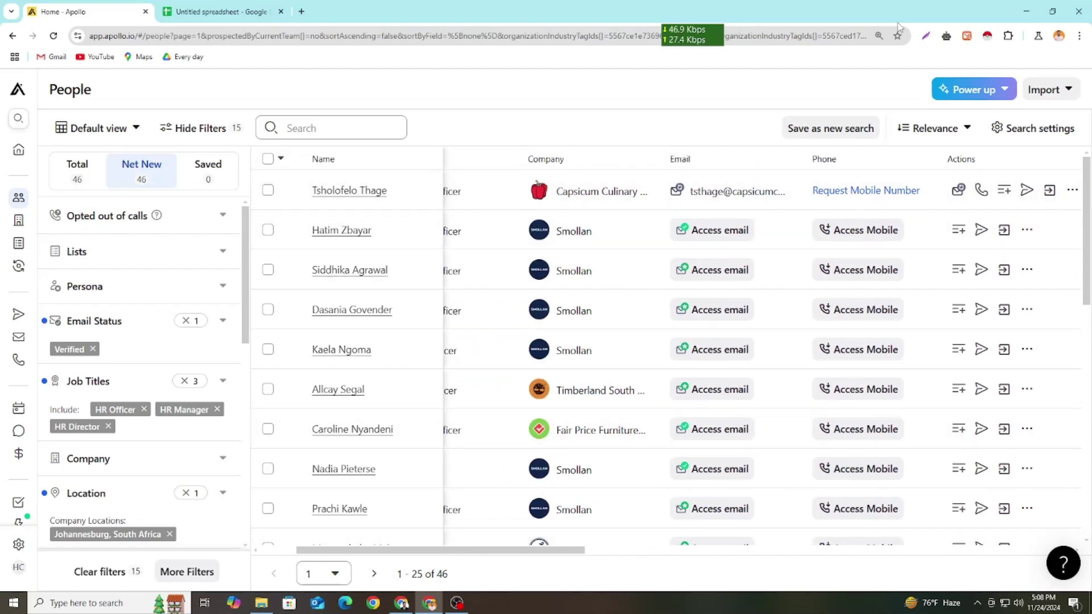
click(925, 37)
drag(169, 122, 931, 570)
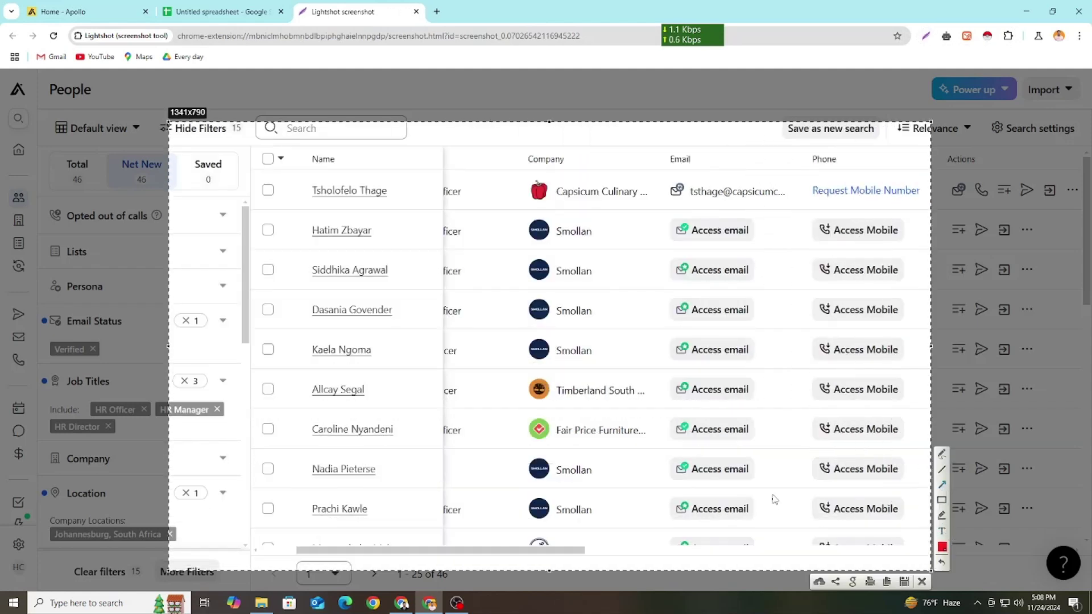
mouse_move(772, 488)
mouse_down()
mouse_move(520, 186)
mouse_move(541, 176)
mouse_up()
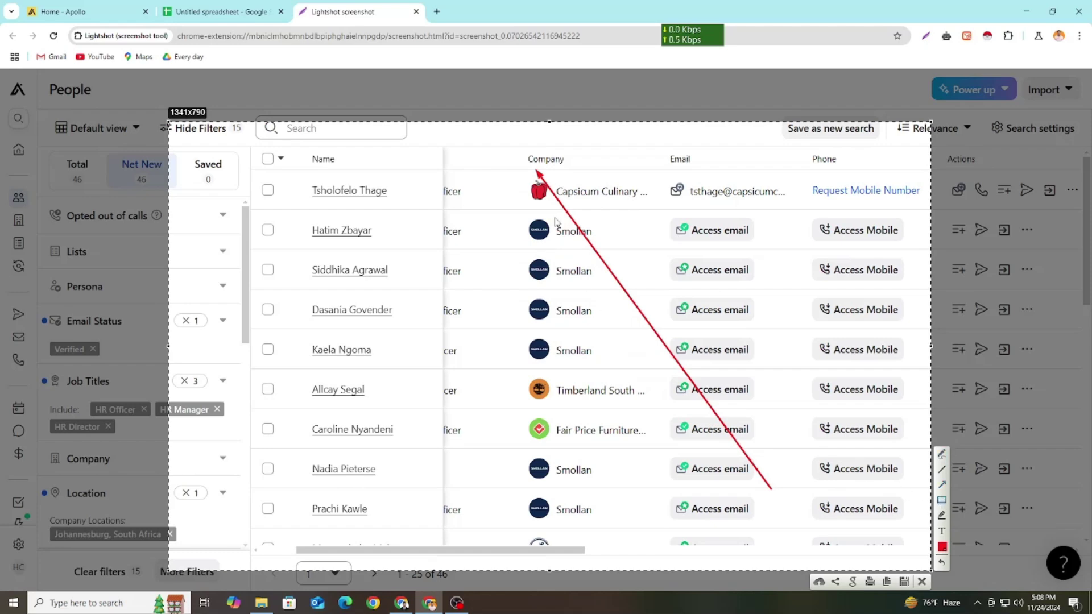
mouse_move(509, 173)
mouse_down()
mouse_move(534, 194)
mouse_move(624, 203)
mouse_up()
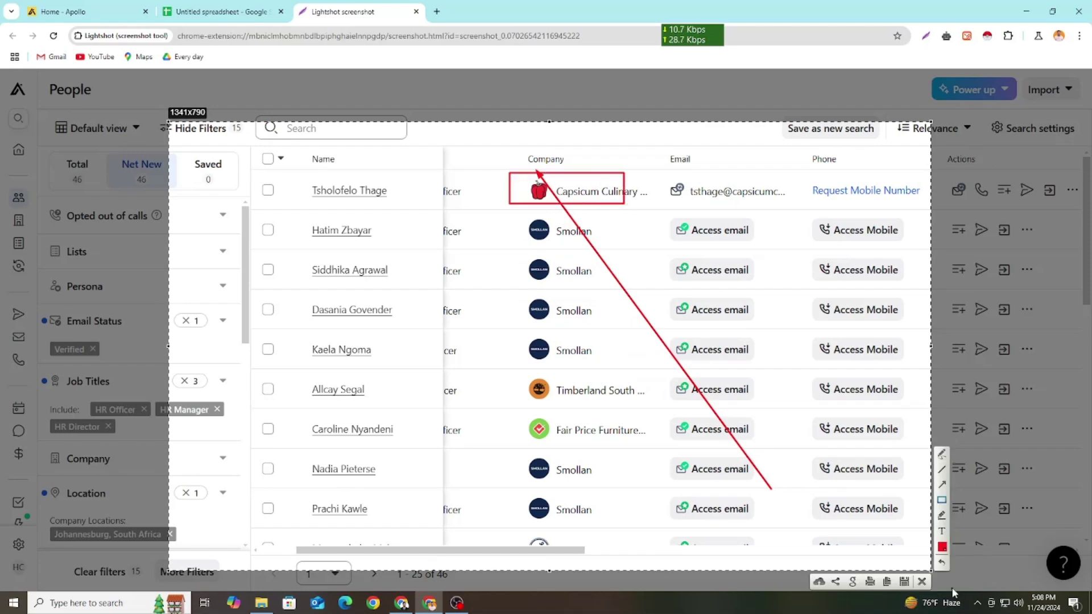
click(922, 581)
key(ctrl+shift+Tab)
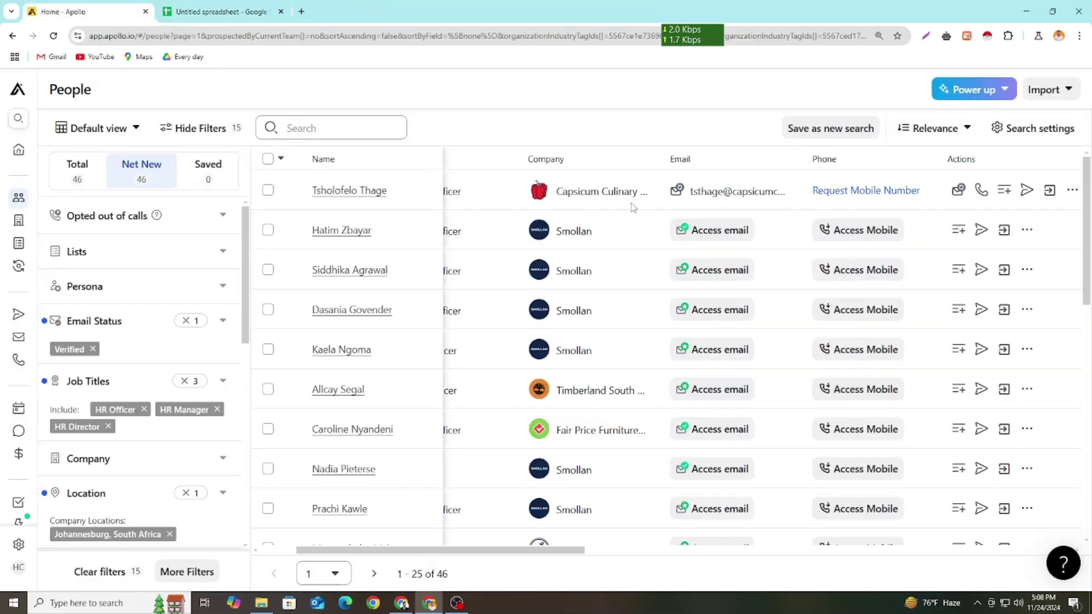
Open the first contact's company profile in Apollo and copy the name "Capsicum Culinary Studio" into cell A2 of the spreadsheet.
click(580, 191)
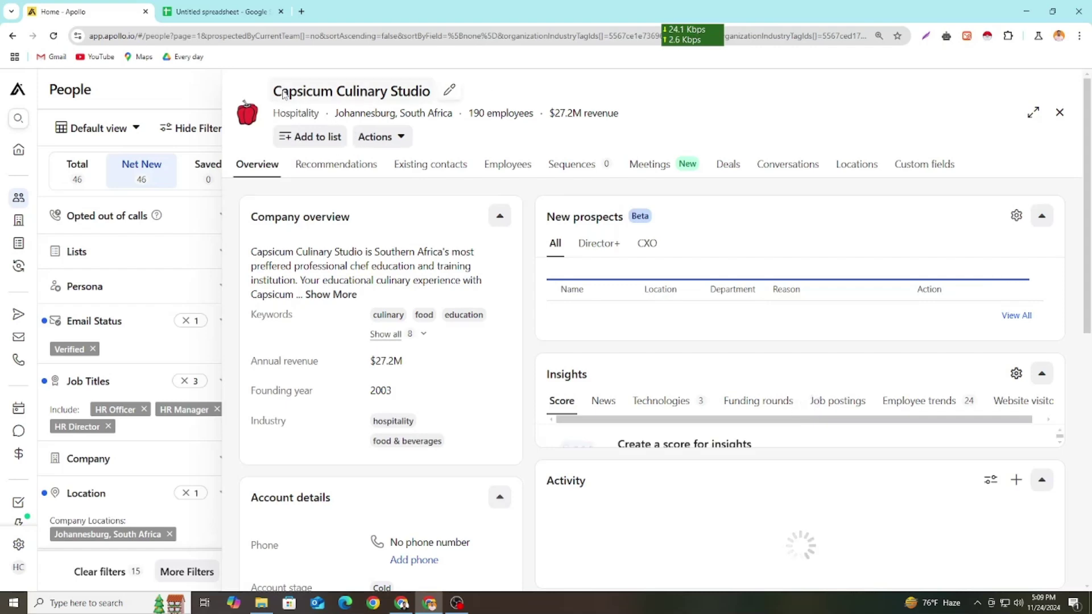
drag(284, 94, 432, 98)
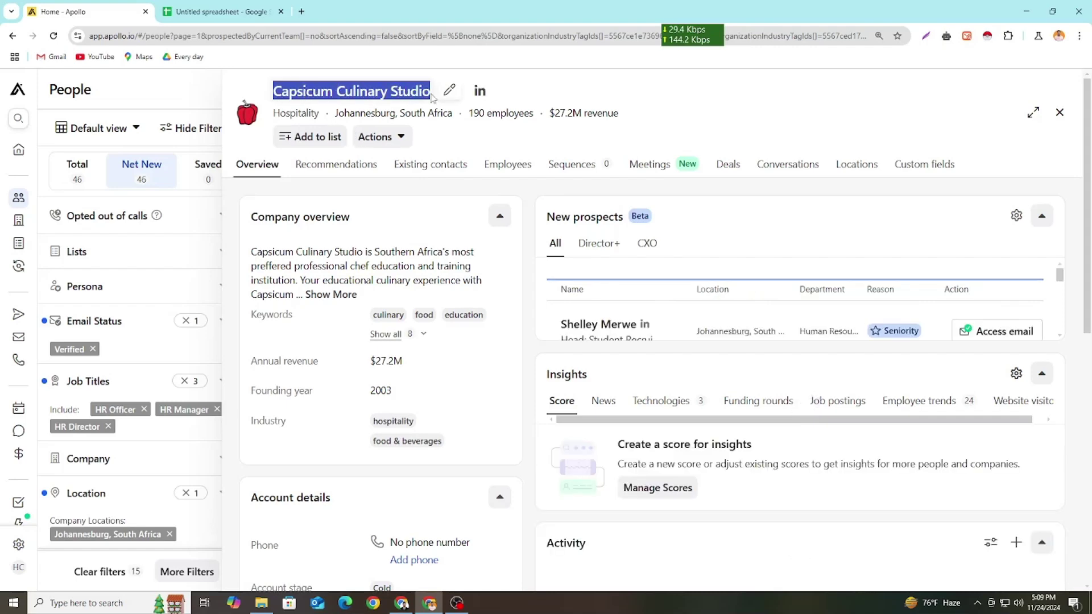
click(449, 89)
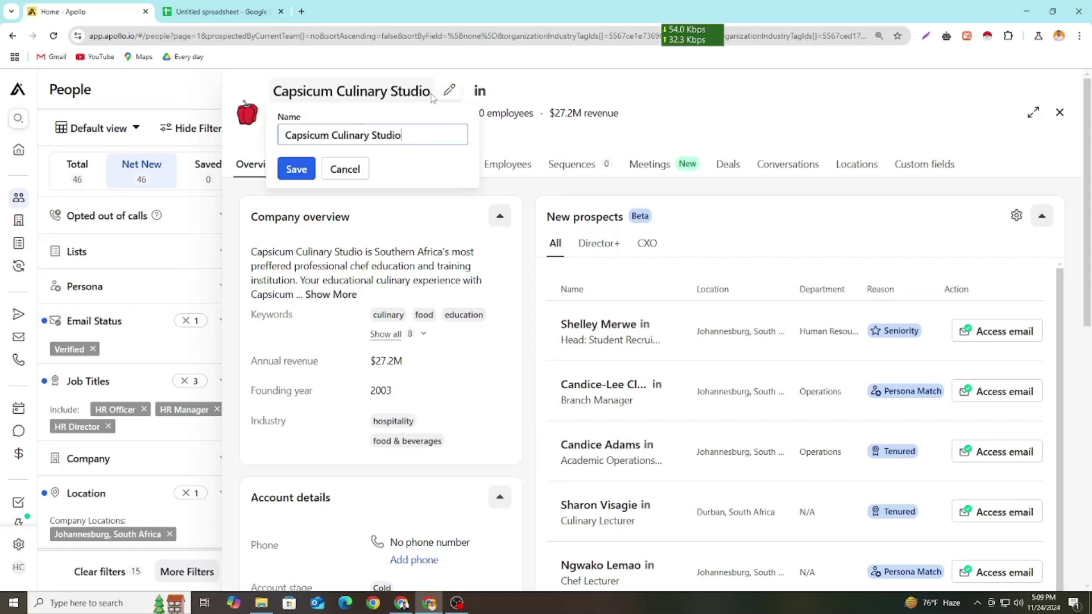
drag(404, 134, 286, 135)
key(ctrl+c)
click(246, 7)
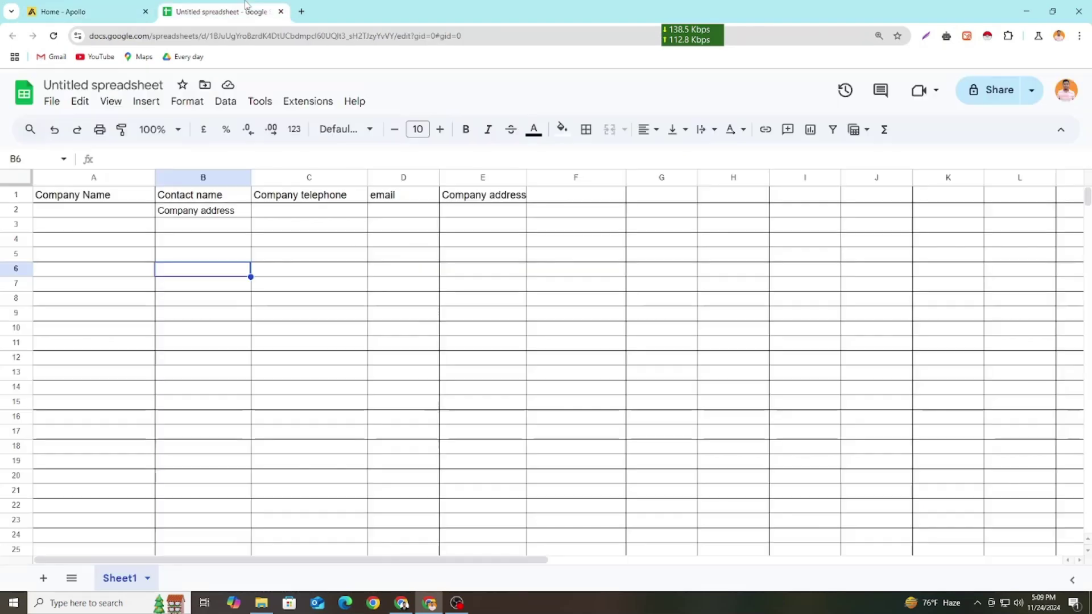
click(90, 210)
double_click(90, 210)
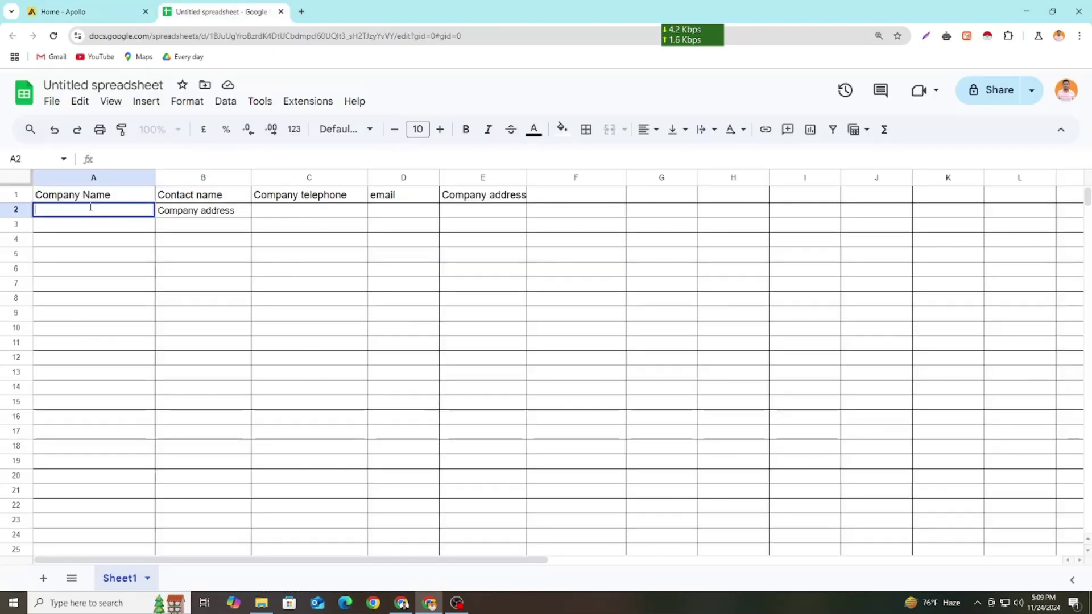
key(ctrl+v)
click(112, 260)
Close the company profile in Apollo and select the first contact's job title, "Human Resources Officer", in the people list.
click(126, 6)
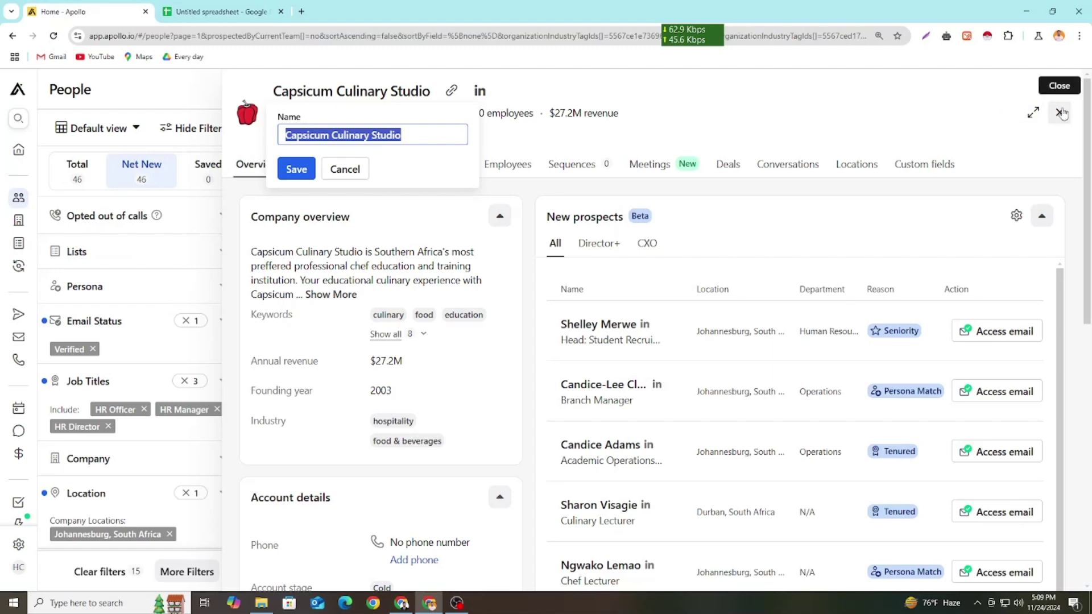
key(Escape)
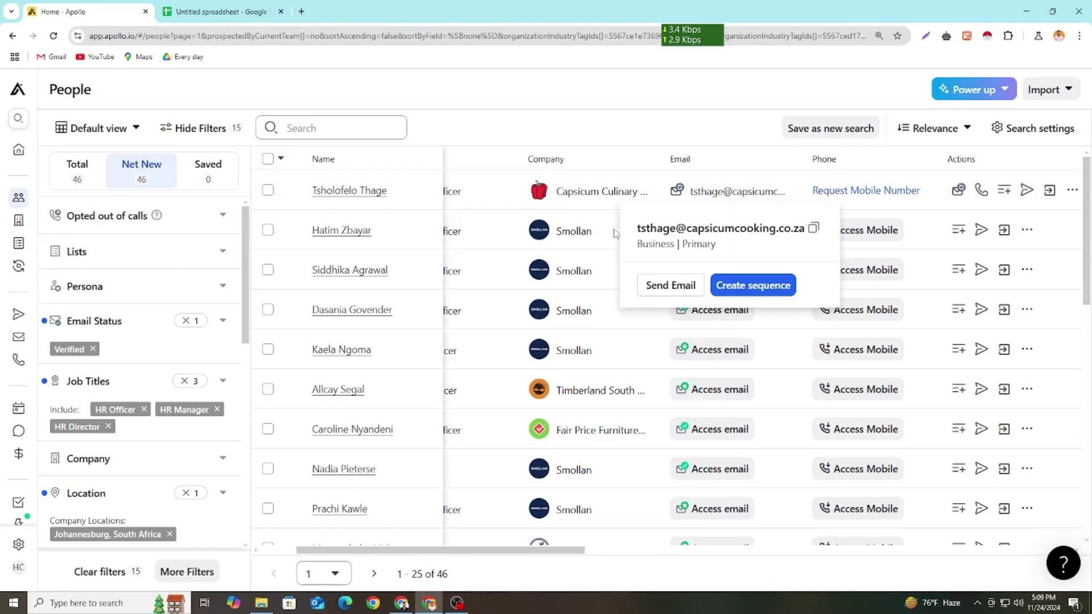
drag(443, 550, 407, 550)
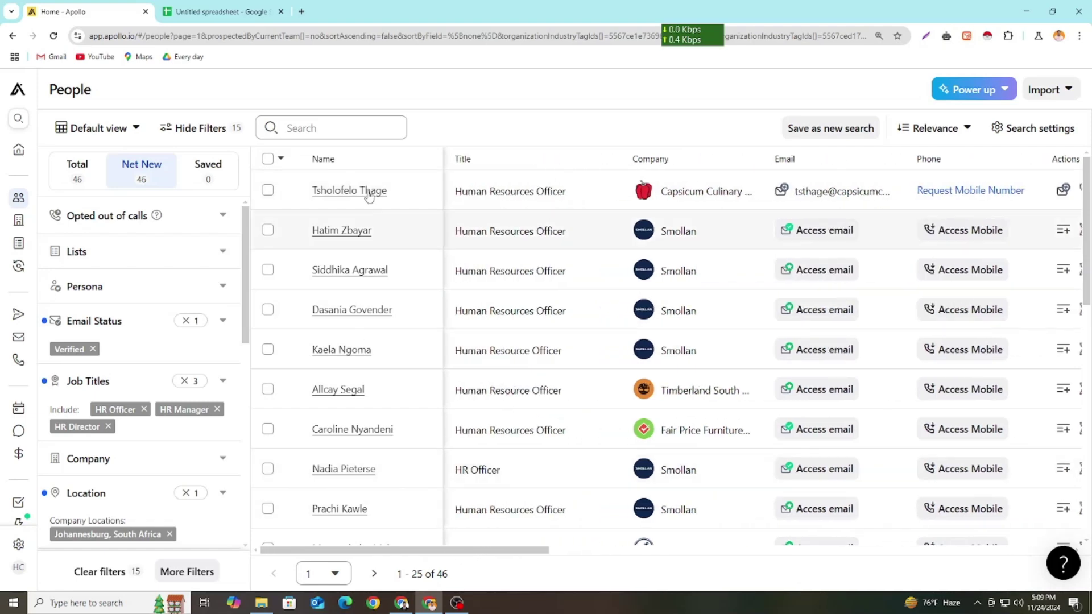
drag(564, 188, 461, 192)
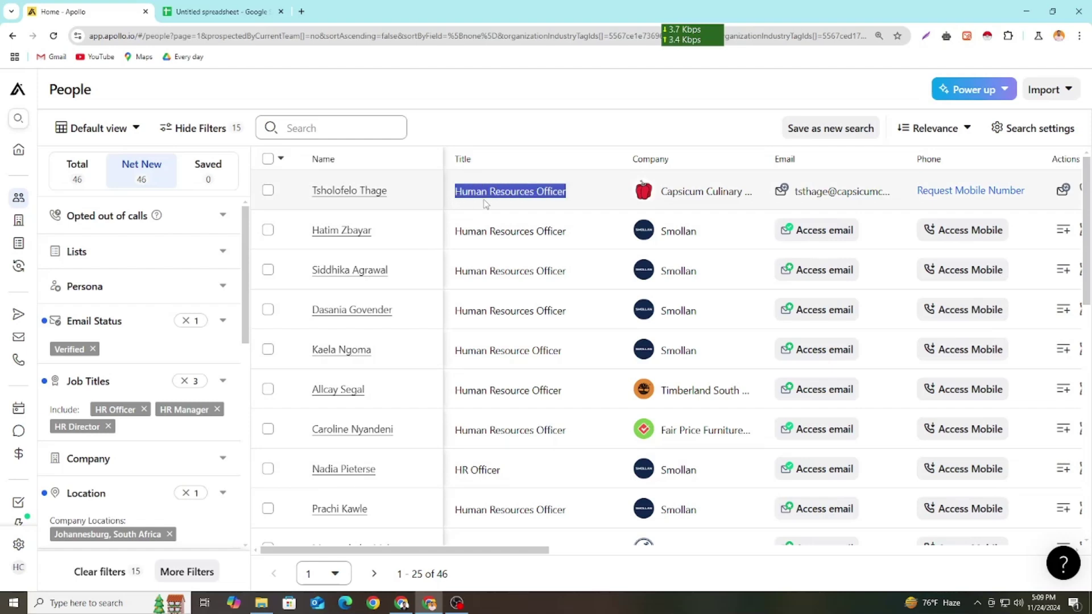
Switch to the spreadsheet and insert a column before Company telephone with the header "Job Title".
click(217, 11)
click(289, 269)
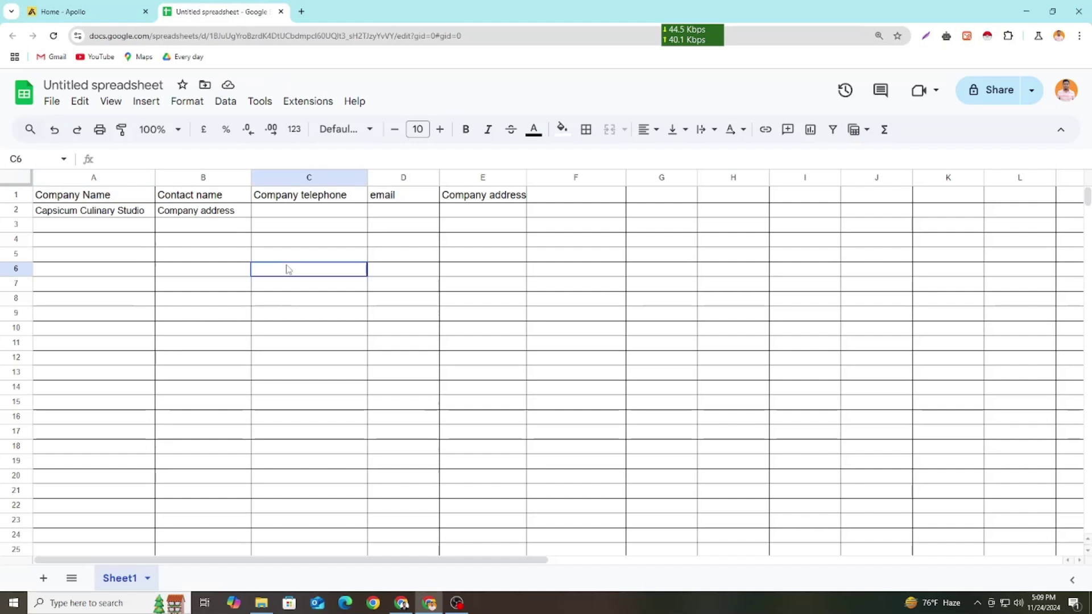
click(279, 178)
right_click(288, 235)
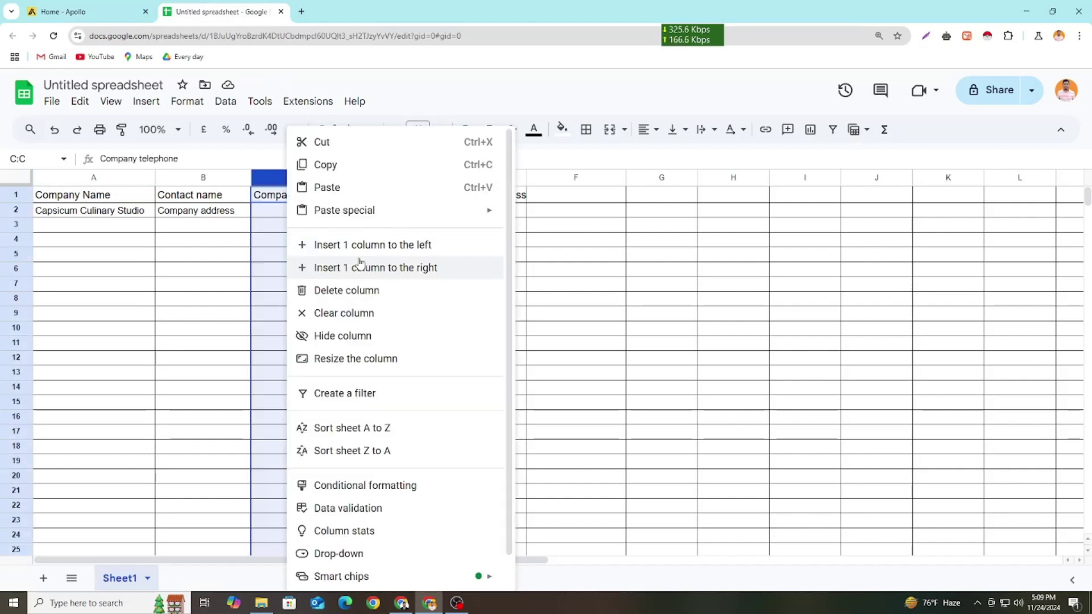
click(322, 245)
click(279, 196)
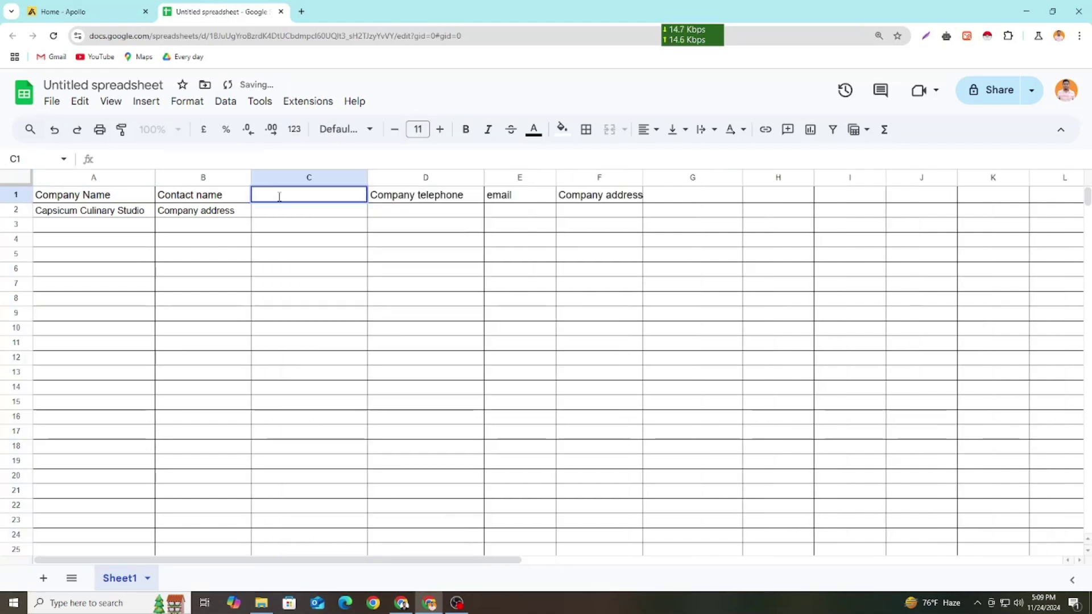
text(Jo)
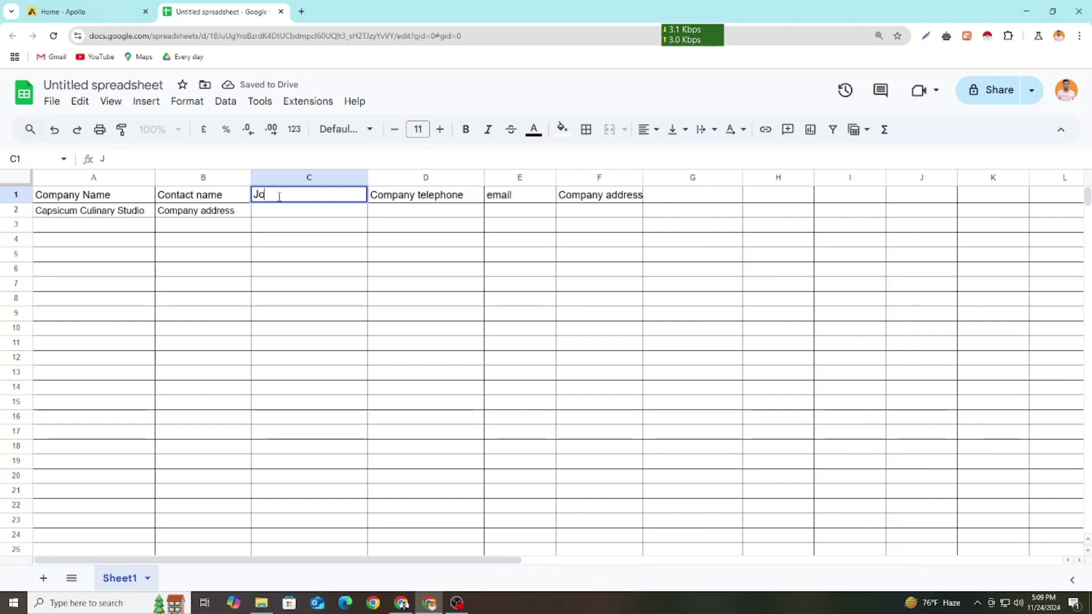
text(b Ti)
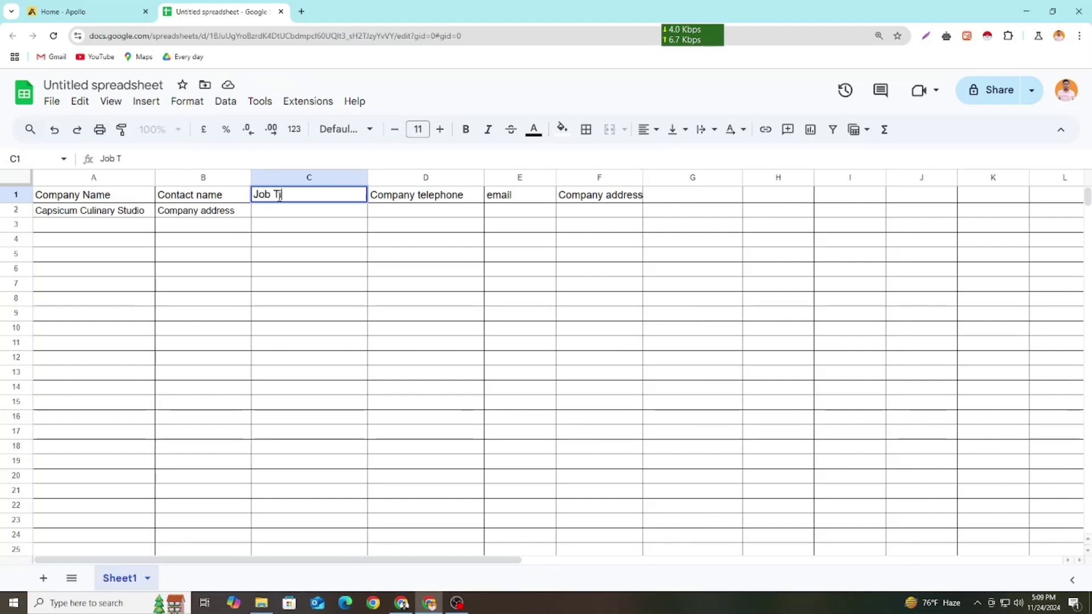
text(tle)
key(Return)
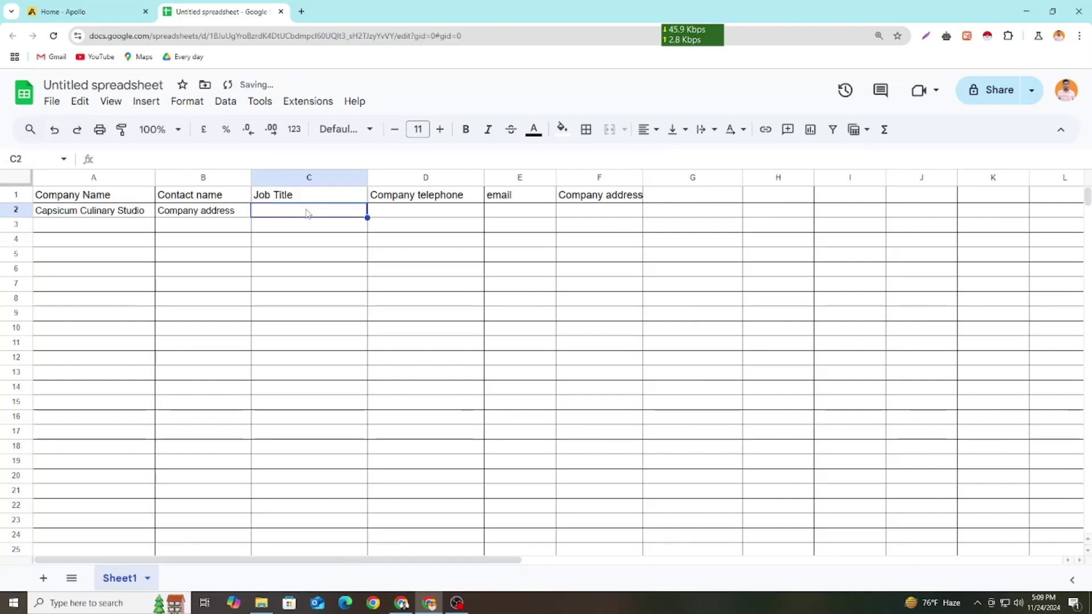
Copy the first contact's job title, "Human Resources Officer", from Apollo into cell C2 of the spreadsheet.
click(101, 14)
click(221, 17)
text(Human Resources Officer)
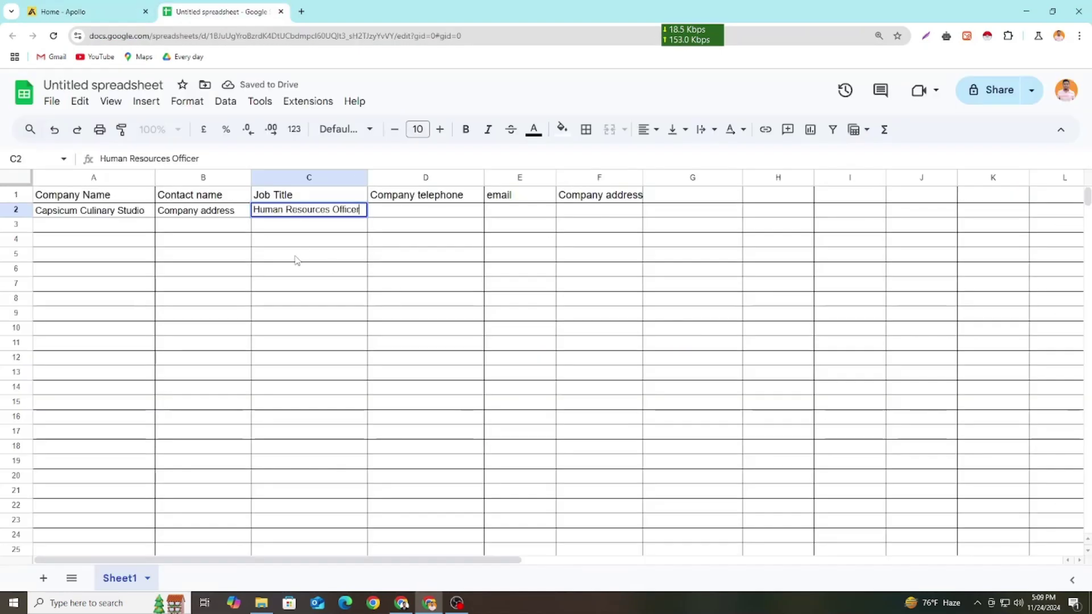
click(295, 257)
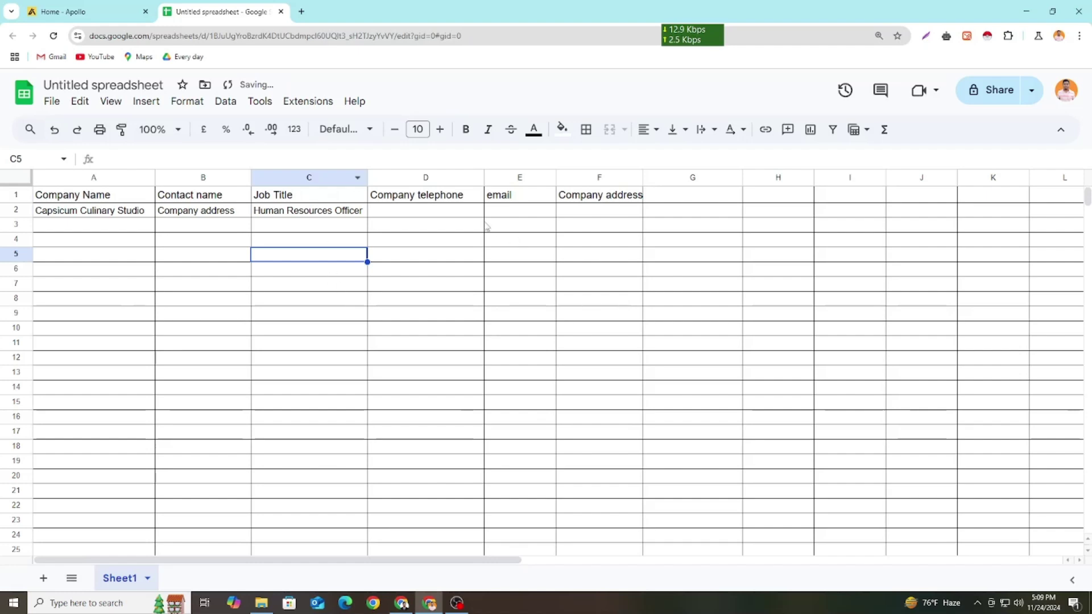
Copy the first contact's email from Apollo into cell E2 of the spreadsheet and widen the email column to fit it.
click(423, 195)
click(429, 210)
key(ctrl+shift+Tab)
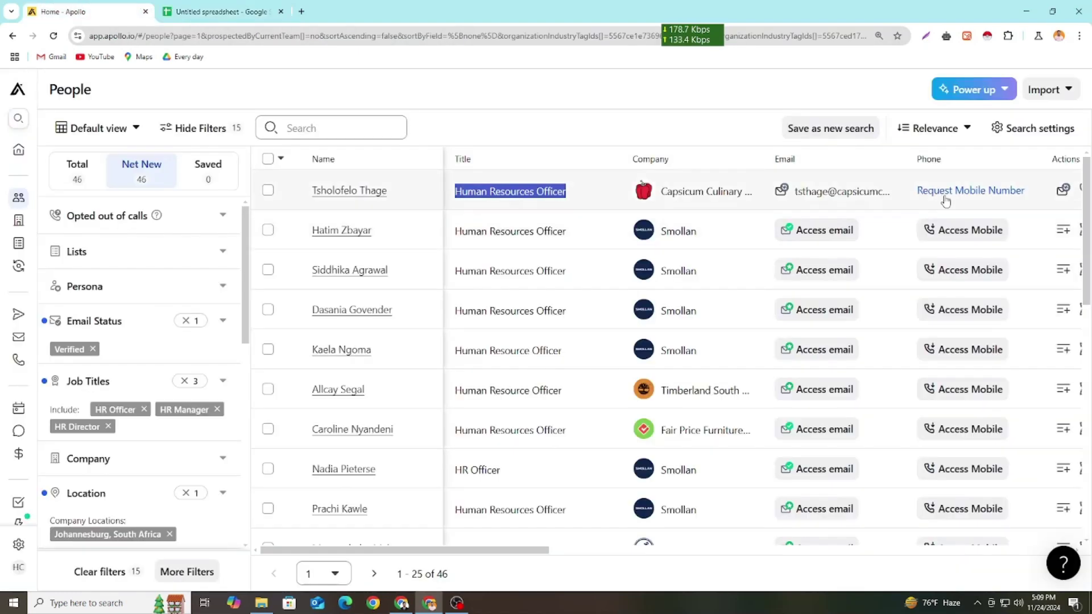
drag(519, 550, 575, 541)
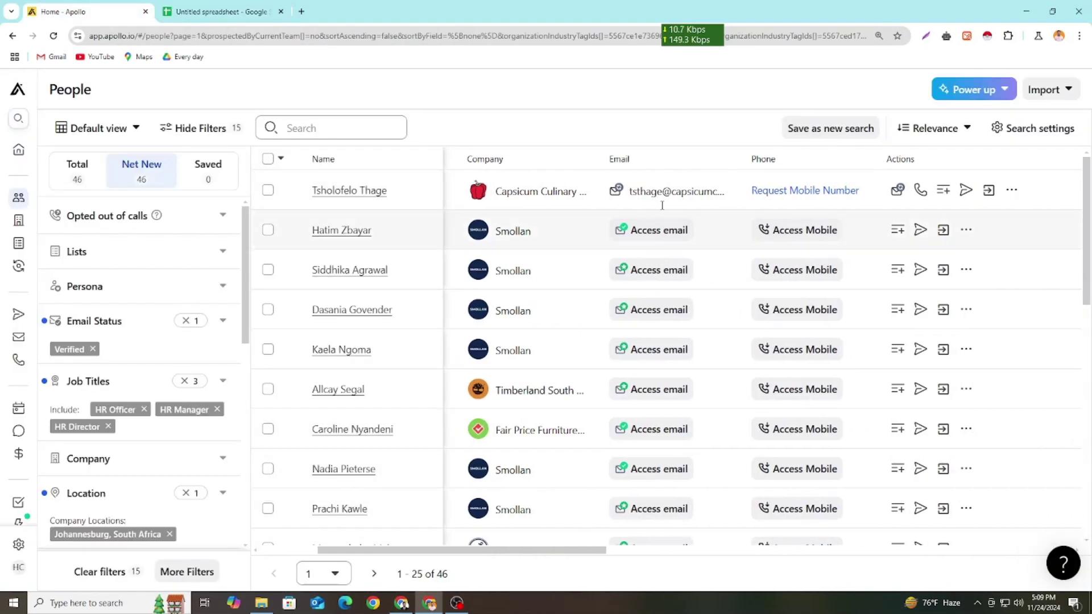
mouse_move(659, 192)
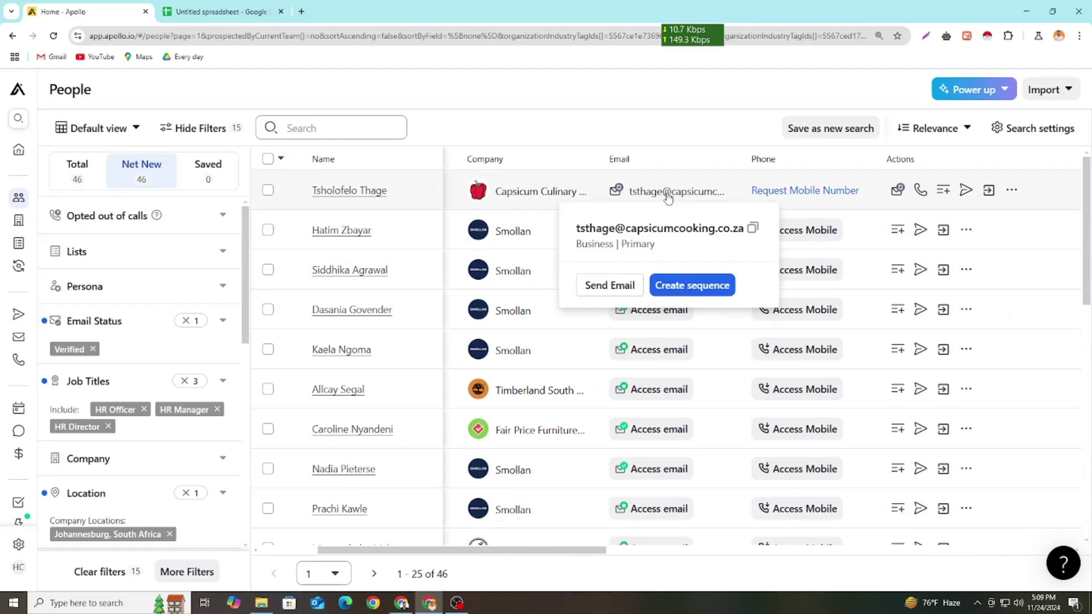
click(751, 229)
key(ctrl+Tab)
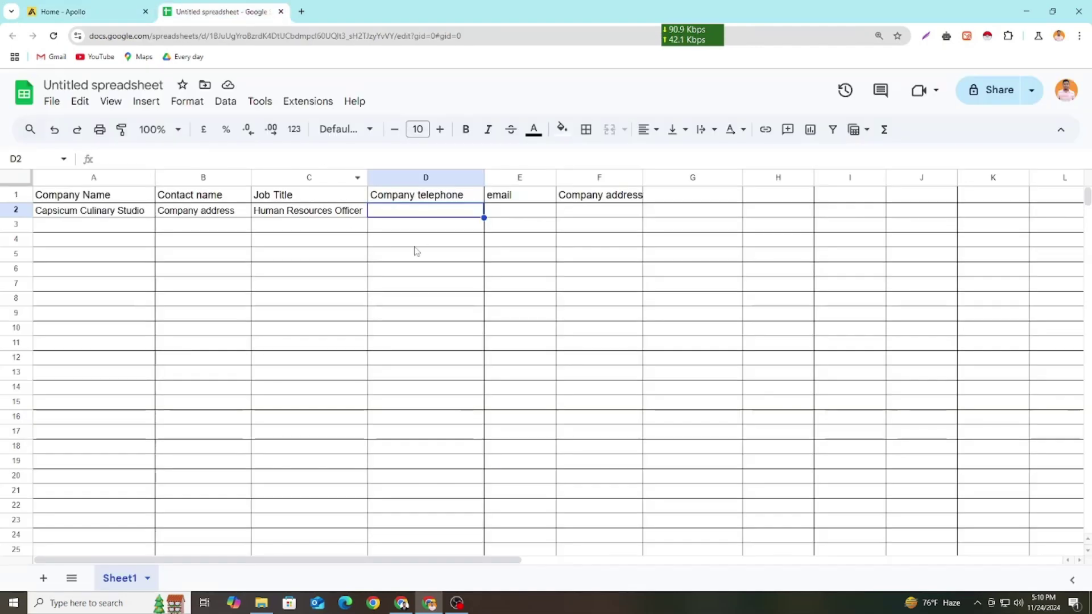
click(499, 212)
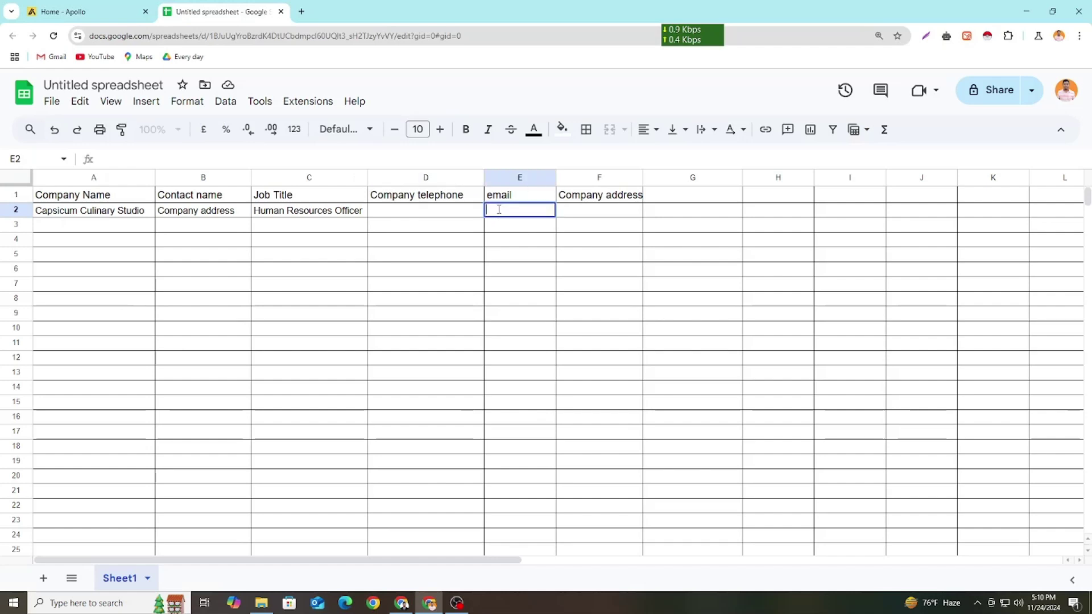
key(ctrl+v)
click(435, 301)
drag(556, 178, 638, 177)
click(522, 290)
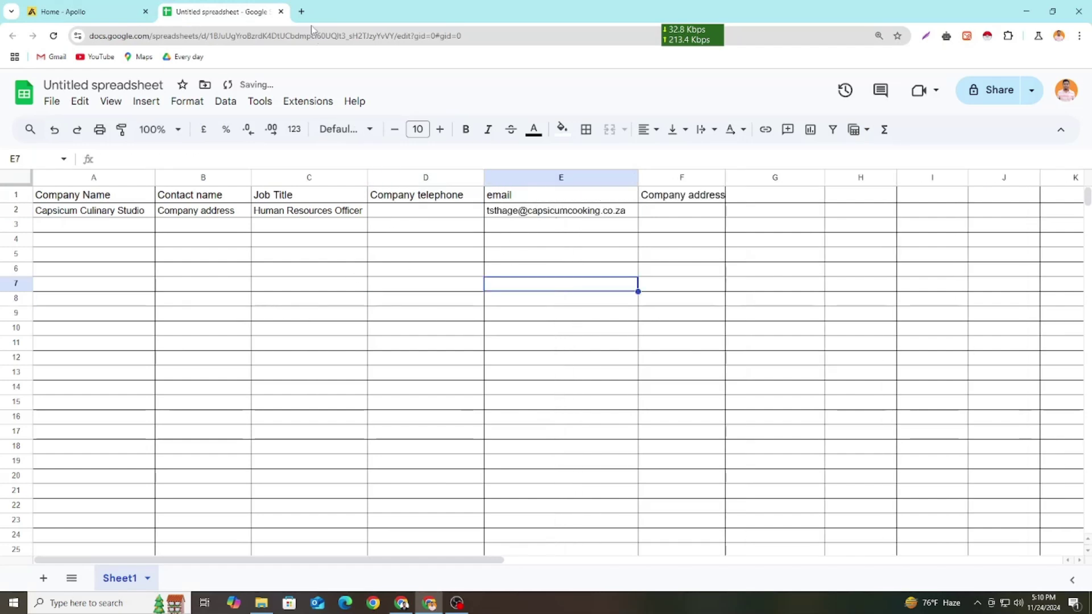
Capture Apollo's company location column with Lightshot, mark its header with an arrow and the first location with a rectangle, and discard the capture.
click(59, 12)
drag(396, 552, 810, 544)
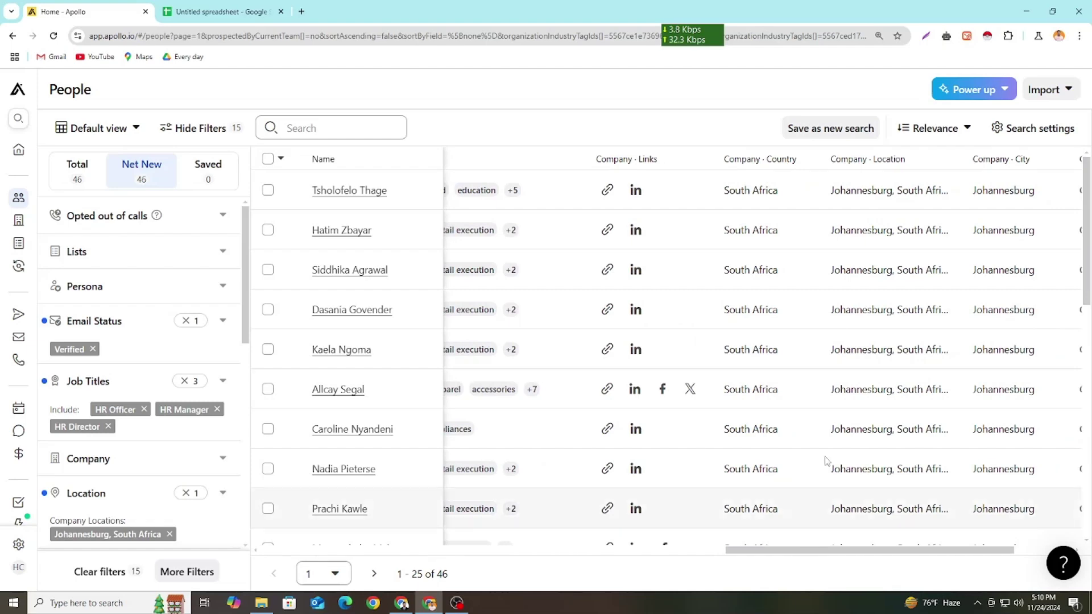
click(947, 36)
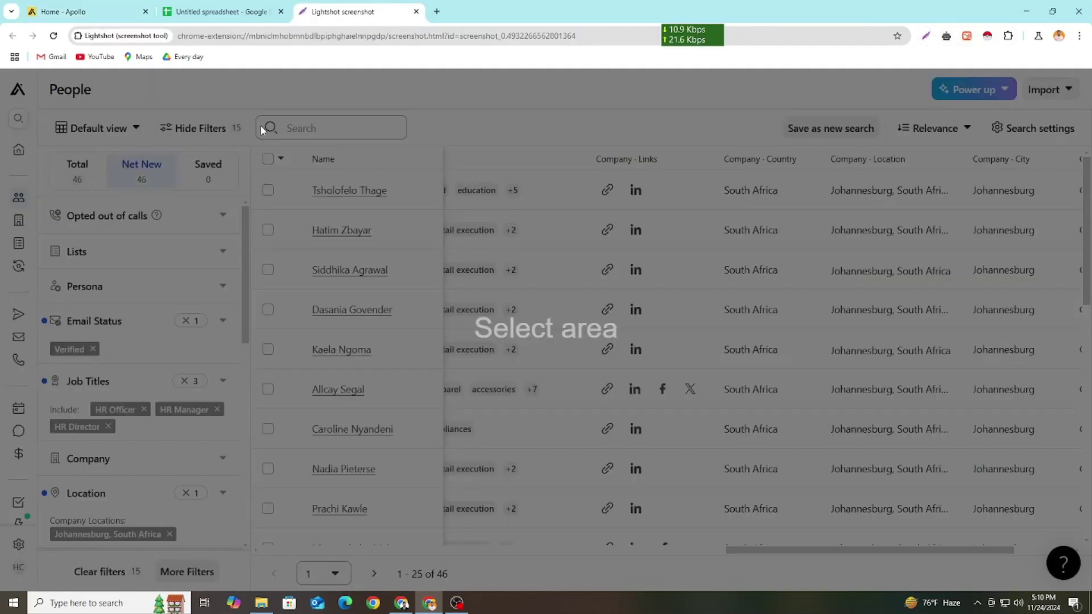
mouse_move(234, 90)
mouse_down()
mouse_move(952, 234)
mouse_move(1067, 411)
mouse_move(1074, 491)
mouse_up()
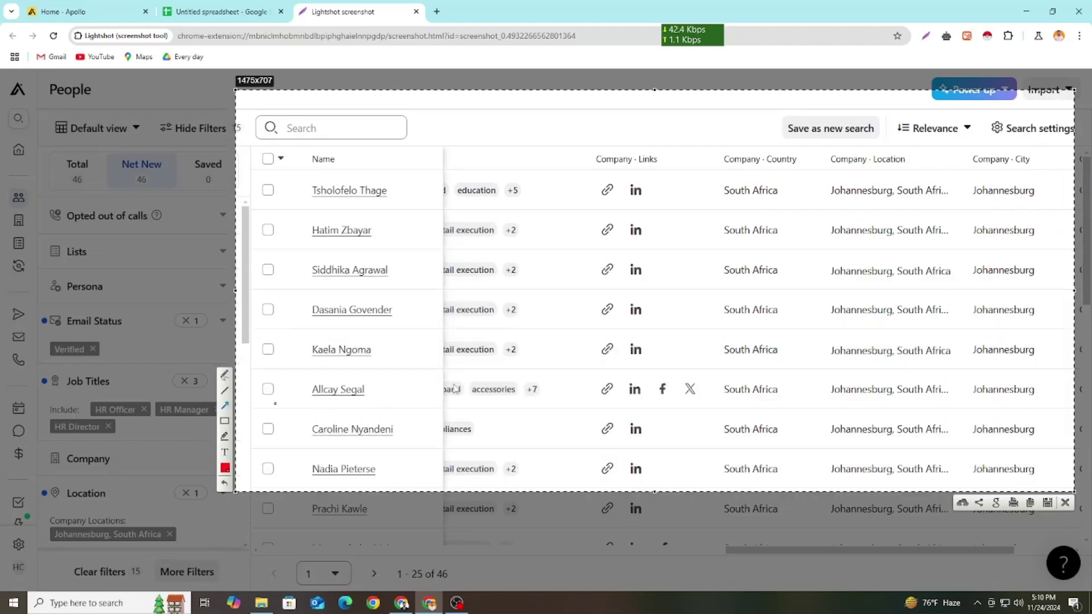
drag(613, 234, 825, 162)
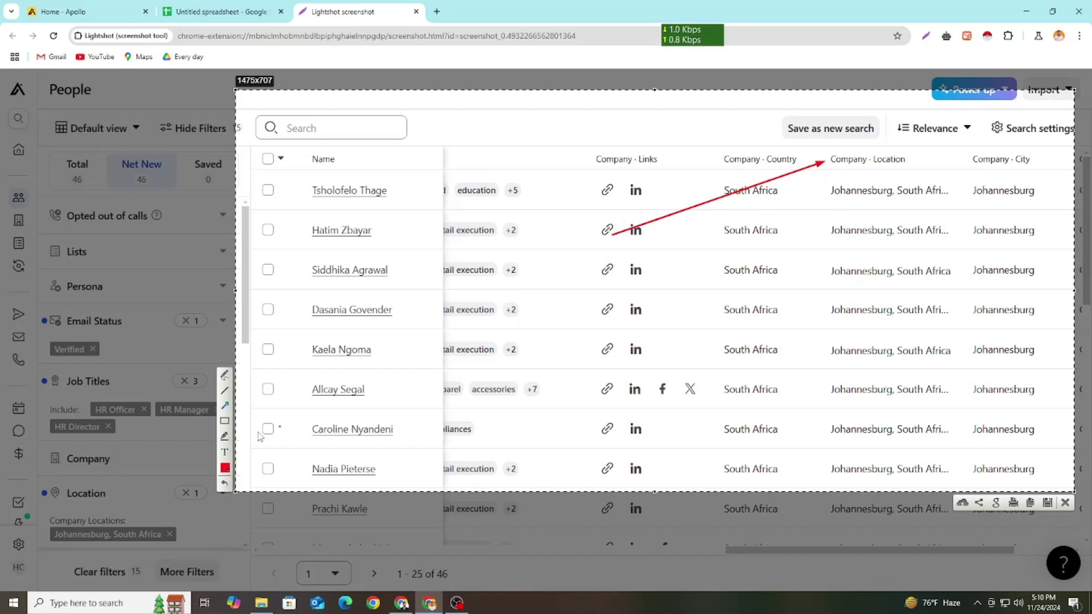
drag(811, 181, 967, 209)
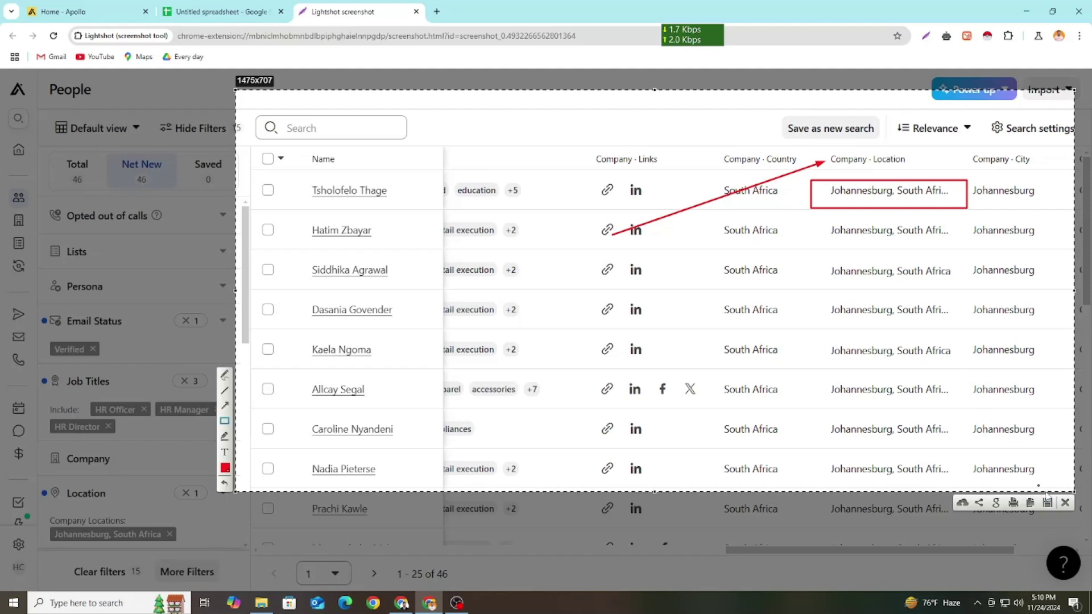
click(1065, 503)
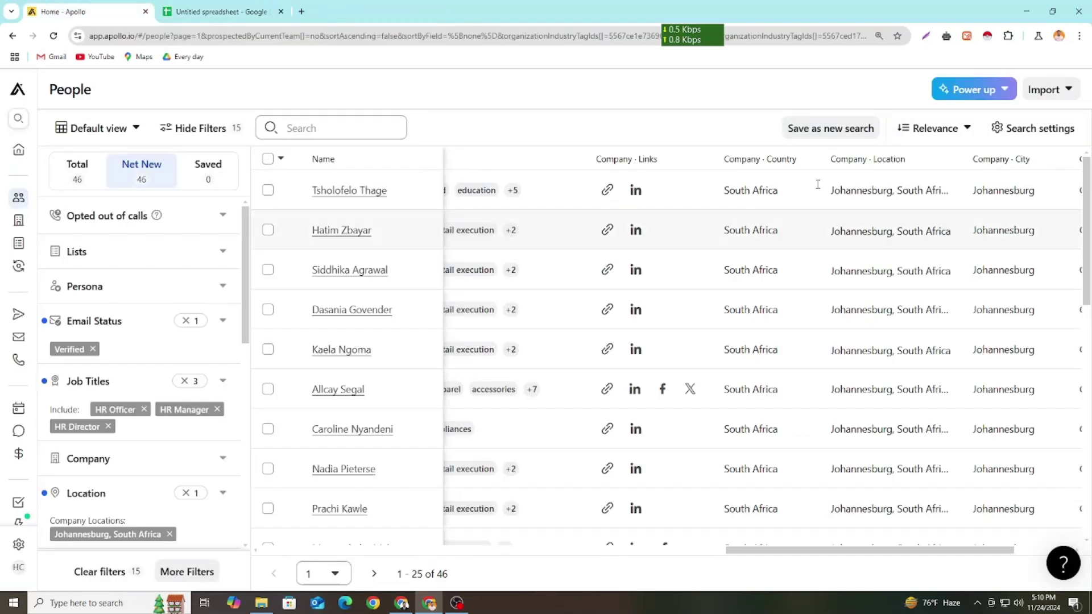
Try to copy the first contact's company location from Apollo into cell F2 of the spreadsheet.
drag(826, 191, 942, 188)
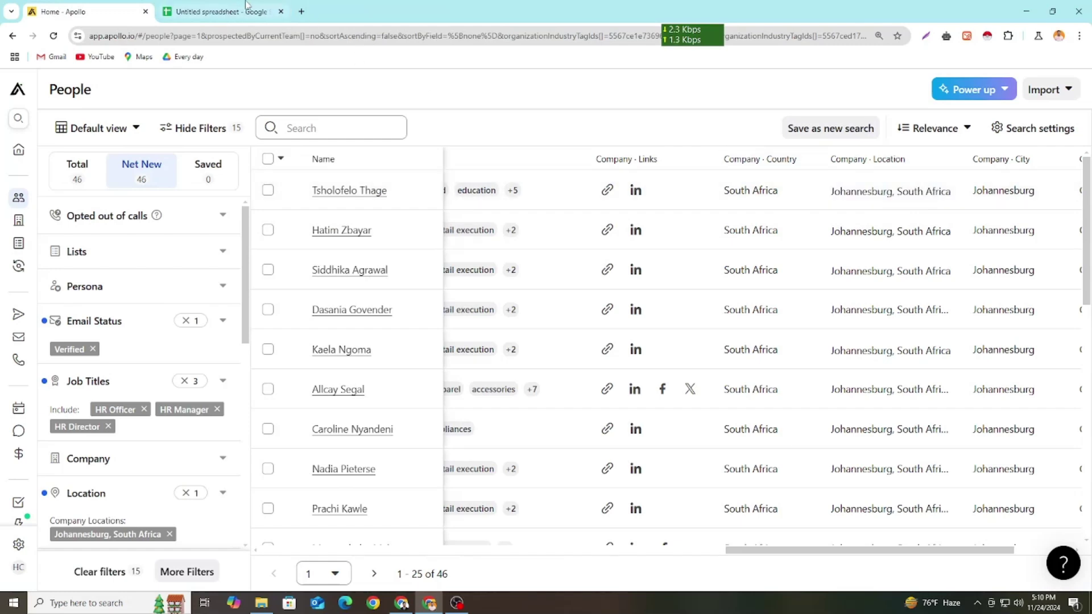
click(176, 7)
click(660, 214)
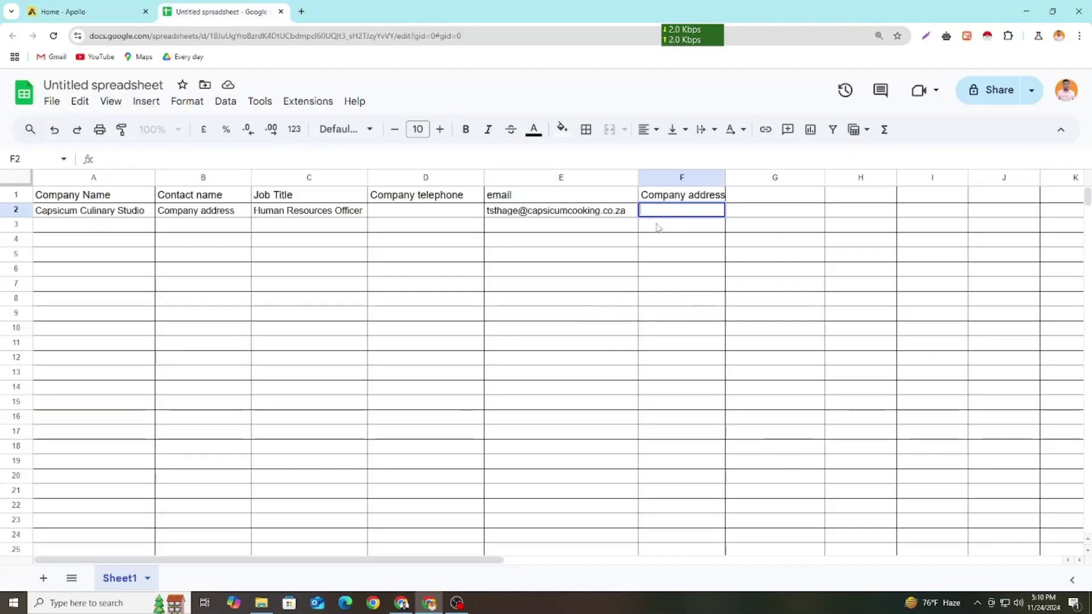
key(ctrl+v)
drag(558, 312, 563, 301)
Copy the first contact's company location, "Johannesburg, South Africa", from Apollo into cell F2, replacing the wrongly pasted email.
click(50, 6)
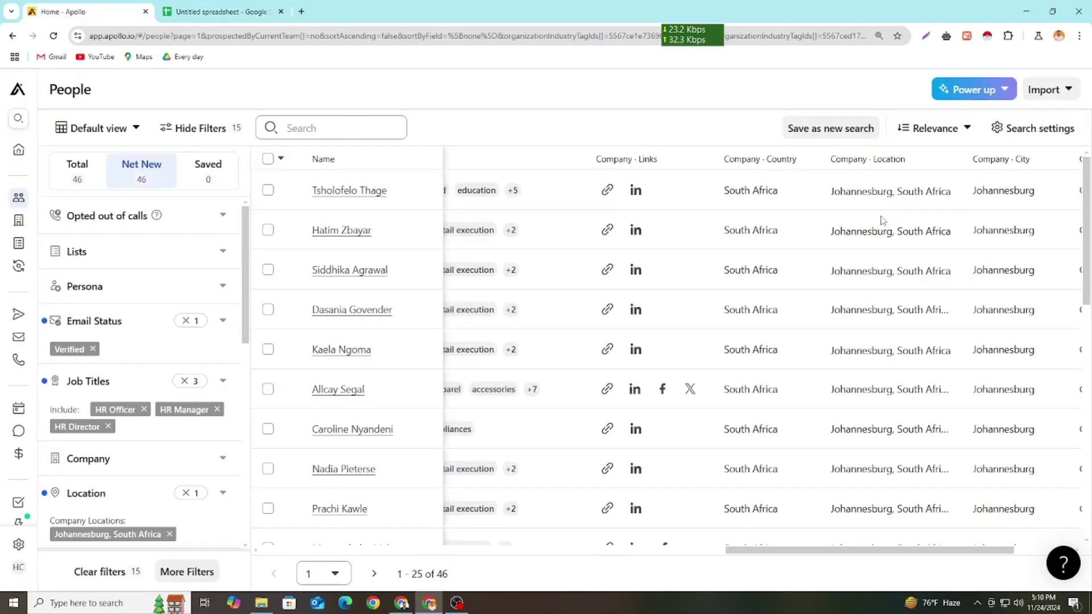
drag(831, 191, 951, 198)
key(ctrl+c)
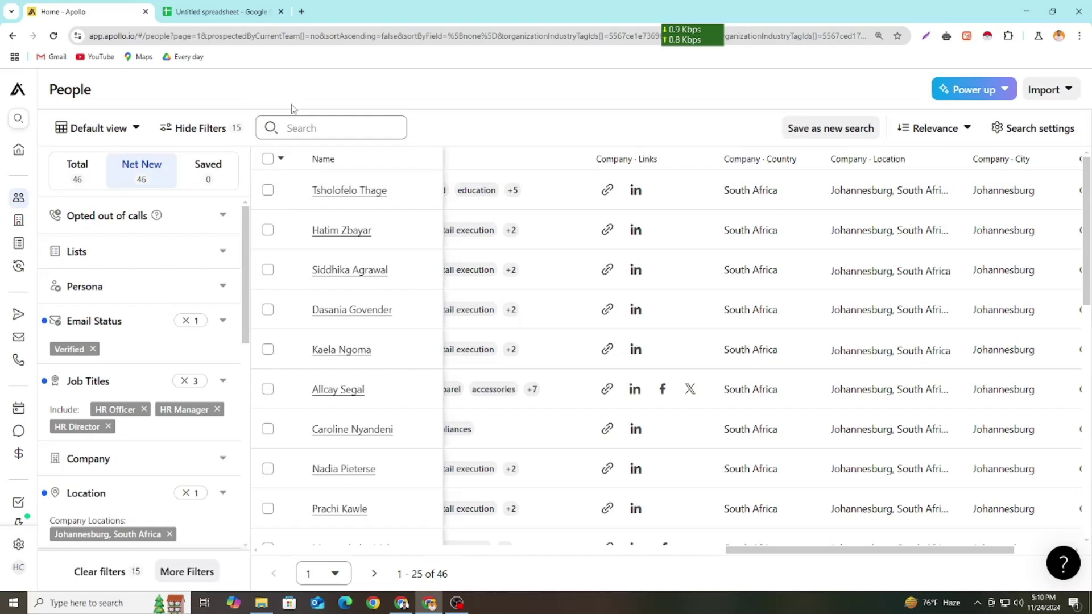
click(240, 5)
click(677, 210)
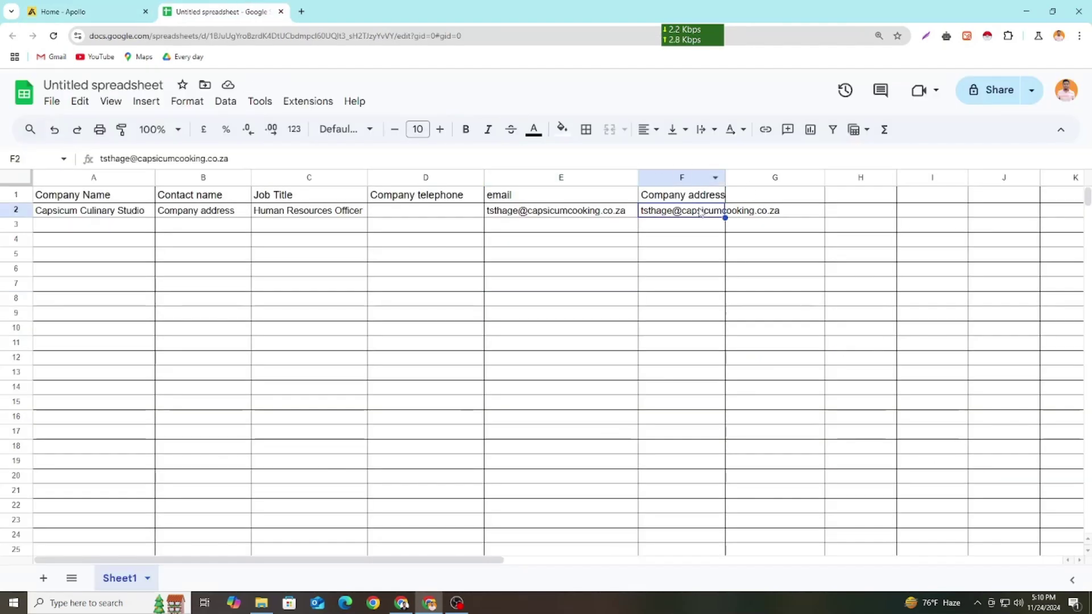
key(ctrl+v)
click(670, 230)
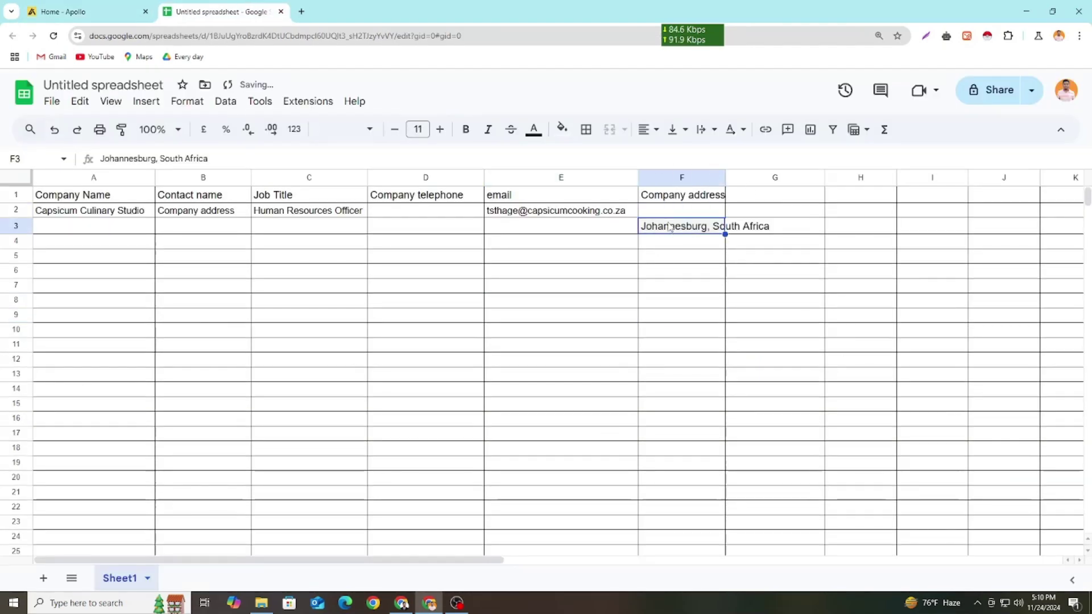
click(671, 207)
key(ctrl+v)
click(680, 315)
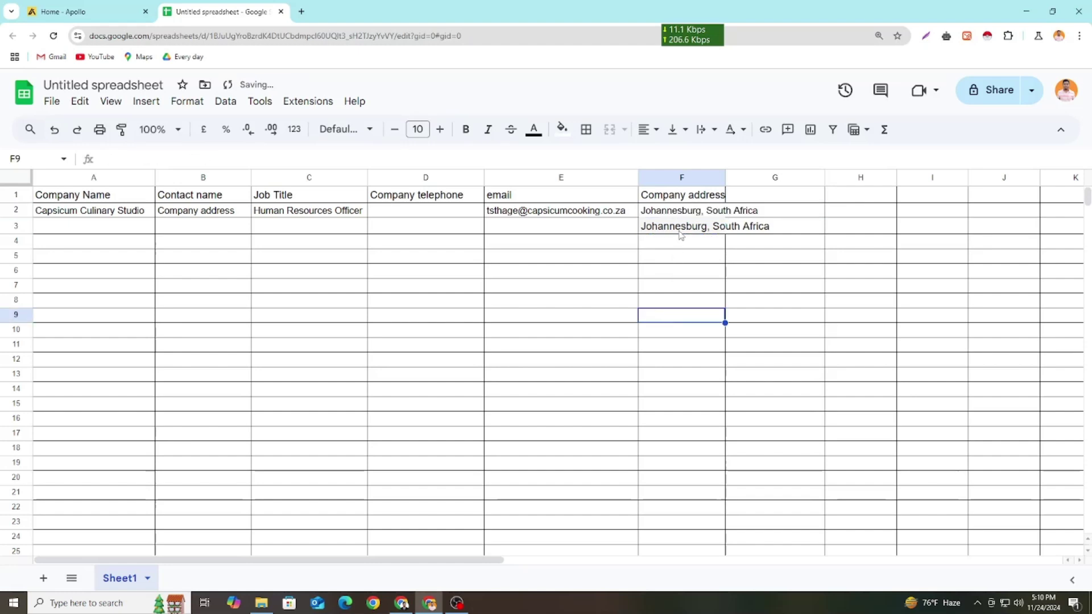
Clear the duplicate location from cell F3.
click(681, 235)
key(Delete)
click(680, 299)
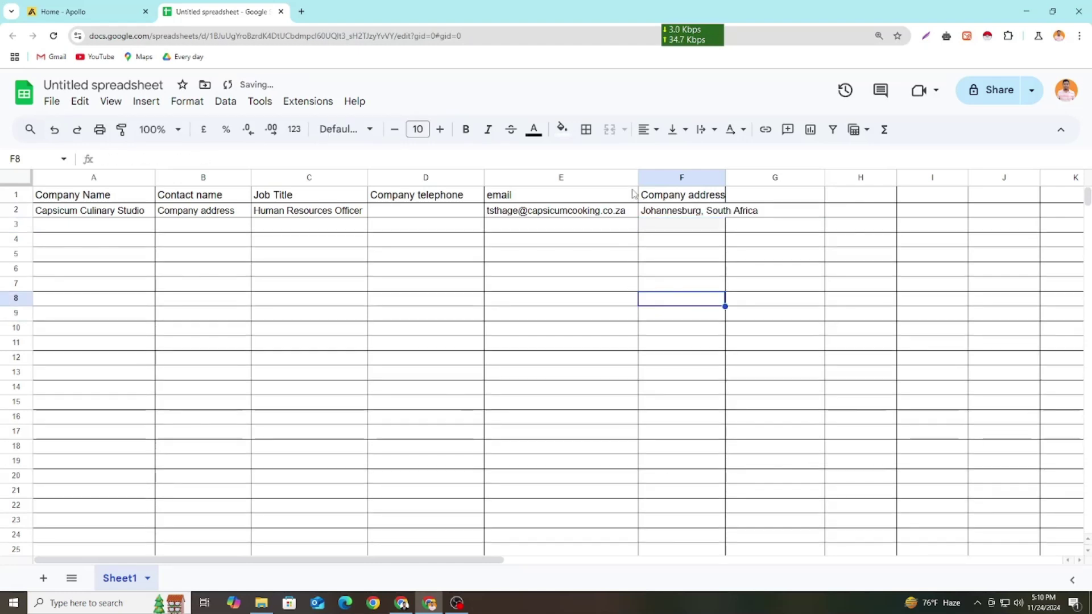
Widen the Company telephone, email and Company address columns slightly so that their contents fit.
drag(481, 181, 493, 181)
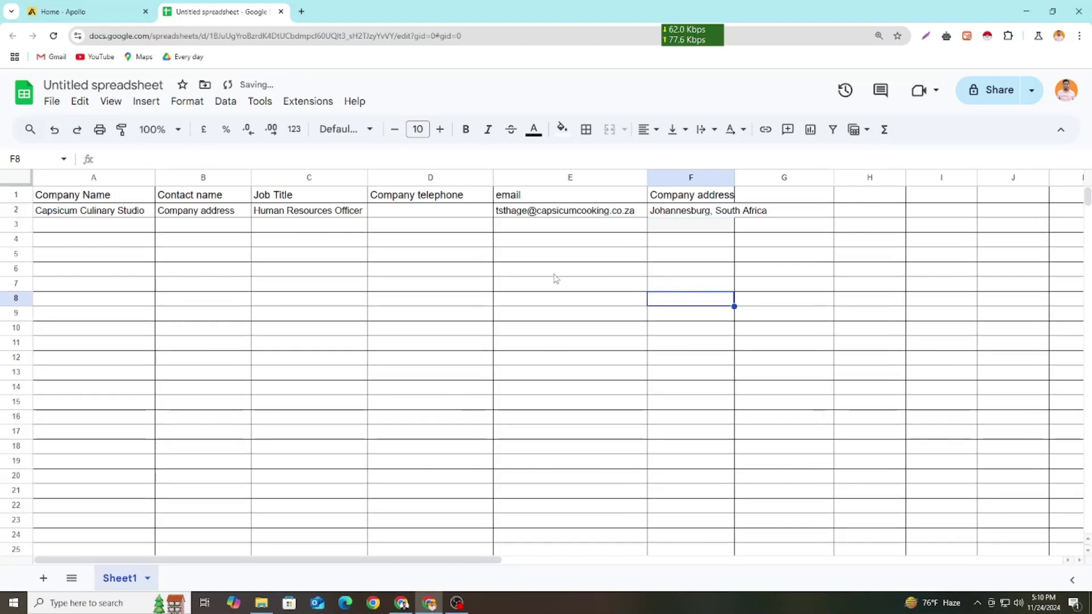
click(554, 271)
drag(653, 179, 661, 179)
click(614, 312)
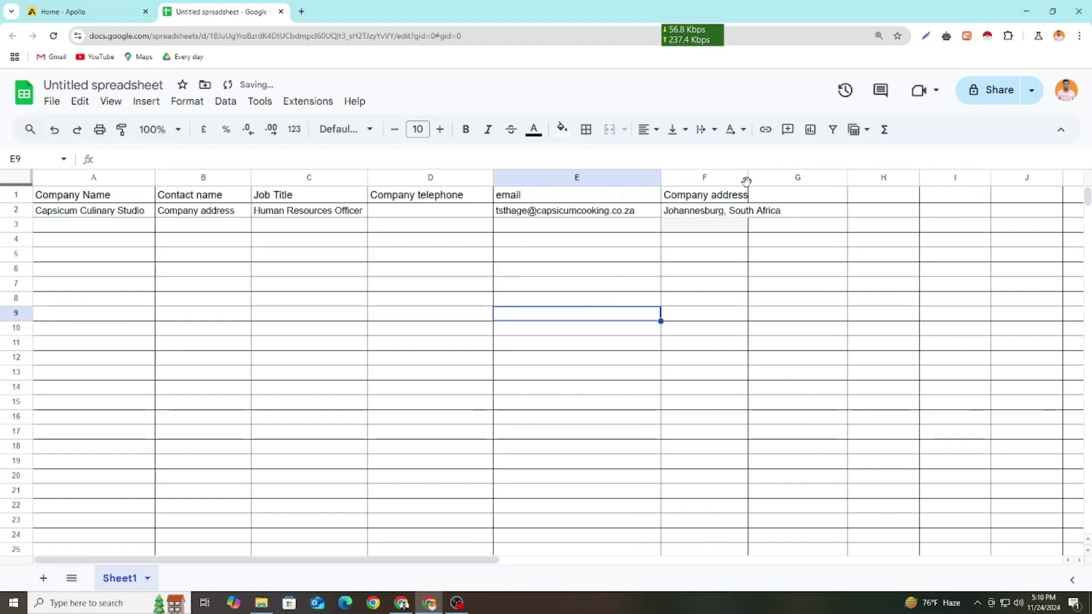
drag(748, 178, 57, 194)
Format header cells A1:F1 with a dark blue fill and bold white text, and switch back to Apollo.
click(721, 364)
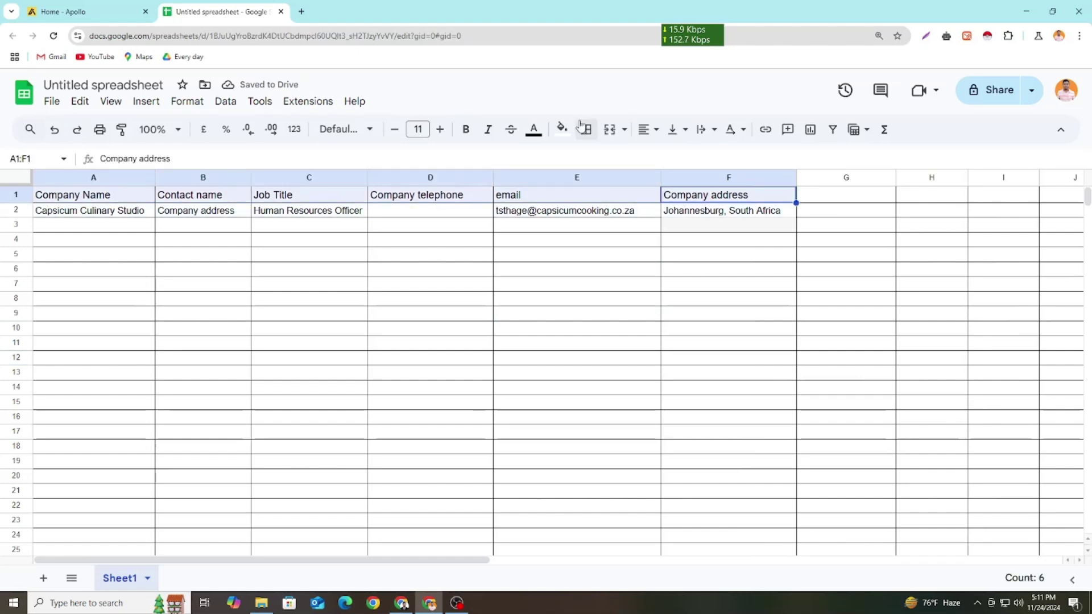
click(562, 129)
click(676, 273)
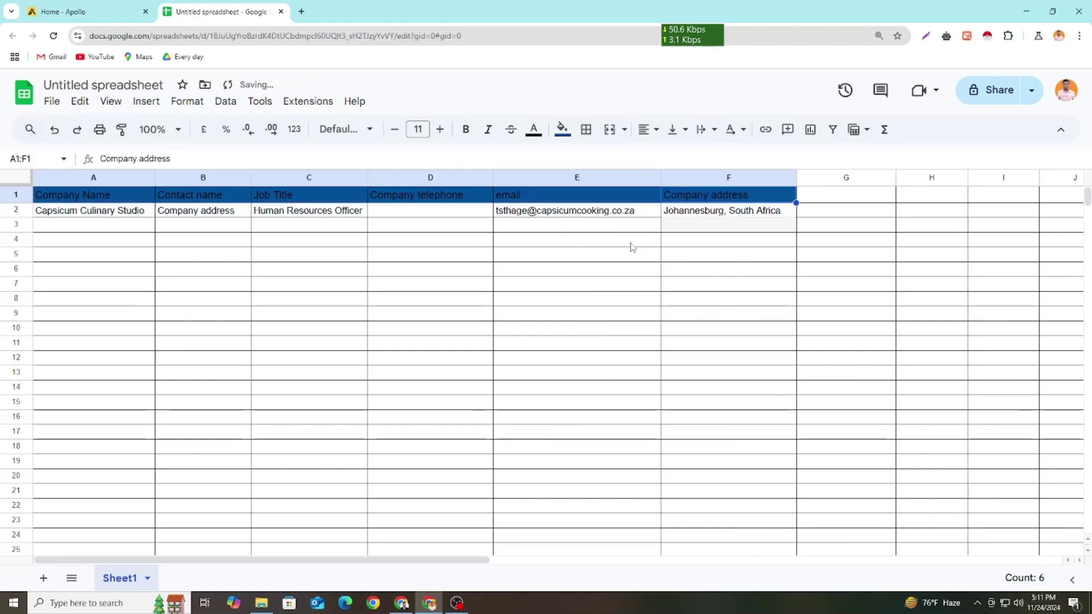
click(466, 129)
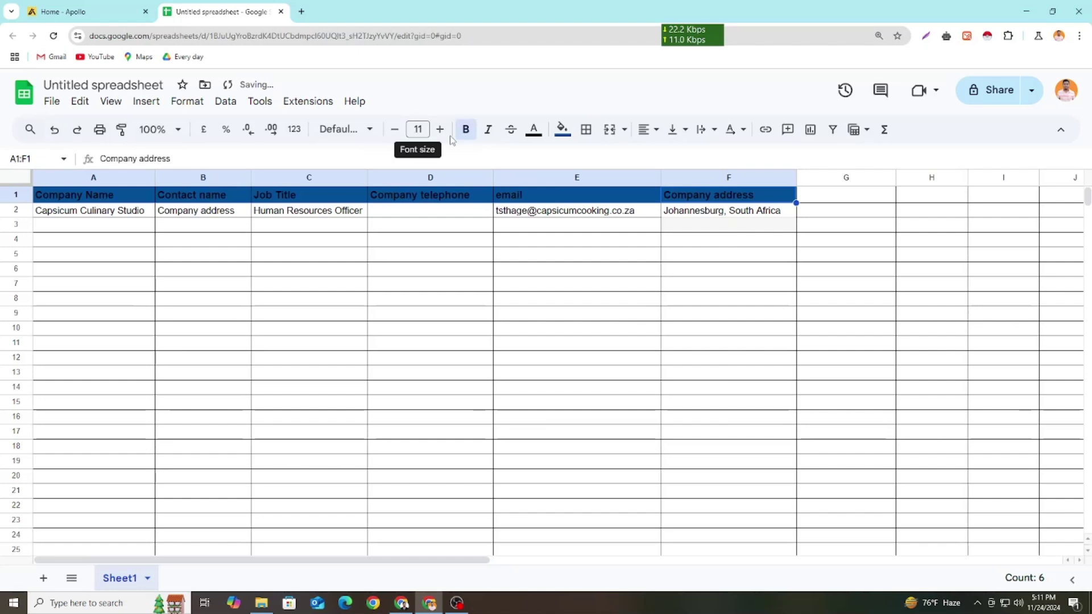
click(535, 131)
click(678, 179)
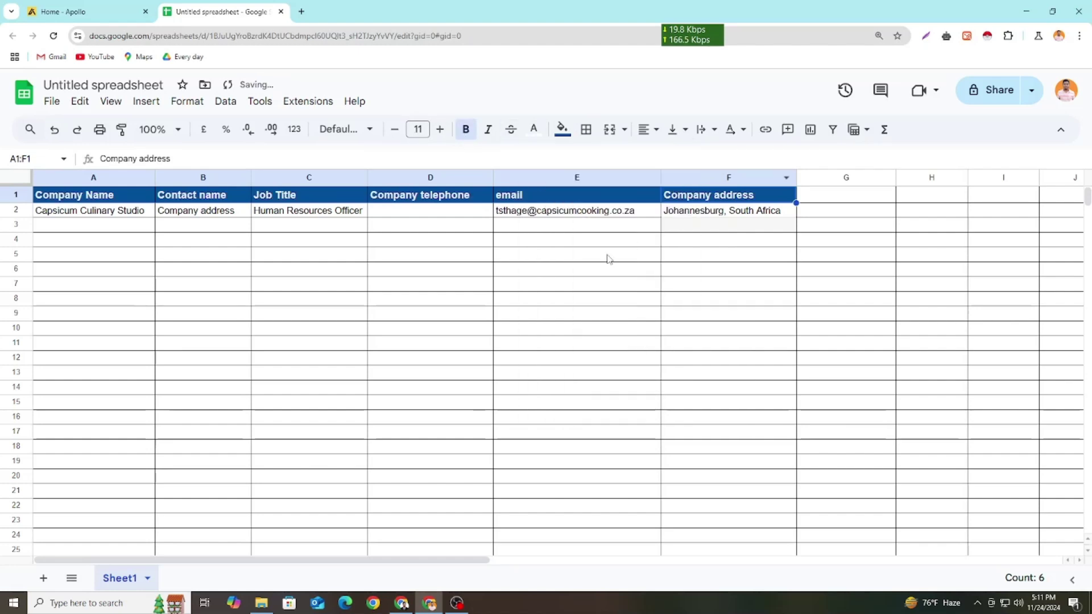
click(512, 287)
click(65, 11)
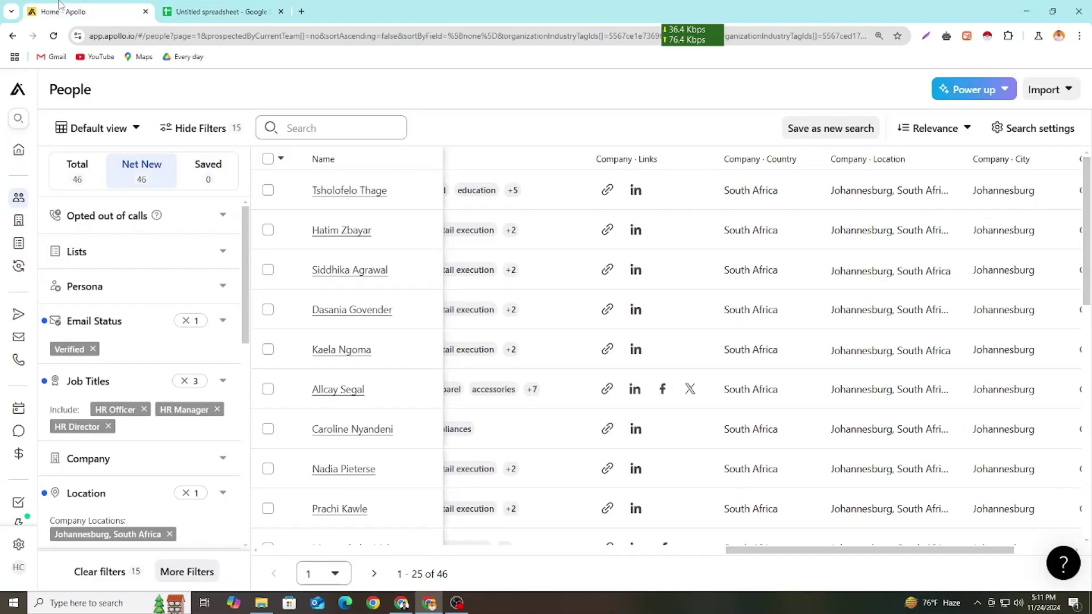
Reveal the second contact's email in the Apollo people list, on the first Smollan row.
drag(735, 551, 284, 552)
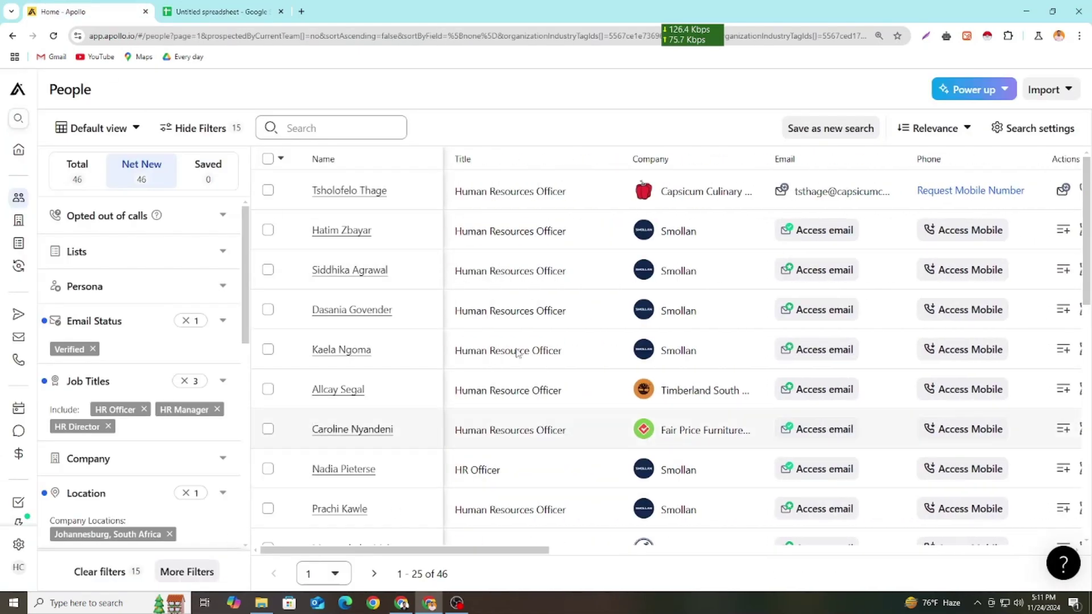
click(870, 177)
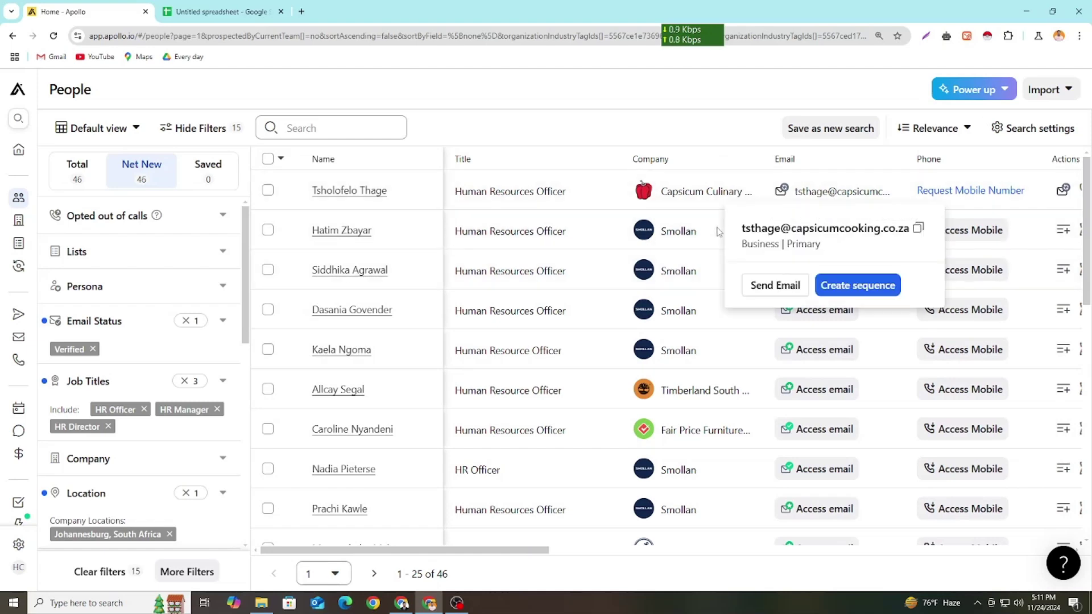
scroll(473, 247, right, 10)
drag(792, 558, 256, 548)
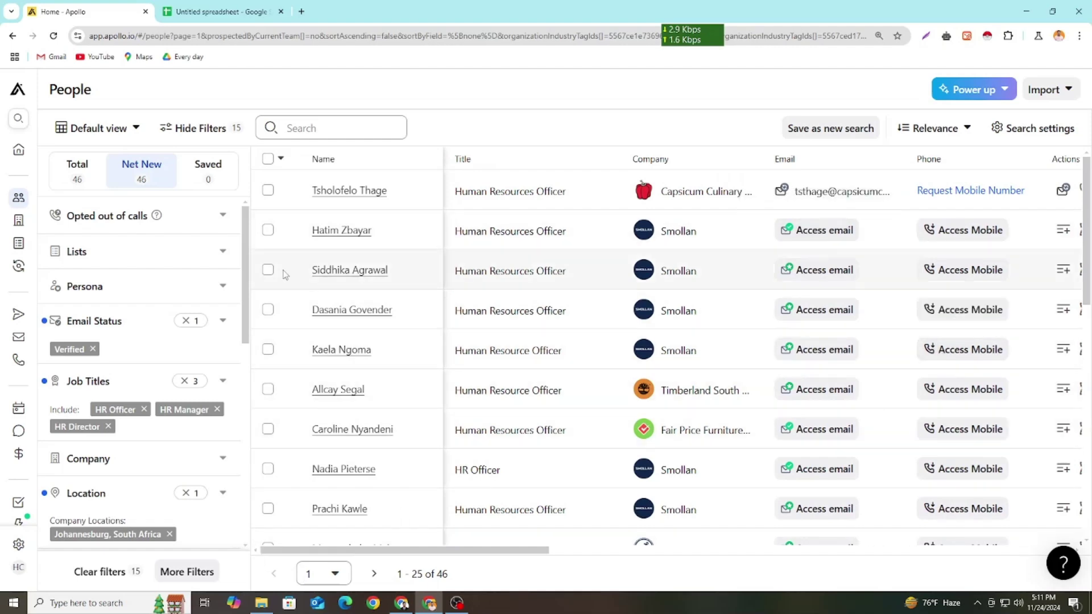
click(822, 232)
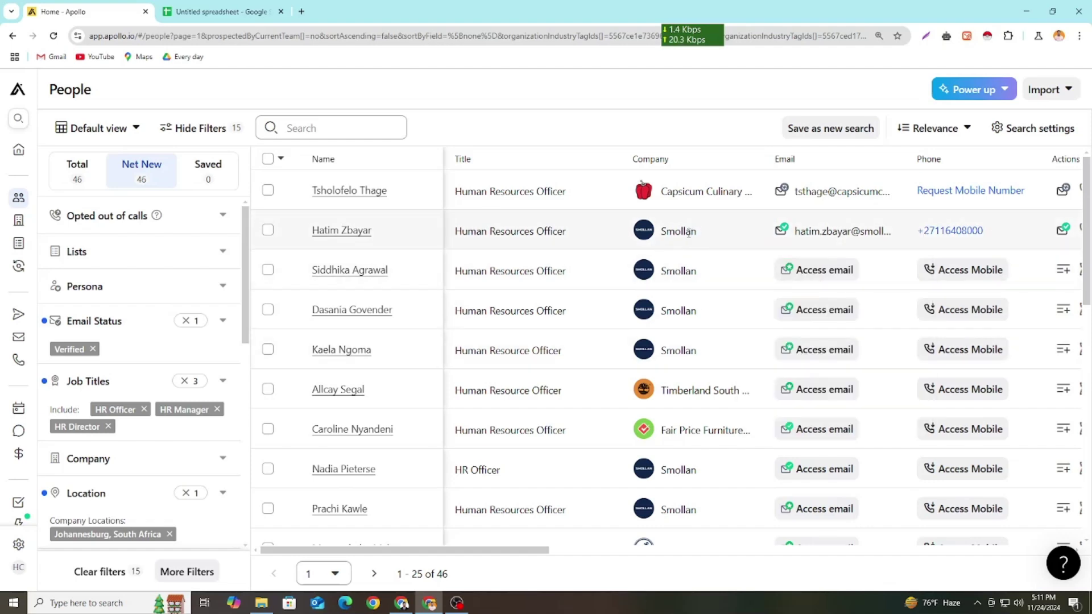
click(668, 233)
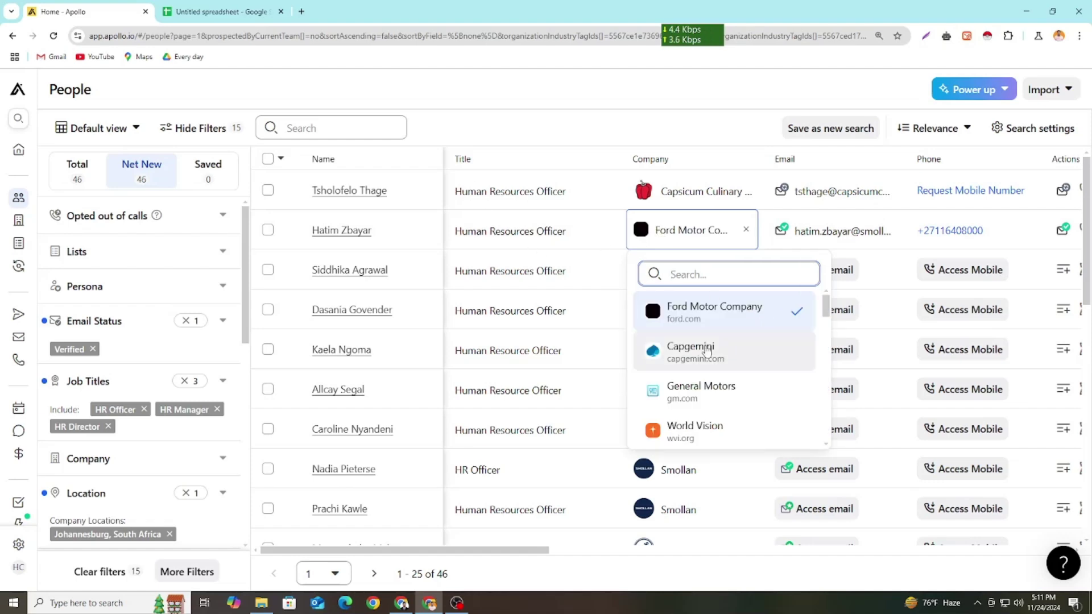
click(352, 231)
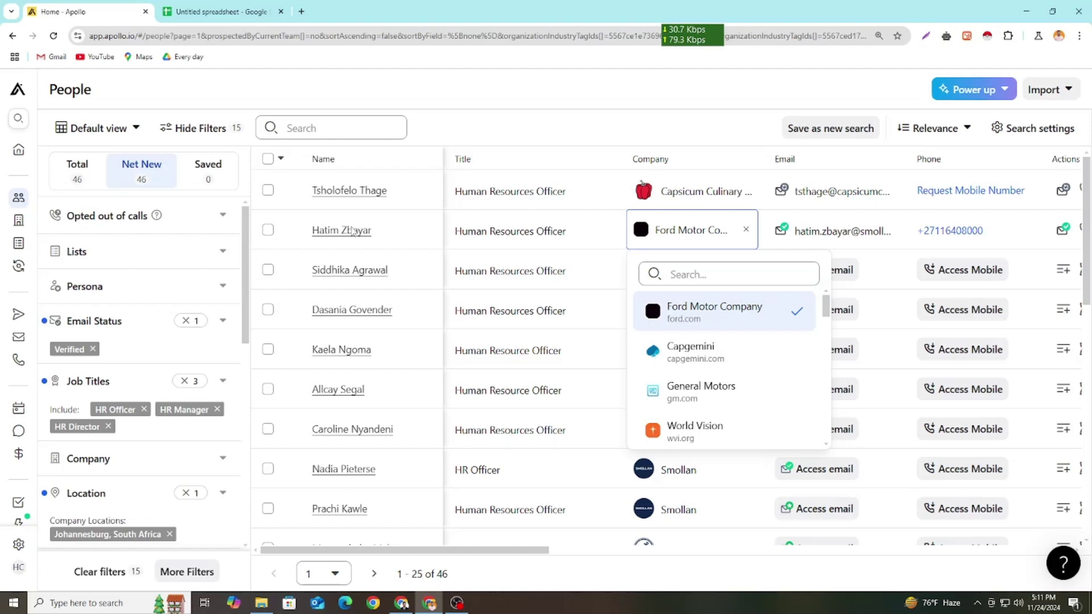
click(545, 233)
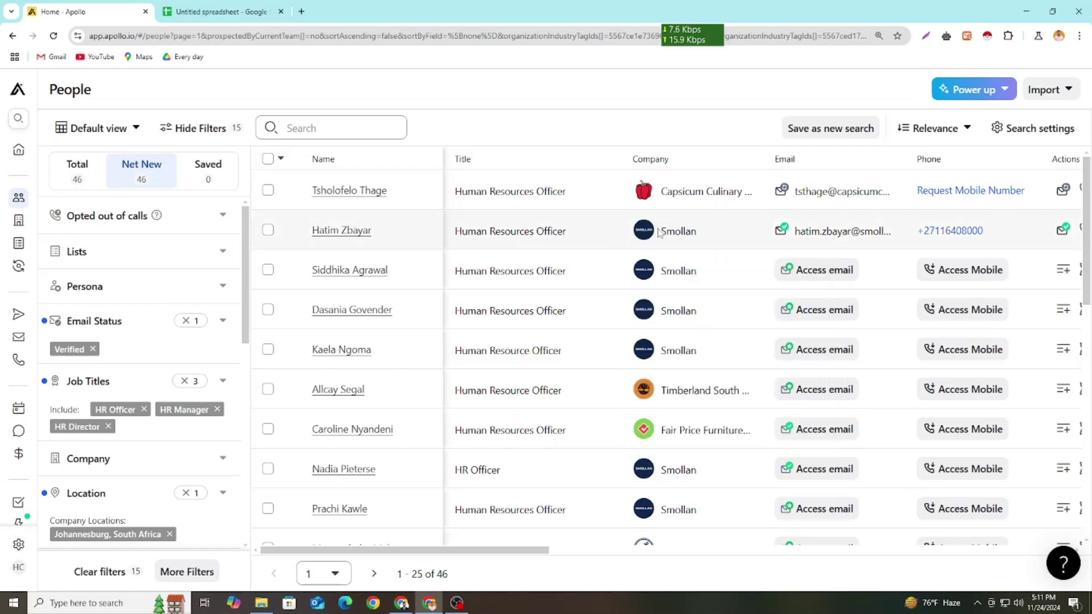
Open the second contact's company profile and copy the company name "Smollan" into cell A3 of the Google Sheet.
click(677, 232)
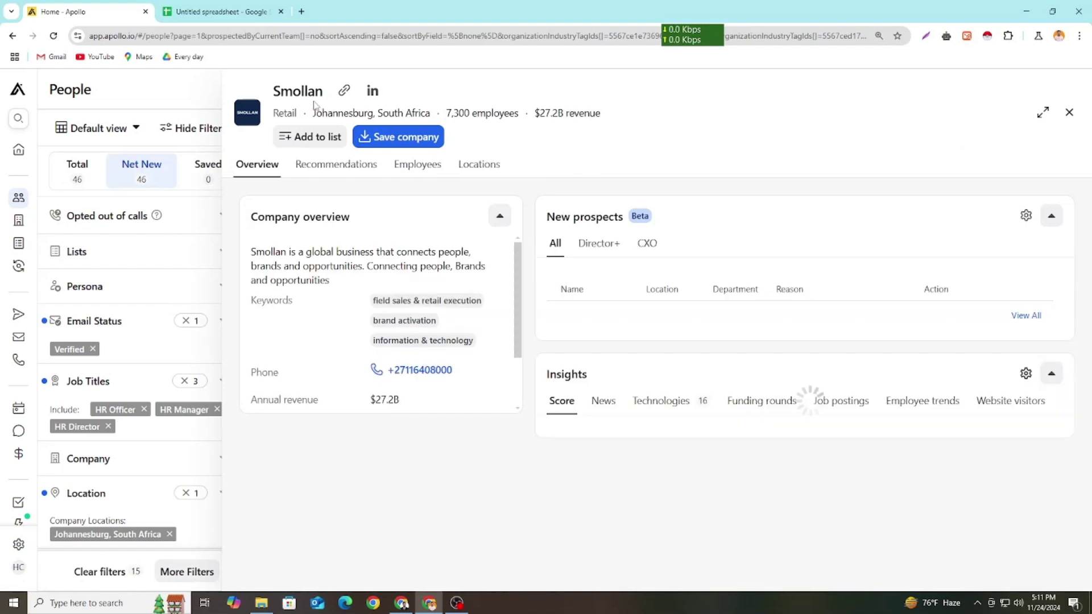
double_click(287, 90)
key(ctrl+c)
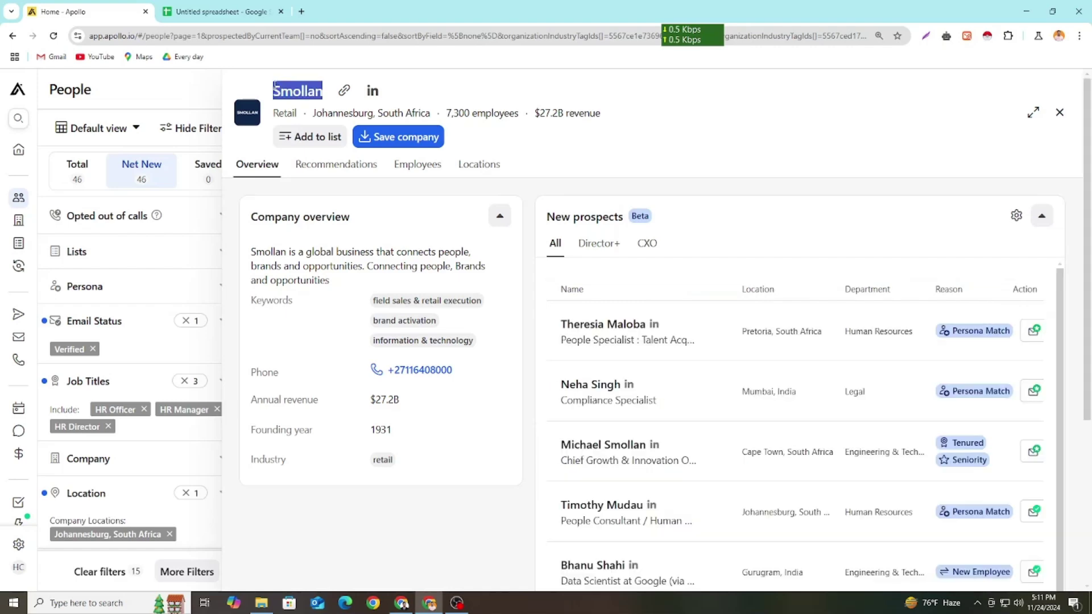
click(243, 6)
click(98, 225)
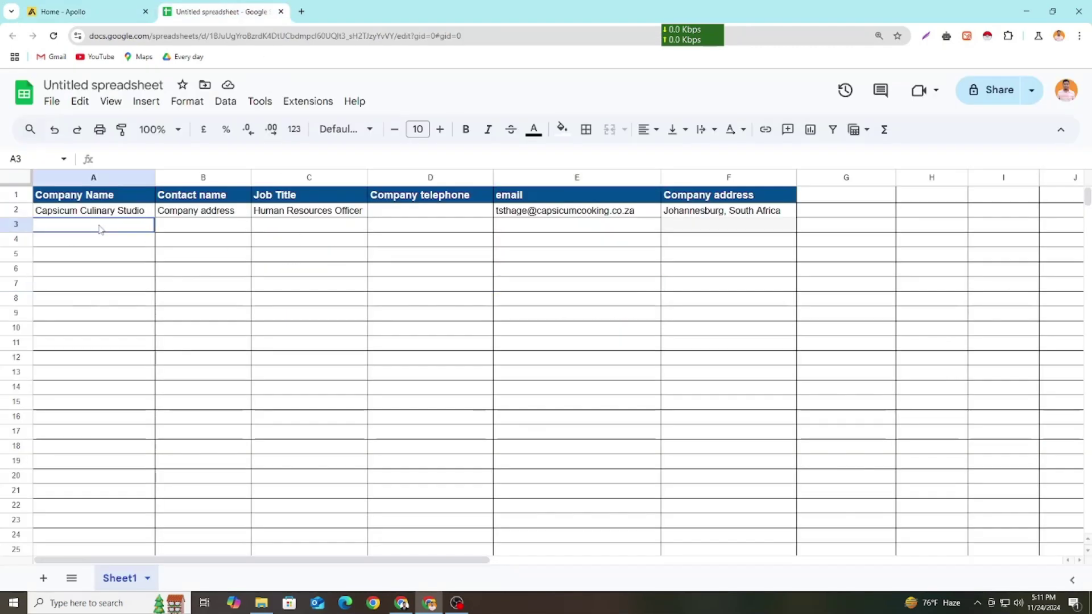
key(ctrl+v)
click(107, 285)
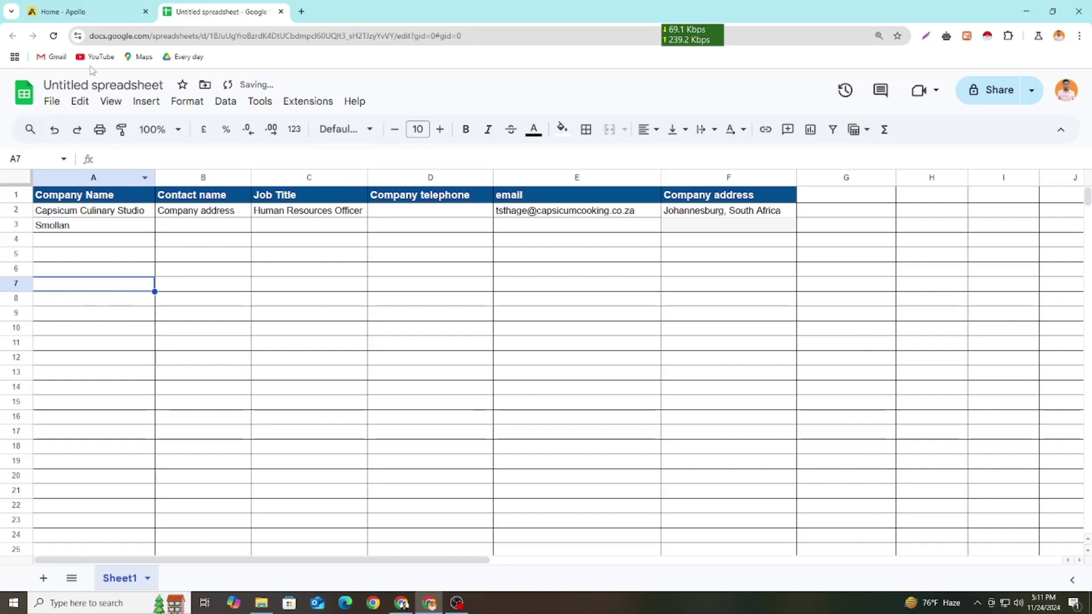
Copy Smollan's company phone number from Apollo into cell D3, removing the leading plus sign.
click(91, 12)
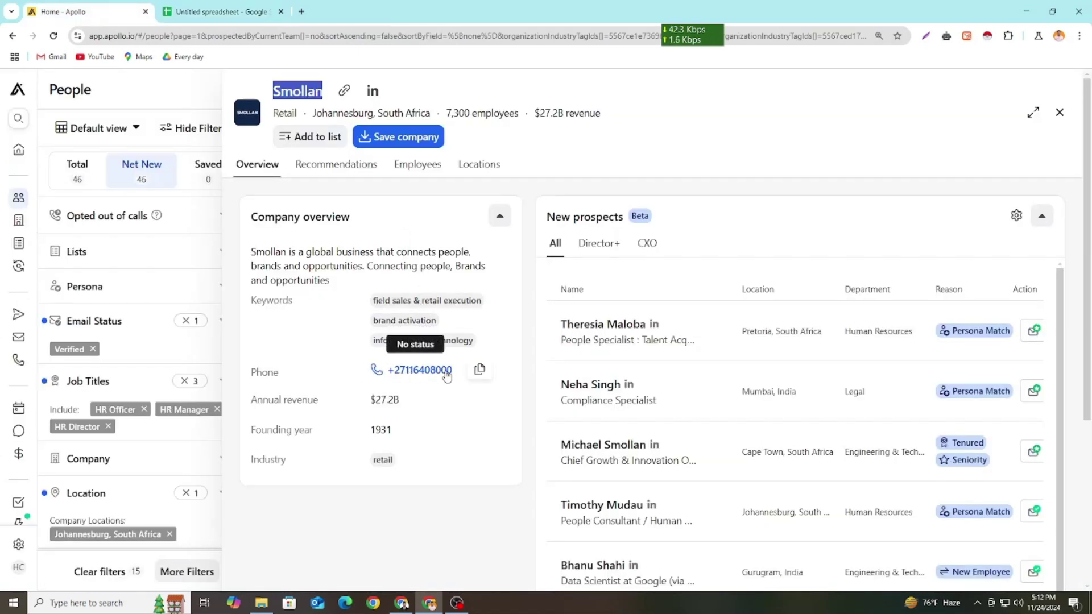
click(479, 371)
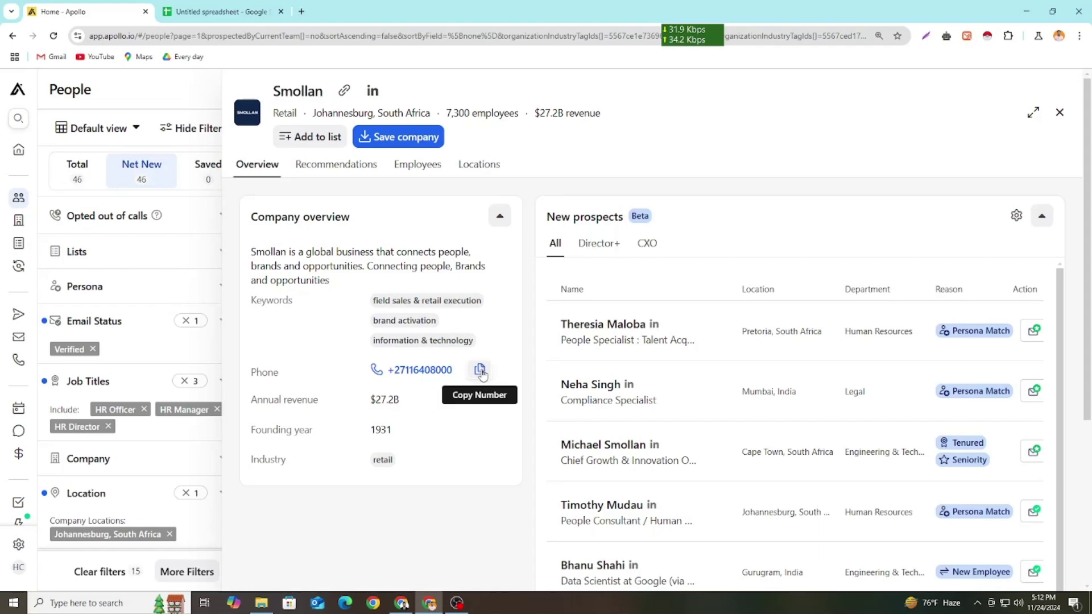
click(221, 11)
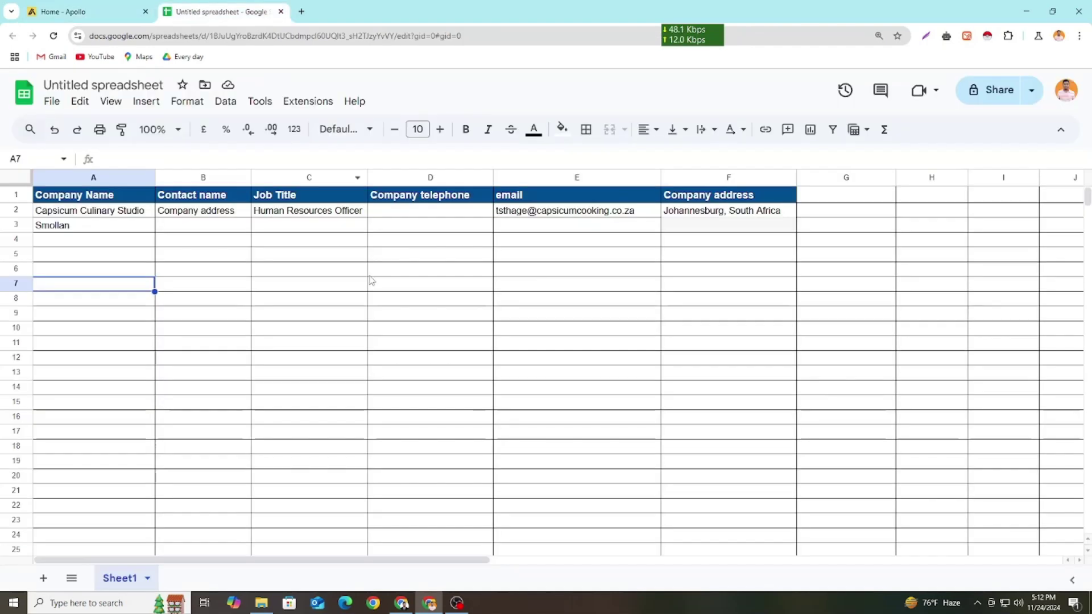
click(398, 230)
key(ctrl+v)
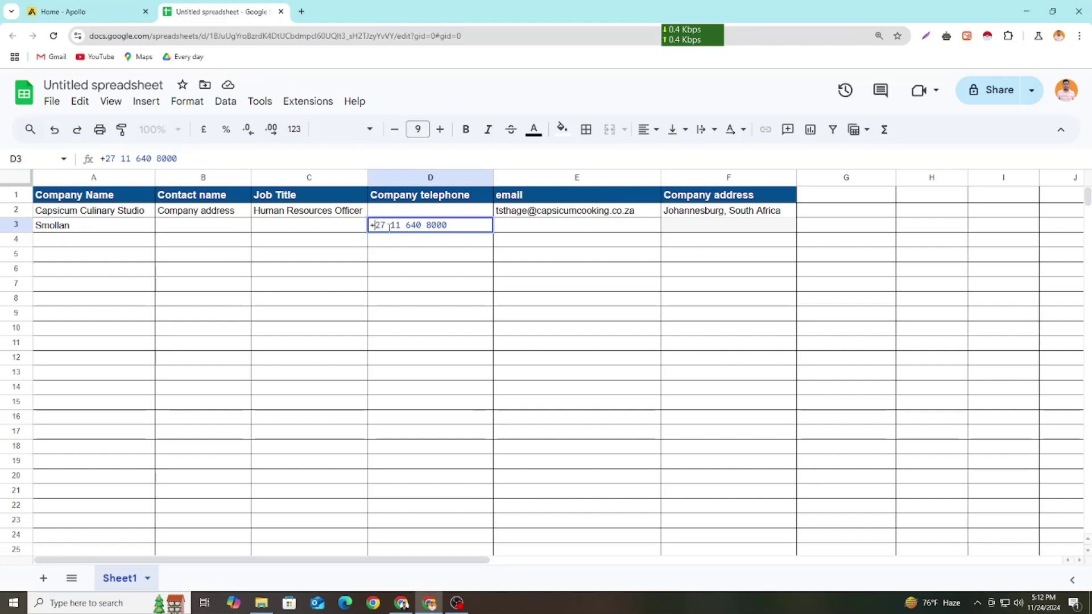
key(BackSpace)
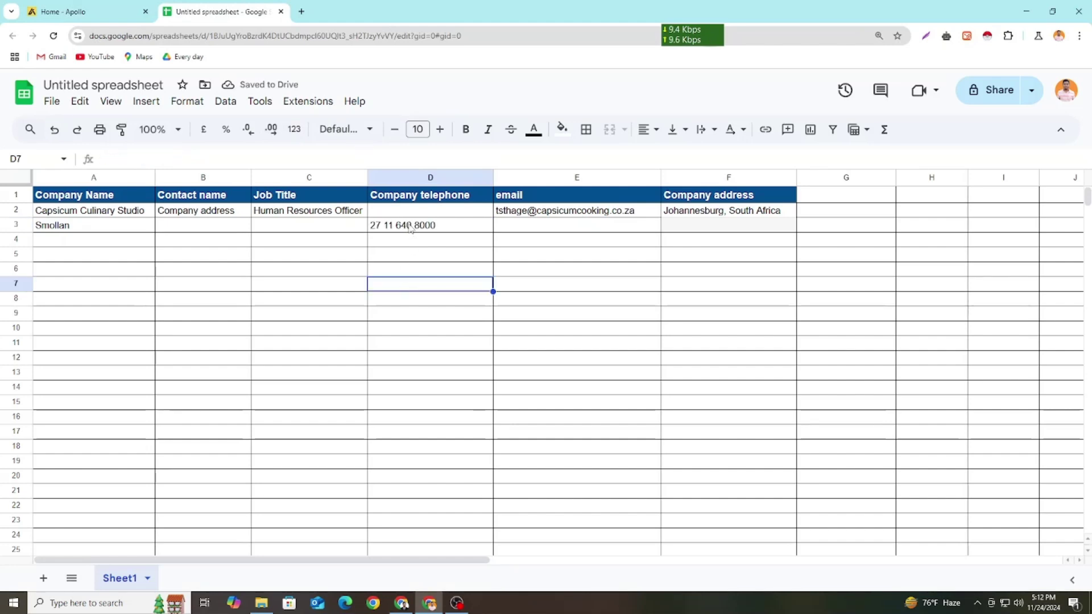
Close the company profile in Apollo and copy the second contact's title, "Human Resources Officer", into Contact name cell B3.
click(69, 13)
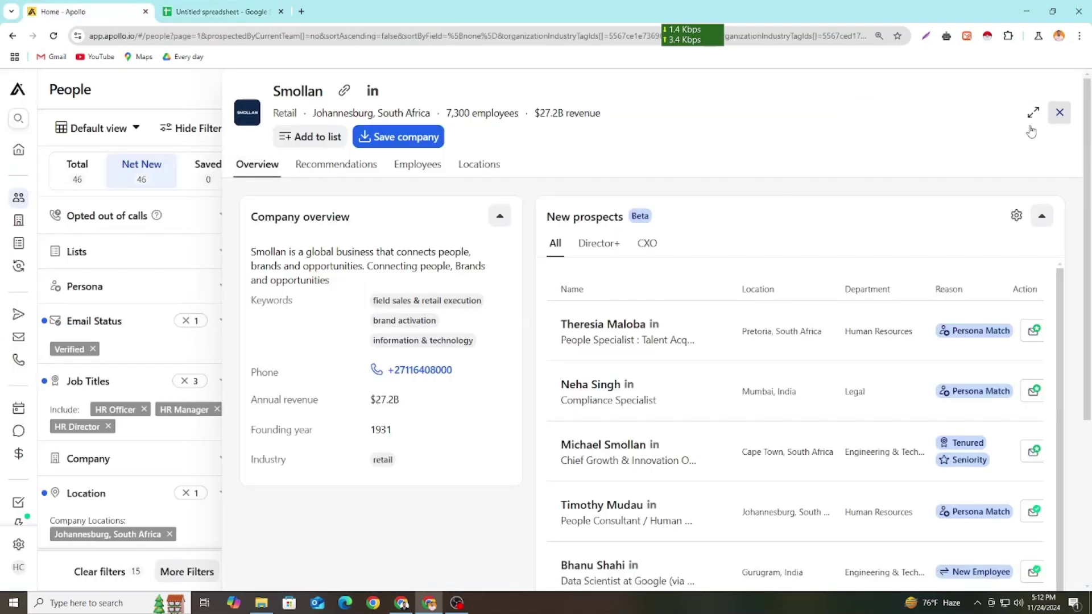
key(Escape)
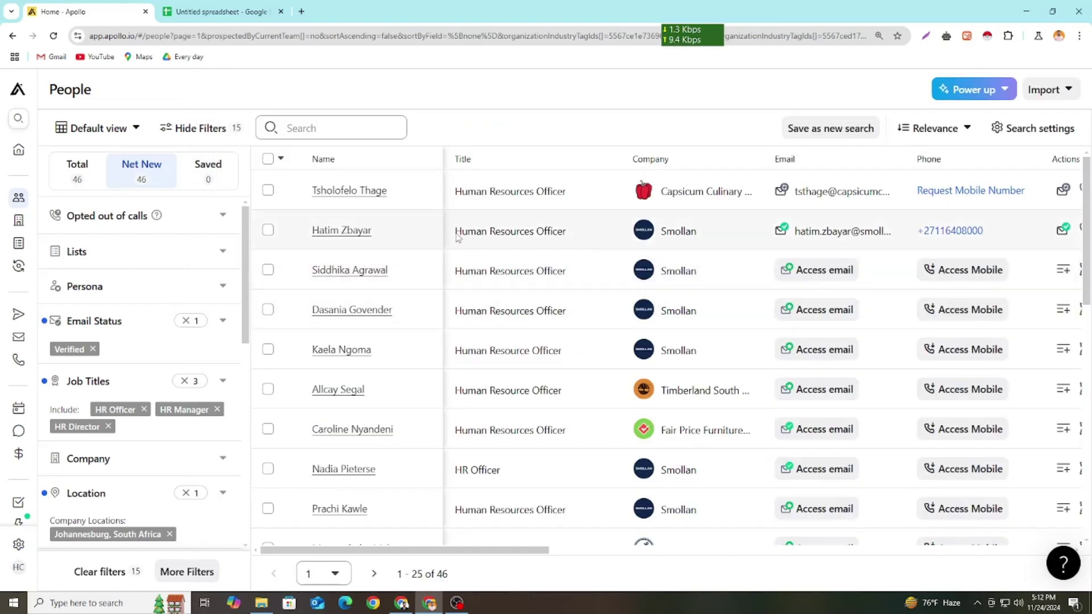
drag(567, 231, 456, 235)
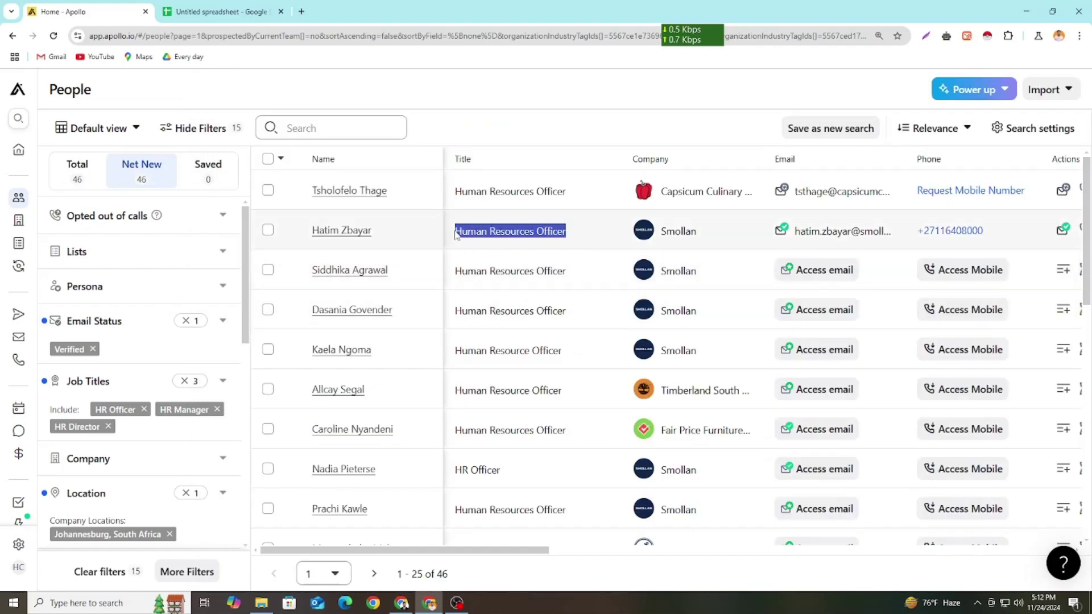
drag(373, 230, 319, 230)
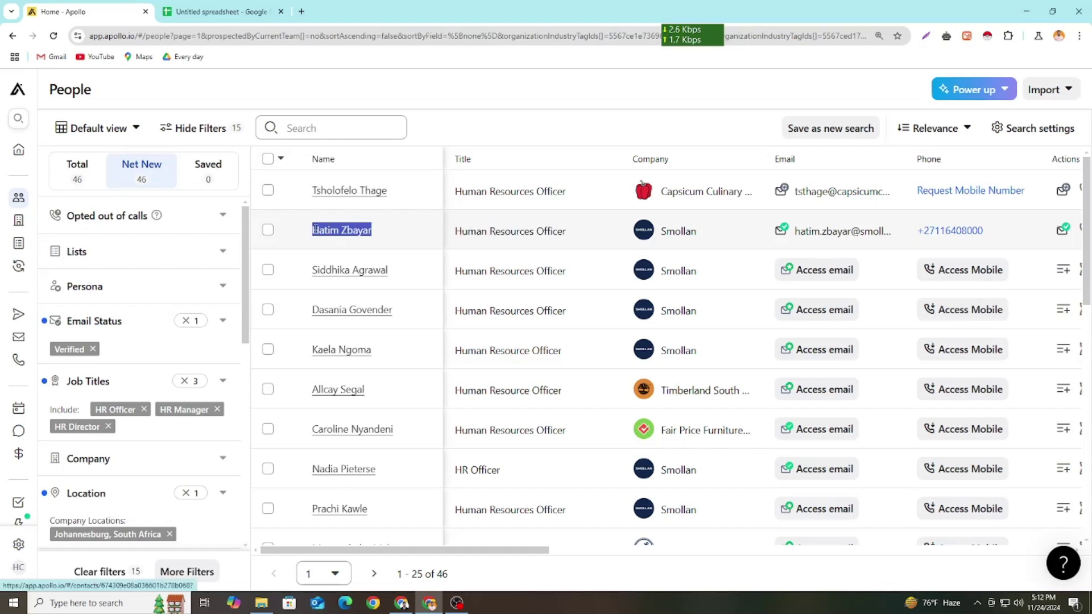
click(222, 9)
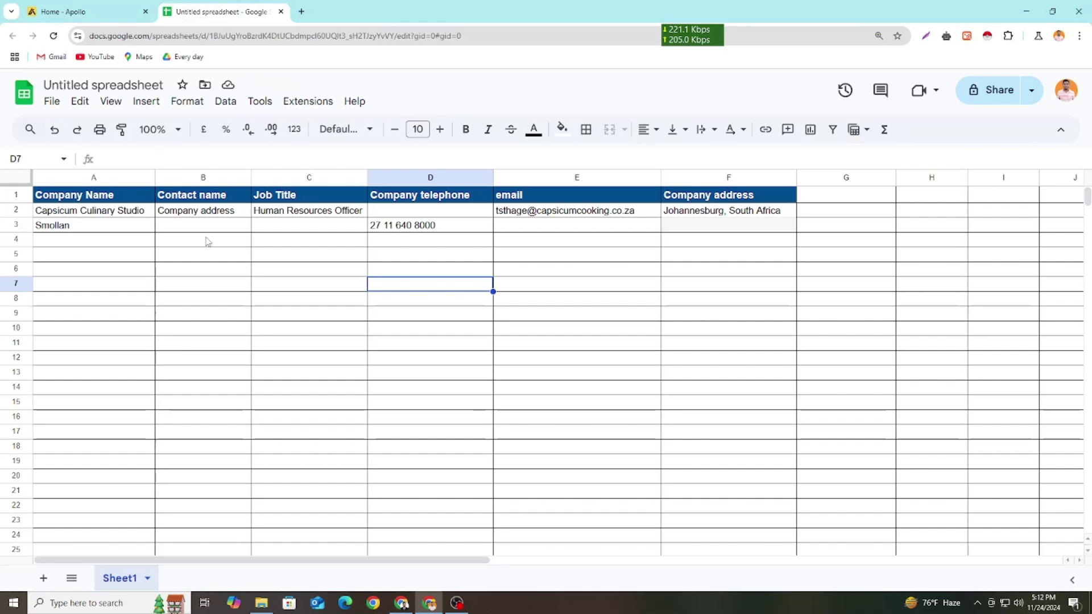
click(202, 226)
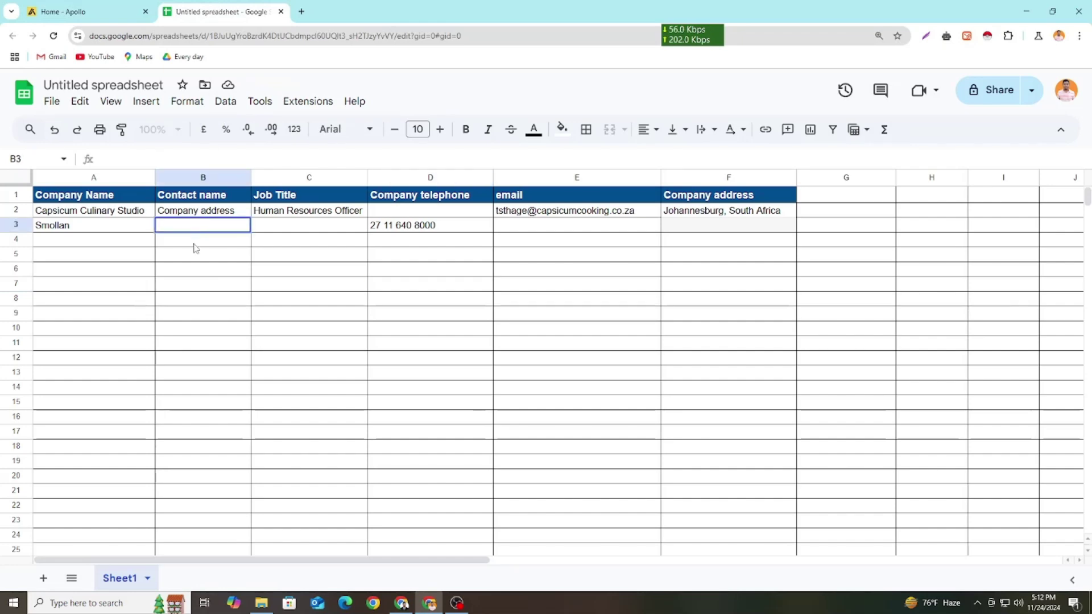
key(ctrl+v)
click(202, 271)
Insert "Human Resources Officer" from the clipboard history into Job Title cell C3.
click(299, 227)
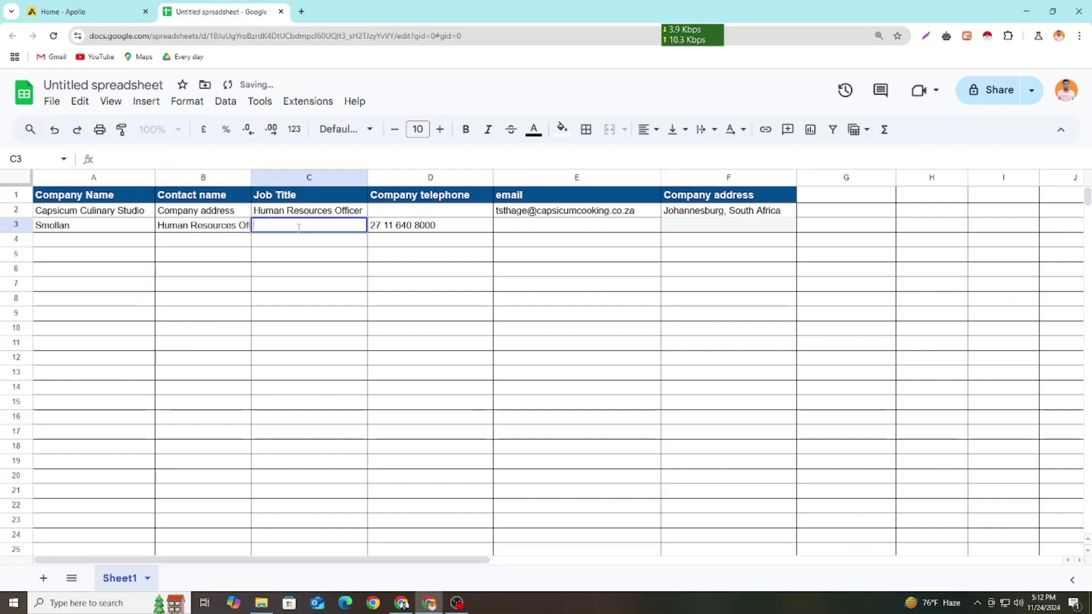
key(super+v)
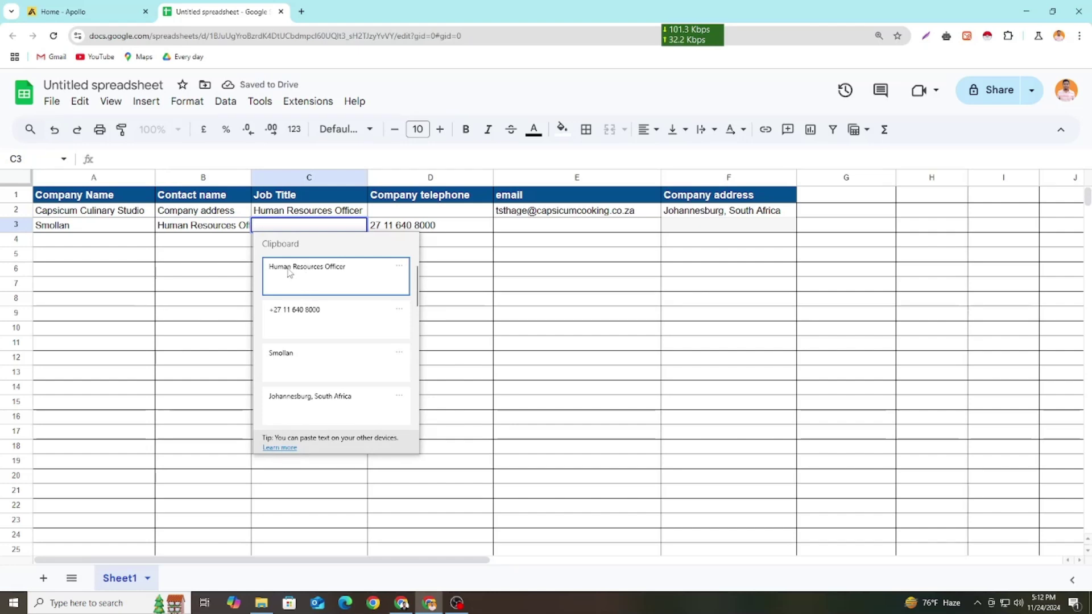
click(288, 273)
click(310, 300)
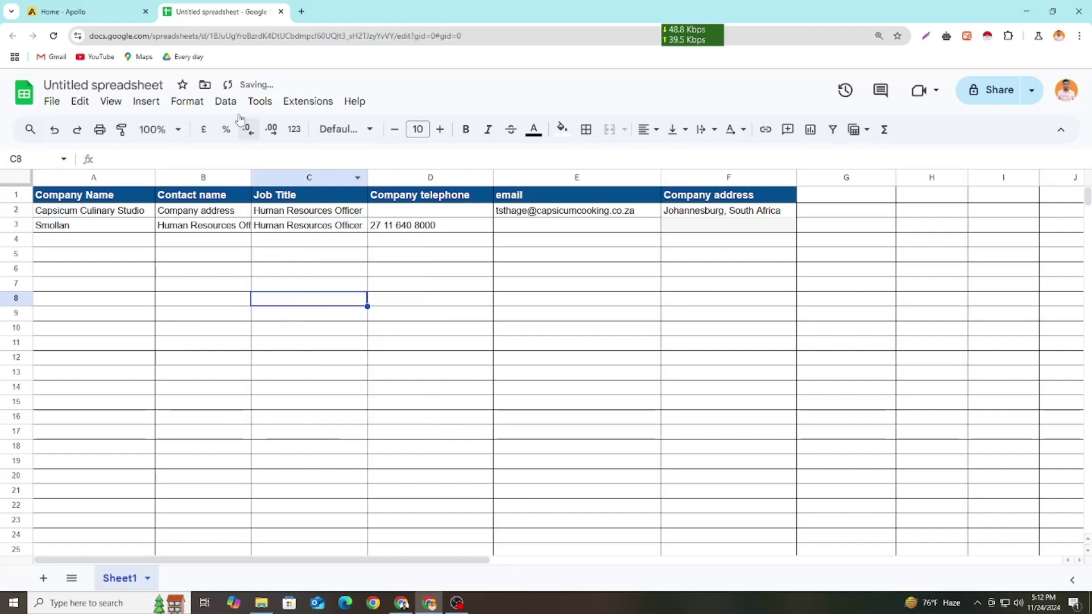
Return to the second contact's Apollo profile, capture a Lightshot screenshot with a red arrow marking the business email, and copy it.
click(102, 16)
click(222, 12)
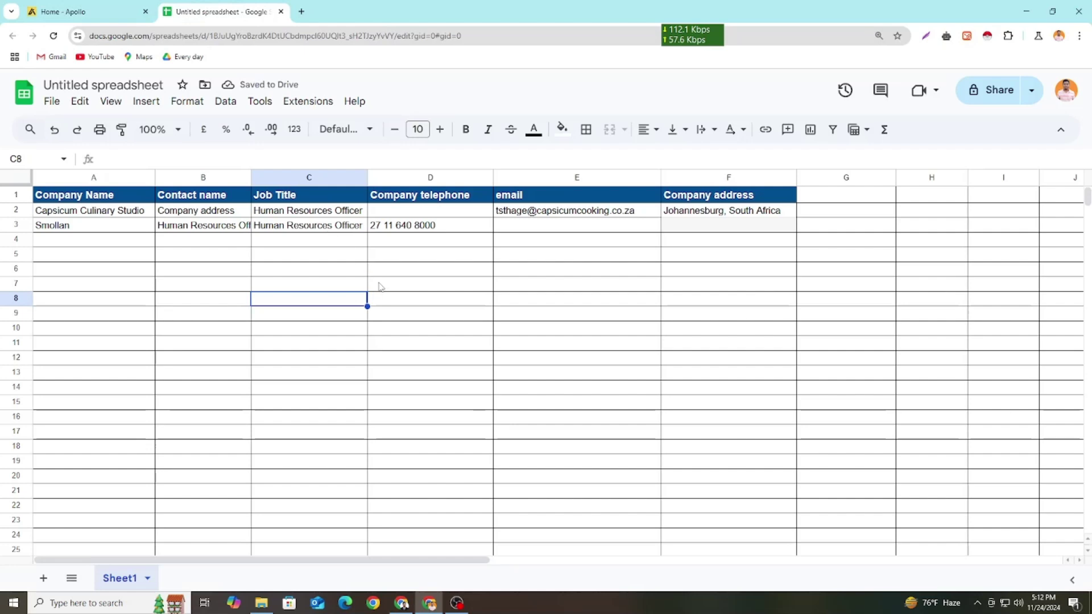
click(91, 11)
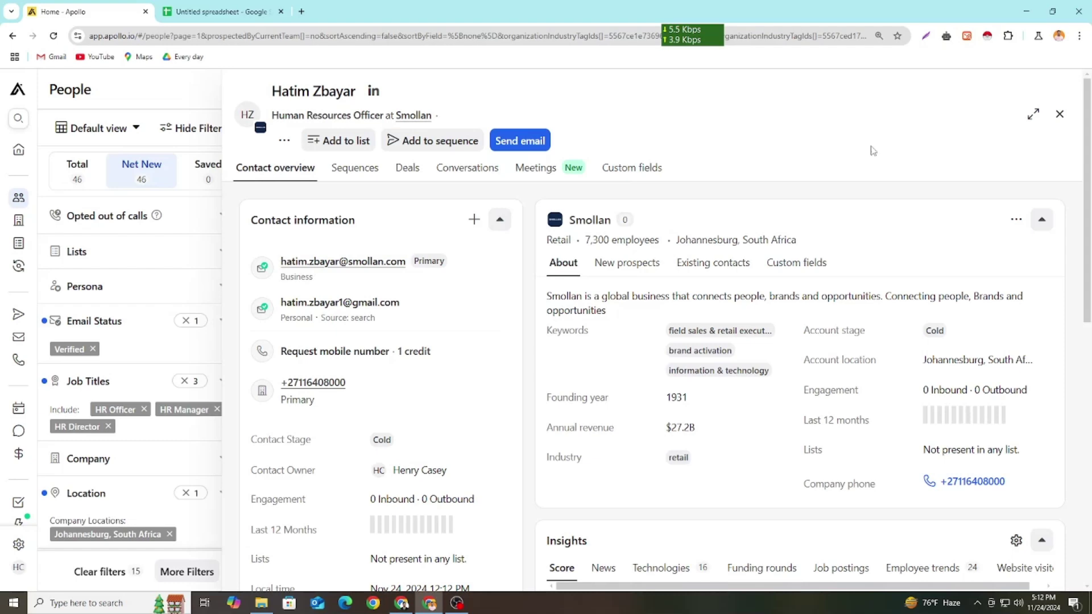
click(927, 37)
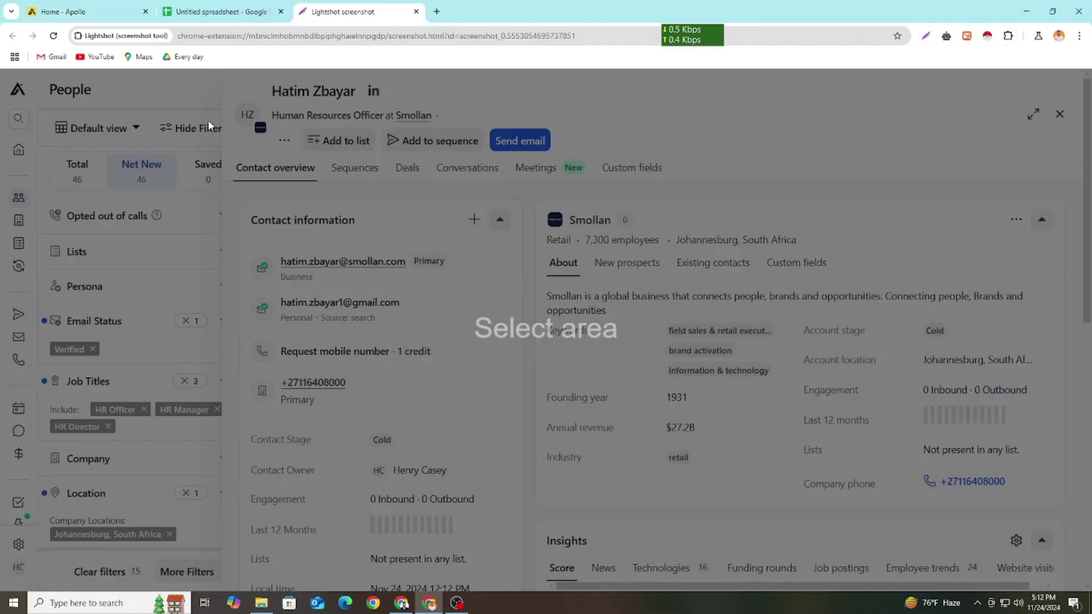
drag(215, 113, 860, 482)
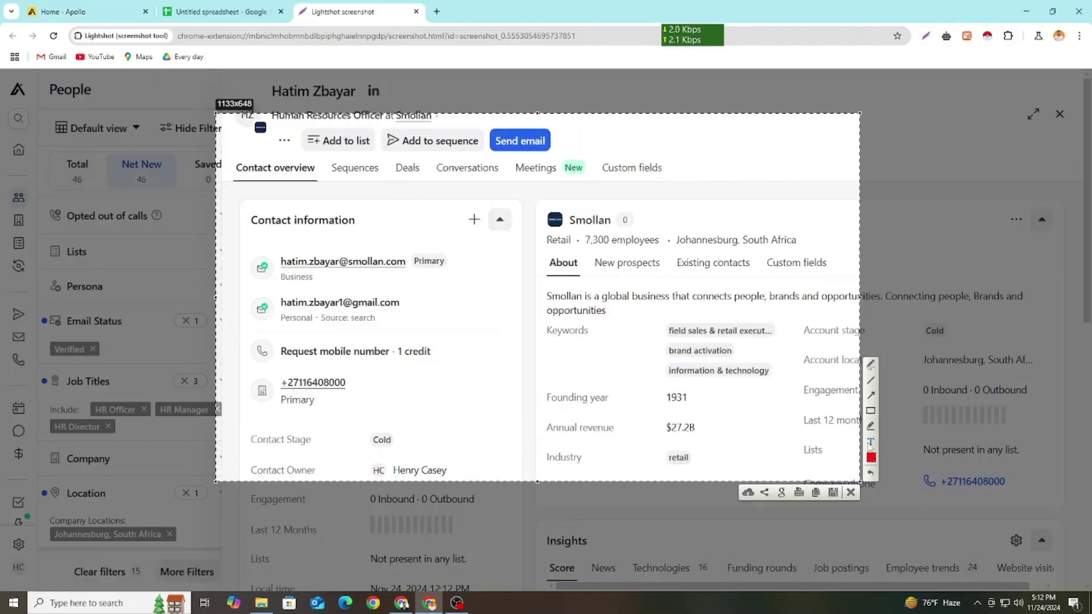
drag(371, 272, 739, 378)
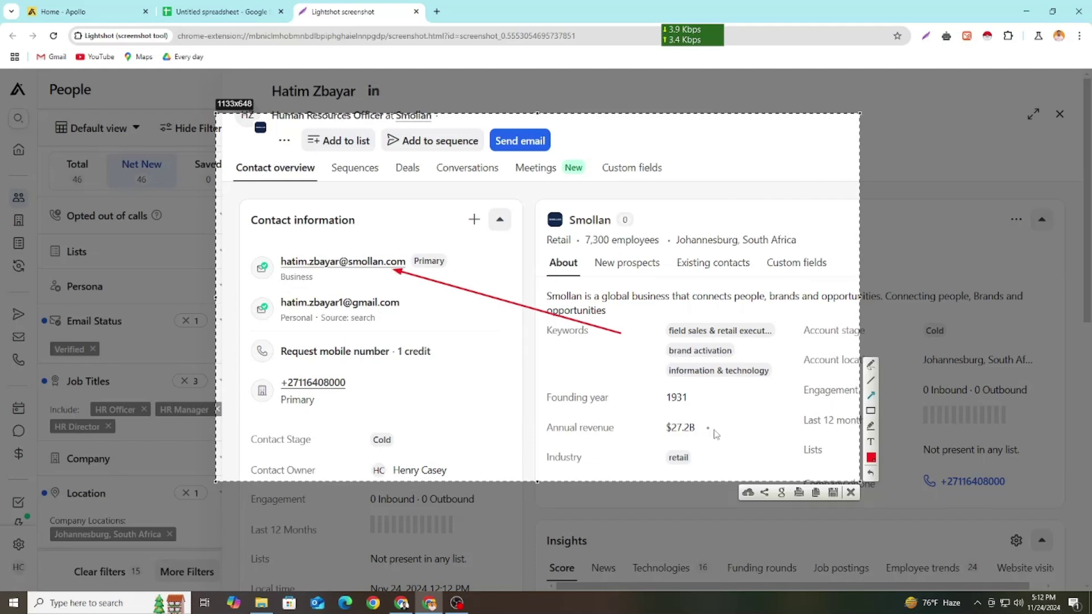
click(817, 492)
click(112, 8)
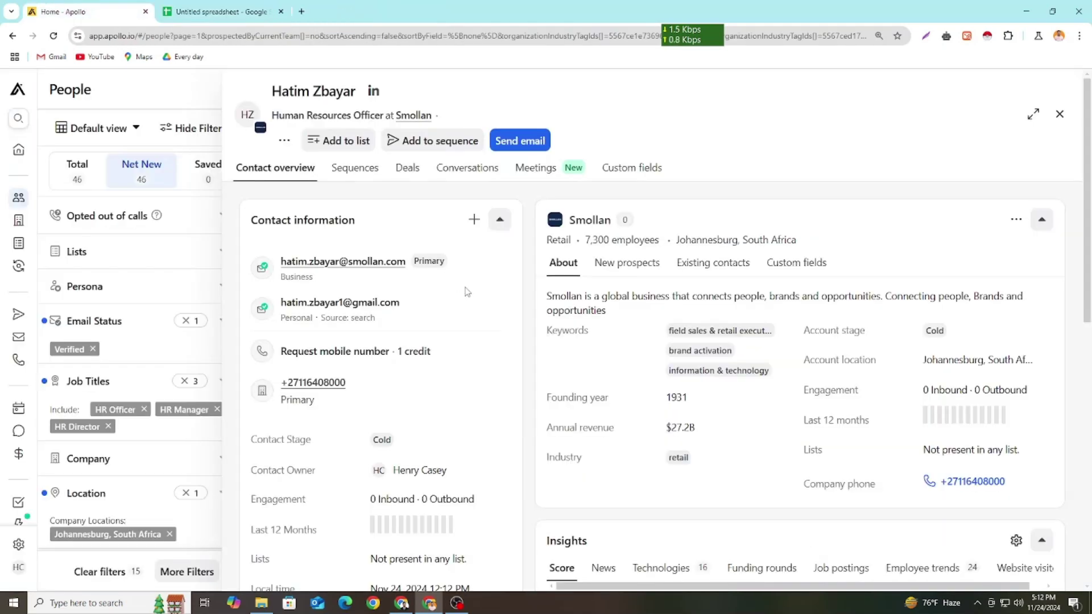
Copy the second contact's business email from the Apollo profile into email cell E3 of the Google Sheet.
mouse_move(392, 269)
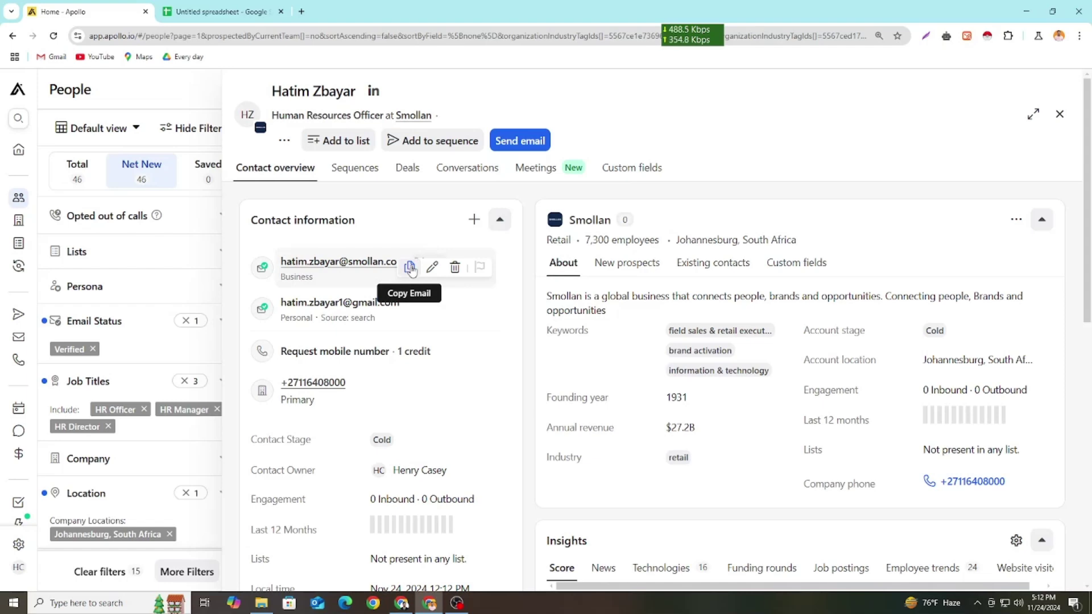
click(409, 267)
click(219, 12)
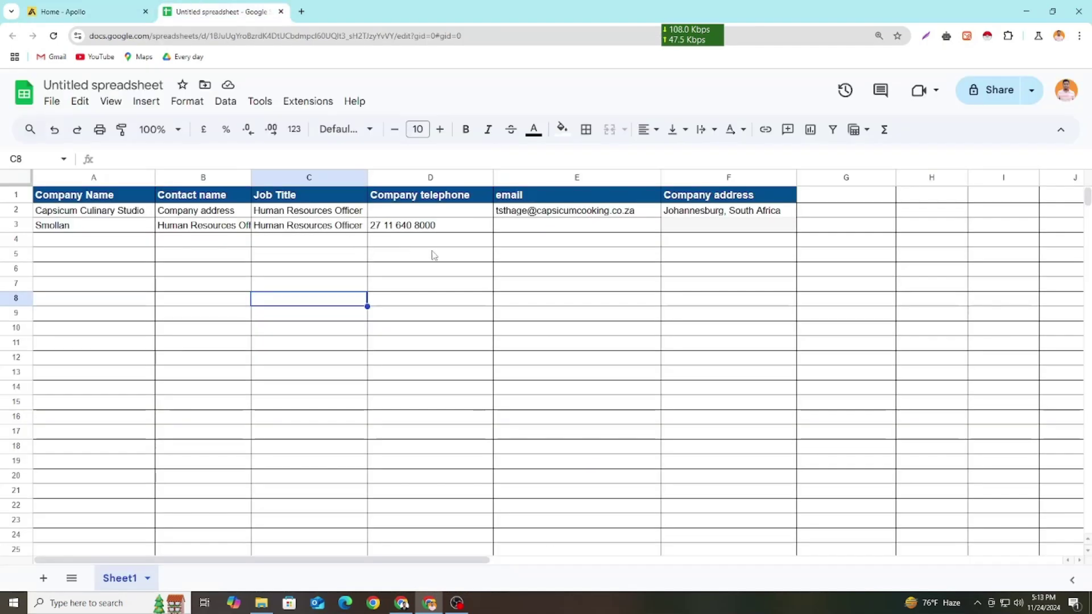
double_click(531, 225)
key(ctrl+v)
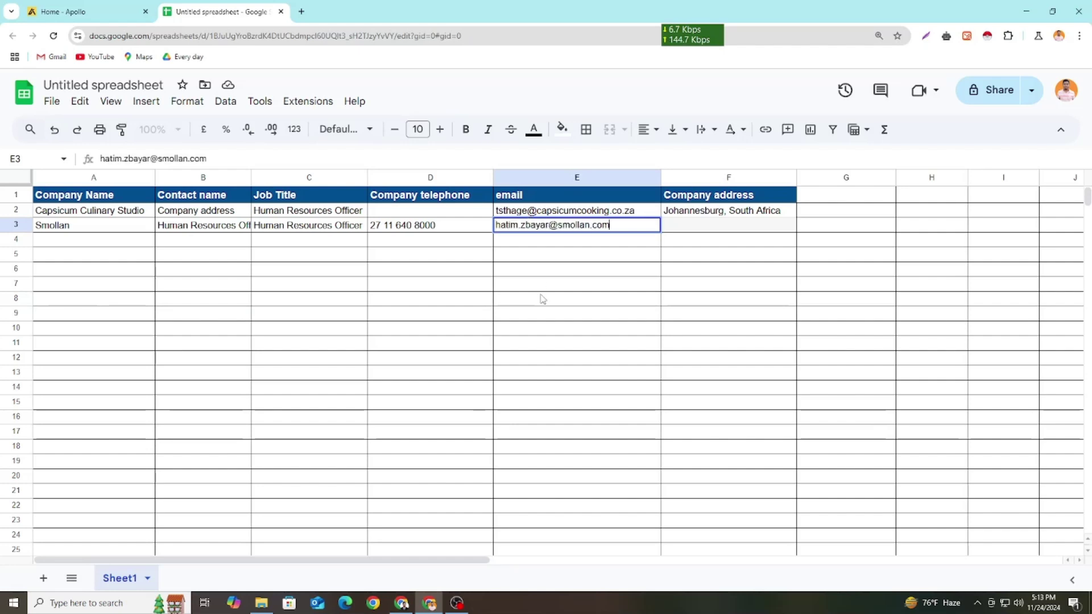
click(542, 300)
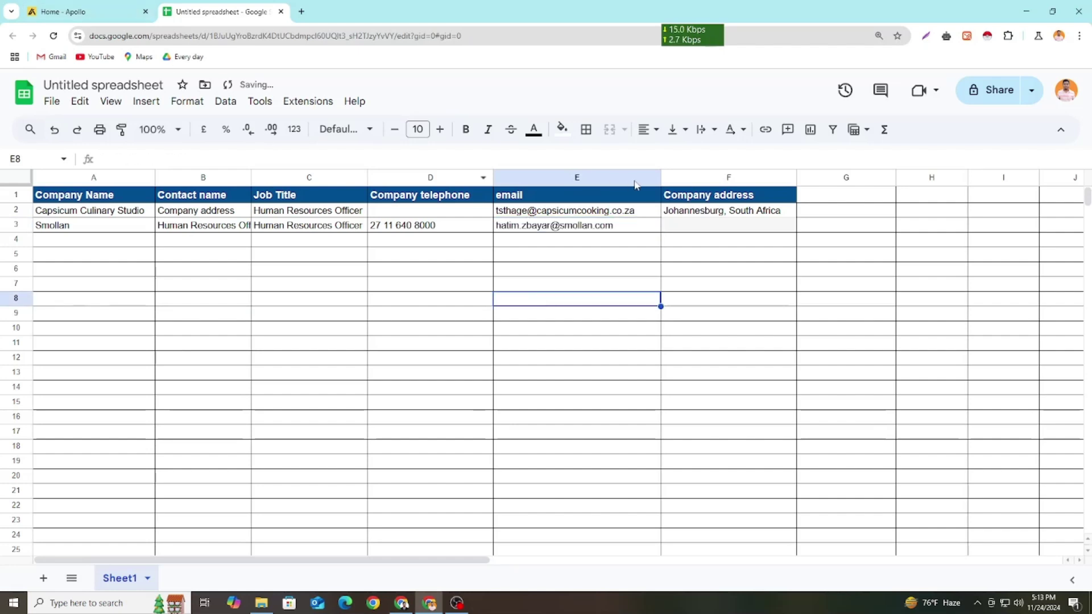
Insert a new column between email and Company address, and enter the header "Parsonal mail" in cell F1.
click(683, 177)
right_click(683, 177)
click(696, 255)
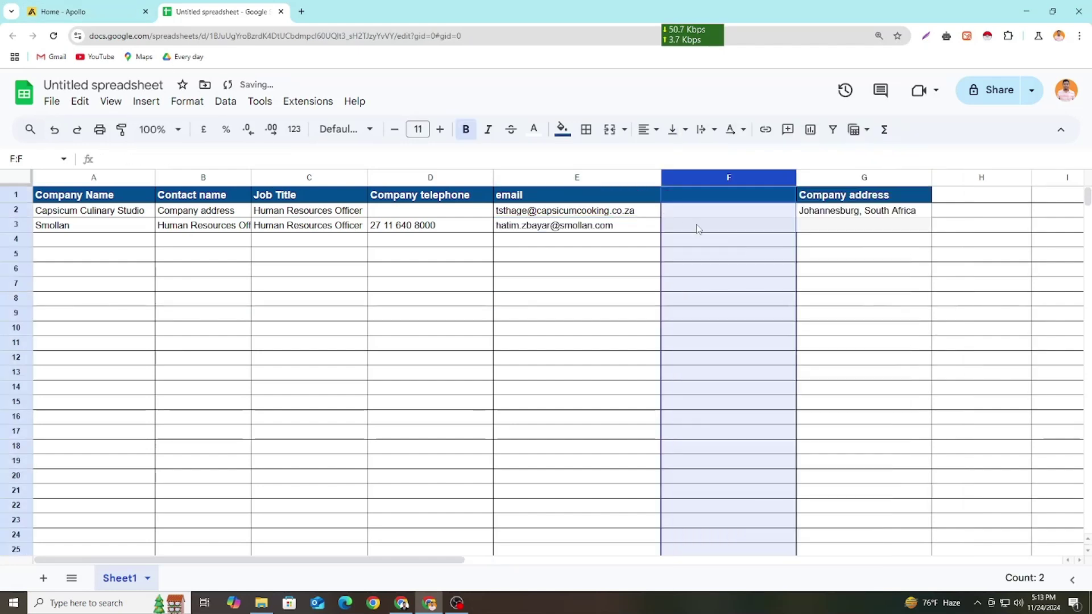
click(683, 210)
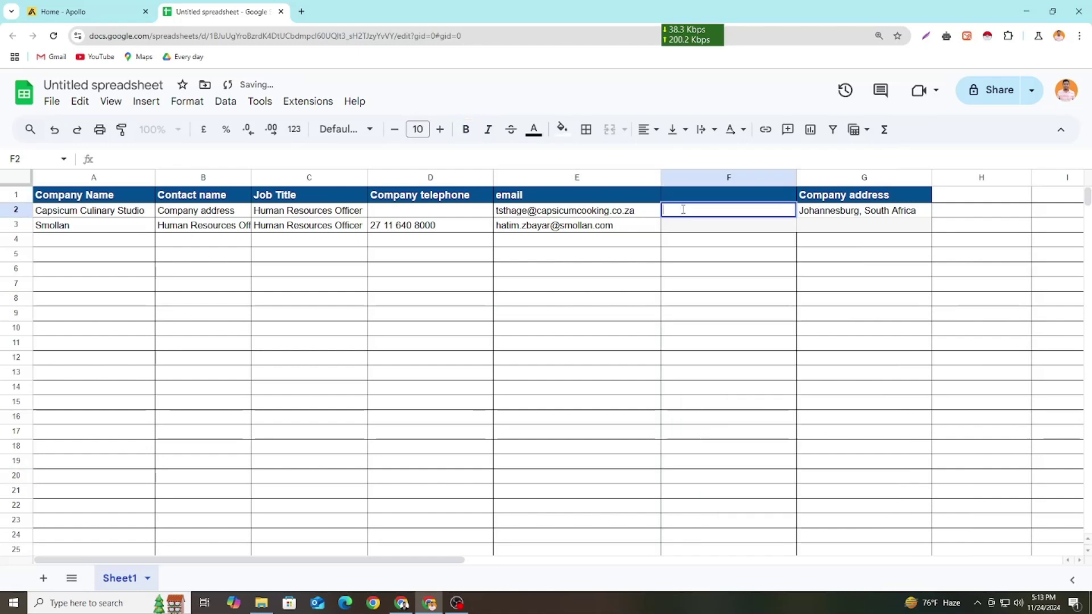
click(707, 196)
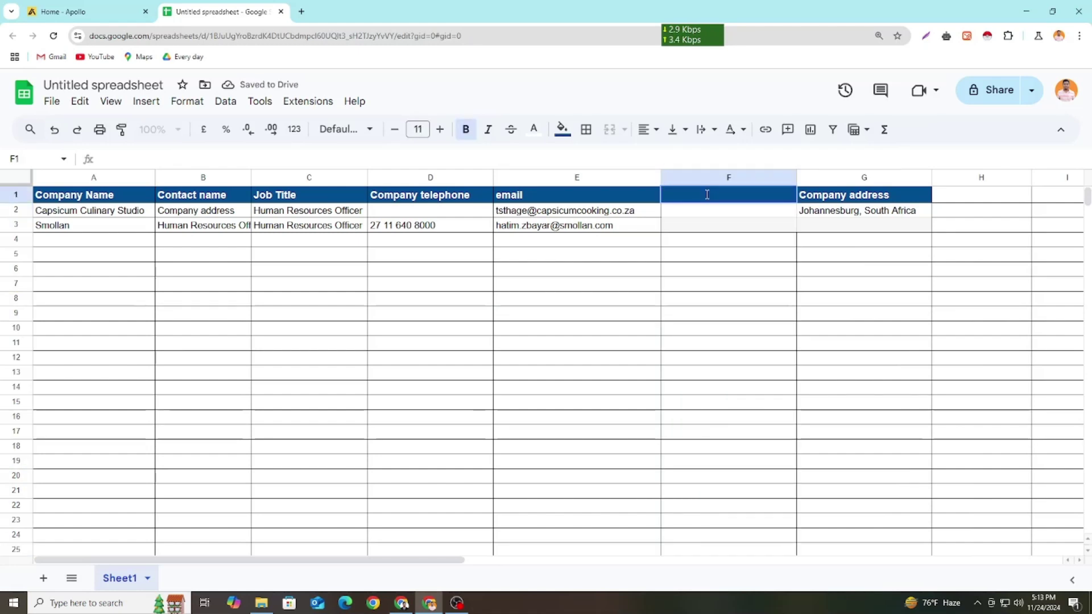
text(Pars)
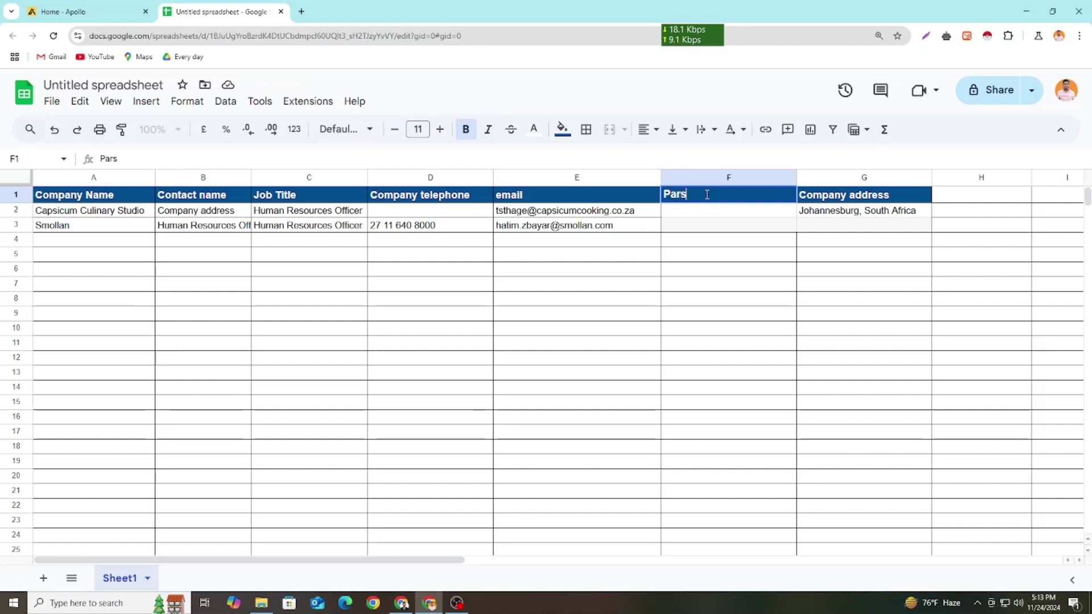
text(onal MAI)
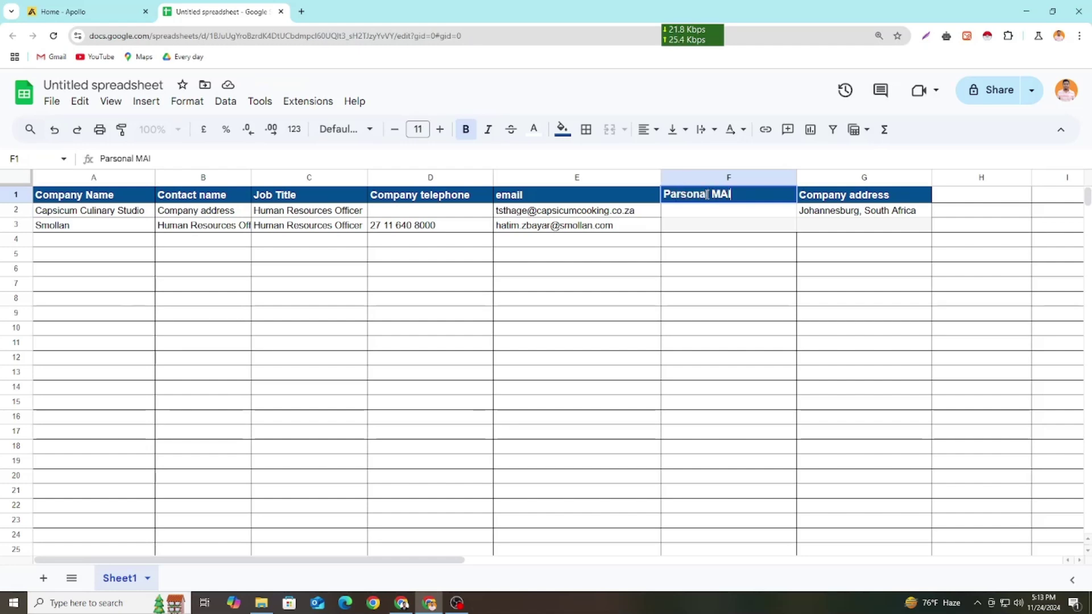
key(BackSpace)
text(mail)
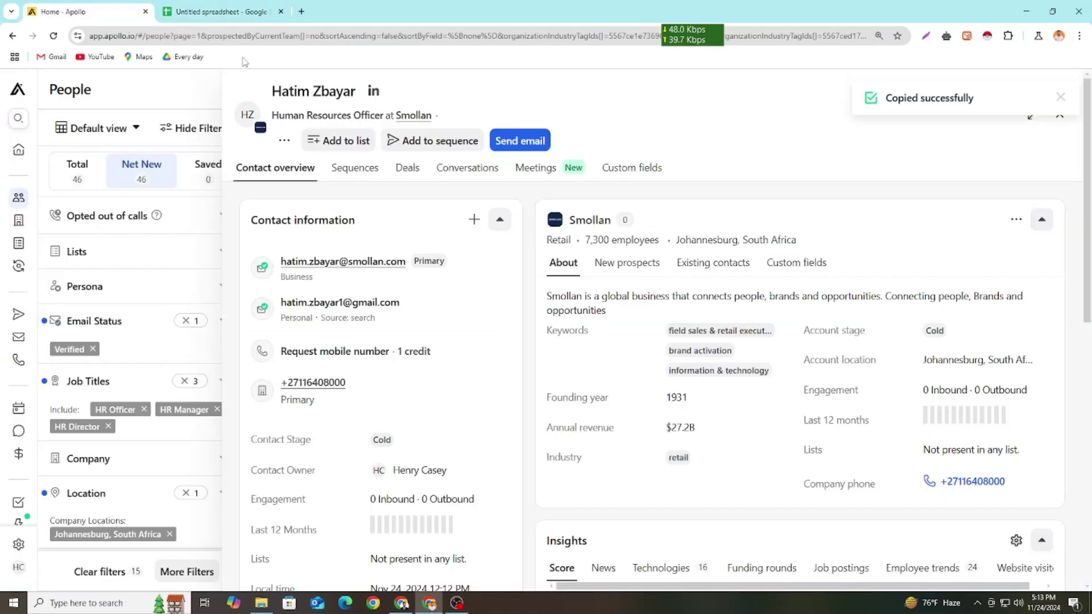
Copy the second contact's personal email from the Apollo profile into Parsonal mail cell F3 of the Google Sheet.
click(63, 11)
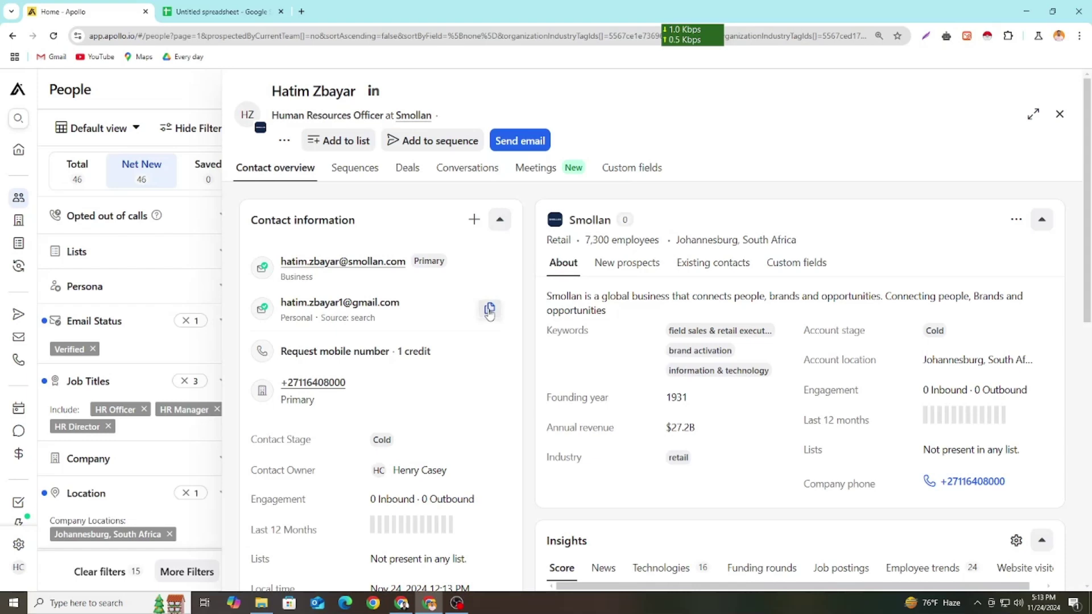
click(489, 311)
key(ctrl+Tab)
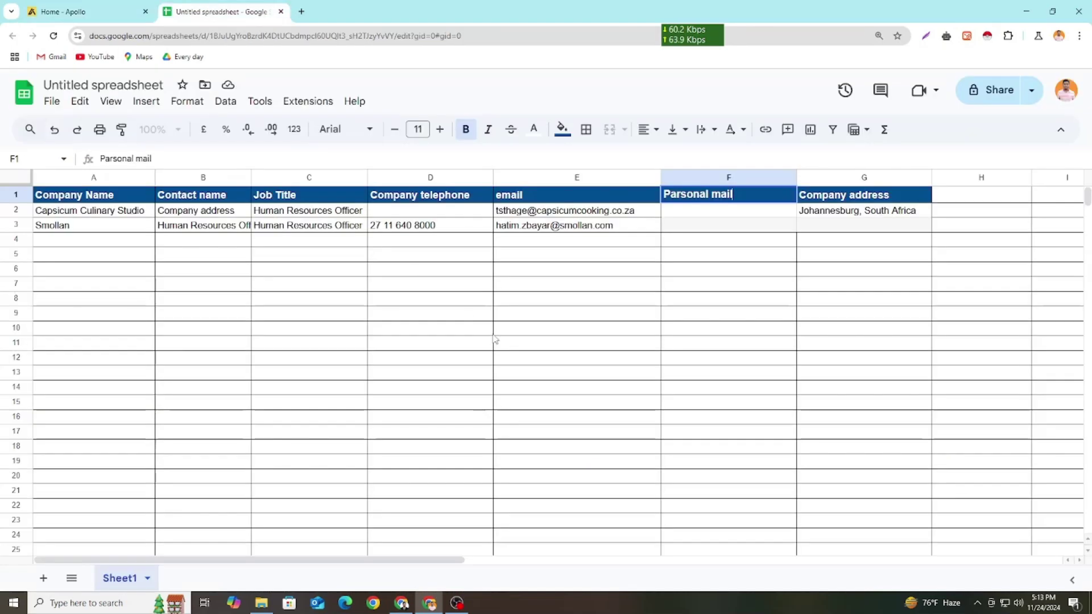
click(685, 226)
key(ctrl+v)
click(585, 328)
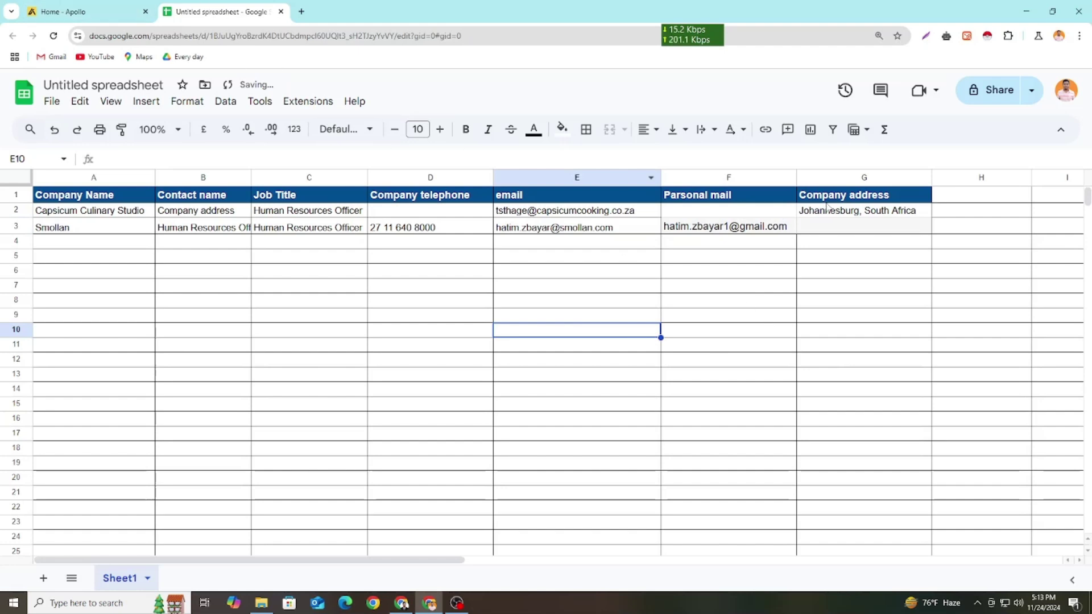
Copy Smollan's location, "Johannesburg, South Africa", from the Apollo profile into Company address cell G3 of the Google Sheet.
key(ctrl+Tab)
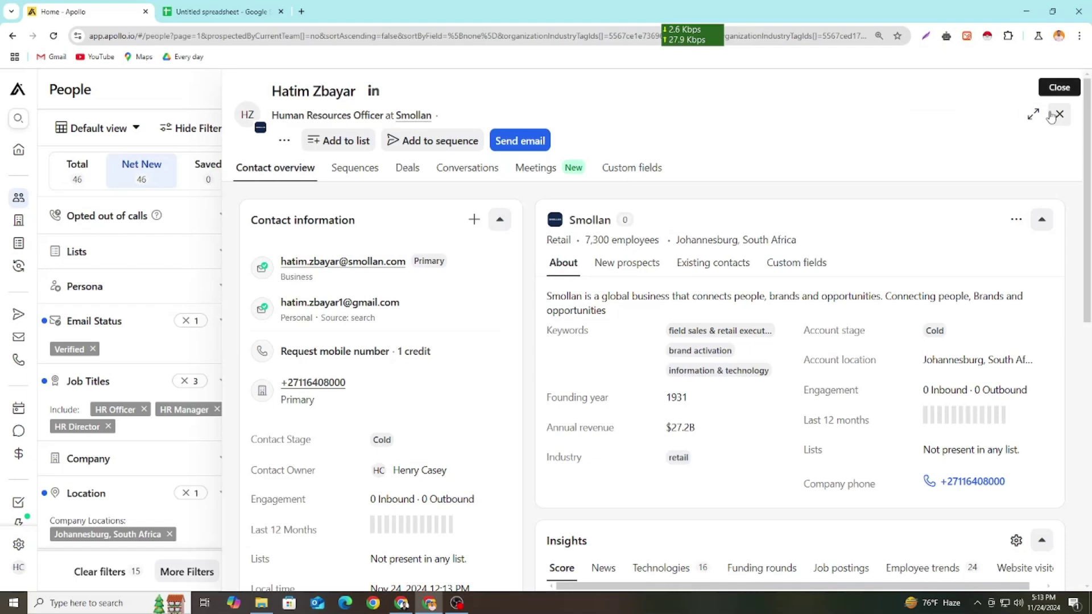
scroll(732, 309, down, 2)
scroll(644, 283, down, 6)
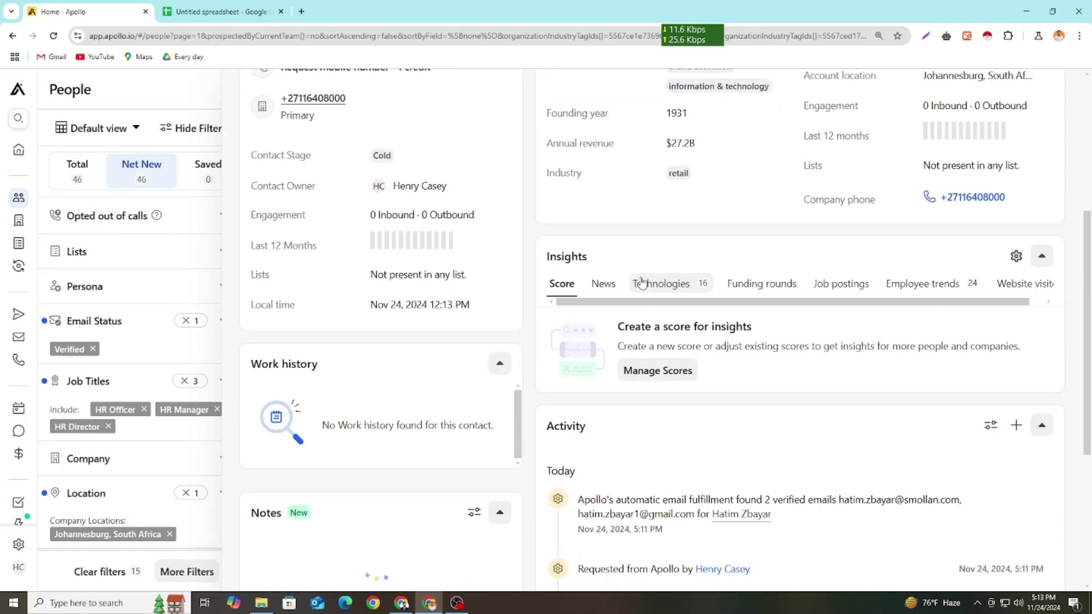
scroll(642, 283, down, 3)
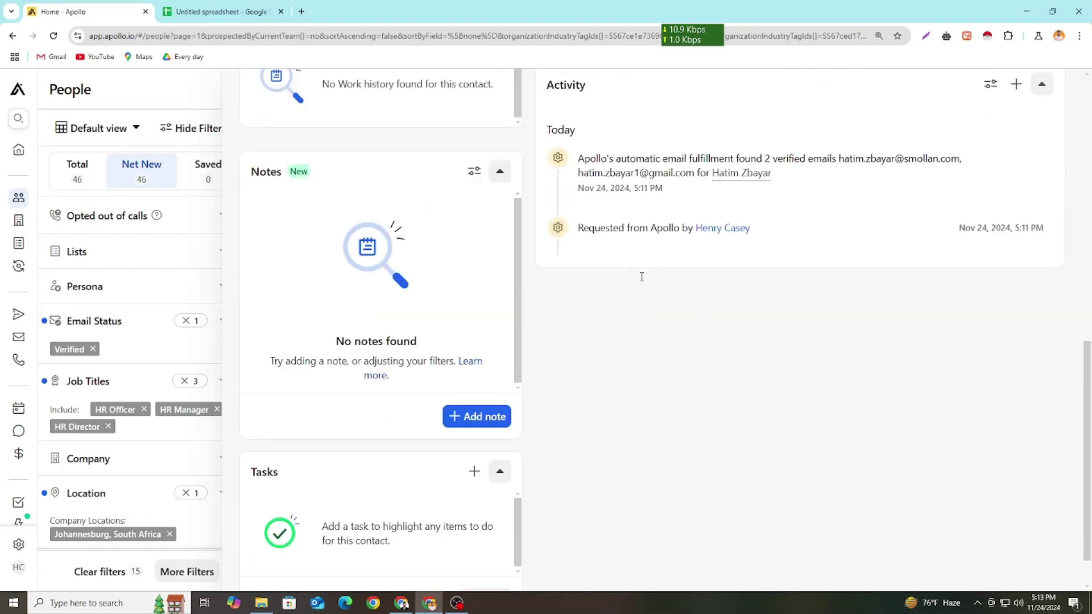
scroll(641, 280, up, 7)
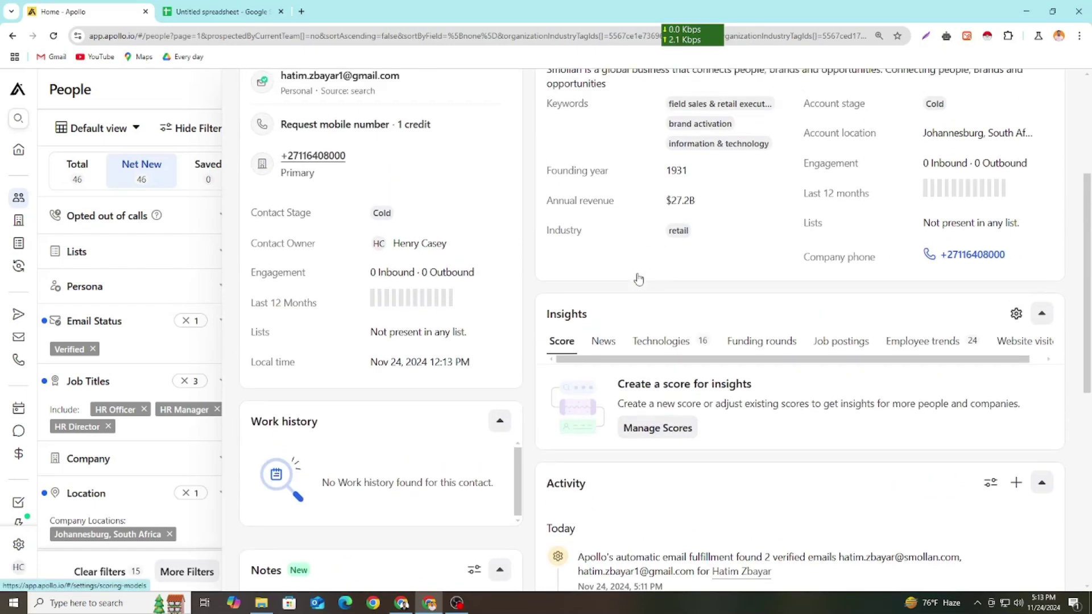
scroll(638, 276, up, 3)
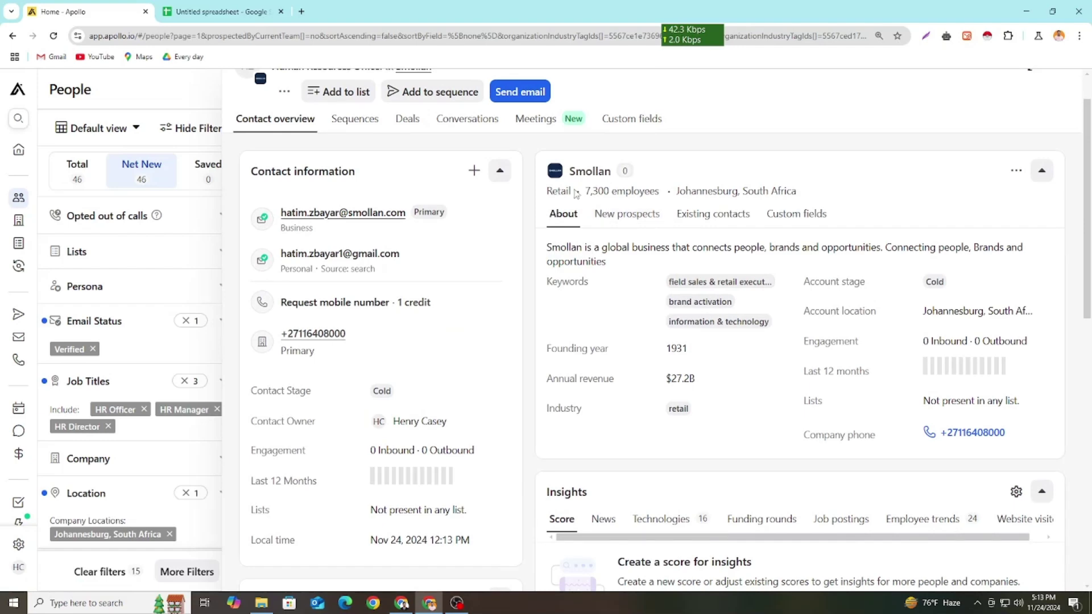
drag(678, 190, 794, 191)
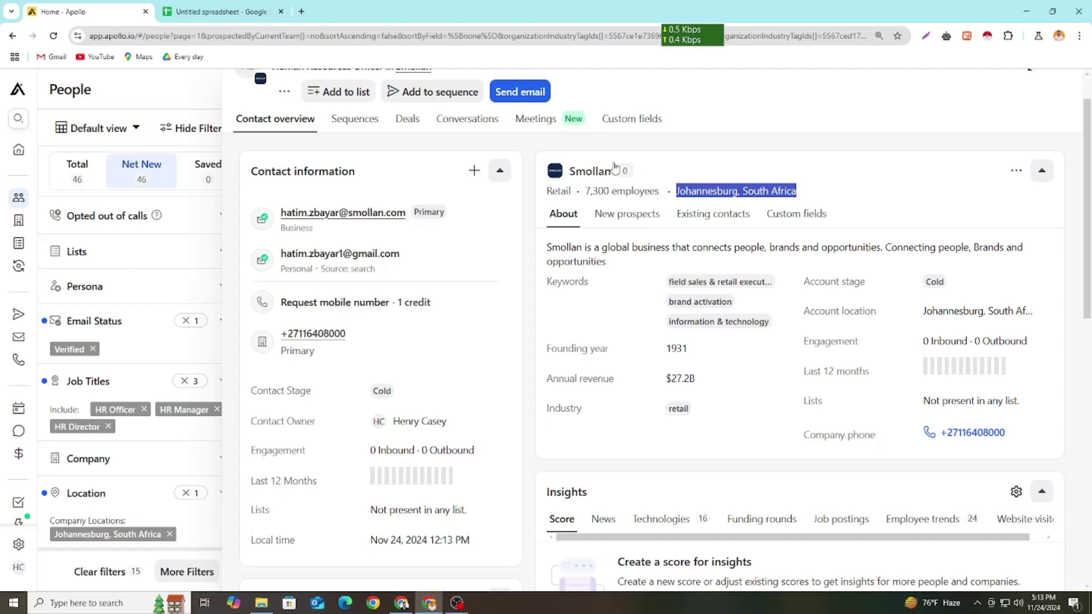
click(262, 12)
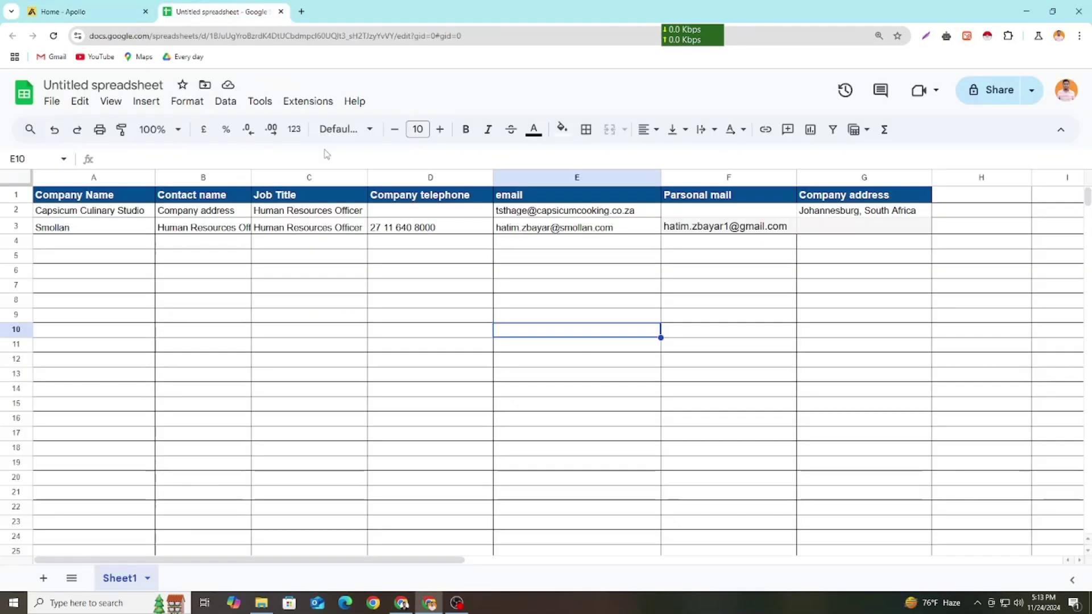
double_click(820, 227)
key(ctrl+v)
click(730, 307)
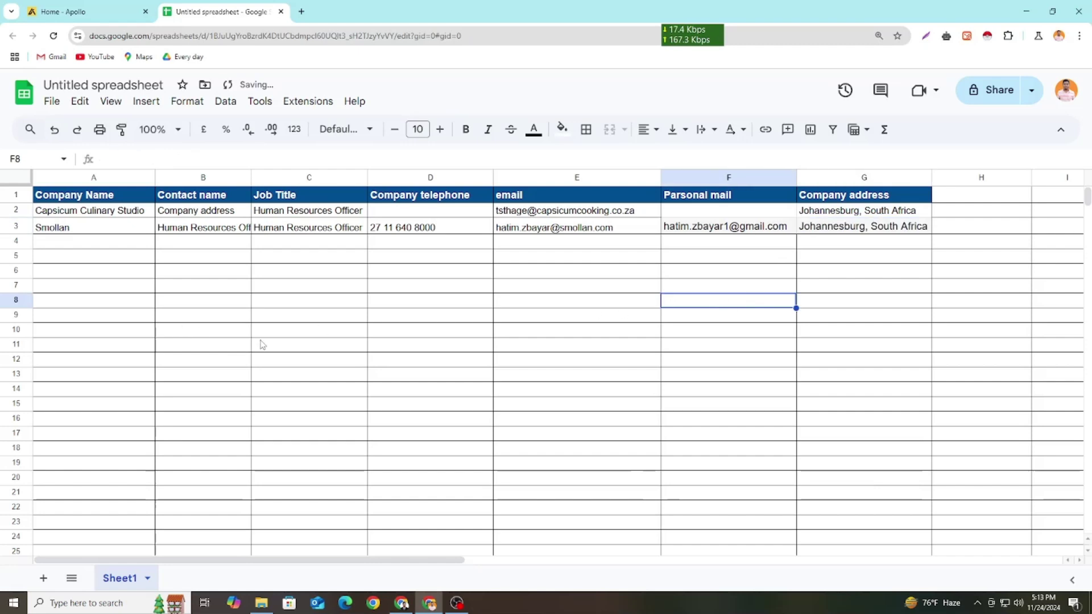
Return to Apollo and close the second contact's profile to get back to the People results.
click(62, 11)
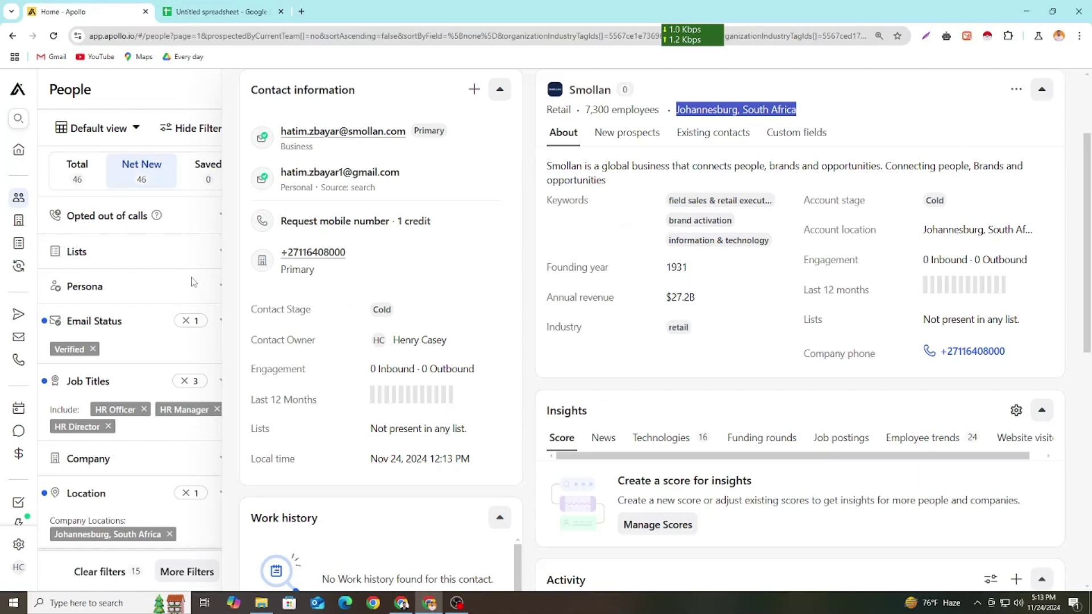
click(186, 95)
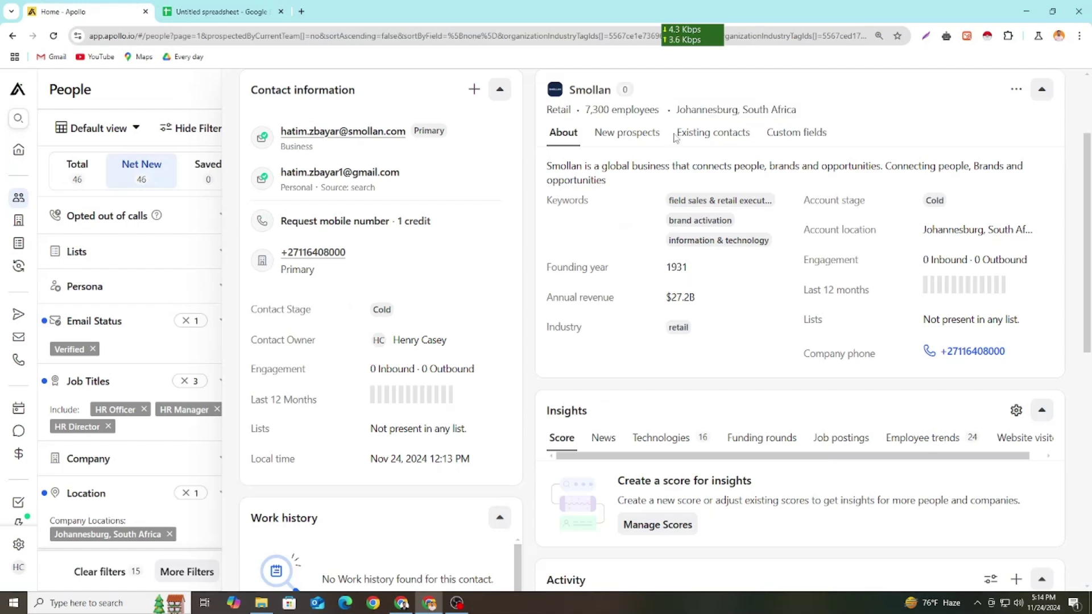
click(1040, 92)
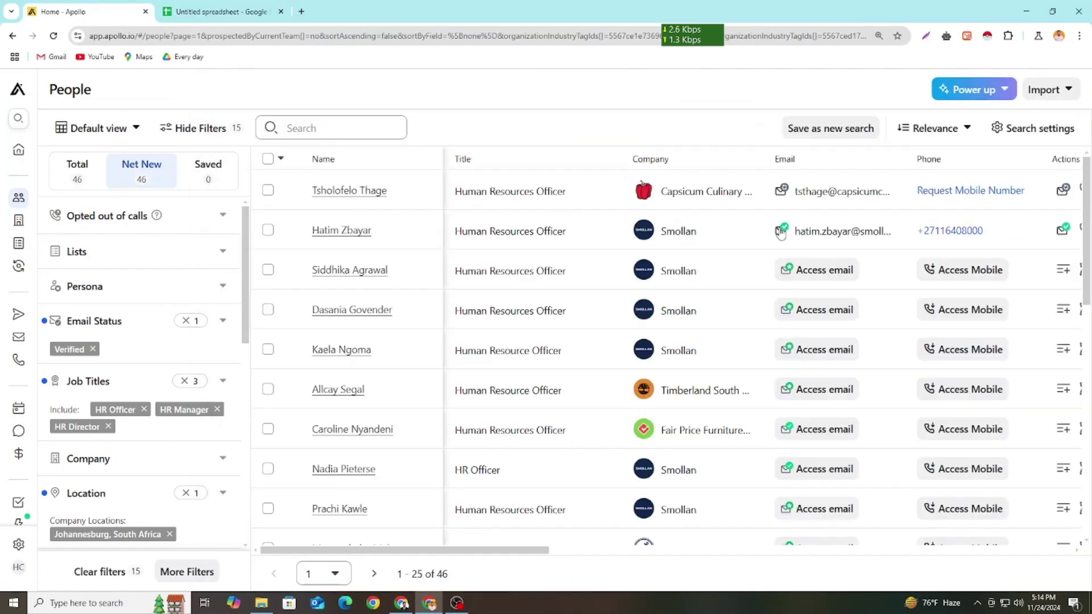
Reveal the email of the Human Resources Officer at GeeWiz in the People results, leaving the company assignment as is.
mouse_move(781, 231)
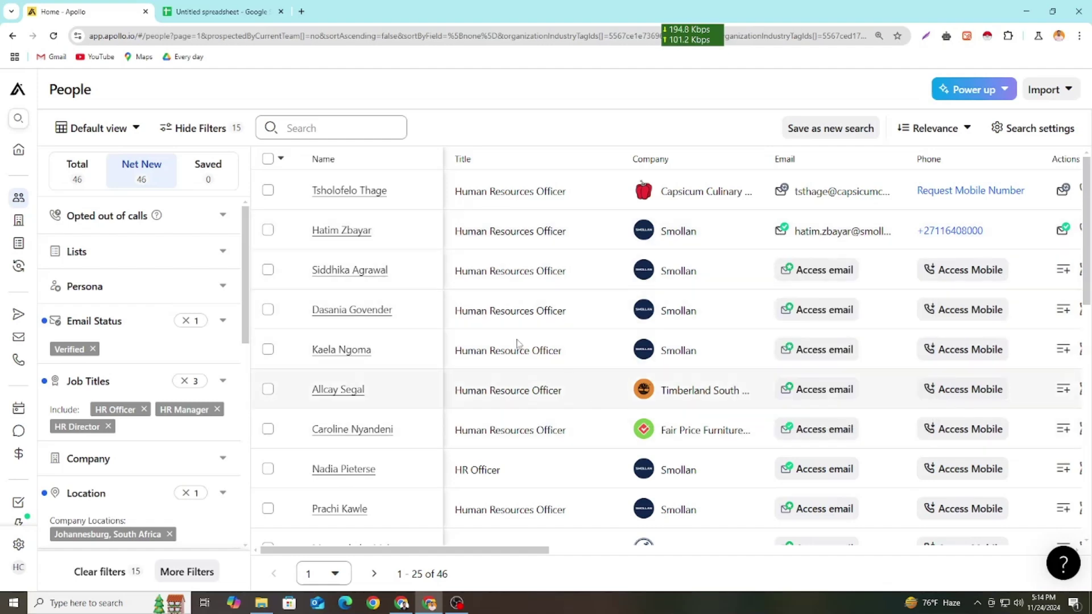
scroll(502, 277, down, 1)
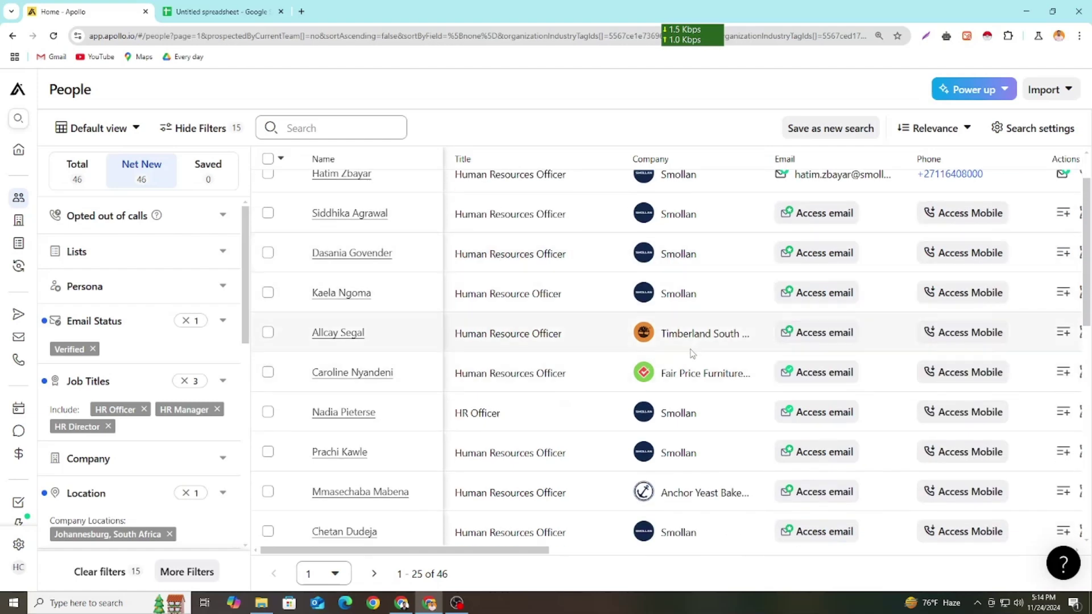
scroll(586, 341, down, 2)
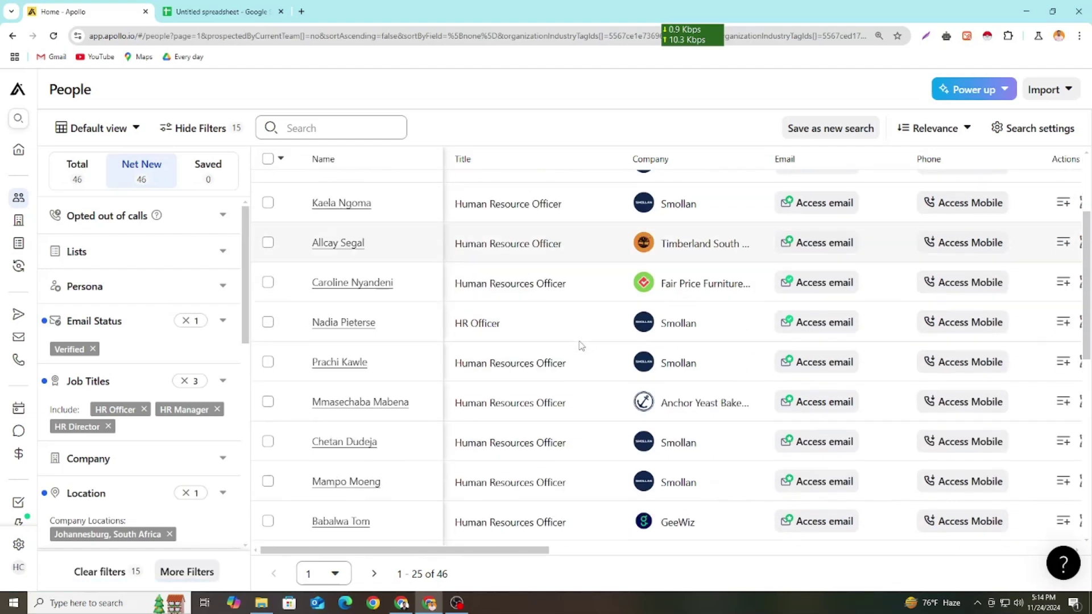
scroll(608, 315, down, 3)
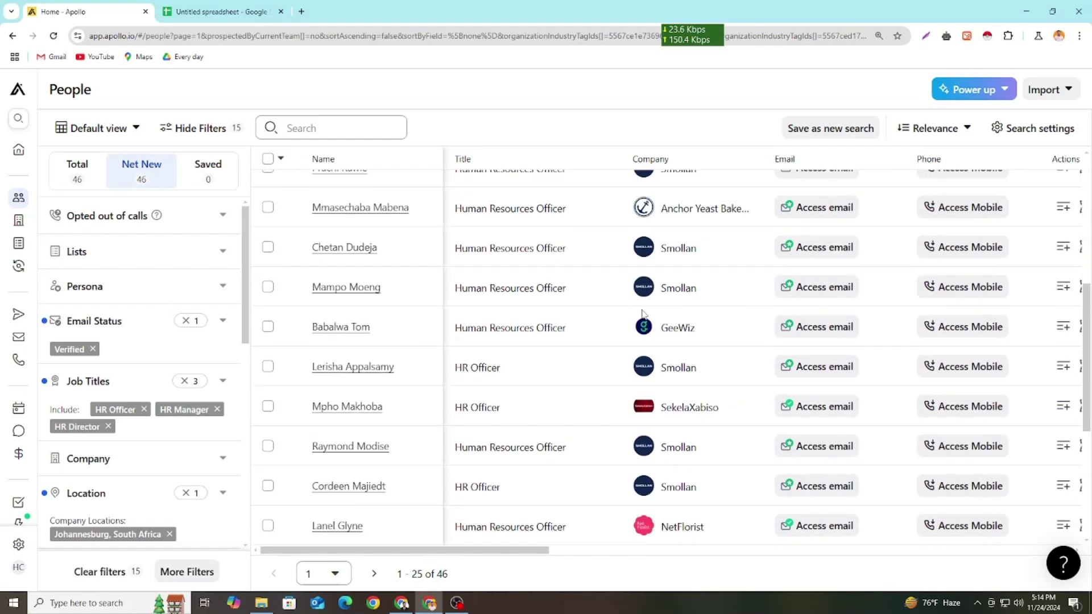
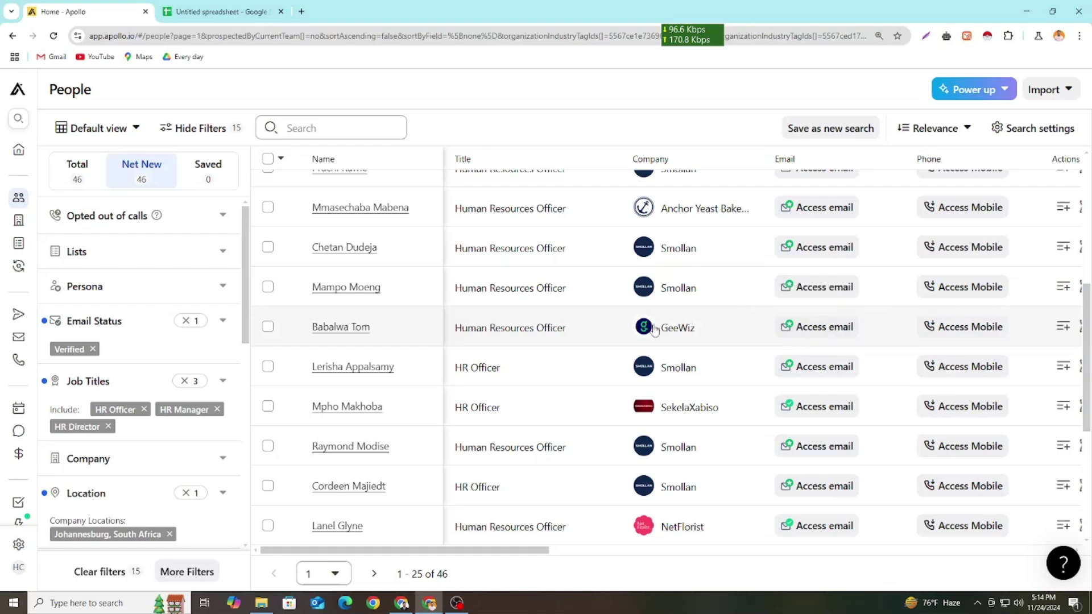
click(829, 332)
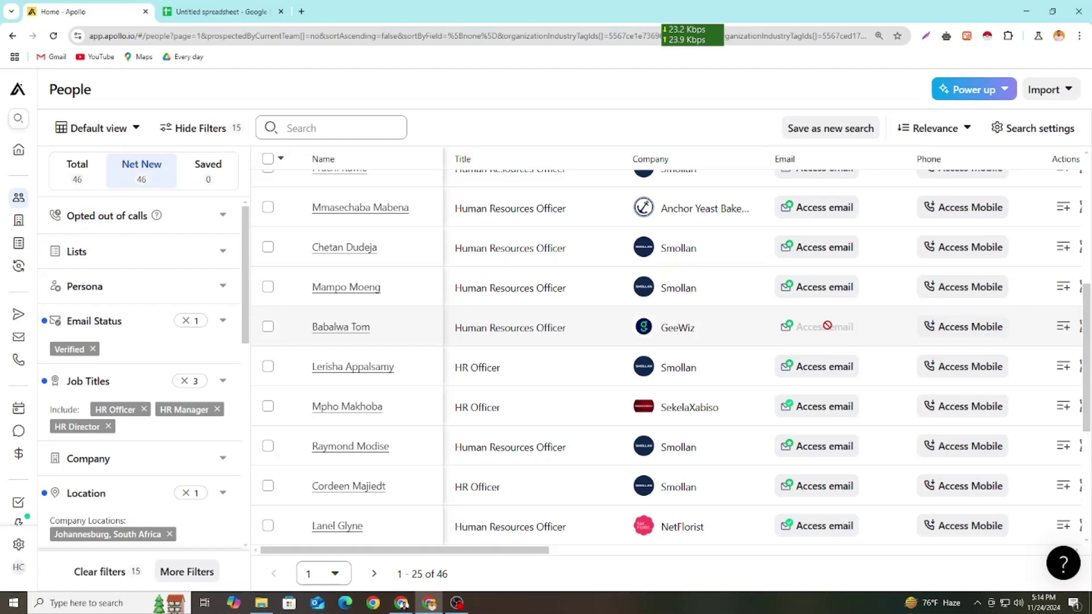
mouse_move(837, 328)
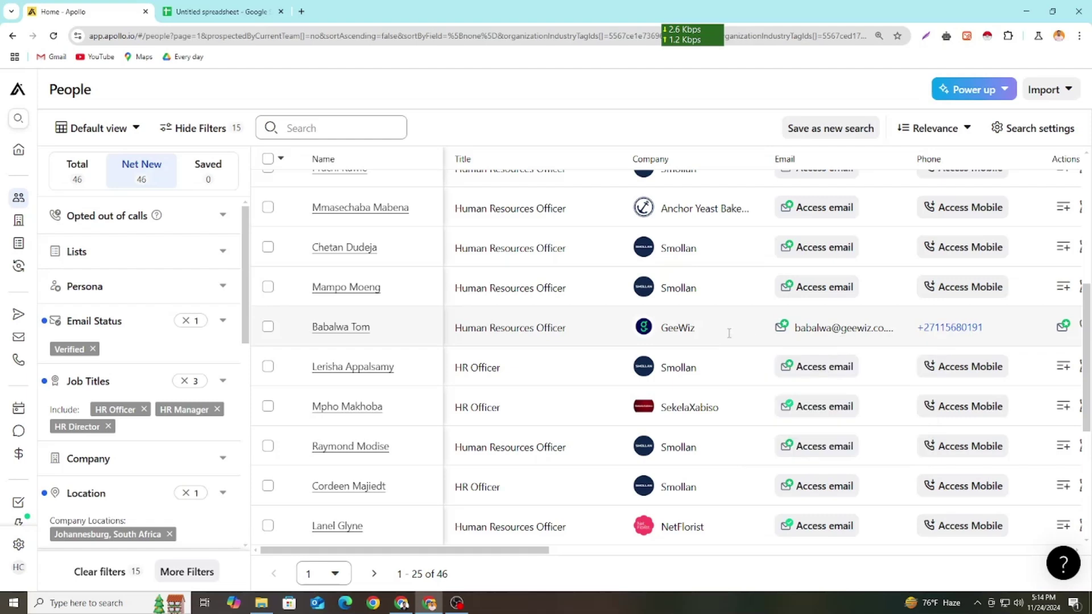
click(665, 329)
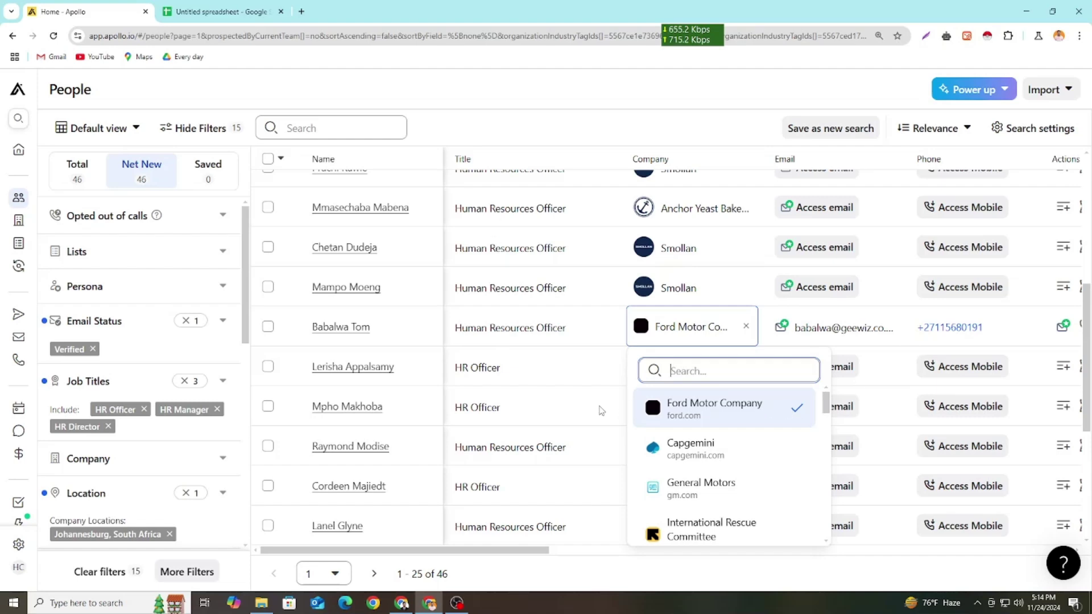
click(581, 377)
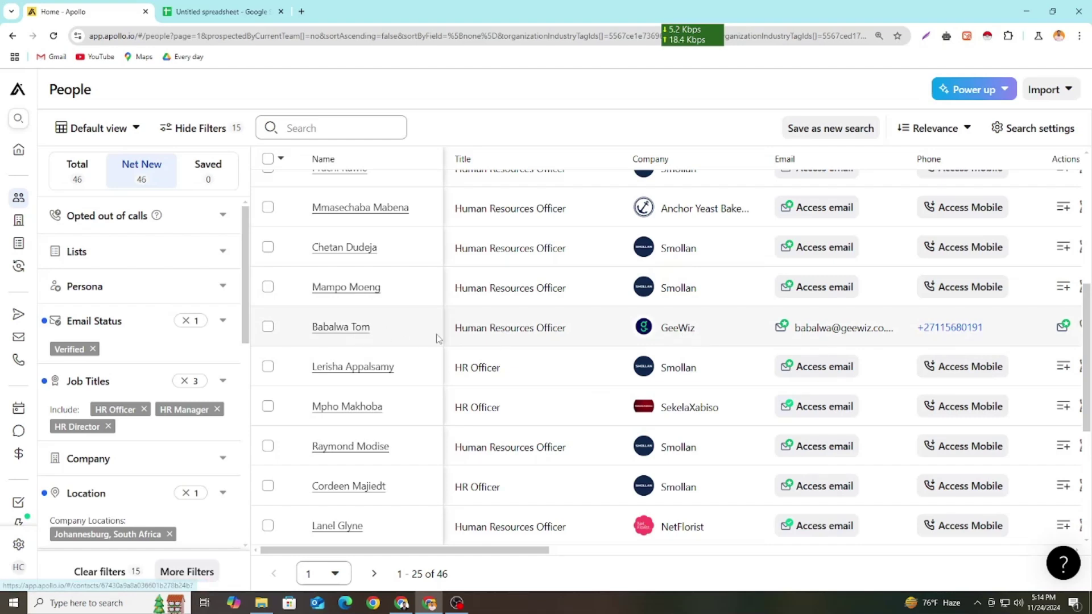
click(216, 11)
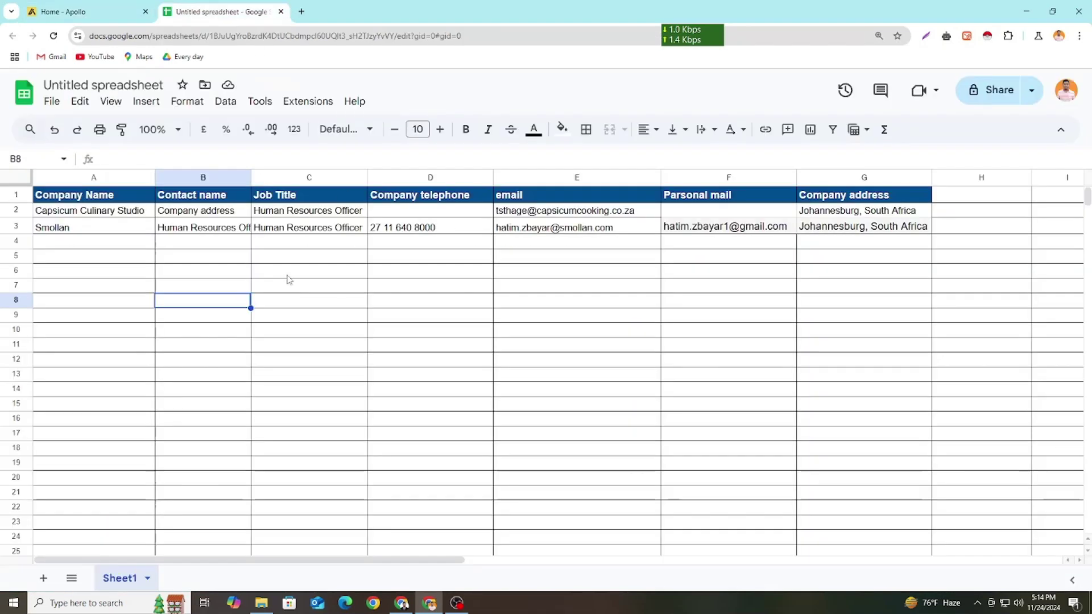
scroll(287, 277, down, 3)
scroll(256, 267, up, 3)
click(62, 11)
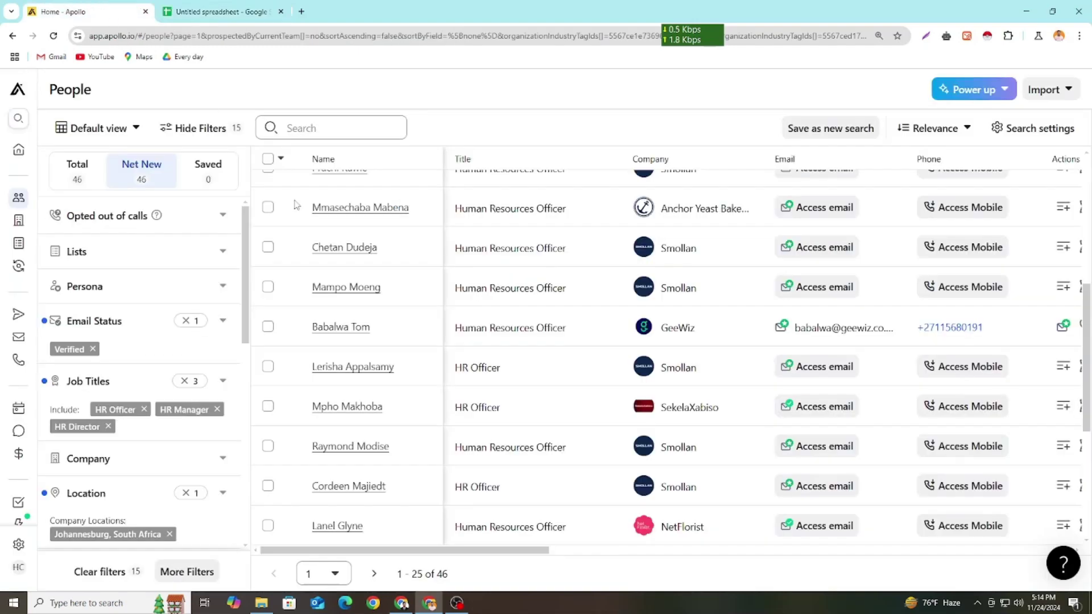
Switch to the Fiverr order, open the Google Sheets link in Delivery #1 and look through the delivered lead list.
key(alt+Tab)
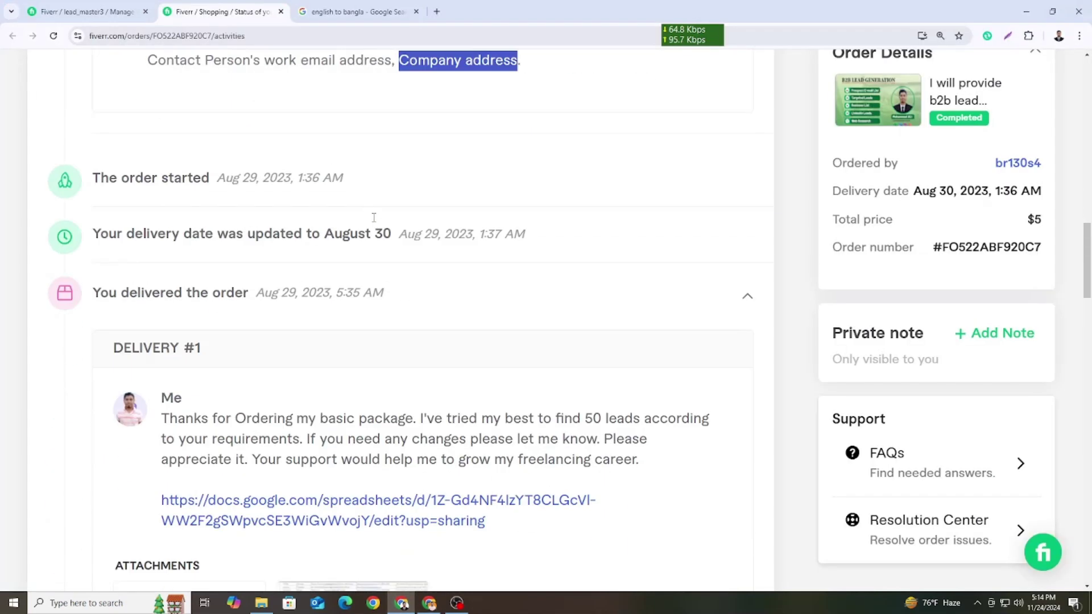
scroll(374, 218, down, 4)
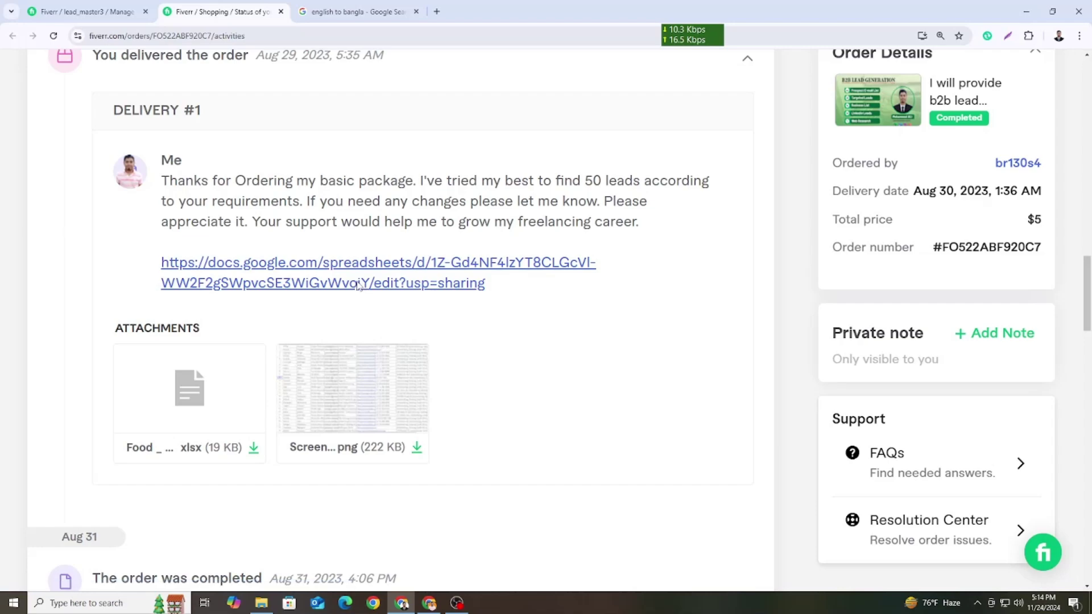
click(358, 285)
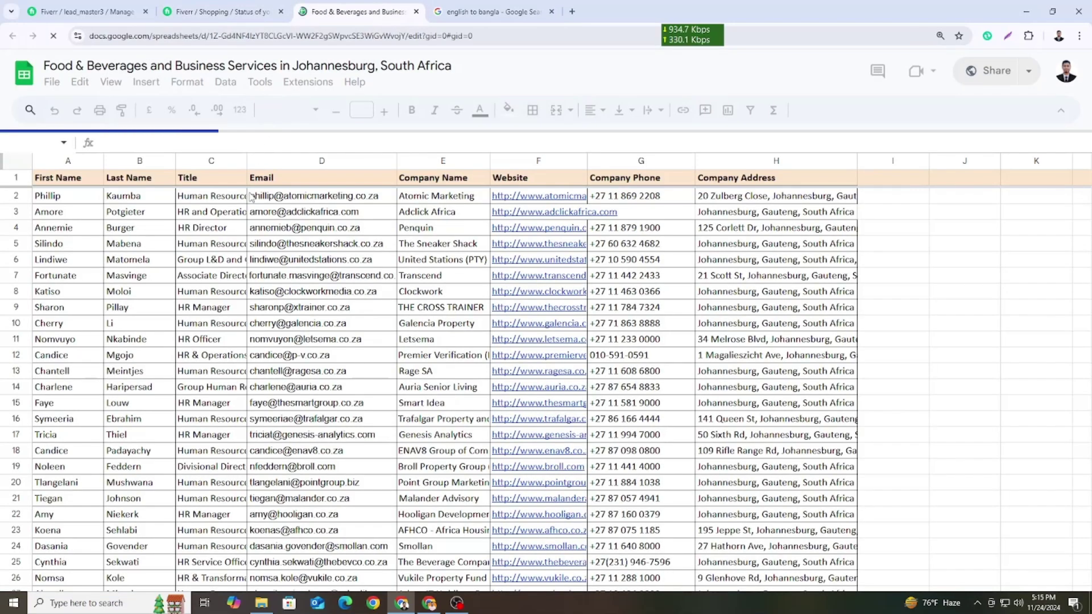
scroll(312, 366, down, 15)
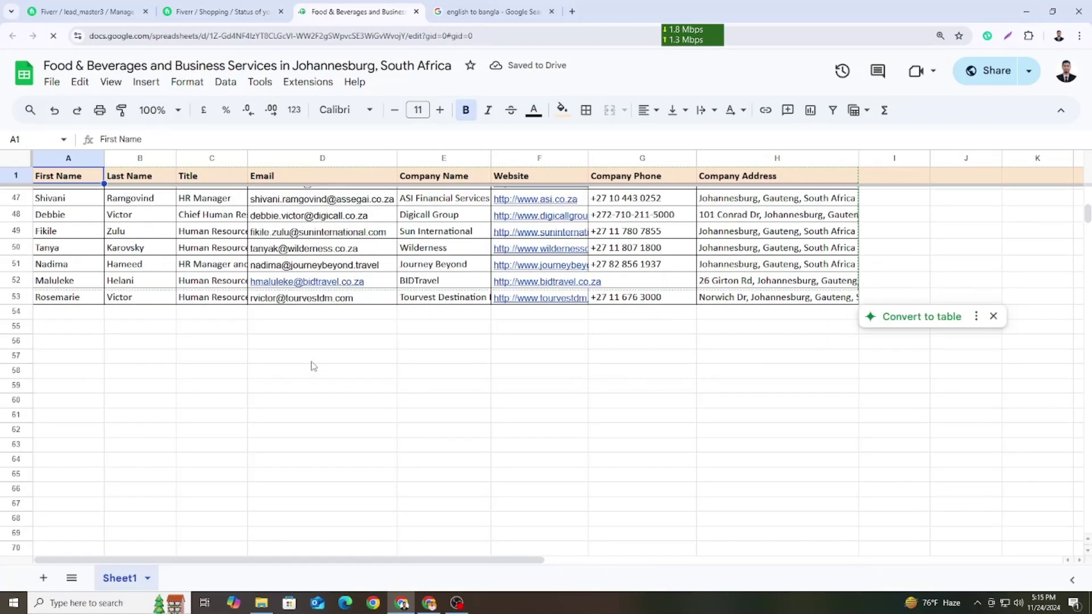
Look back over the delivered lead list up to its first rows and return to the buyer's review on the Fiverr order.
scroll(290, 358, up, 3)
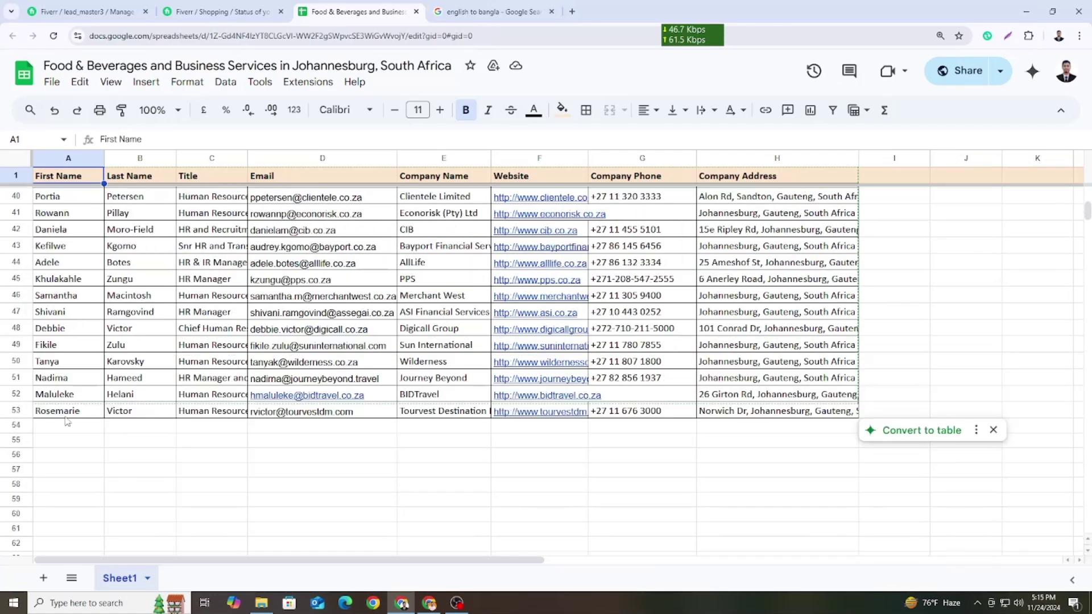
scroll(77, 414, up, 12)
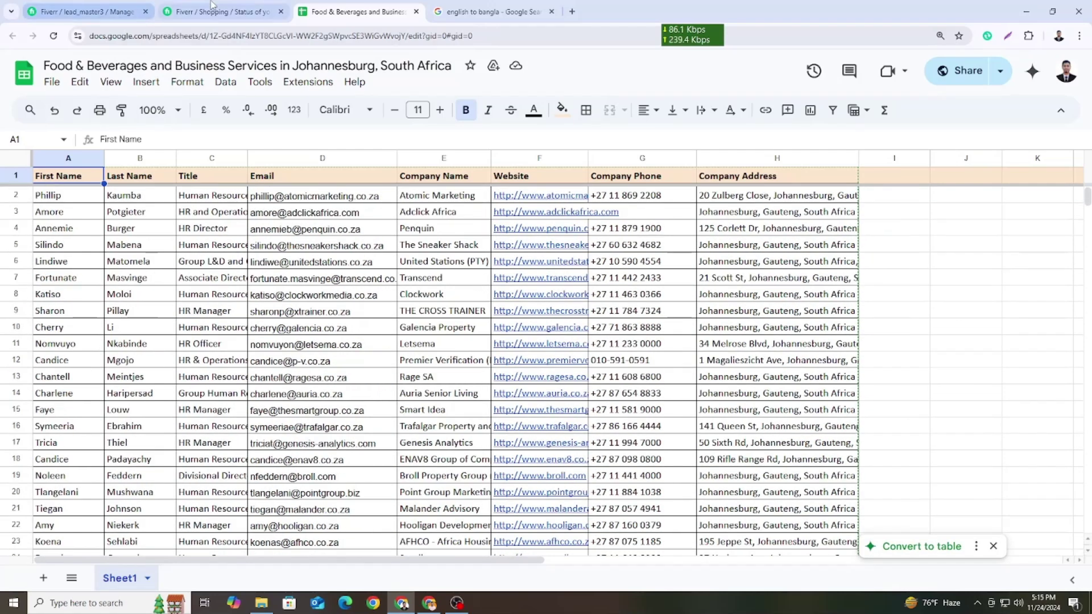
click(219, 7)
scroll(219, 243, down, 8)
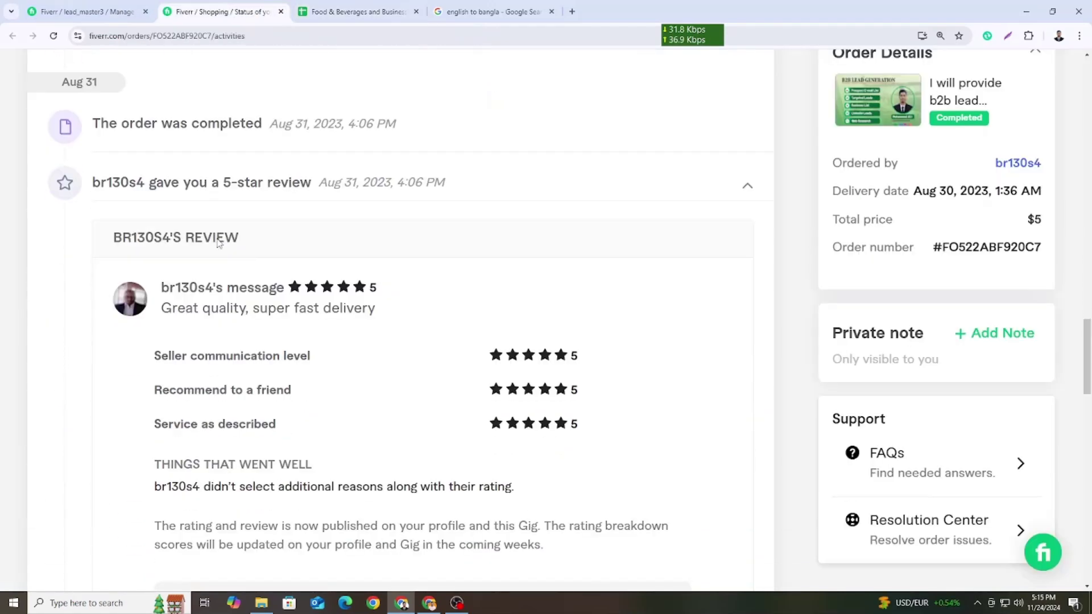
scroll(230, 231, down, 3)
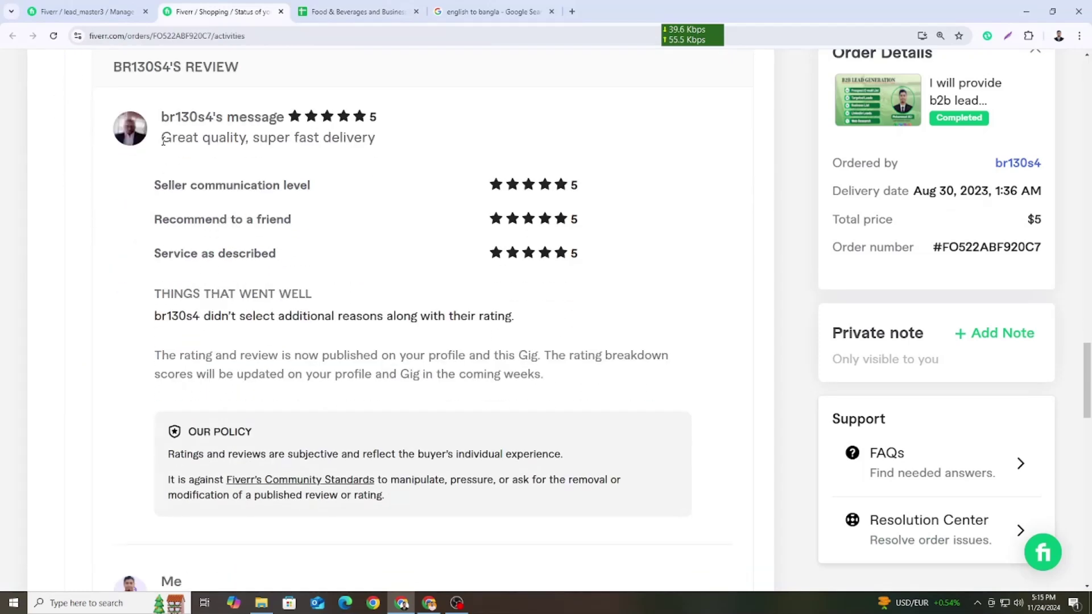
Highlight the buyer's review message "Great quality, super fast delivery" and the total price in the order details.
drag(163, 141, 250, 140)
click(248, 141)
key(shift+Left)
key(shift+Left)
key(shift+Left)
key(shift+Left)
key(shift+Left)
key(shift+Left)
key(shift+Left)
key(shift+Left)
key(shift+Left)
drag(257, 136, 380, 146)
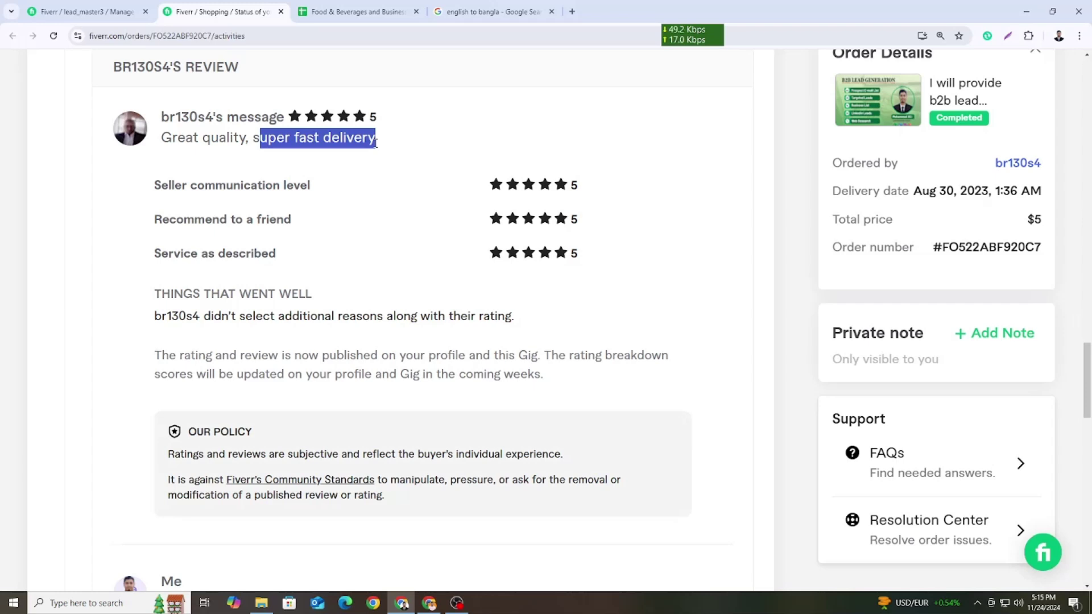
drag(164, 141, 381, 138)
click(381, 142)
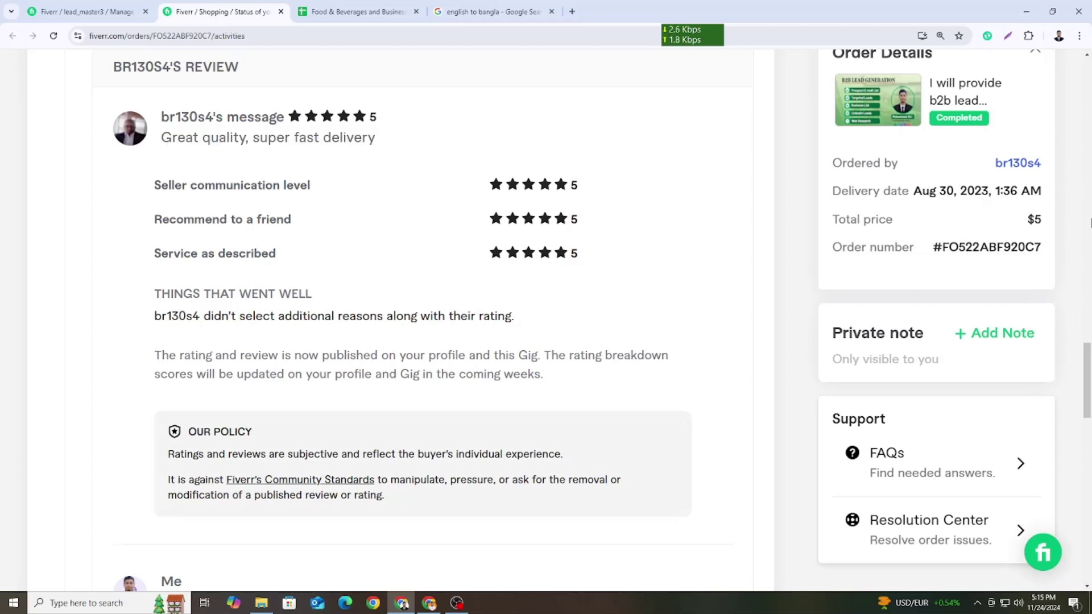
drag(1023, 219, 1041, 217)
scroll(336, 259, up, 2)
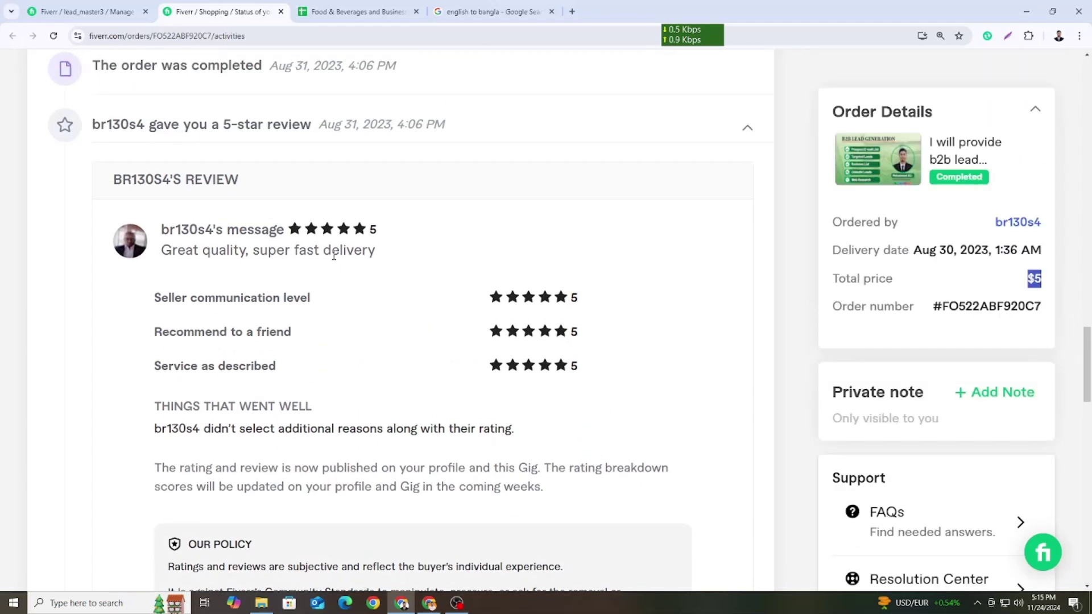
Switch to the browser window with Apollo and open the untitled Google Sheets lead list.
click(429, 604)
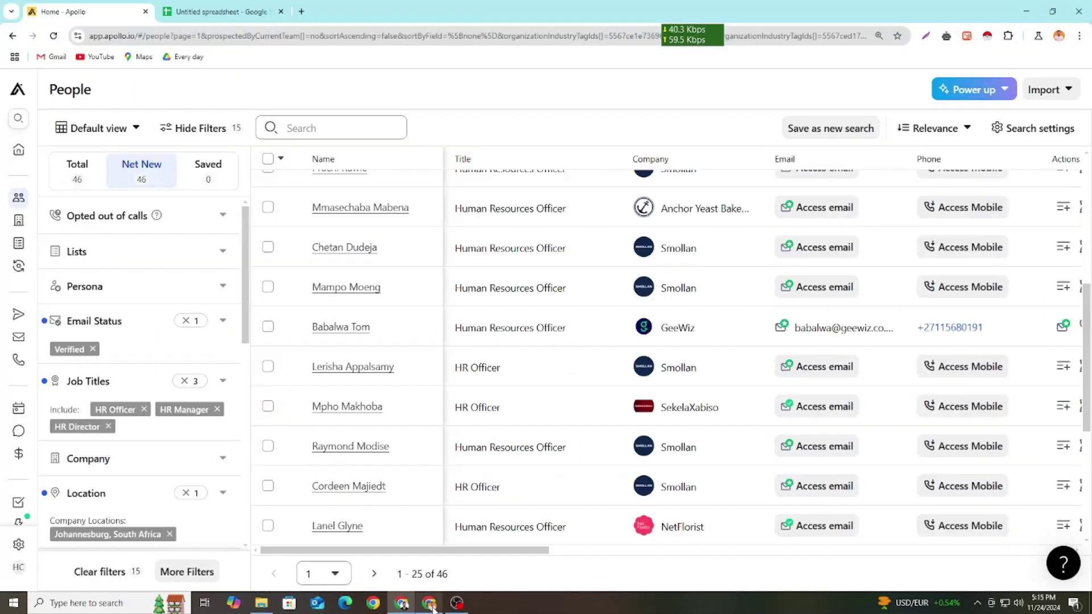
click(227, 7)
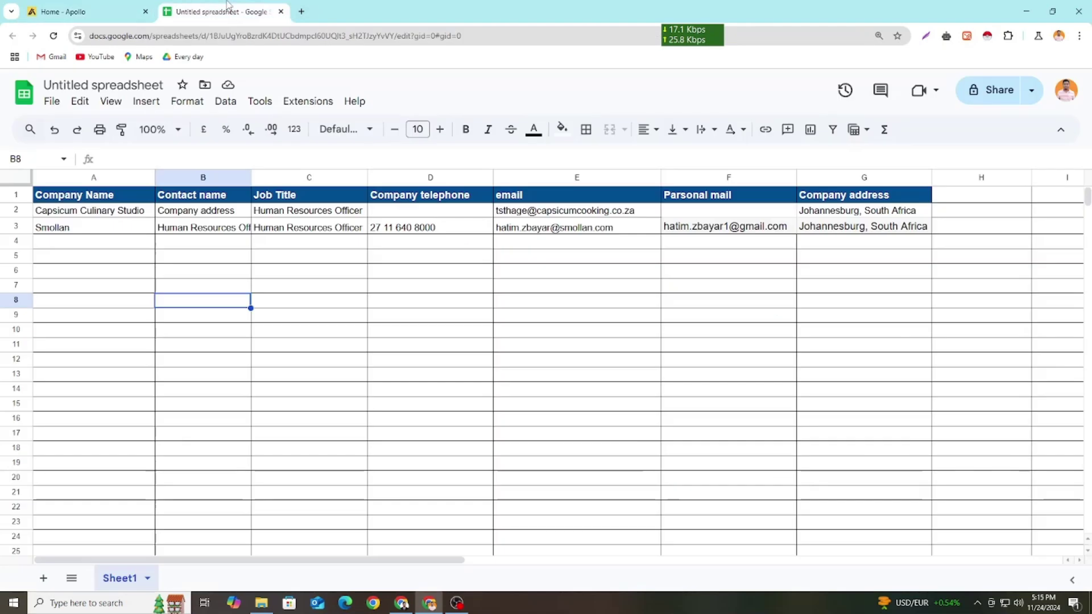